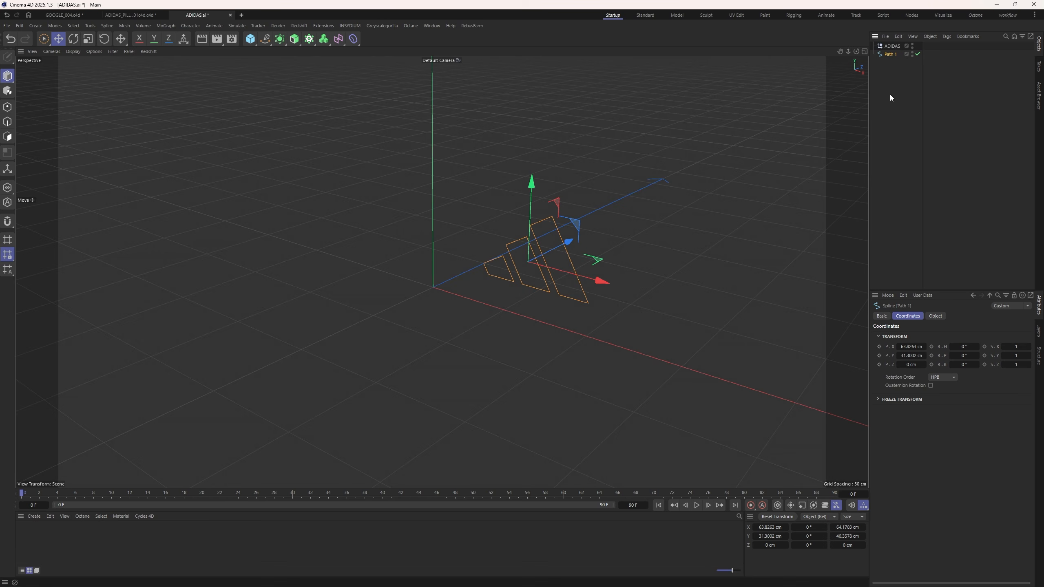
Delete the ADIDAS object and set Path 1's X and Y positions to 0 cm.
left_click(889, 46)
key("Delete")
left_click(889, 46)
left_click(907, 347)
type("0")
key("Tab")
type("0")
key("Return")
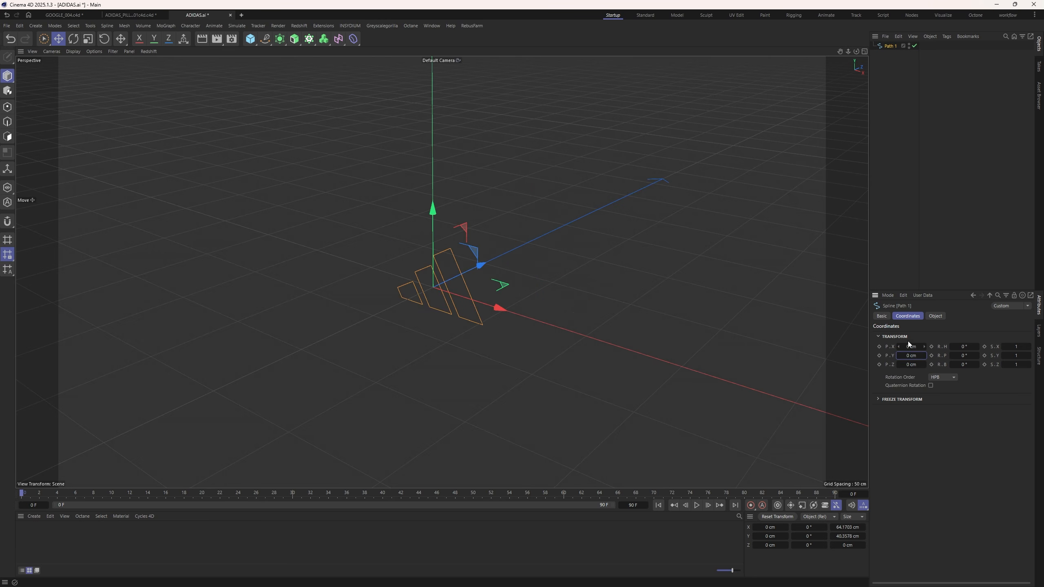
Add a default cube as a size reference and scale Path 1 up uniformly to about 195 cm wide.
left_click_drag(437, 289, 460, 305, "alt")
left_click(251, 38)
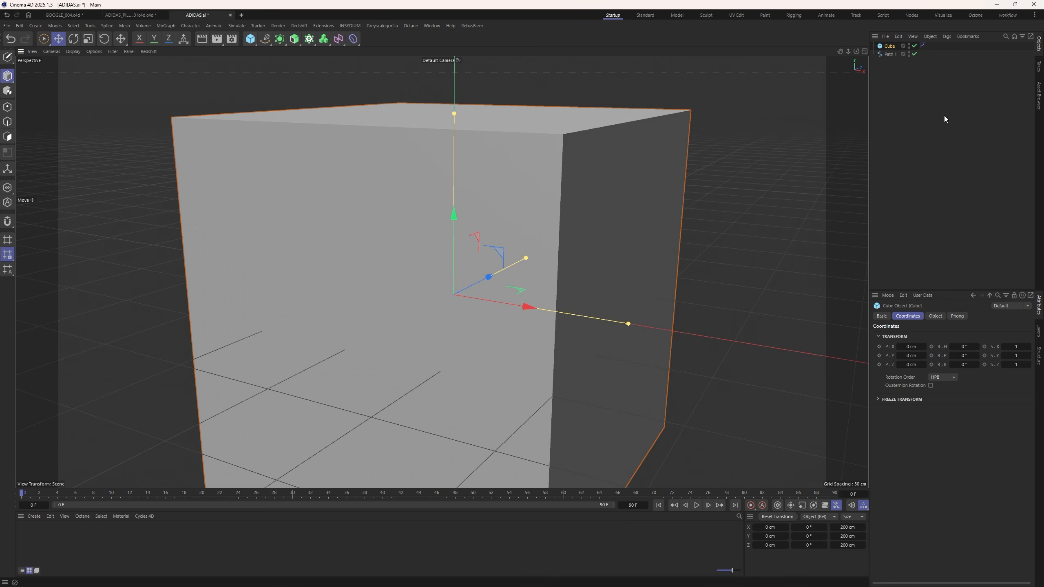
left_click(944, 116)
left_click(883, 55)
scroll(516, 237, "down", 5)
left_click_drag(515, 237, 847, 304, "alt")
key("t")
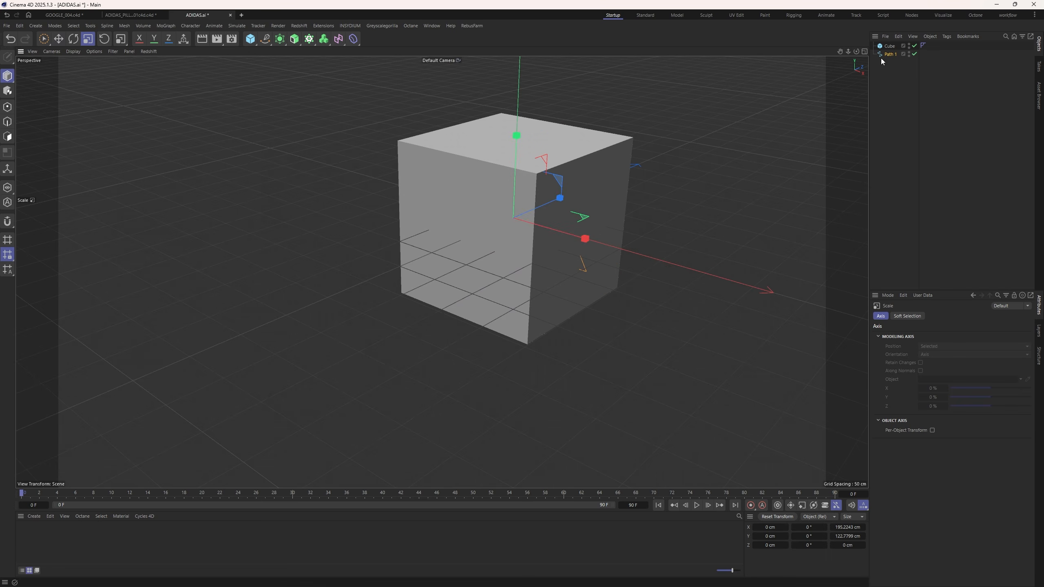
Delete the reference cube.
left_click(891, 46)
key("Delete")
middle_click_drag(517, 228, 434, 284, "alt")
right_click_drag(434, 284, 456, 253, "alt")
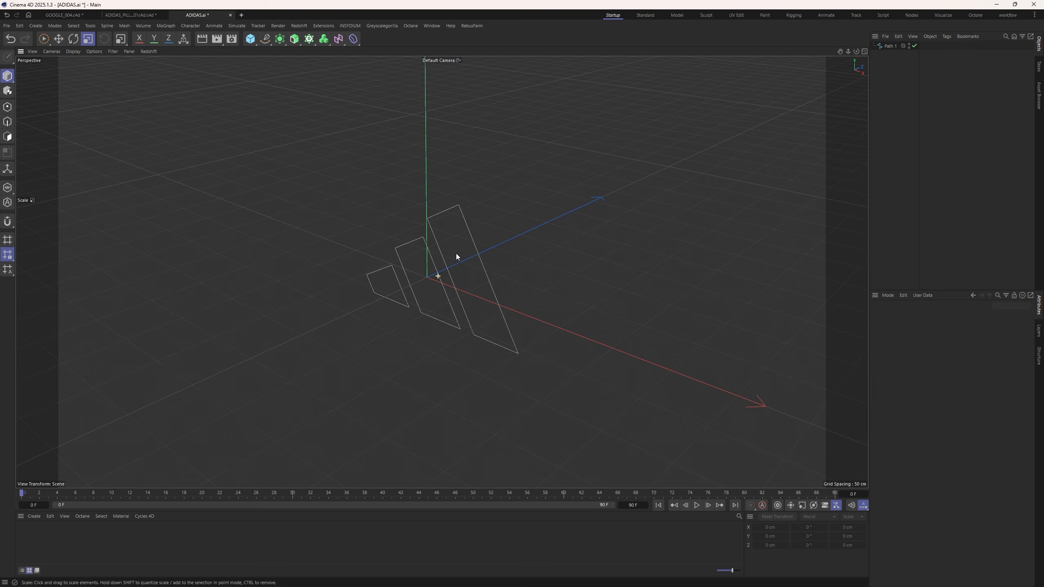
left_click_drag(427, 276, 439, 261, "alt")
middle_click_drag(438, 261, 493, 263, "alt")
Add an Extrude generator as parent of Path 1 with an offset of 25 cm.
left_click(891, 46)
left_click(294, 39)
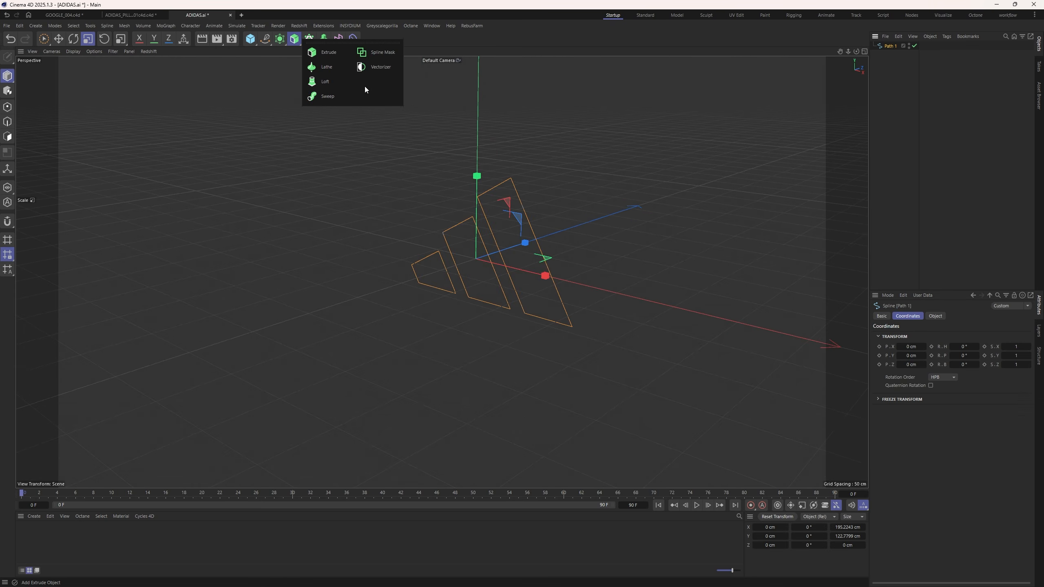
left_click(315, 56, "alt")
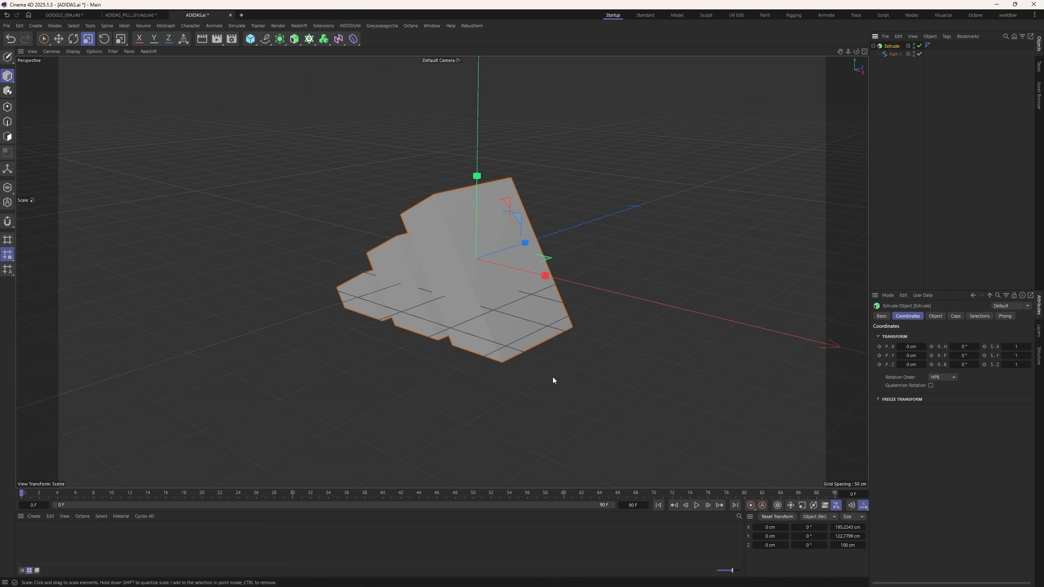
left_click(936, 316)
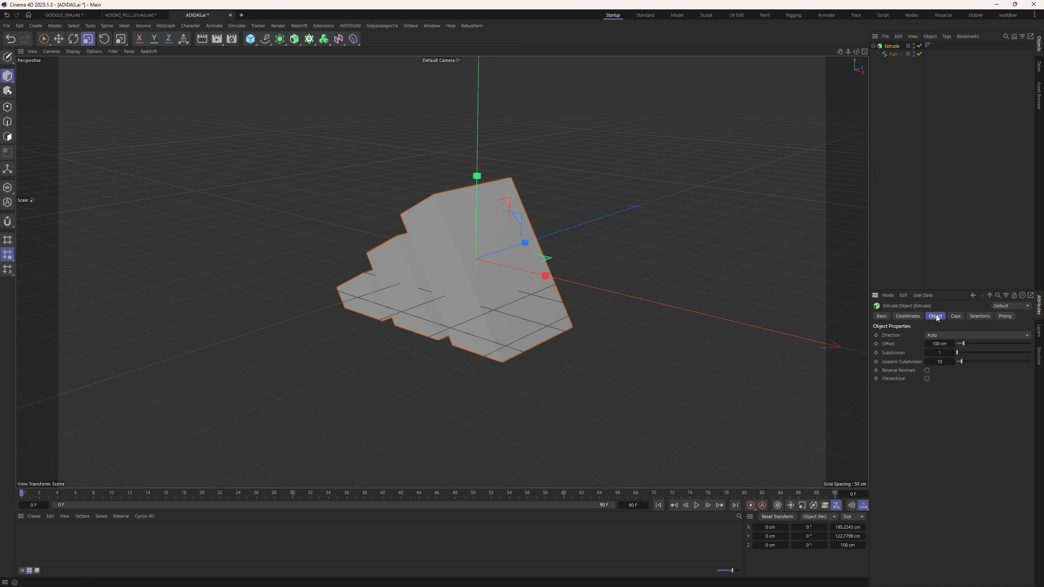
left_click(940, 345)
type("25")
key("Return")
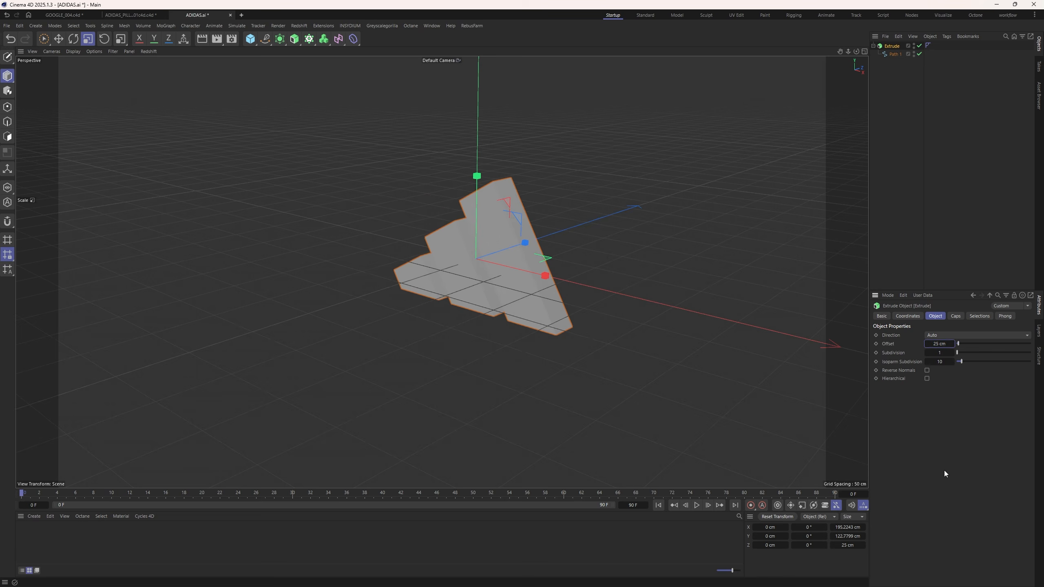
scroll(517, 231, "up", 5)
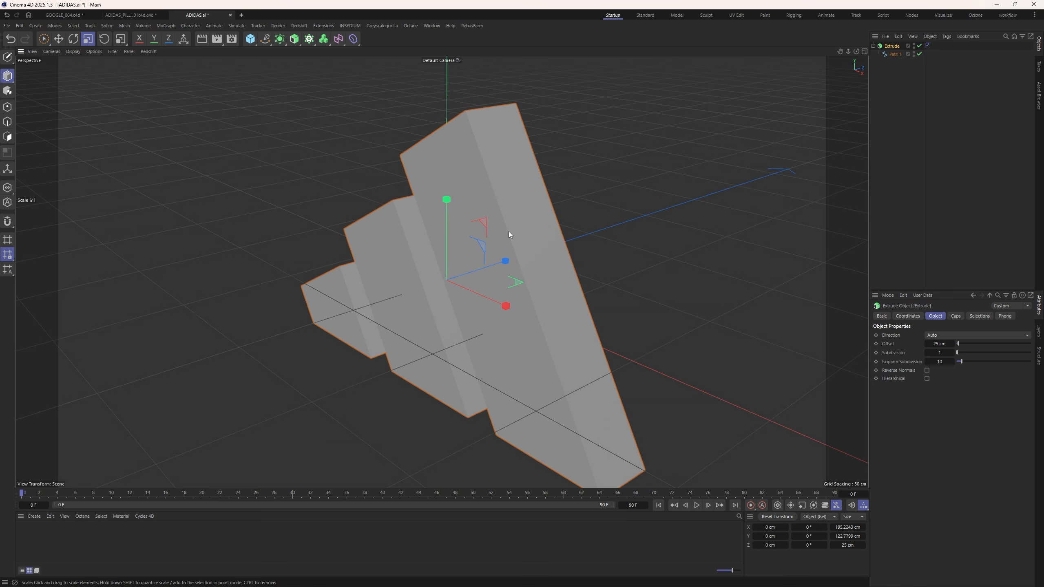
Set the Extrude object's offset to 30 cm.
left_click(939, 343)
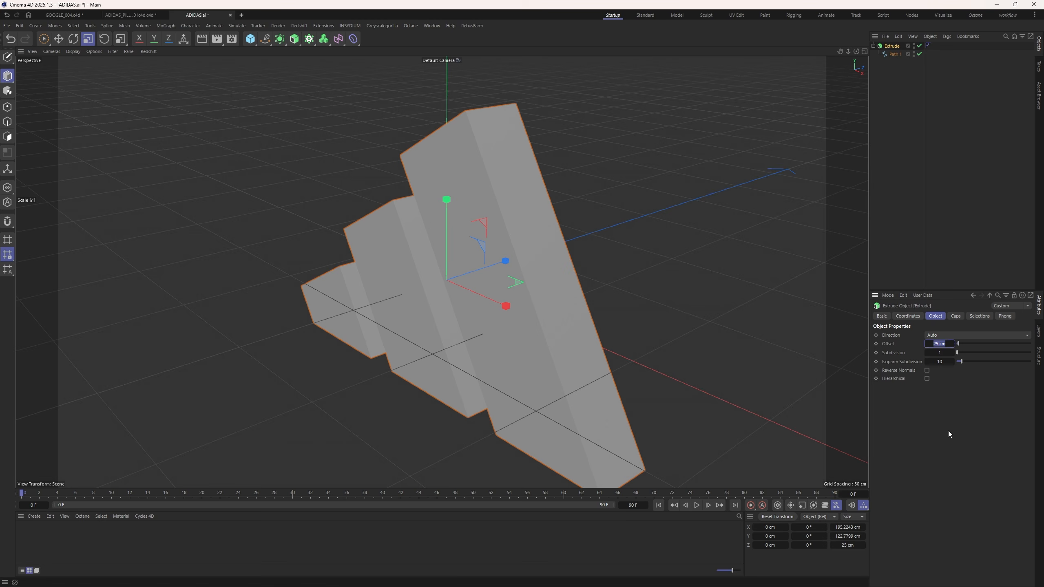
type("30")
key("Return")
scroll(487, 219, "down", 1)
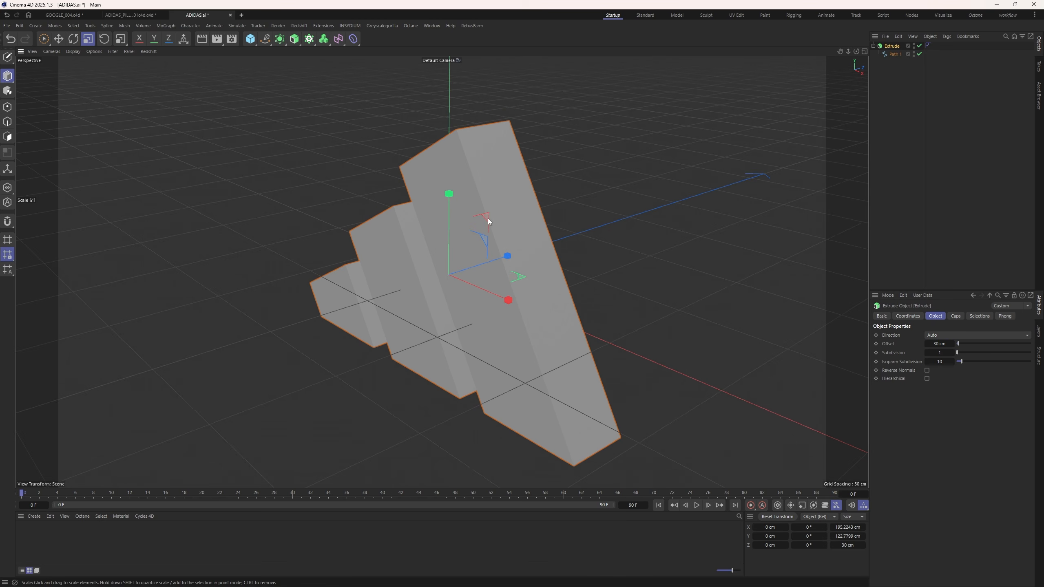
middle_click_drag(488, 219, 461, 226, "alt")
scroll(462, 225, "down", 2)
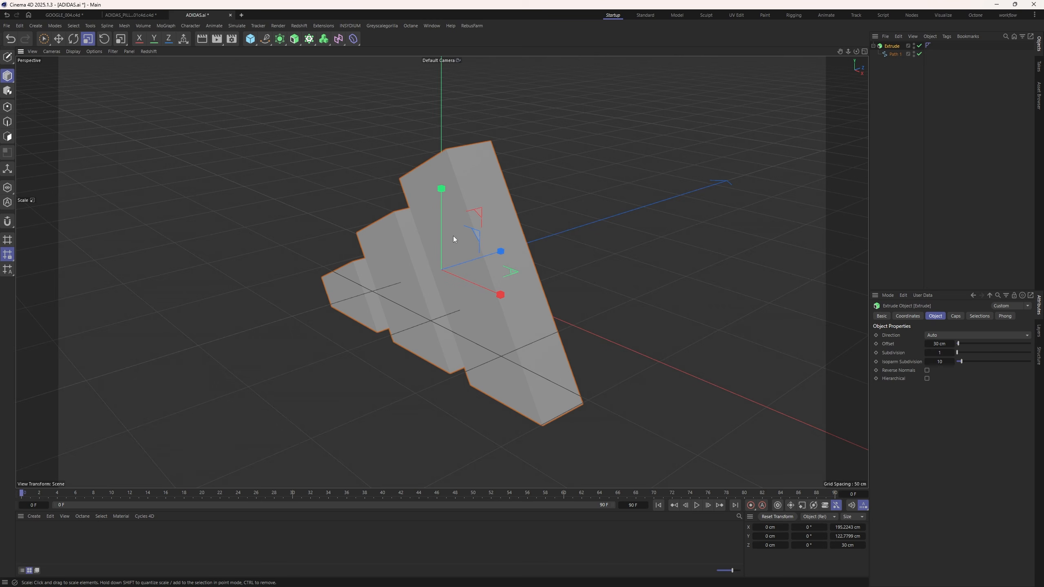
Make the Extrude object editable and display the viewport with Gouraud Shading (Lines).
left_click_drag(467, 216, 735, 165, "alt")
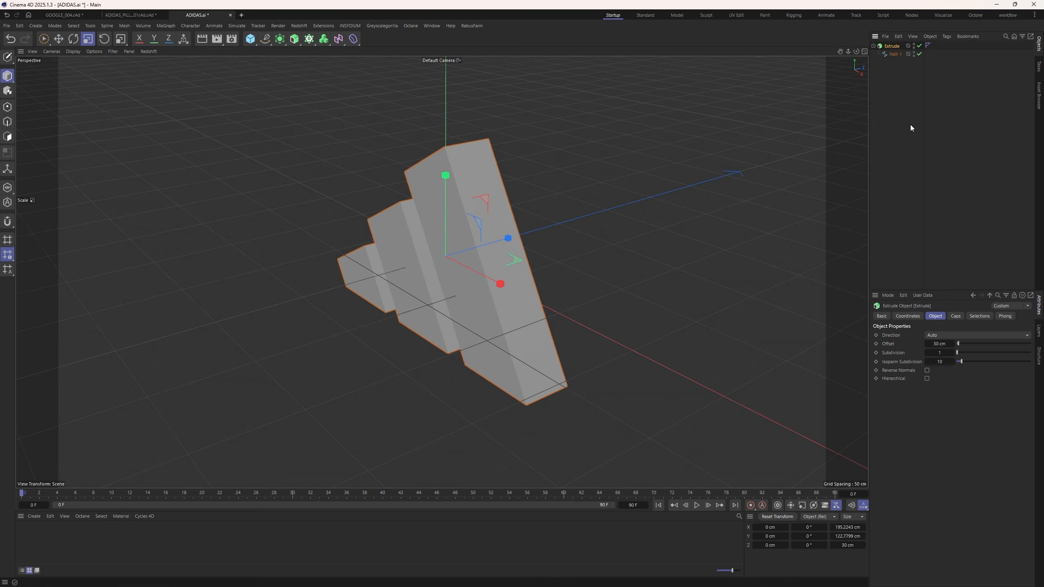
key("c")
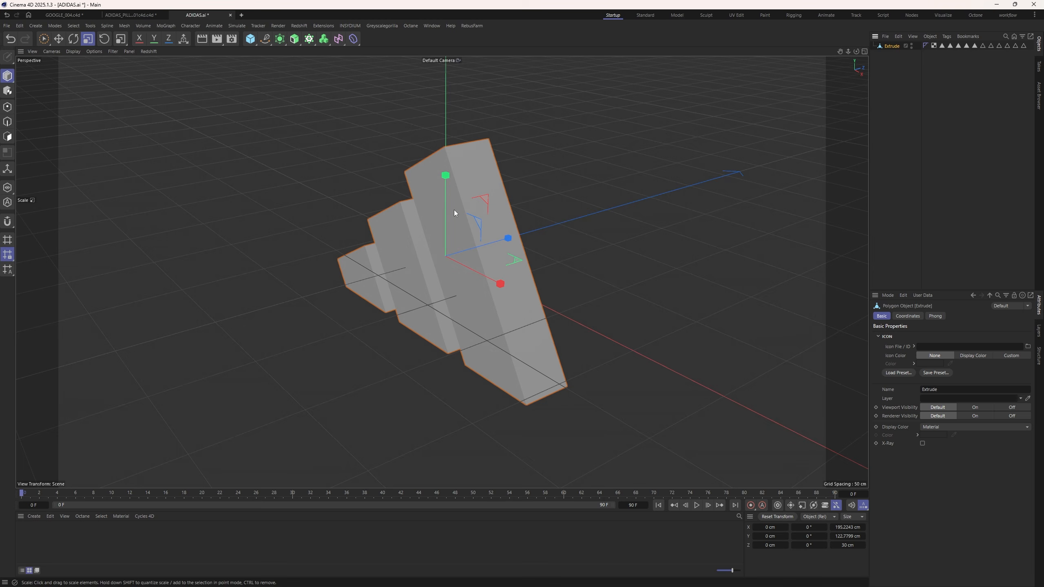
left_click_drag(454, 210, 482, 202, "alt")
key("n")
key("b")
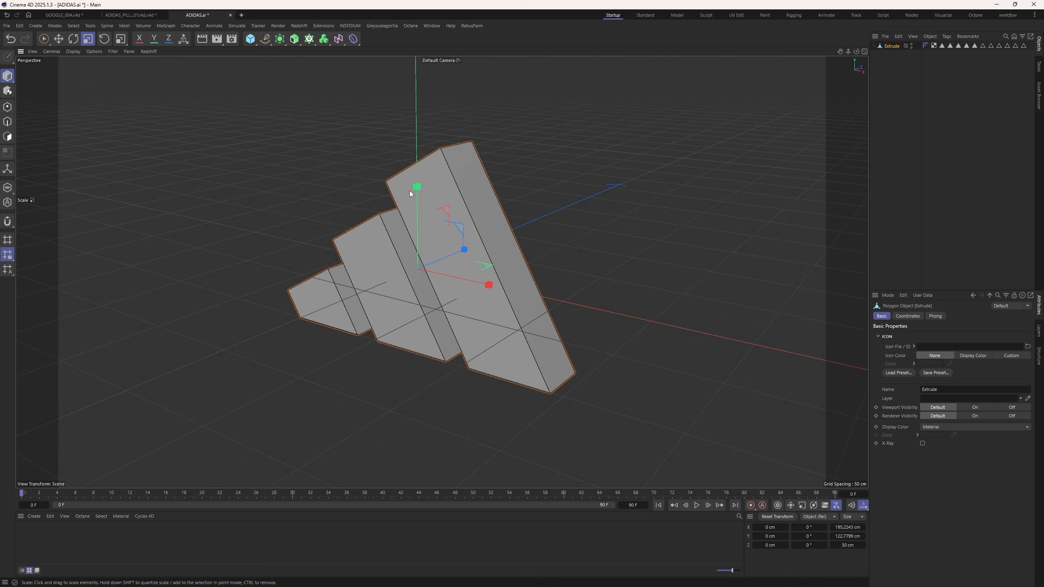
right_click_drag(410, 192, 459, 152, "alt")
left_click_drag(459, 152, 425, 186, "alt")
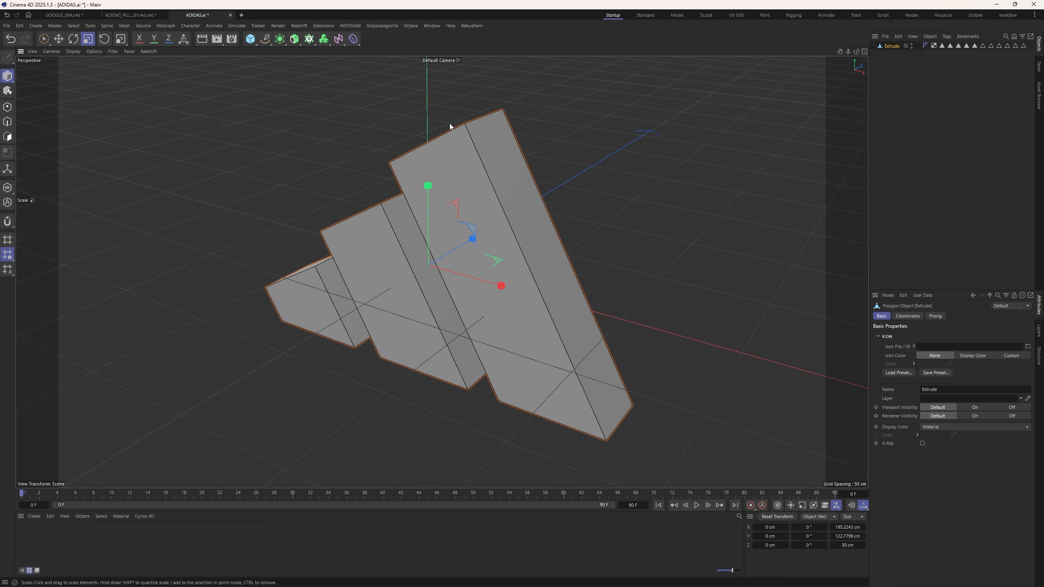
Add a Volume Builder as parent of the Extrude mesh and set its voxel size to 1 cm.
key("shift+c")
type("VOL")
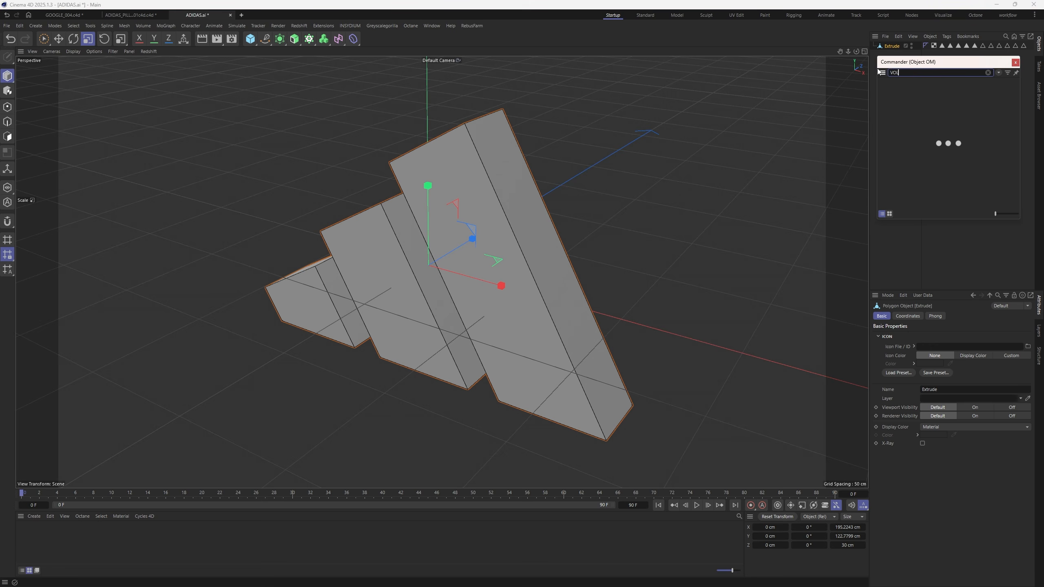
type("UME B")
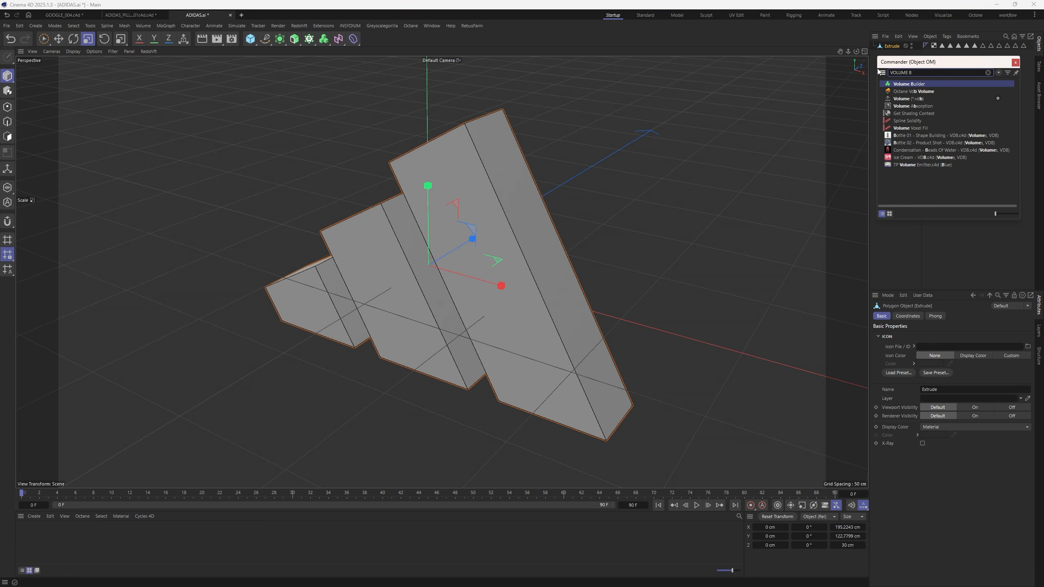
left_click(913, 84, "alt")
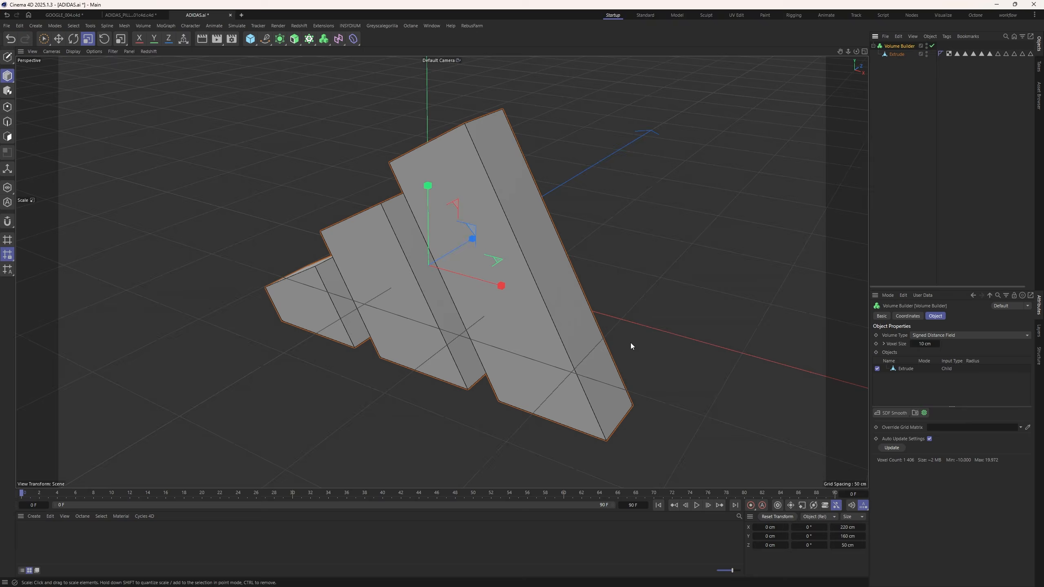
double_click(925, 344)
type("1")
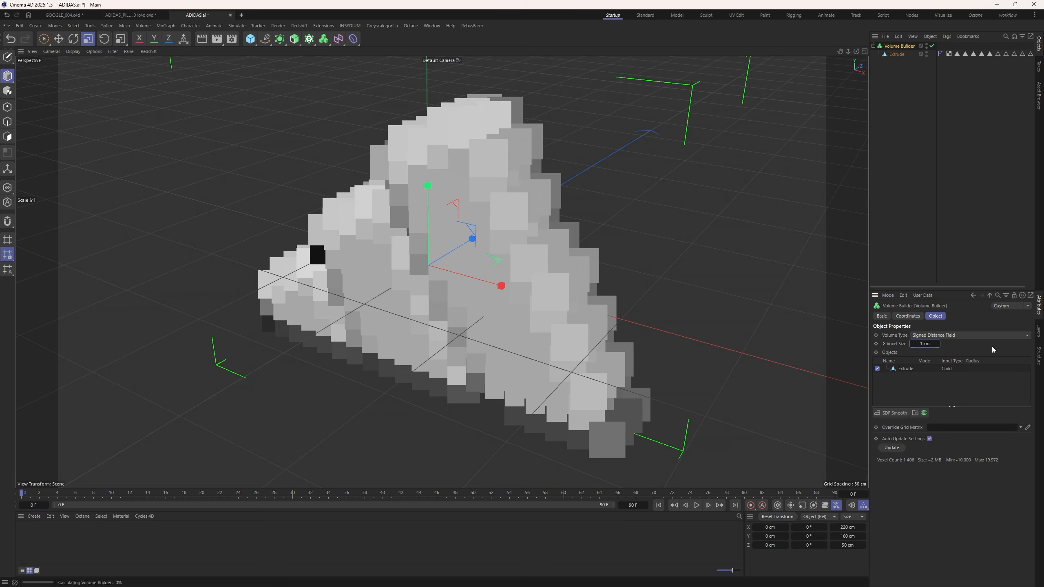
key("Return")
Add a Volume Mesher as parent of the Volume Builder.
key("shift+c")
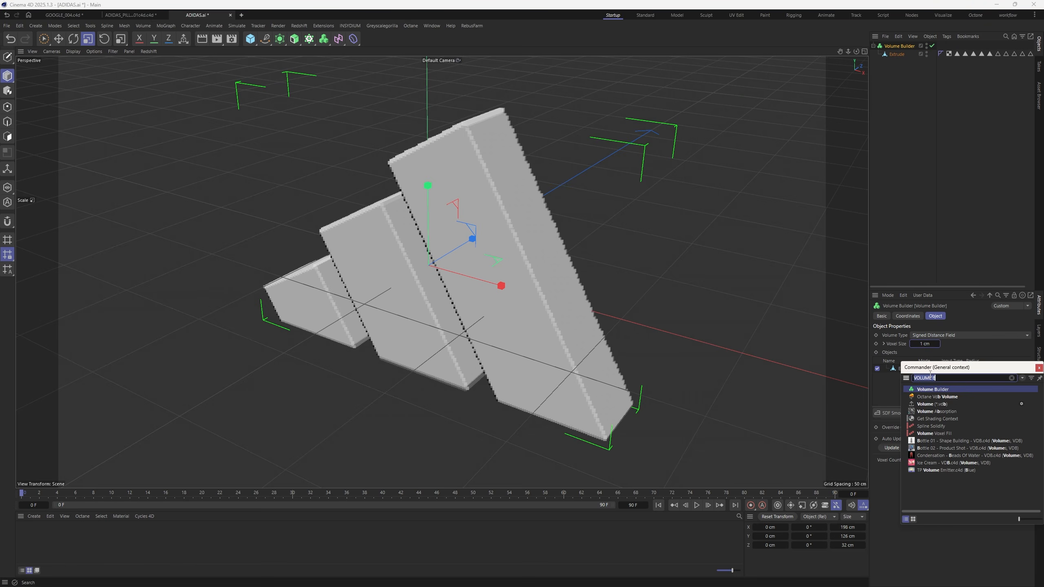
type("VOLUME")
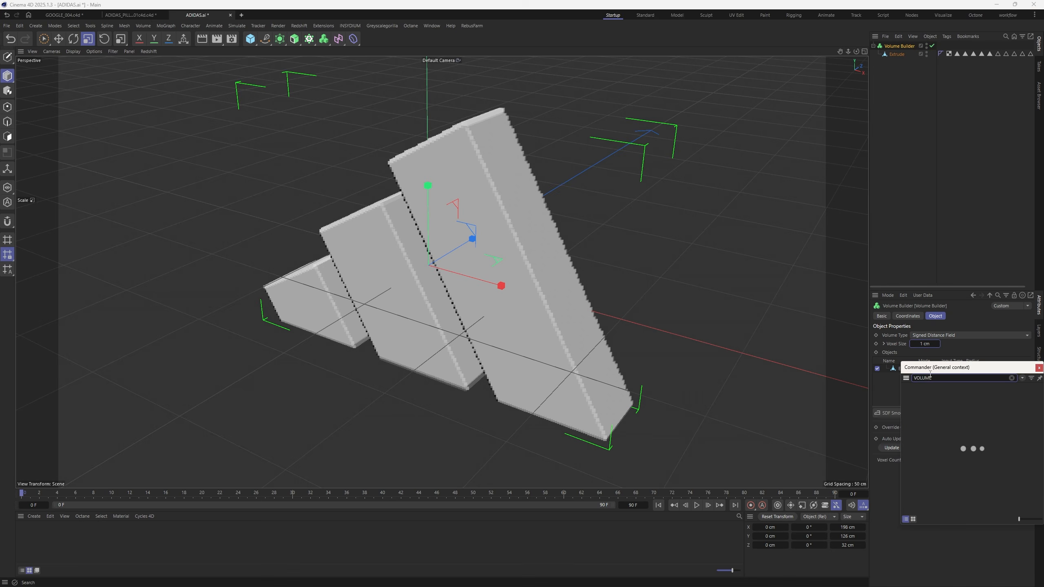
type(" ME")
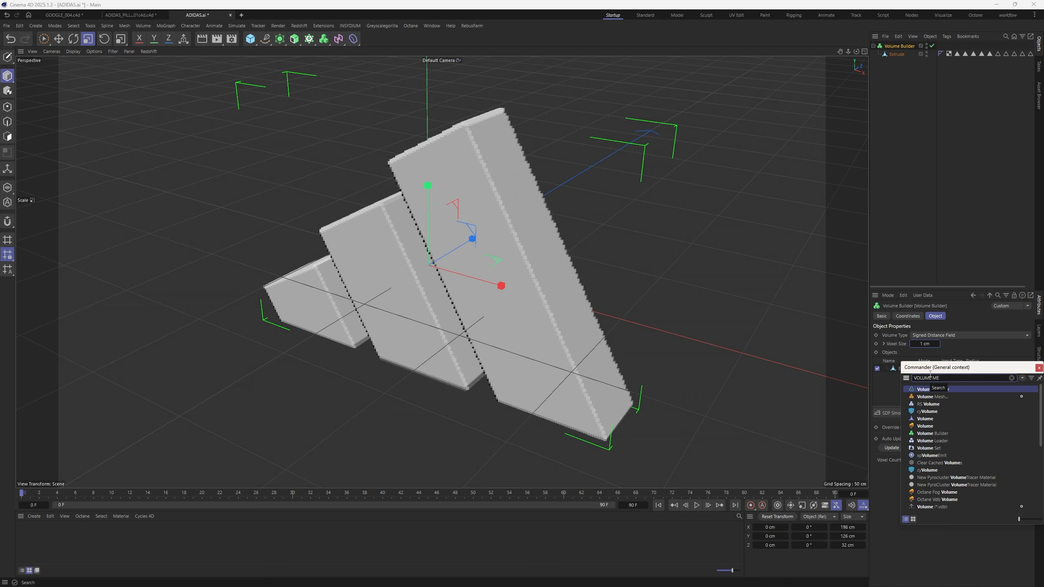
left_click(936, 391, "alt")
scroll(517, 184, "up", 5)
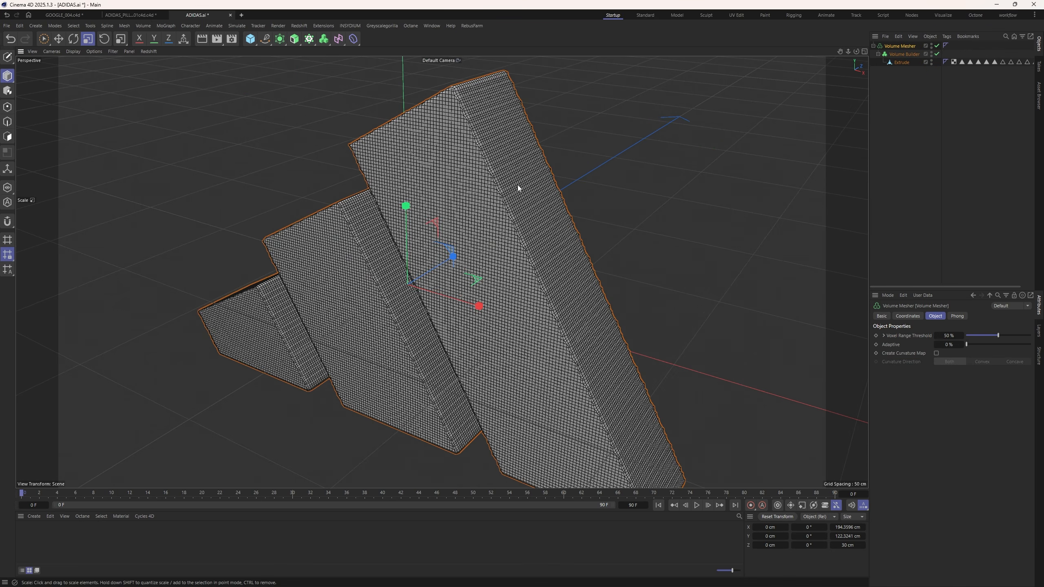
Switch the viewport to Gouraud Shading without lines and inspect the meshed stripes' edges up close.
right_click_drag(512, 150, 501, 181, "alt")
key("n")
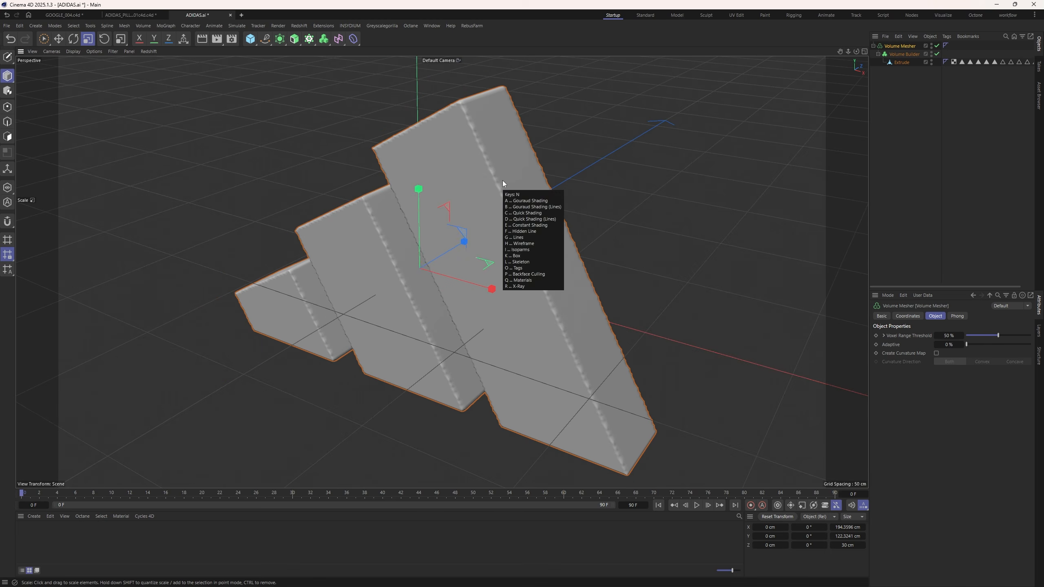
key("b")
key("n")
key("a")
scroll(502, 181, "up", 4)
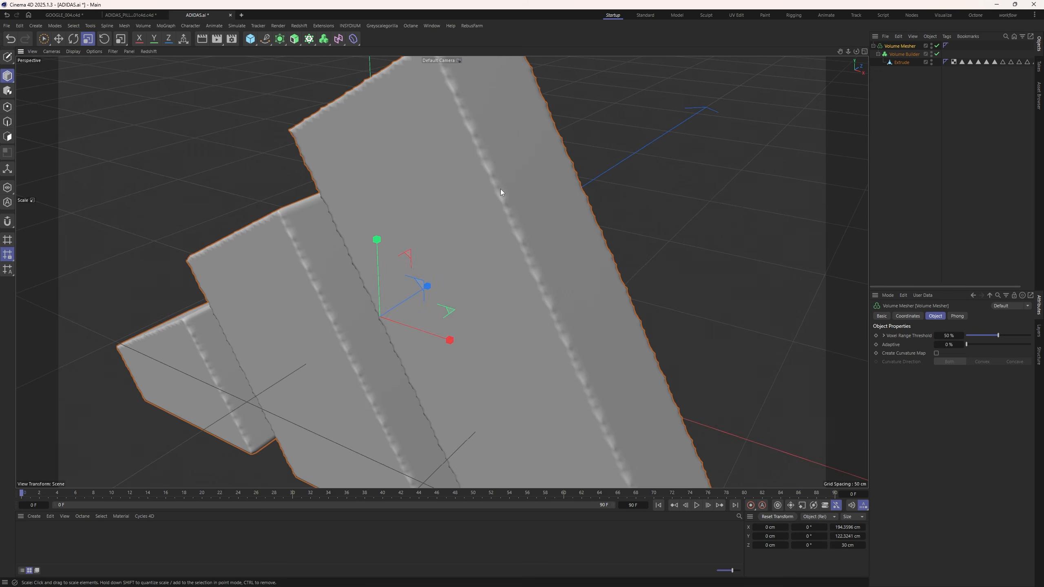
scroll(501, 182, "down", 4)
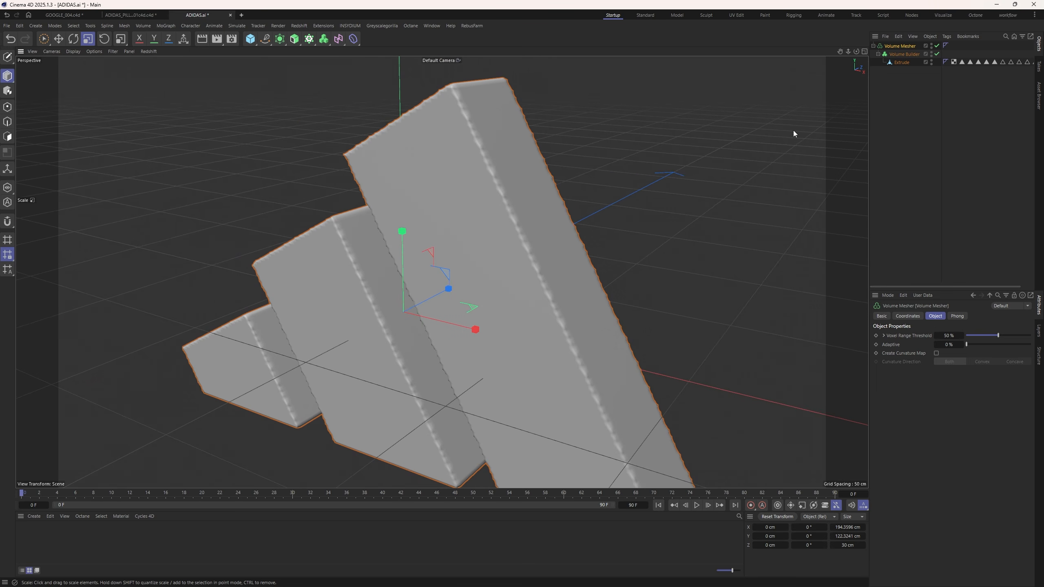
Add an SDF Smooth filter to the Volume Builder and set its strength to 29%.
left_click(904, 54)
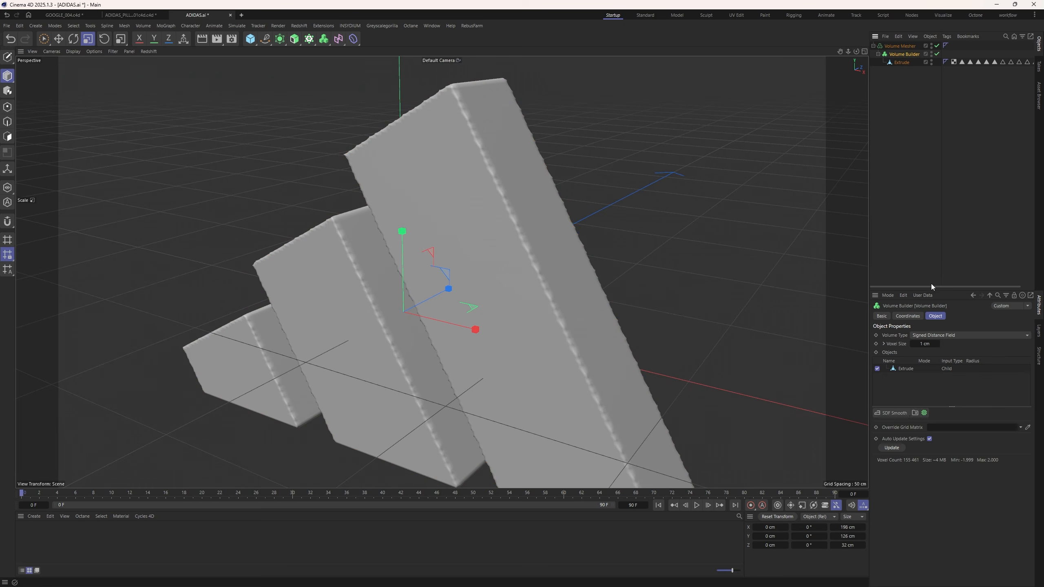
left_click(899, 413)
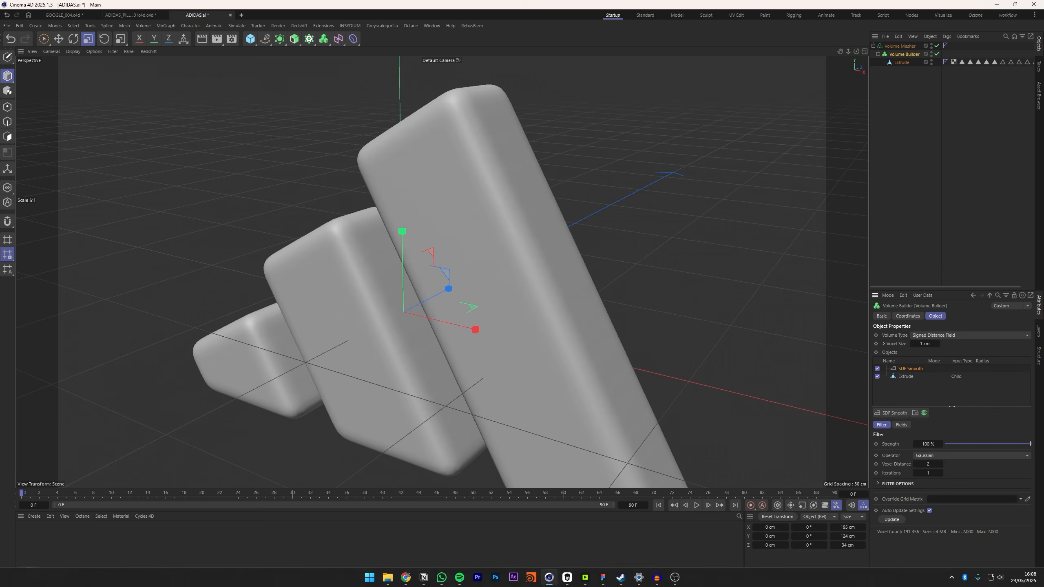
left_click(985, 443)
left_click(969, 443)
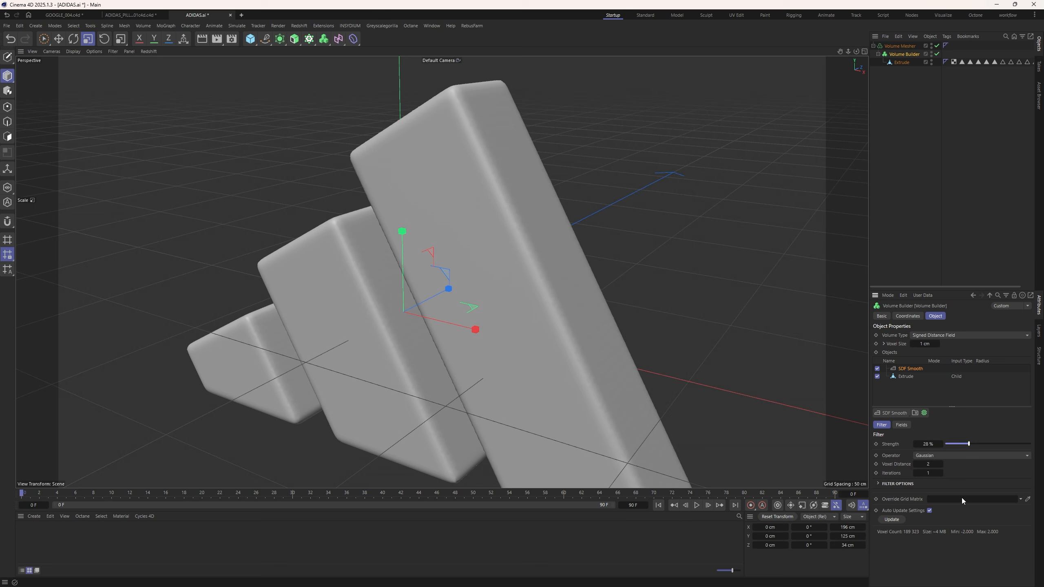
left_click(961, 443)
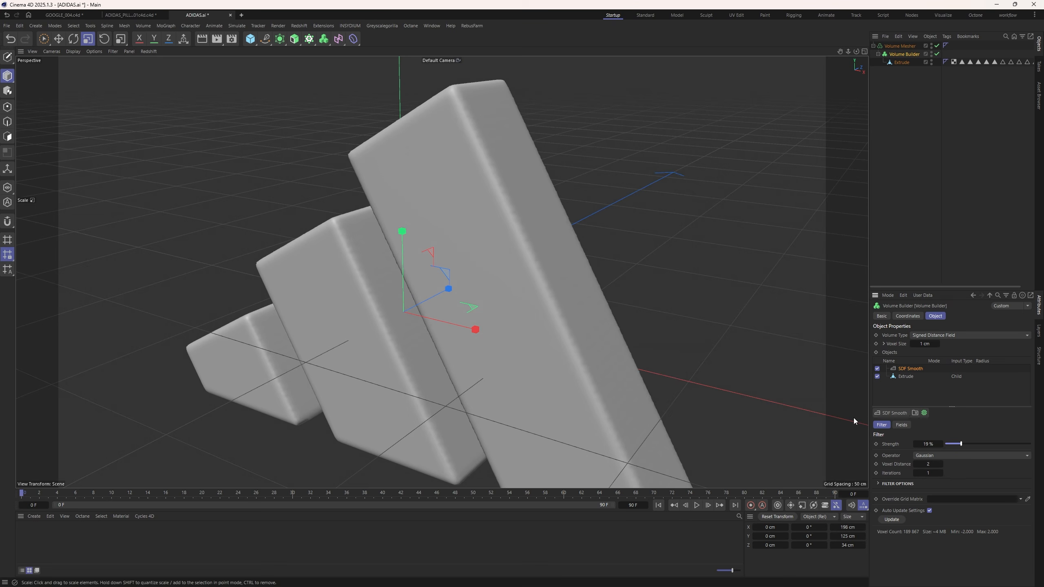
left_click(970, 444)
Refine the Volume Builder's voxel size to 0.8 cm and set the SDF Smooth strength to 47%.
left_click(926, 343)
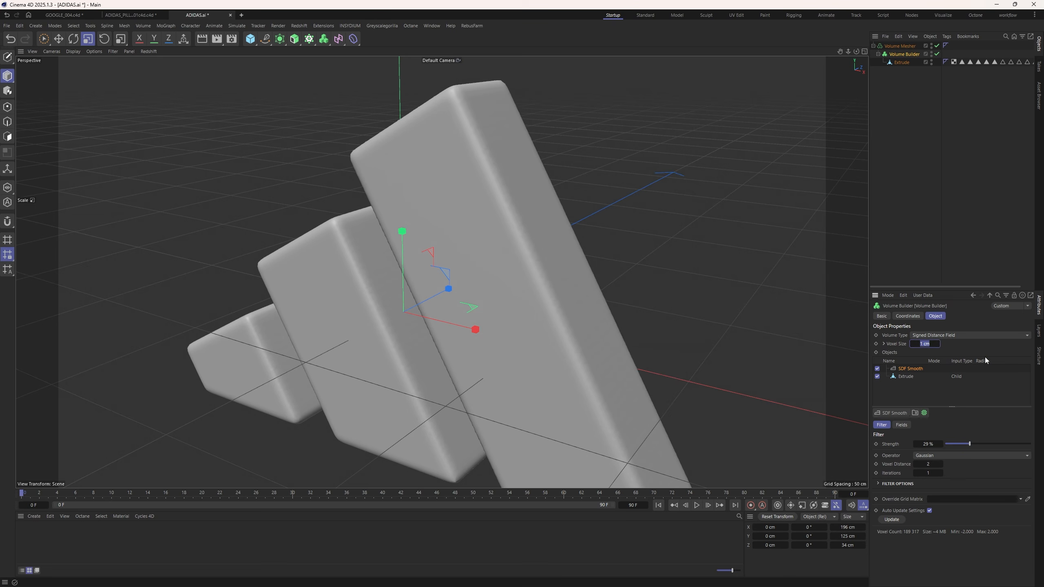
type("0.8")
key("Return")
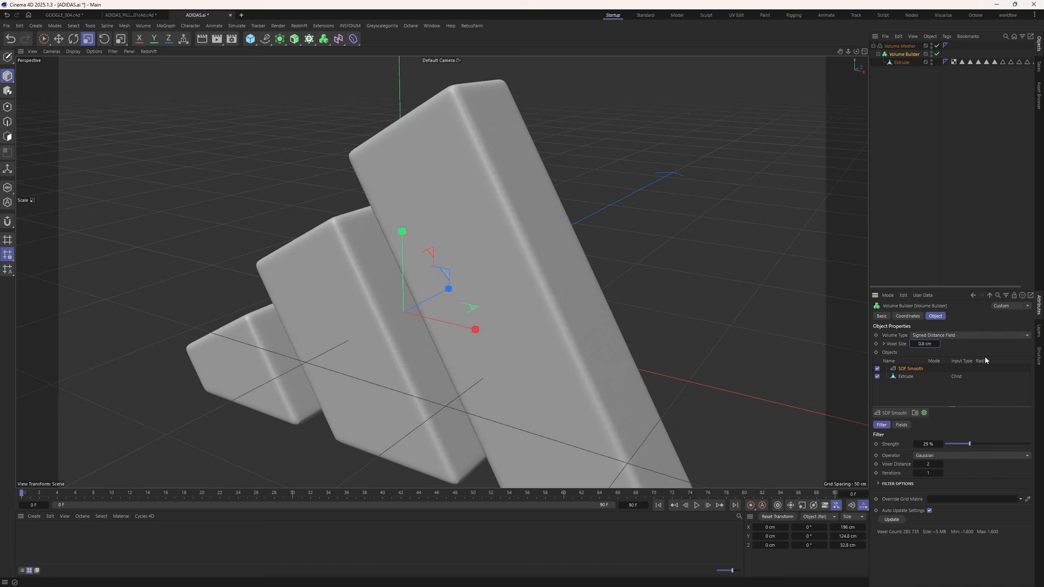
left_click(985, 444)
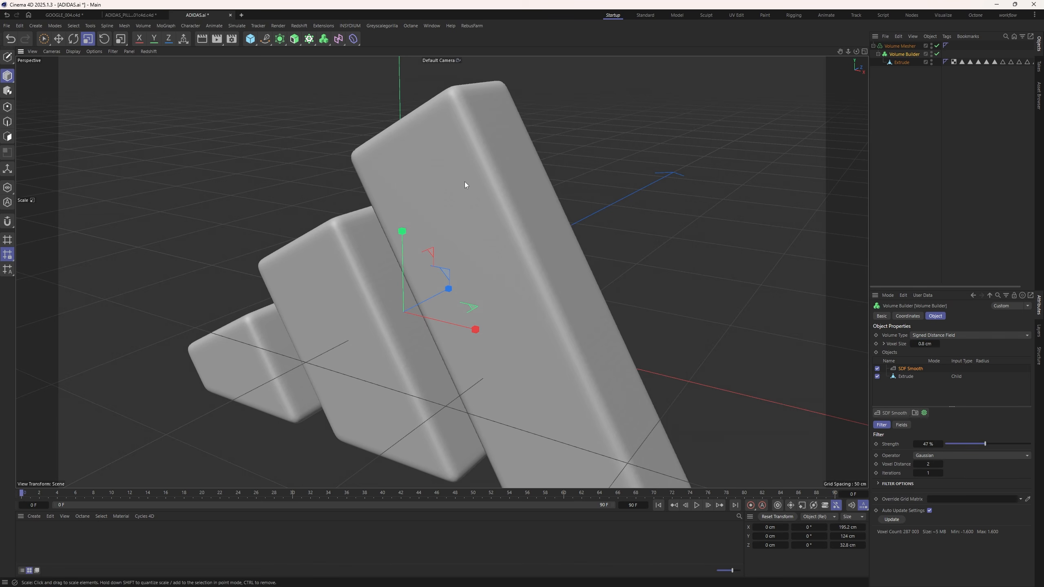
left_click_drag(465, 185, 462, 204, "alt")
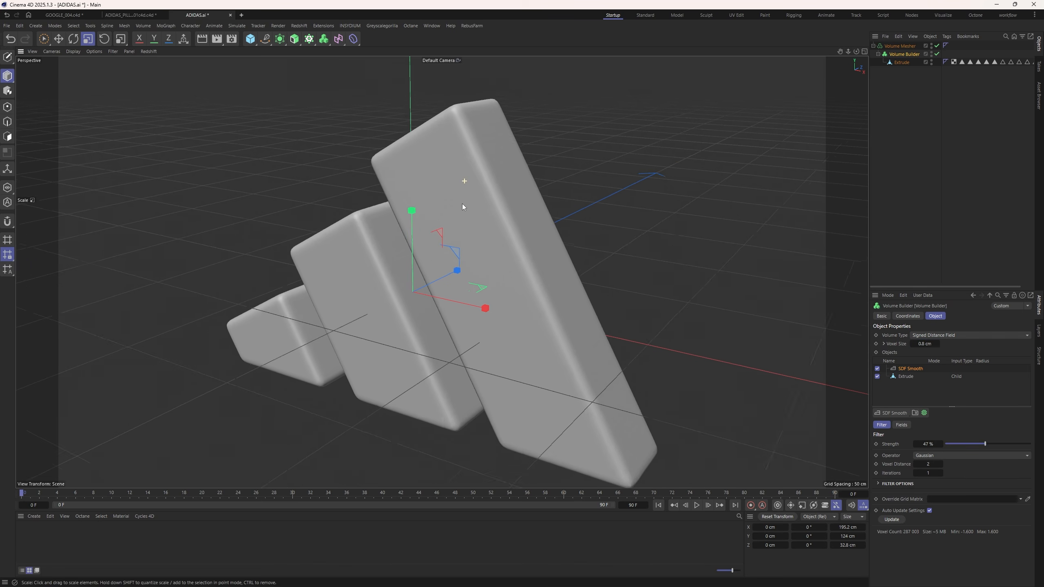
Set the SDF Smooth filter's strength to 50% and check the rounded stripes from a new angle.
left_click(930, 444)
type("50")
key("Return")
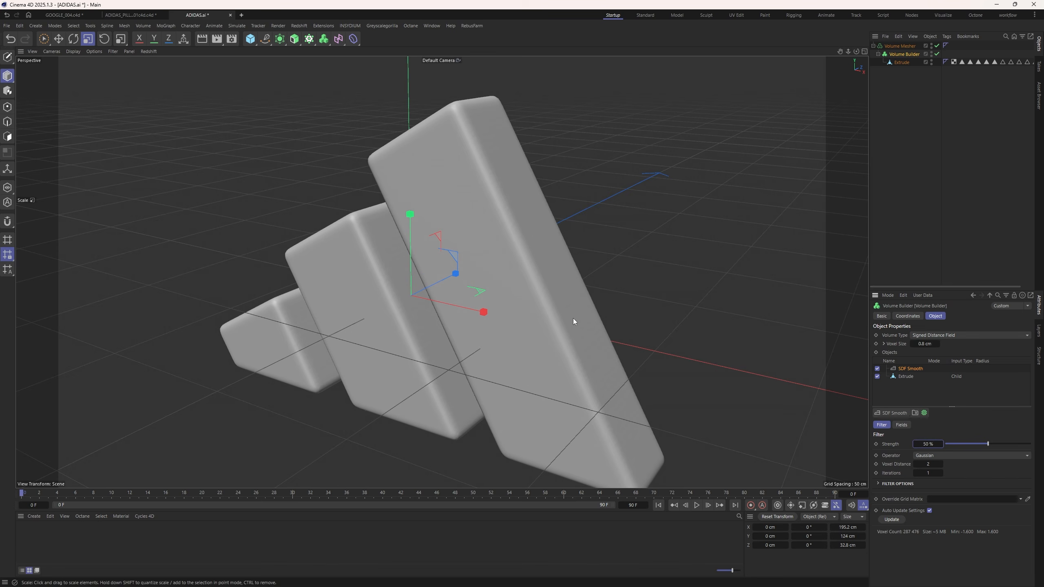
left_click_drag(573, 318, 498, 240, "alt")
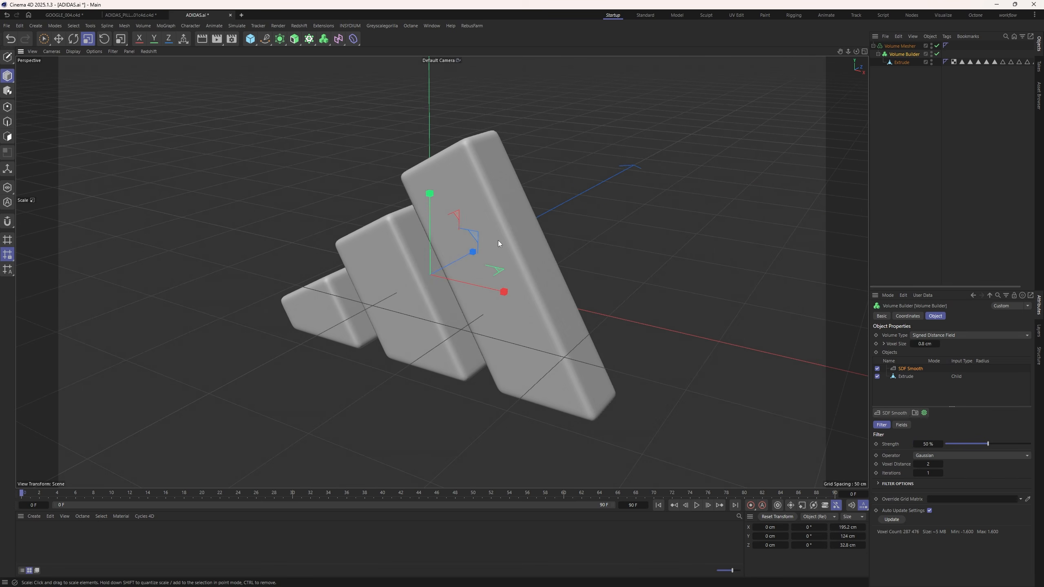
right_click_drag(495, 175, 580, 179, "alt")
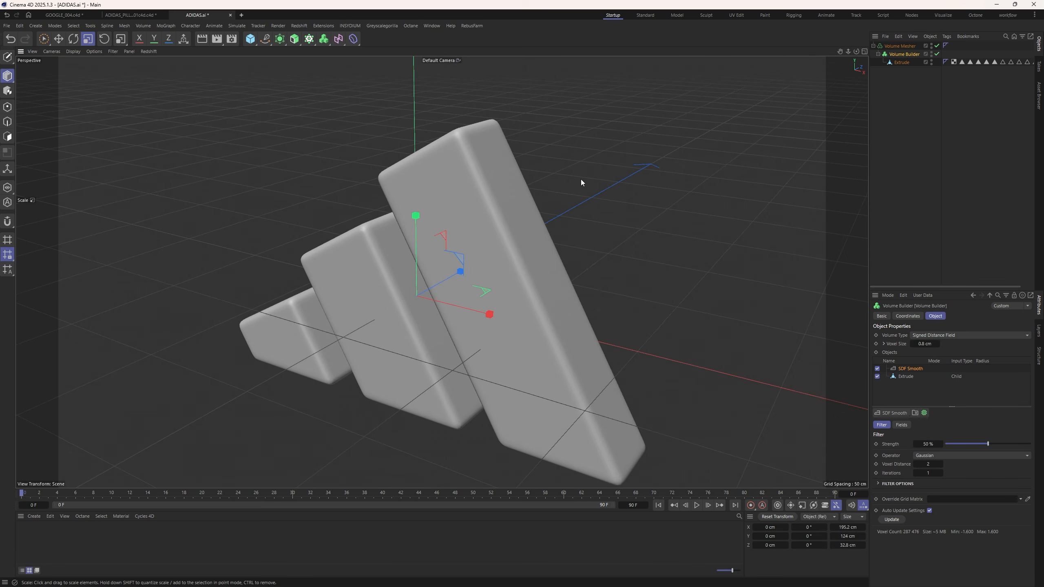
Set the Volume Builder's voxel size to 0.7 cm and check the stripes' edges up close.
left_click(930, 344)
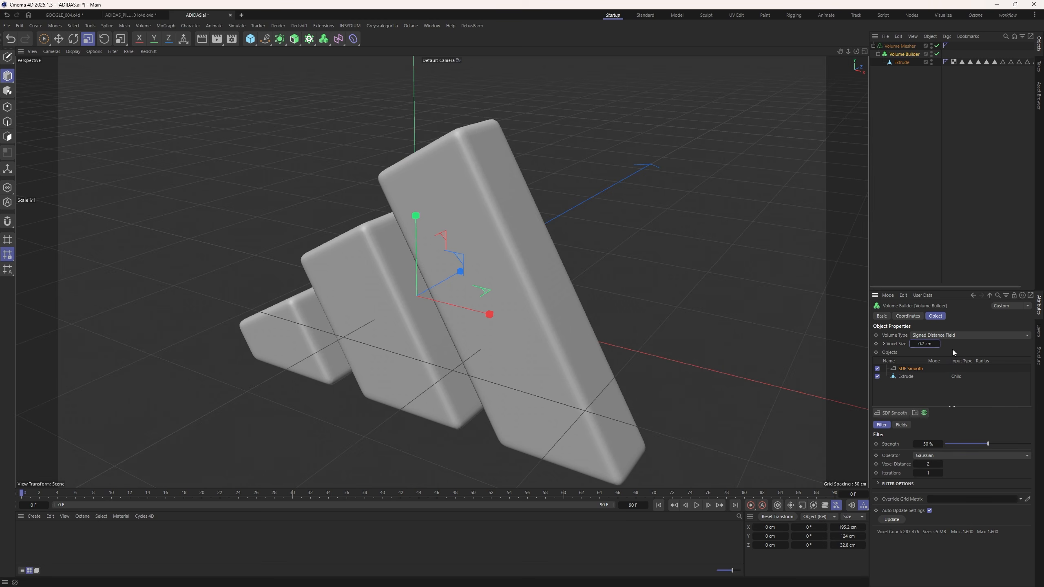
key("Return")
left_click_drag(478, 207, 480, 230, "alt")
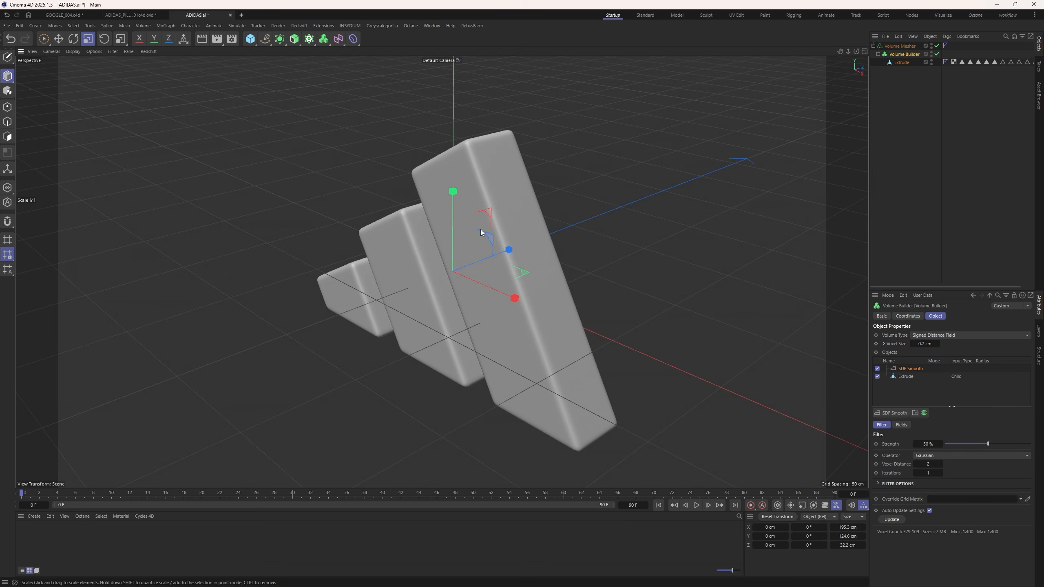
right_click_drag(520, 229, 600, 197, "alt")
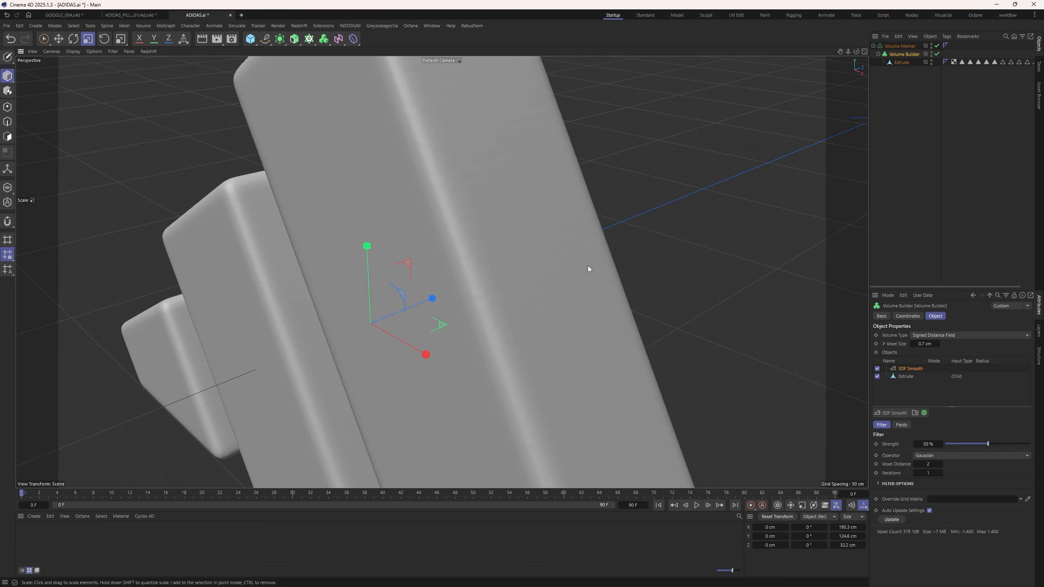
right_click_drag(527, 254, 459, 282, "alt")
left_click_drag(436, 266, 462, 254, "alt")
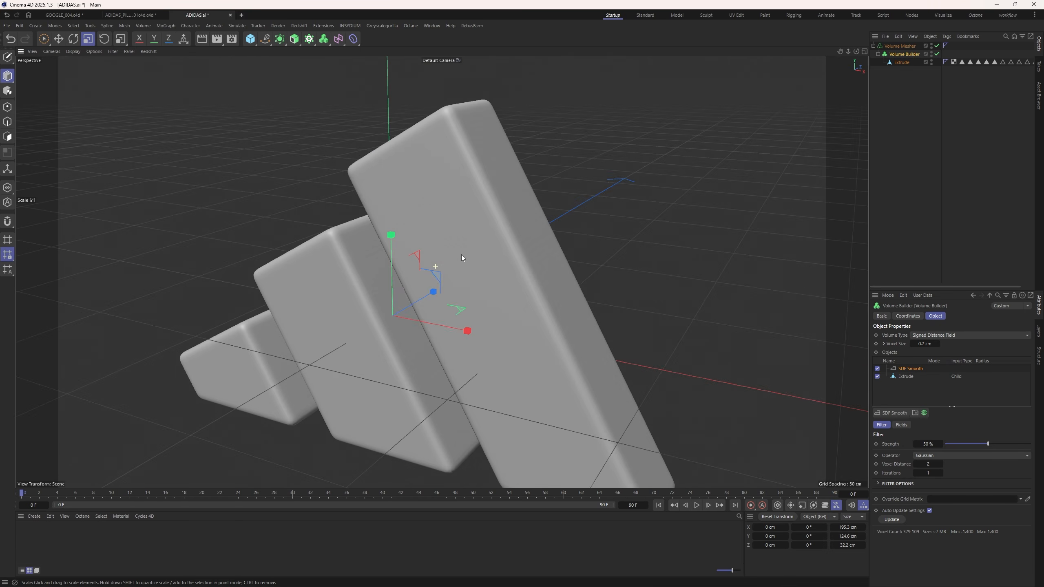
right_click_drag(462, 255, 434, 273, "alt")
middle_click_drag(475, 258, 469, 239, "alt")
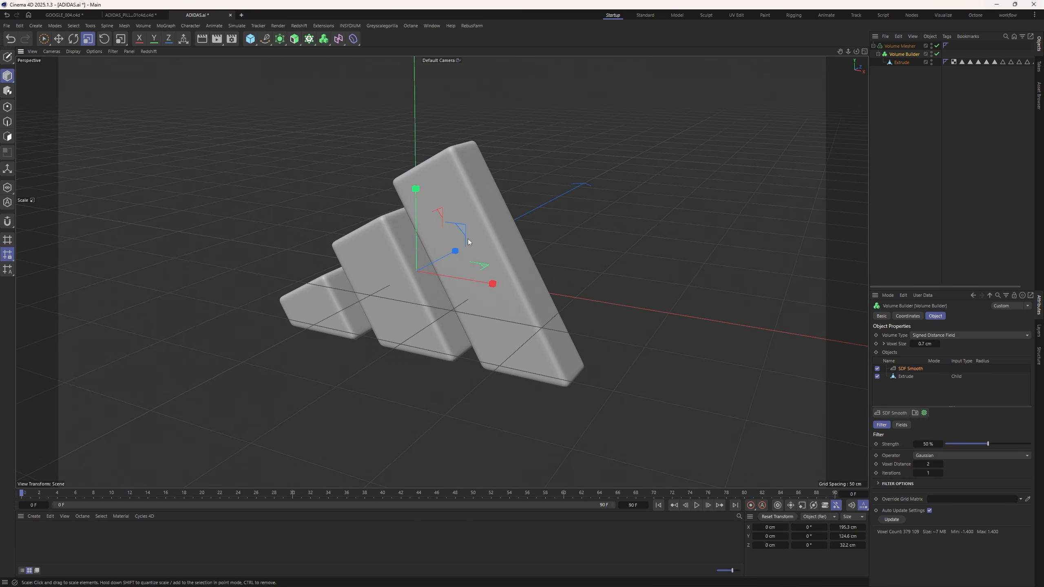
left_click_drag(469, 242, 440, 252, "alt")
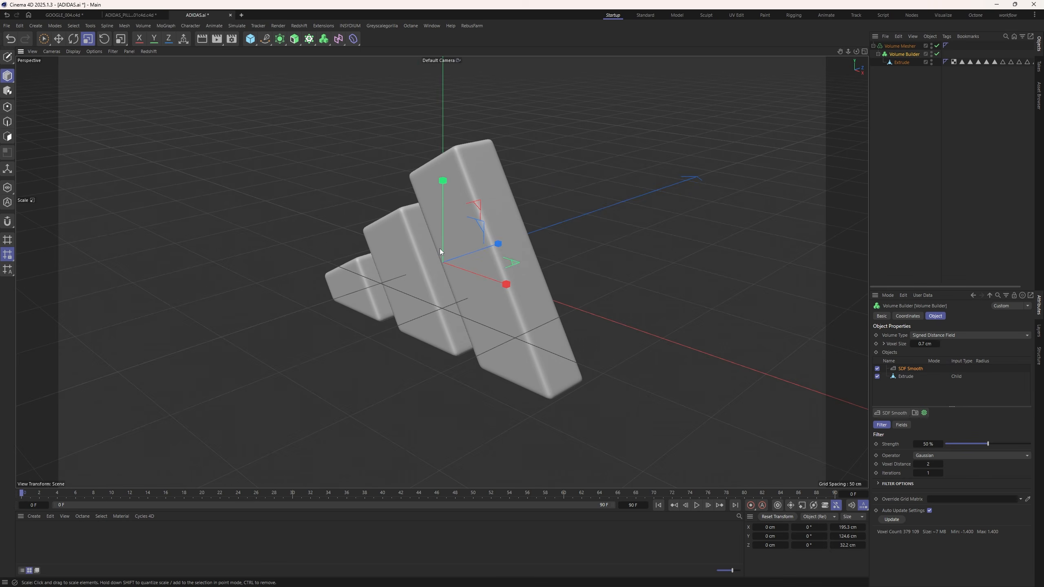
Duplicate the Volume Mesher hierarchy and disable the generators in the copy.
left_click(893, 111)
left_click(897, 47)
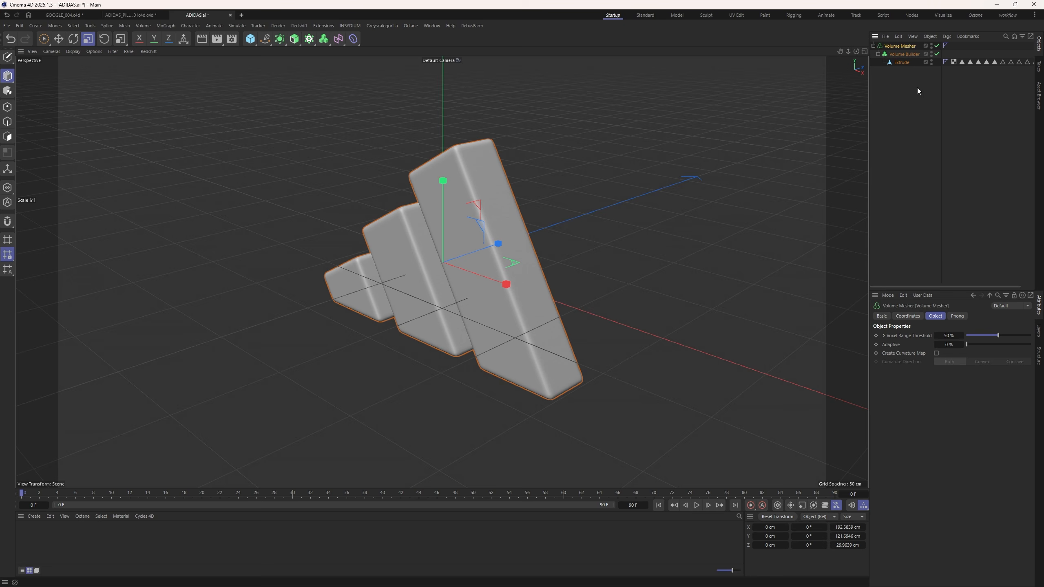
left_click_drag(902, 46, 908, 123, "ctrl")
left_click_drag(937, 69, 937, 79)
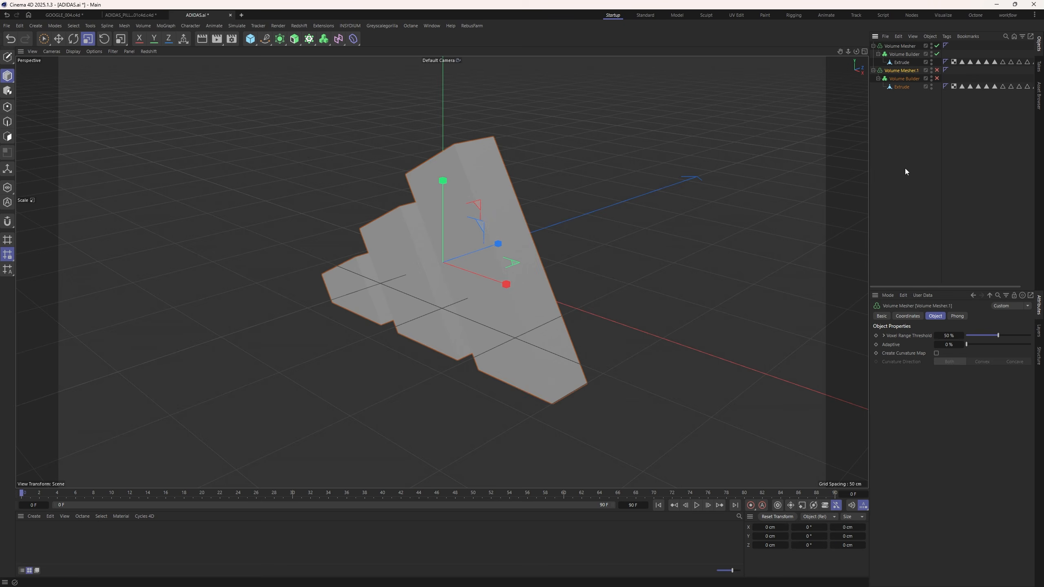
Group the duplicated Volume Mesher into a null named MISC and hide the null in both viewport and render.
left_click(903, 106)
left_click(874, 70)
left_click(886, 71)
key("alt+g")
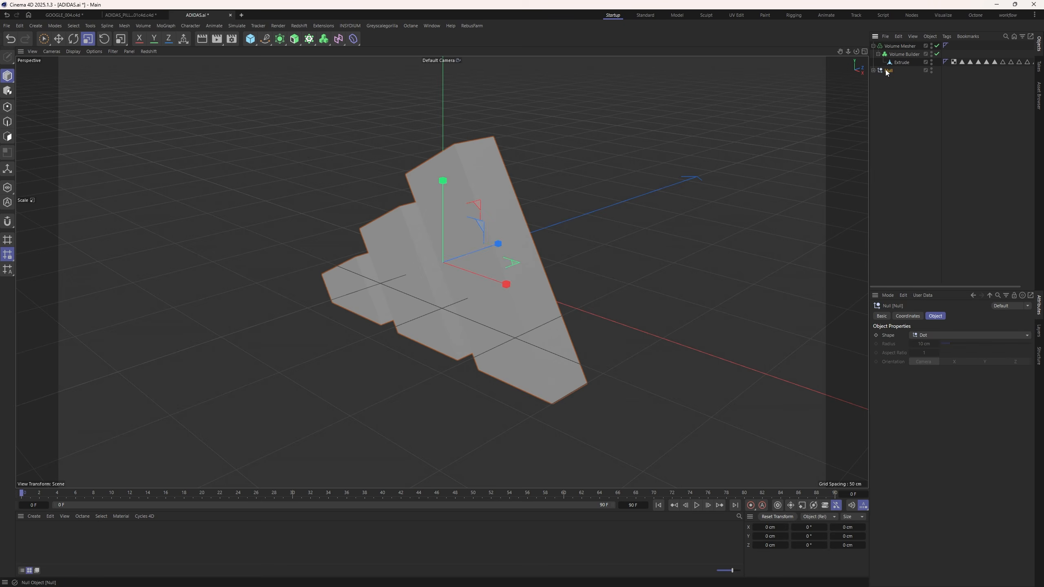
double_click(888, 71)
type("MISC")
left_click(935, 78)
left_click(933, 70)
left_click(932, 70)
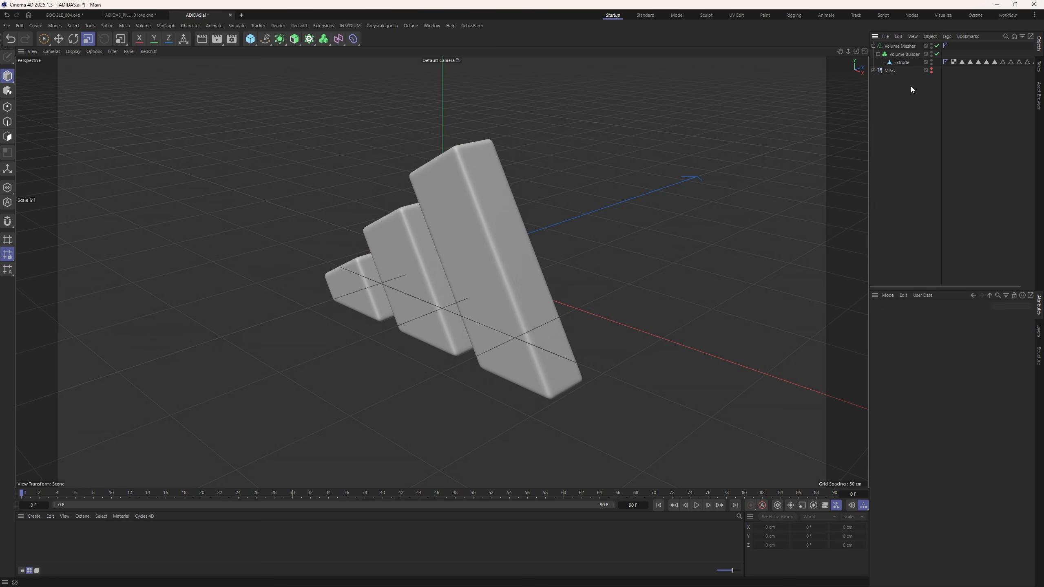
Make the original Volume Mesher editable and add a Remesh generator as its parent.
left_click(906, 45)
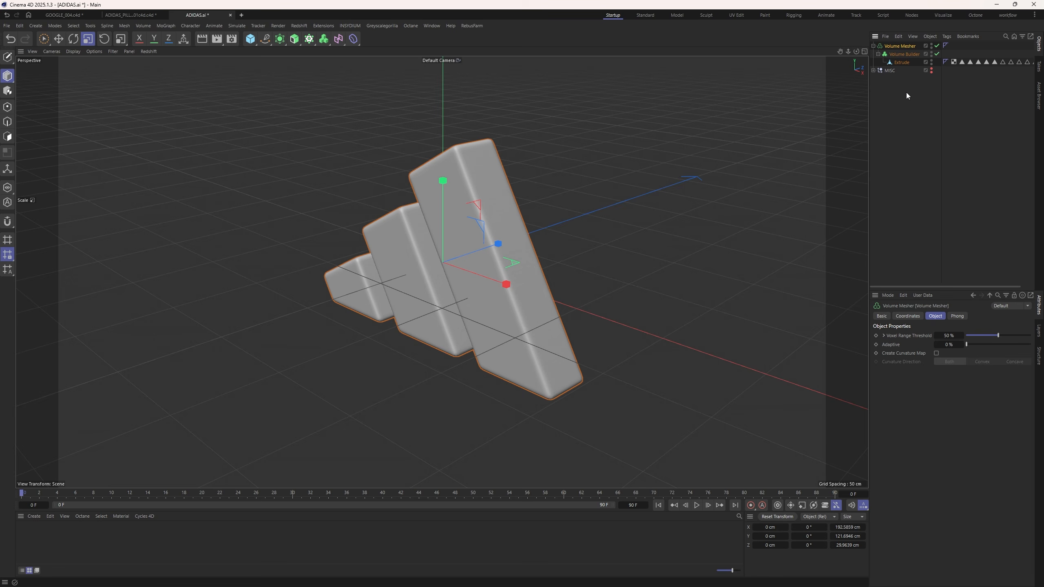
key("c")
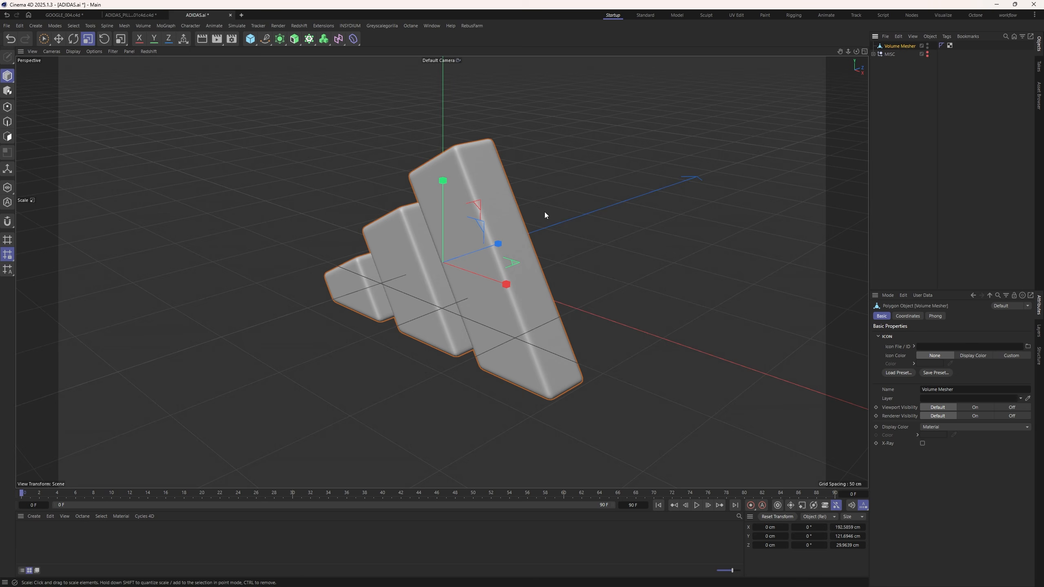
scroll(499, 209, "up", 1)
key("shift+c")
type("REME")
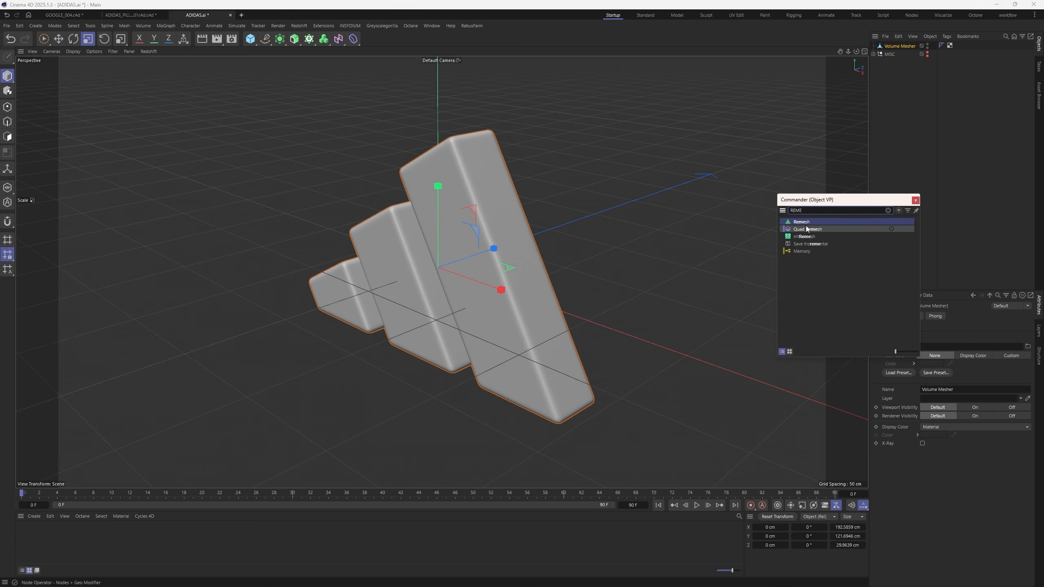
key("Return")
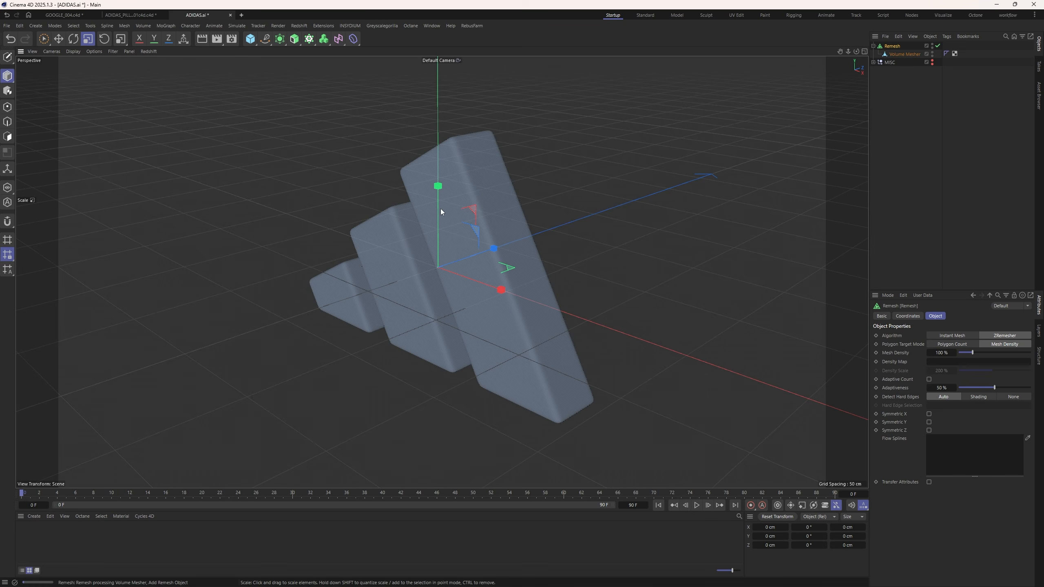
Examine the remeshed logo's polygon flow along the edges, corners and faces of all three stripes.
scroll(441, 212, "up", 2)
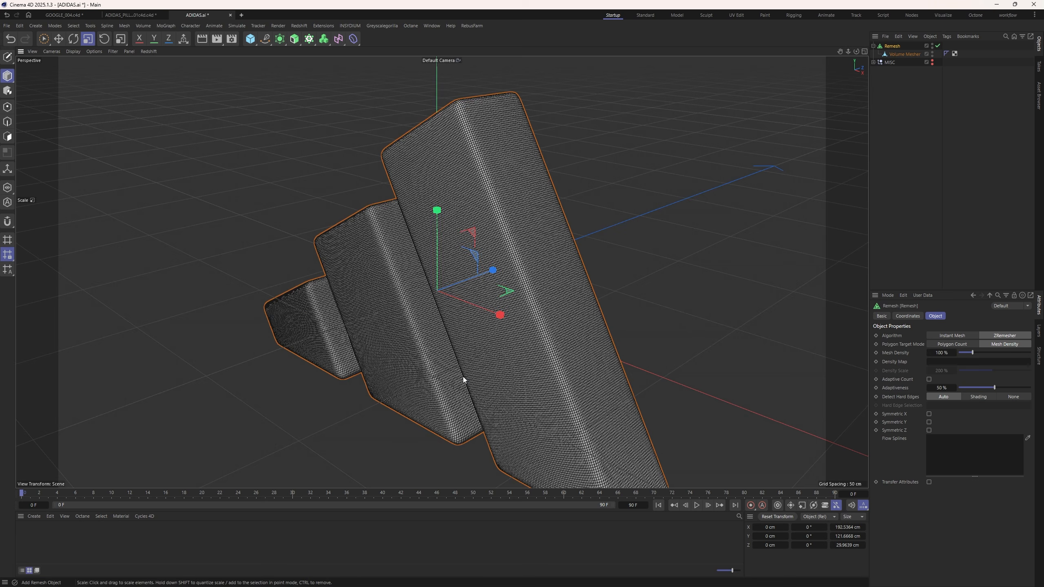
scroll(500, 193, "up", 6)
scroll(499, 195, "down", 10)
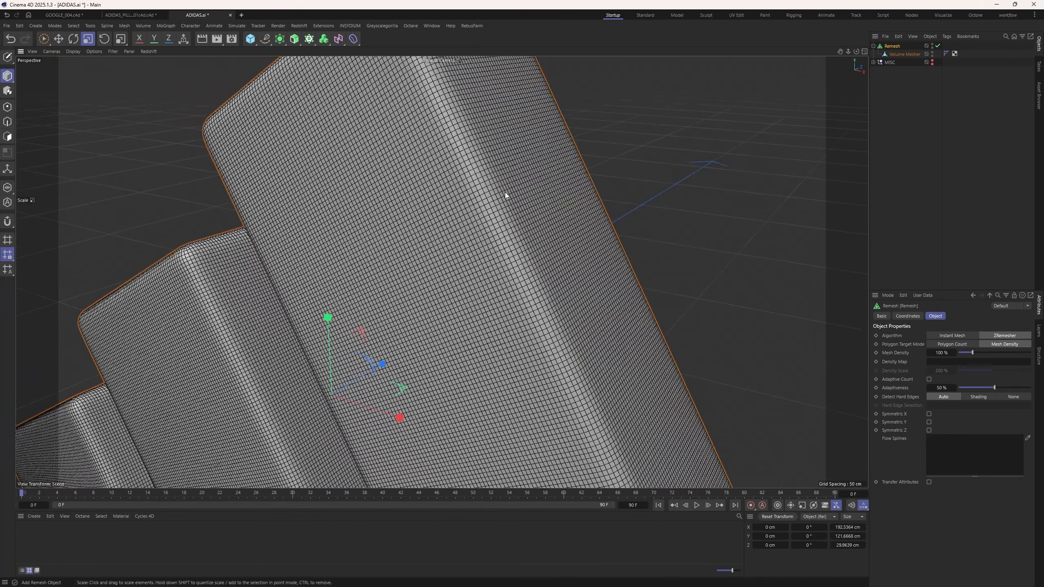
scroll(514, 203, "up", 8)
left_click_drag(572, 186, 492, 226, "alt")
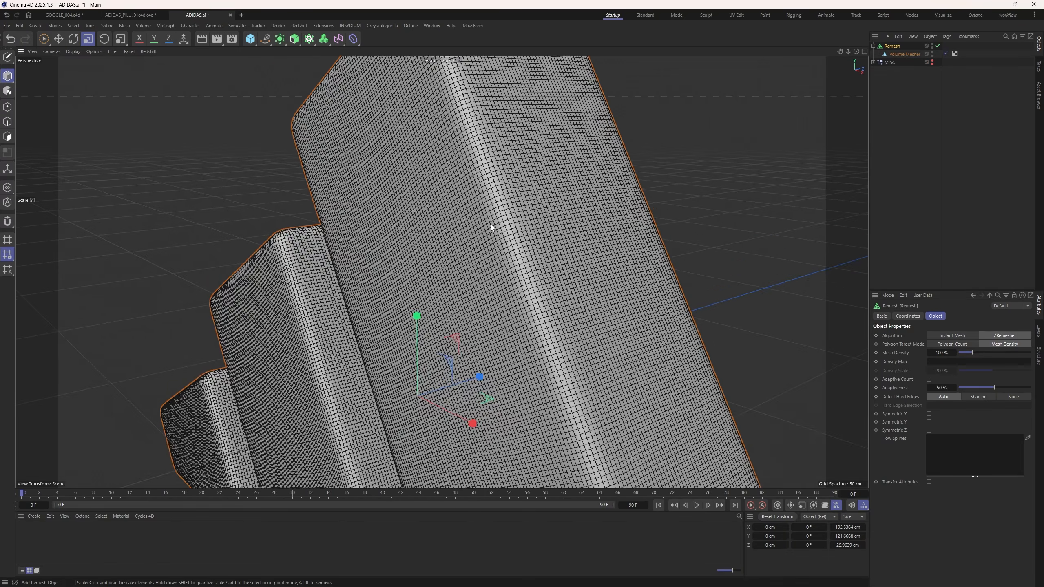
scroll(491, 226, "down", 3)
middle_click_drag(456, 289, 546, 238, "alt")
left_click_drag(547, 239, 641, 208, "alt")
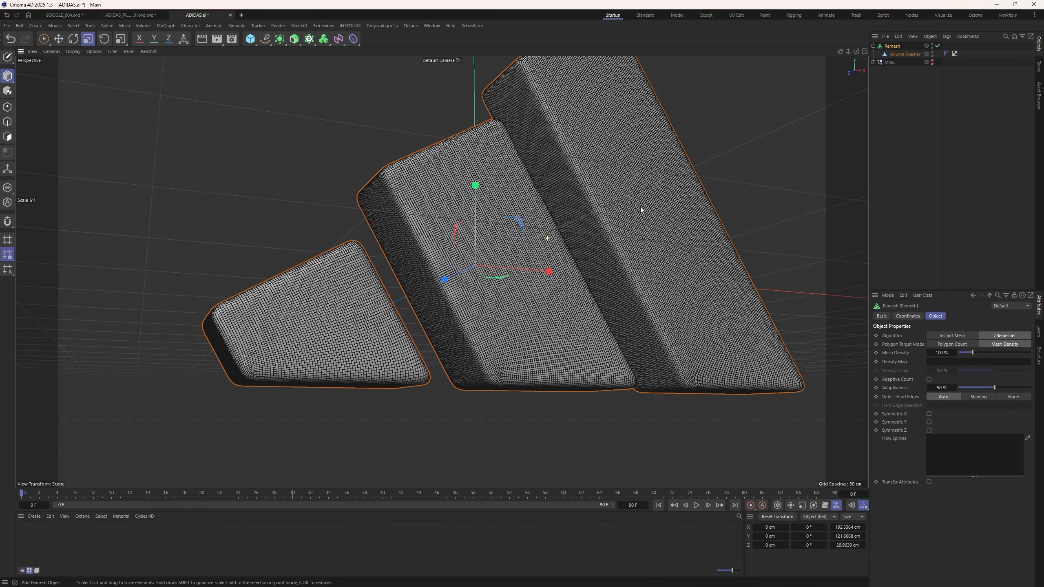
scroll(501, 377, "up", 6)
right_click_drag(558, 337, 481, 361, "alt")
right_click_drag(485, 318, 499, 306, "alt")
left_click_drag(499, 306, 352, 341, "alt")
right_click_drag(352, 341, 406, 294, "alt")
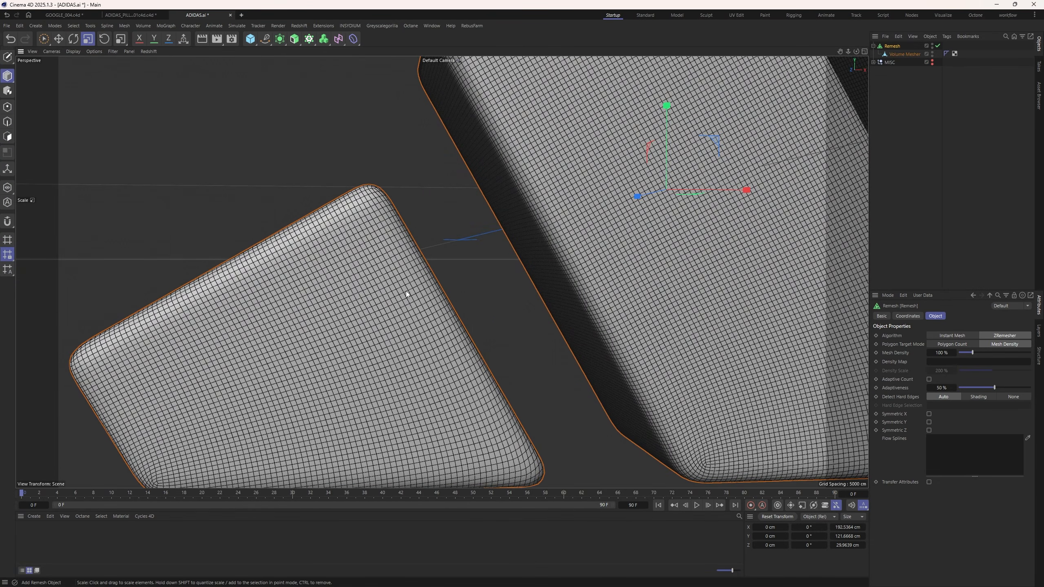
scroll(367, 312, "down", 5)
mouse_move(475, 247)
left_mouse_down("alt")
mouse_move(619, 233)
mouse_move(686, 246)
mouse_move(456, 253)
left_mouse_up("alt")
scroll(457, 253, "down", 3)
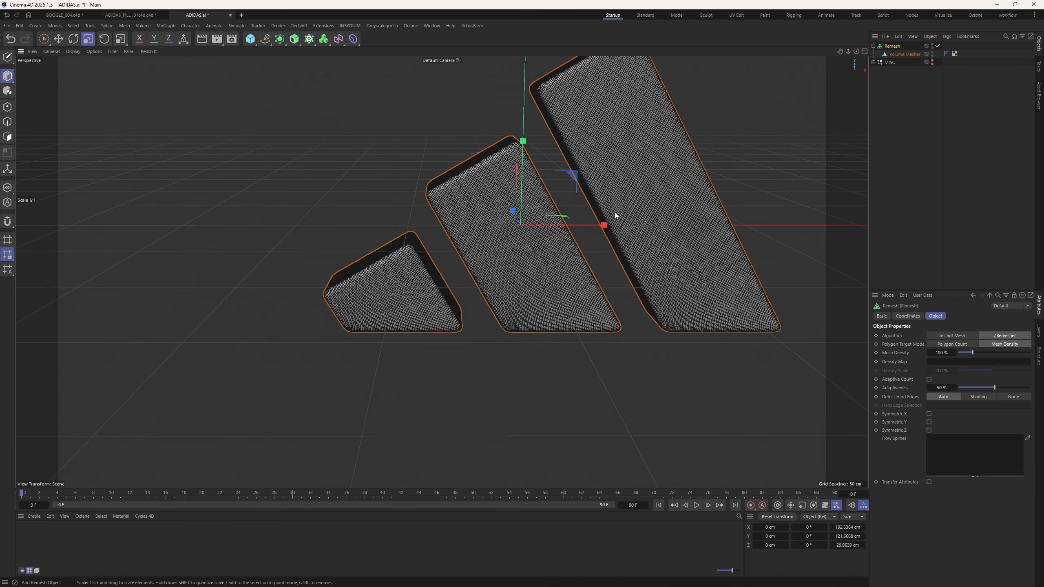
middle_click_drag(616, 217, 495, 264, "alt")
Hide the grid in the perspective viewport and reframe the three stripes.
left_click(112, 51)
left_click(134, 107)
right_click_drag(369, 283, 391, 256, "alt")
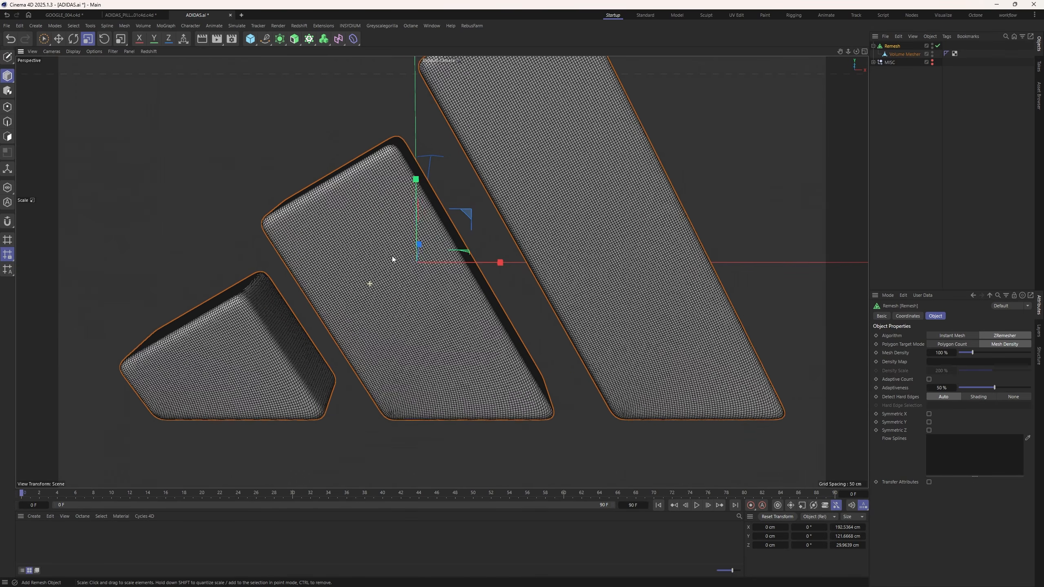
left_click_drag(419, 268, 377, 263, "alt")
middle_click_drag(417, 268, 410, 313, "alt")
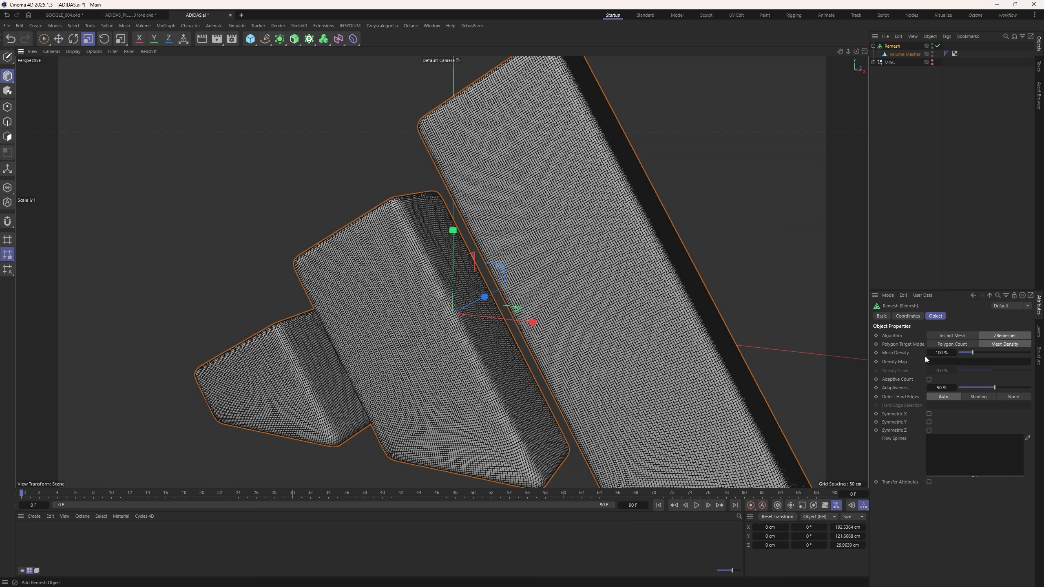
Set the Remesh generator's mesh density to 75%.
scroll(479, 253, "down", 3)
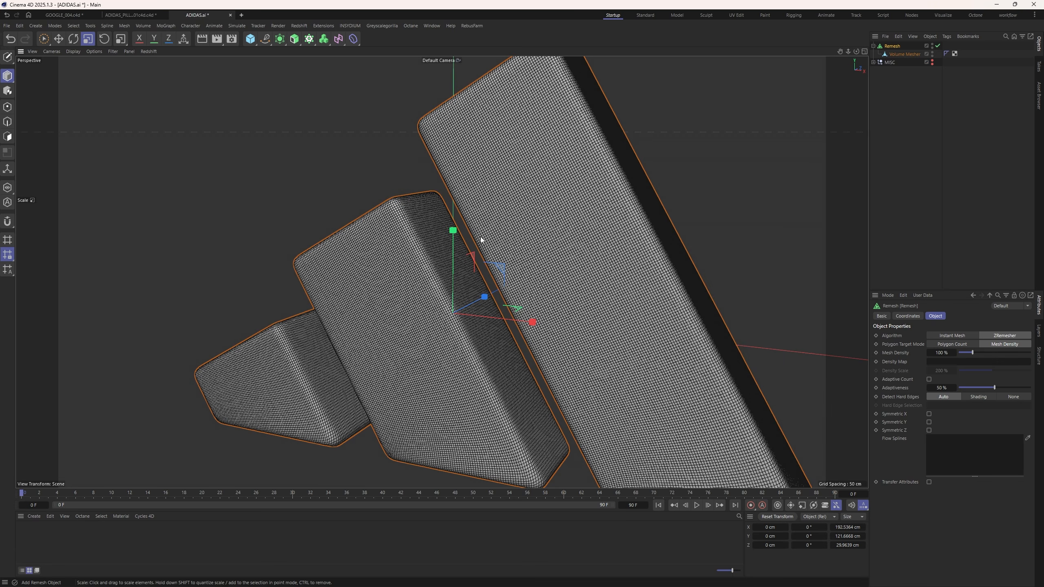
left_click(945, 353)
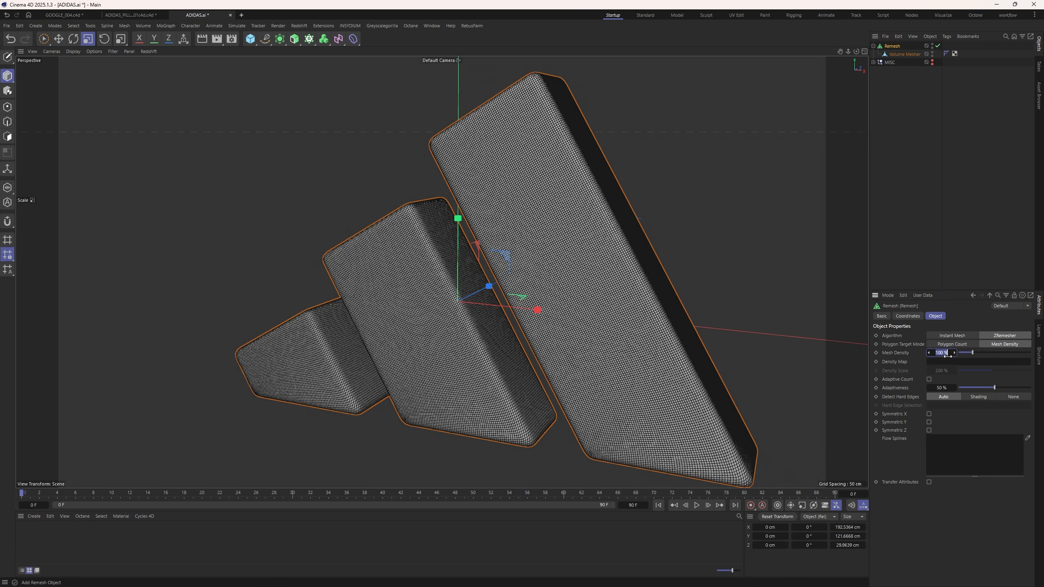
type("75")
key("Return")
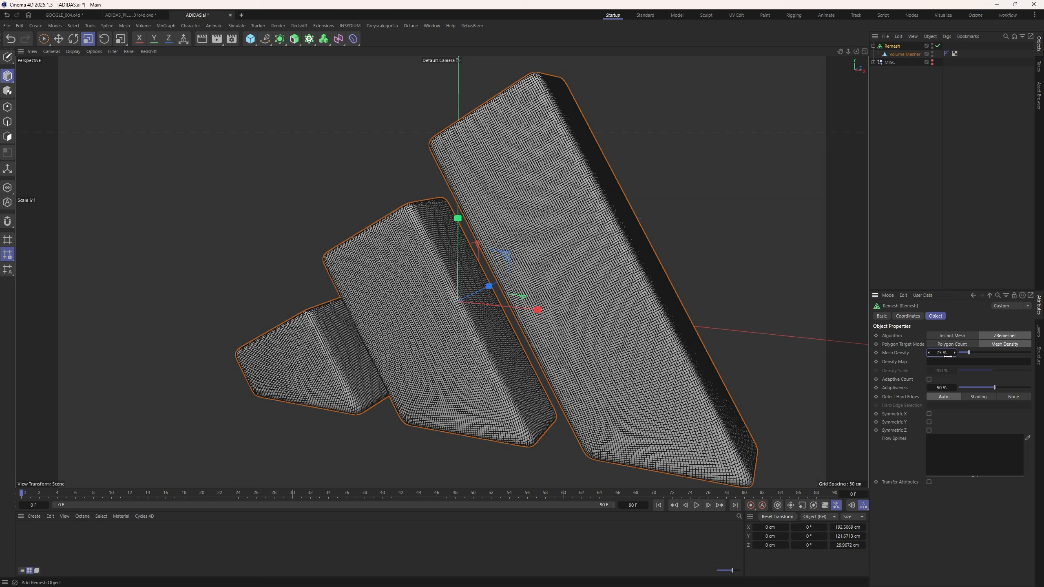
Set the Remesh generator's mesh density to 50% and check the coarser topology.
left_click(949, 356)
type("50")
key("Return")
left_click_drag(414, 280, 519, 253, "alt")
scroll(541, 253, "up", 1)
Make the Remesh generator editable and rename the resulting polygon object ADIDAS_LOGO.
key("c")
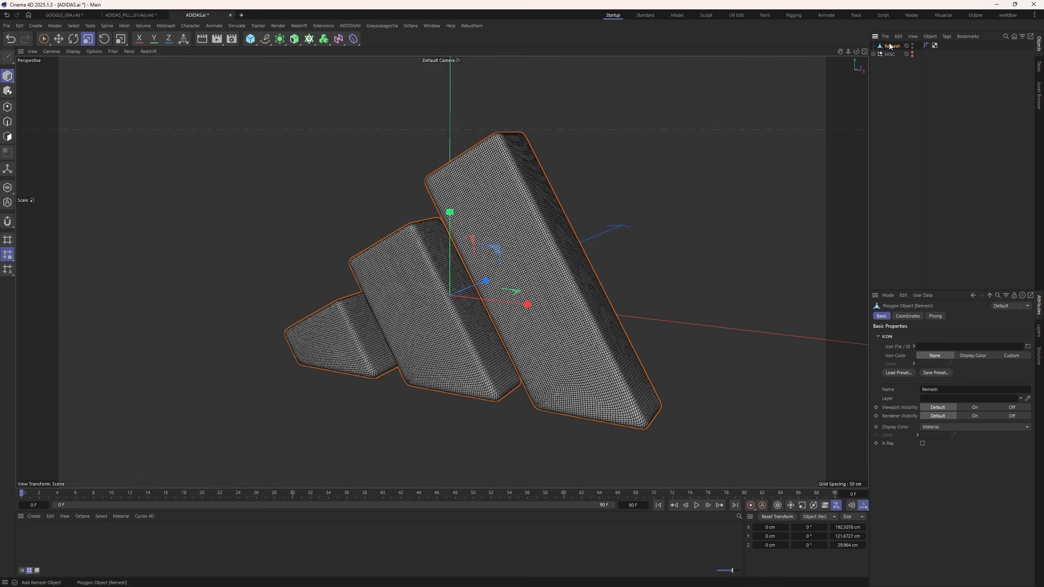
double_click(892, 46)
type("ADID")
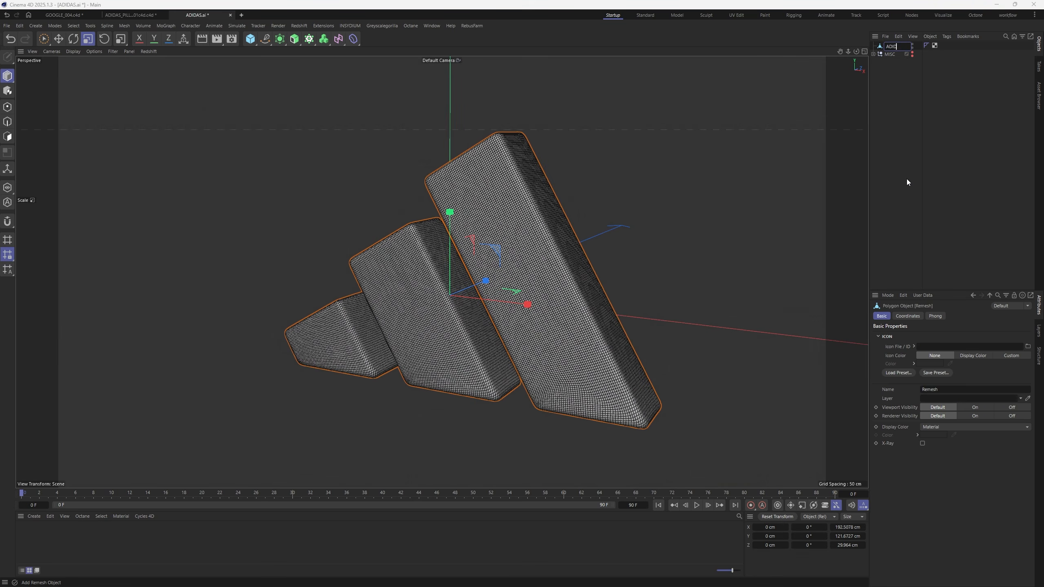
type("AS_LOGO")
key("Return")
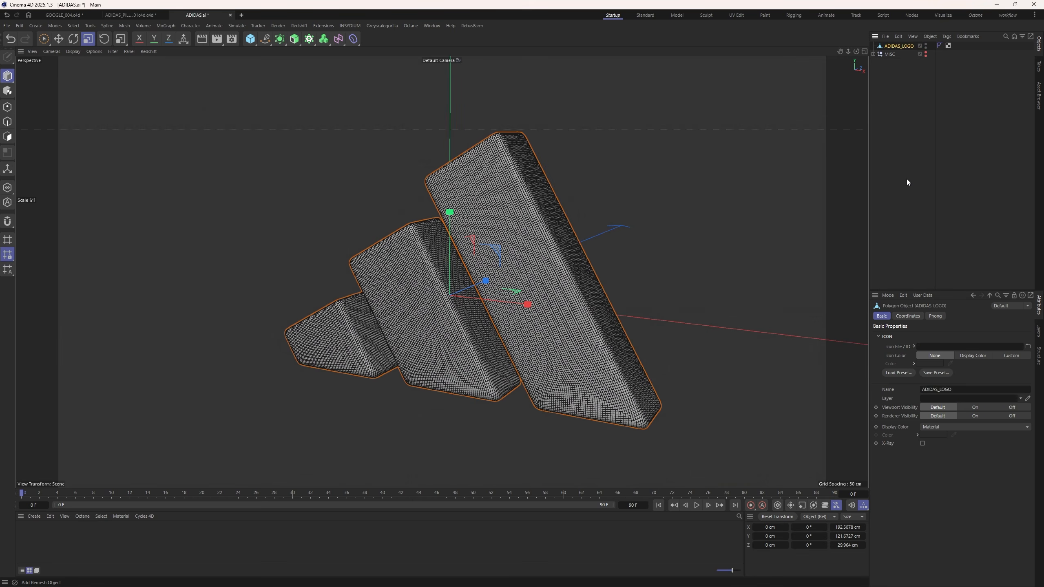
Add a Cloth simulation tag to the ADIDAS_LOGO object.
left_click(890, 177)
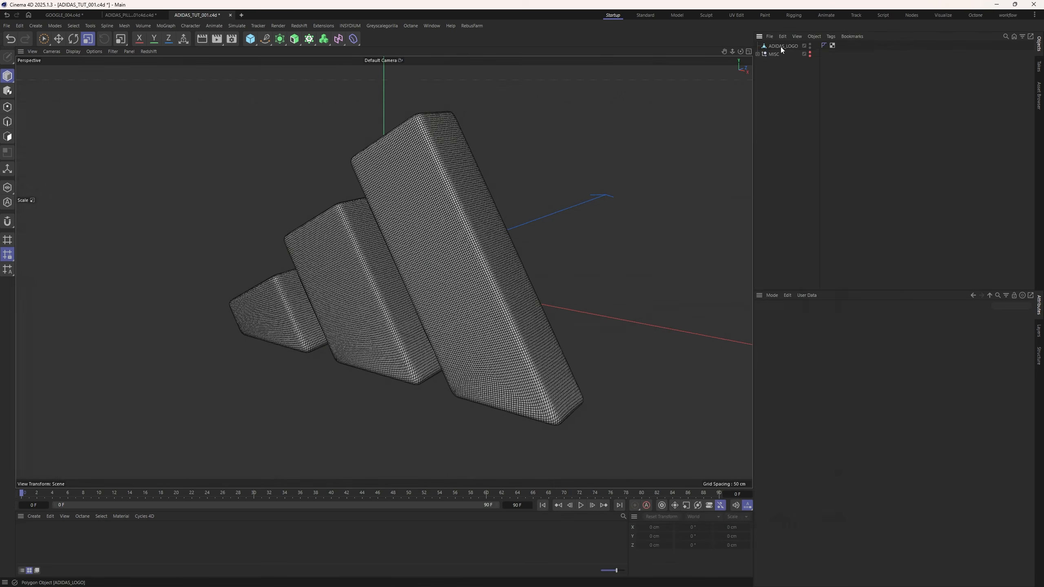
right_click(780, 46)
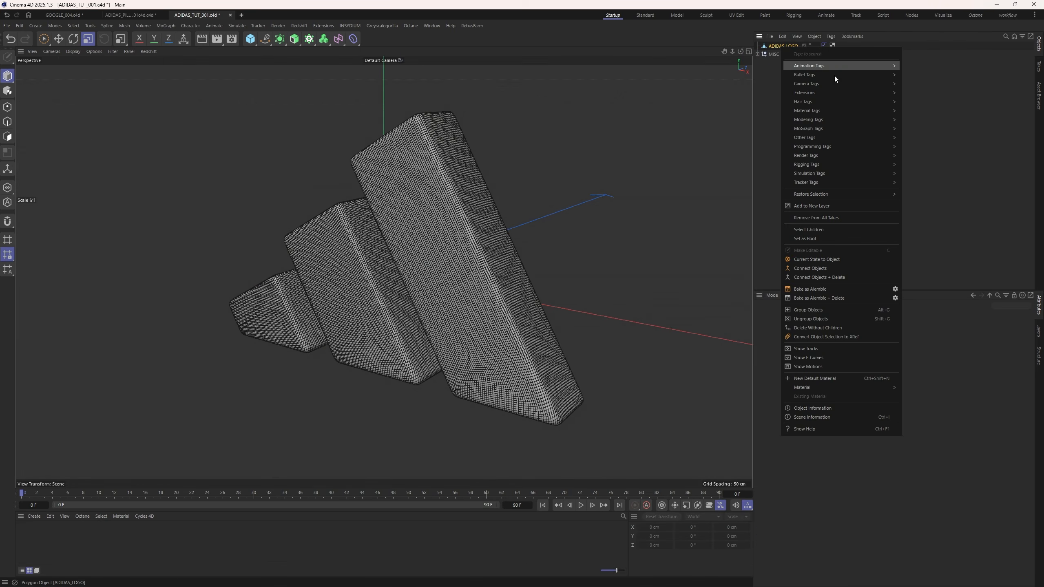
mouse_move(843, 174)
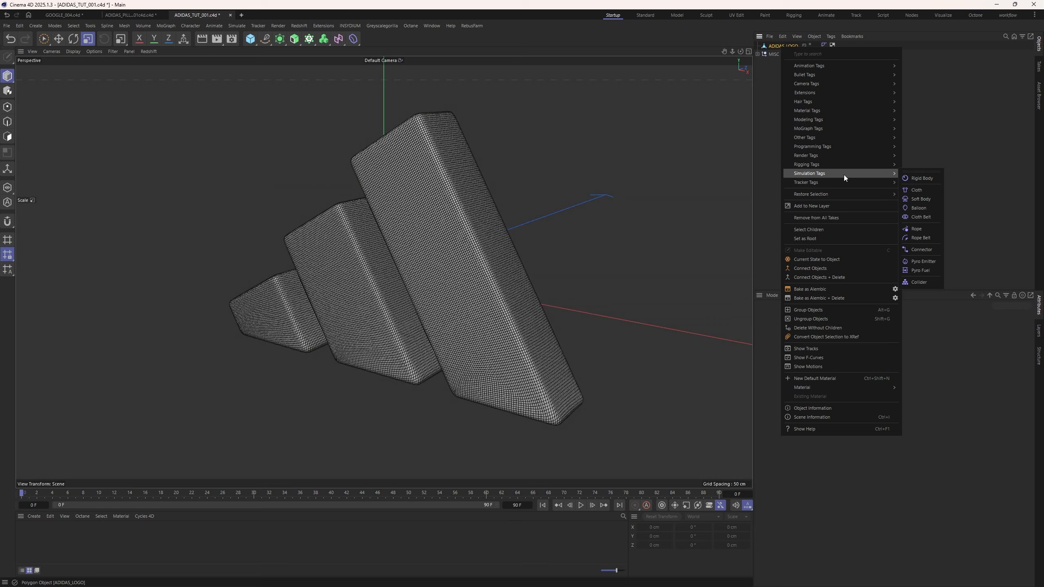
left_click(920, 190)
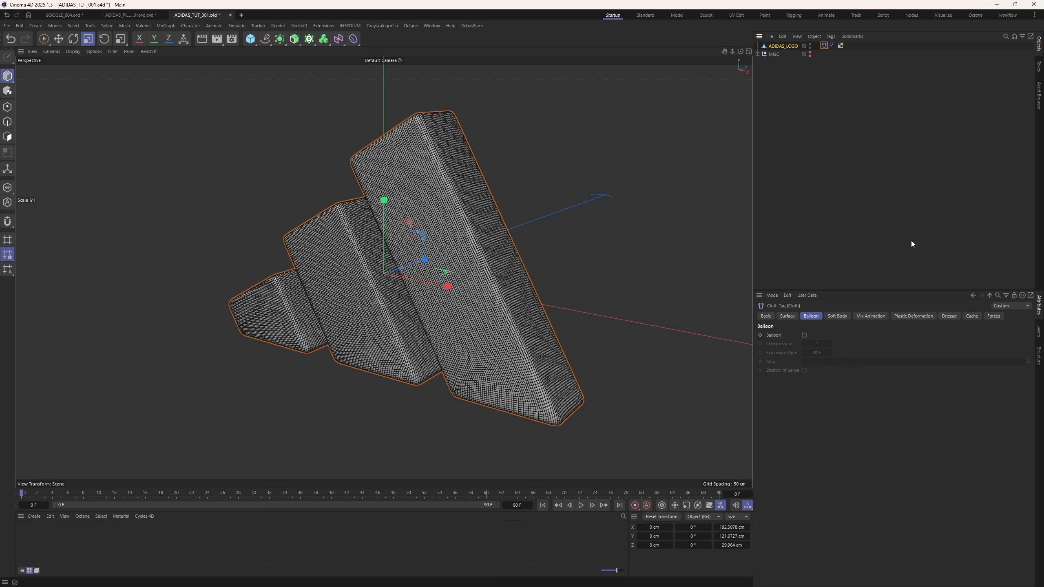
left_click(805, 335)
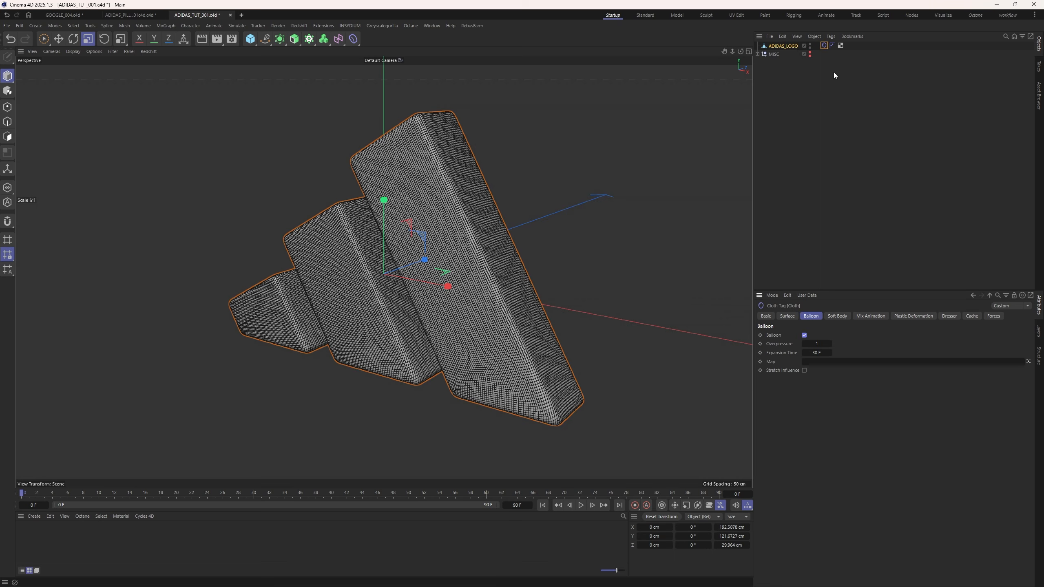
left_click(804, 336)
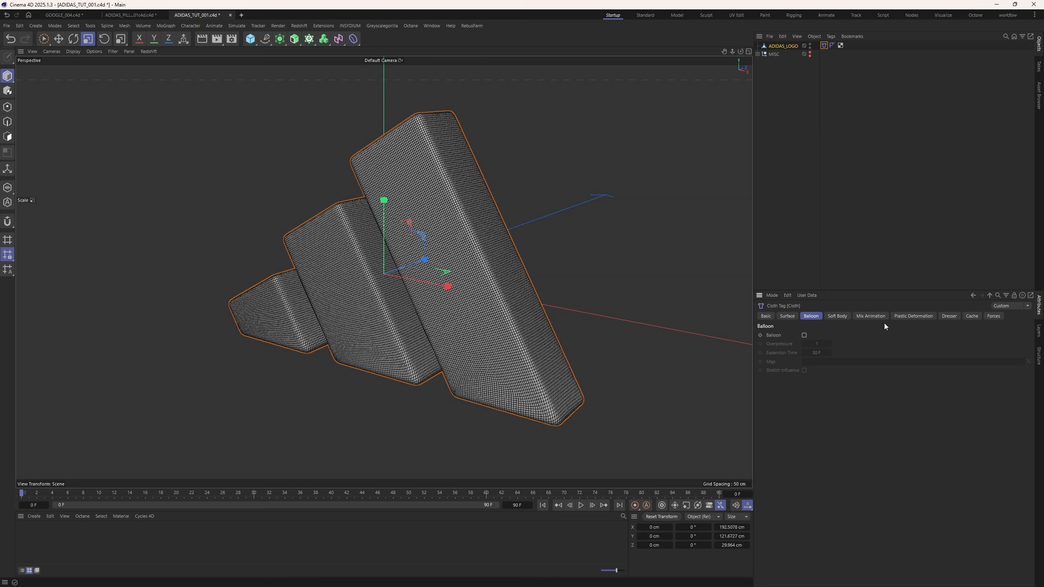
left_click(837, 316)
left_click(803, 335)
left_click(803, 335)
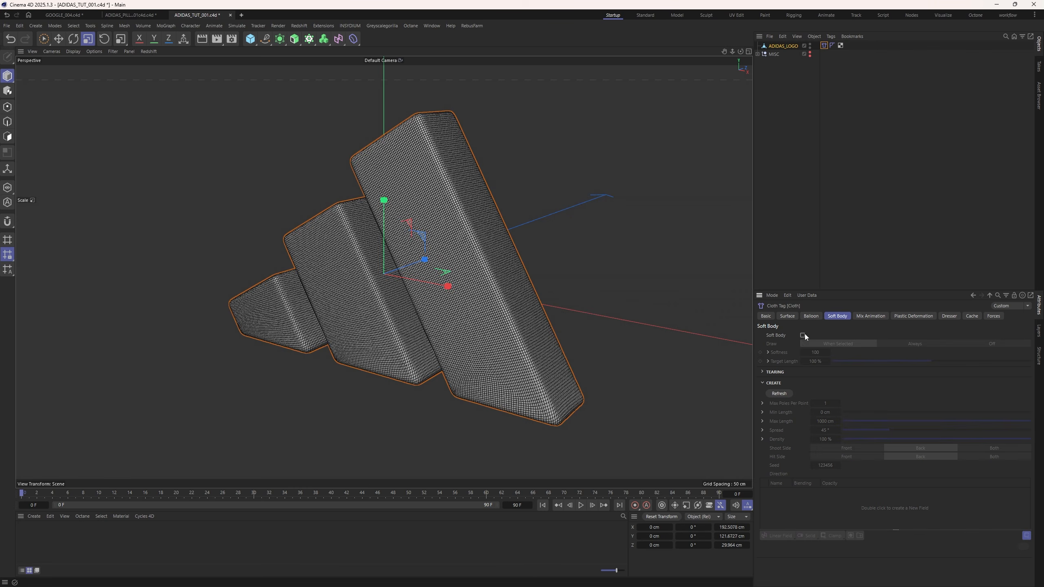
left_click(811, 315)
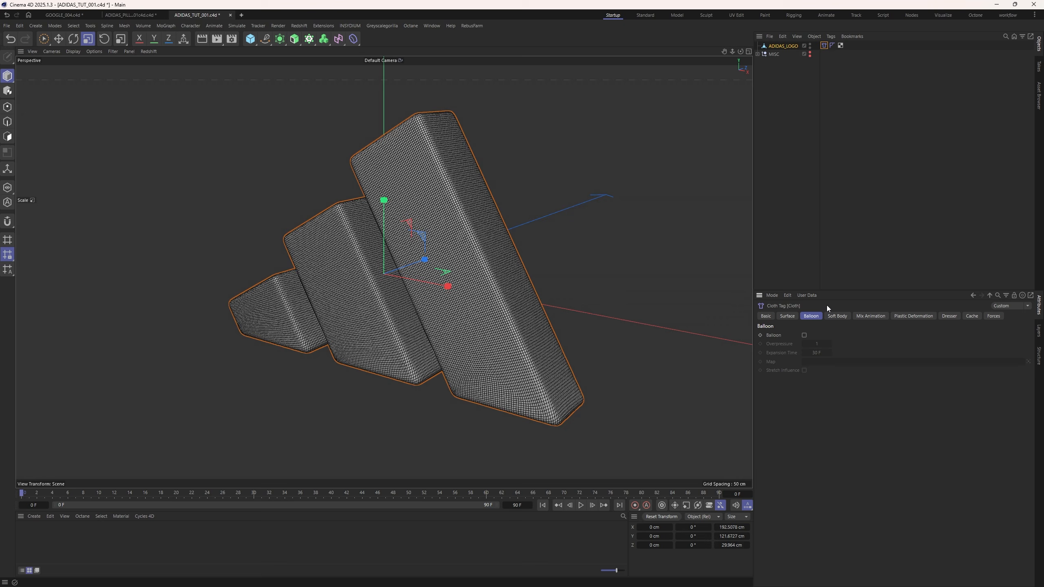
Enable Balloon on the ADIDAS_LOGO Cloth tag and set the gravity in the project's simulation scene settings to 0.
left_click(804, 335)
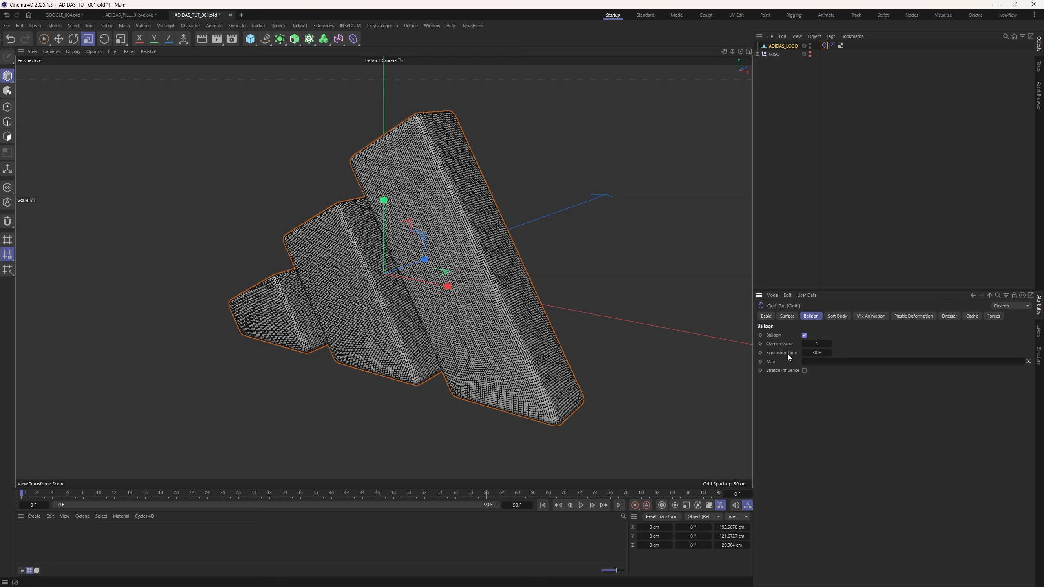
left_click(806, 345)
key("ctrl+d")
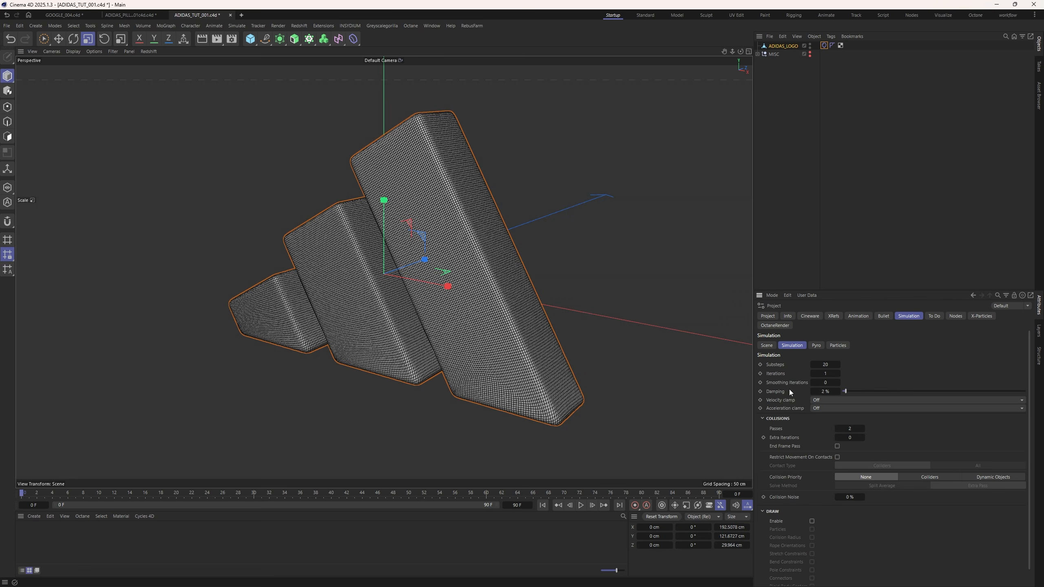
left_click(827, 381)
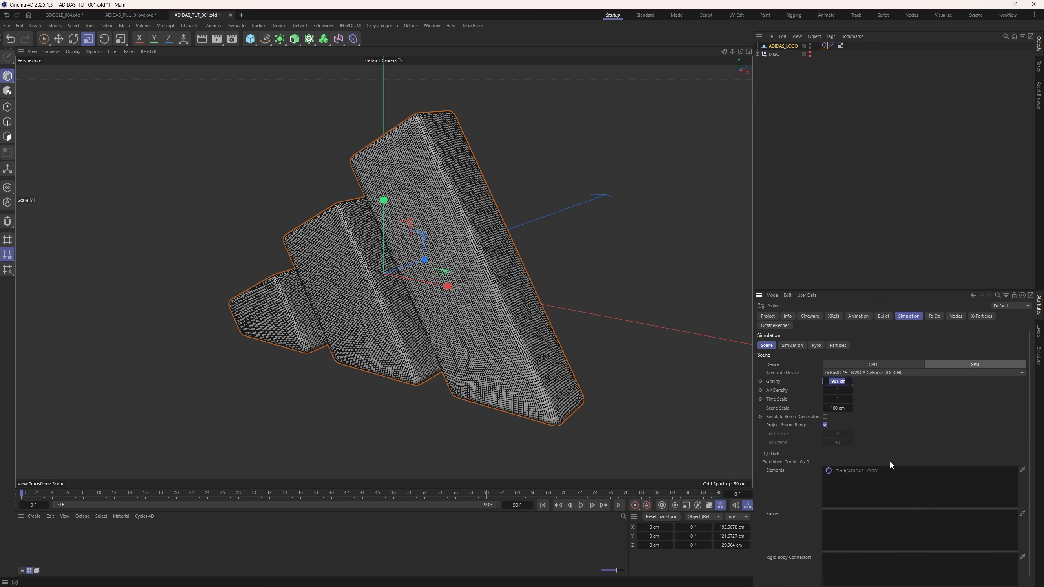
type("0")
key("Return")
Extend the timeline's end to 222 frames and preview the cloth simulation in shading without mesh lines.
left_click(515, 506)
key("Return")
left_click(824, 45)
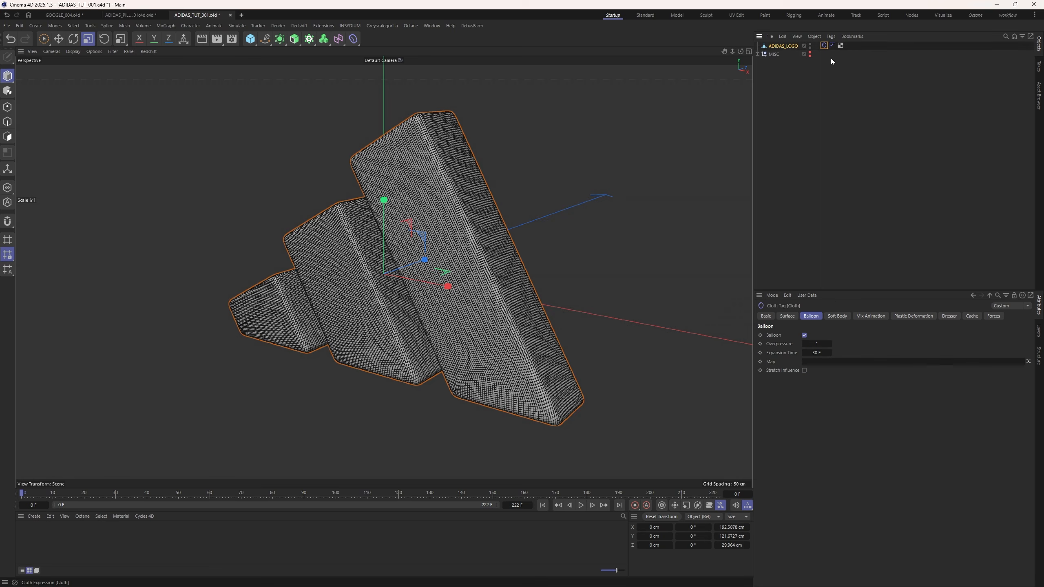
key("n")
key("a")
left_click(582, 507)
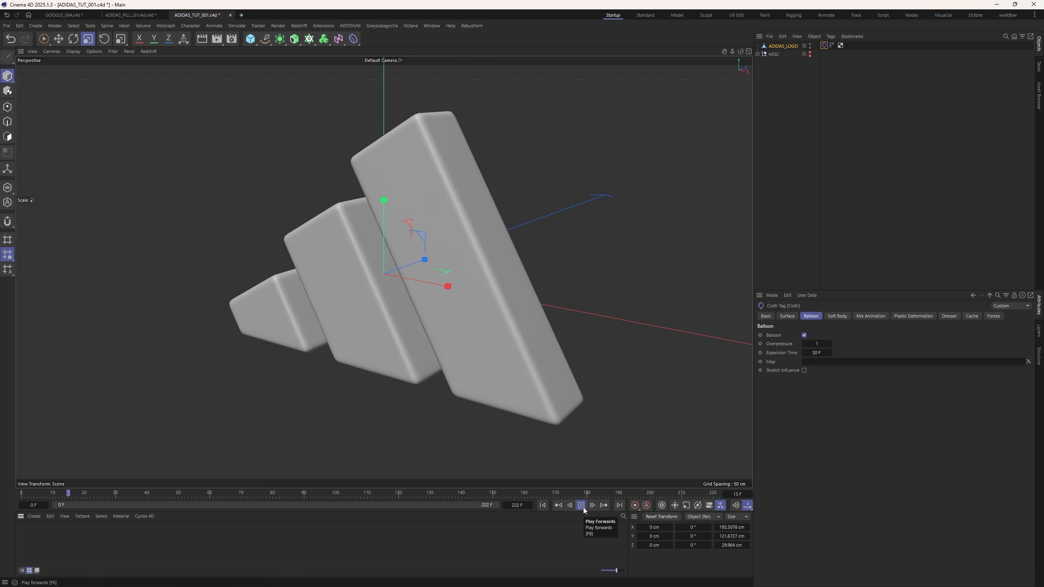
left_click(583, 507)
Set the Cloth tag's balloon Overpressure to 5 and play the simulation.
left_click(817, 344)
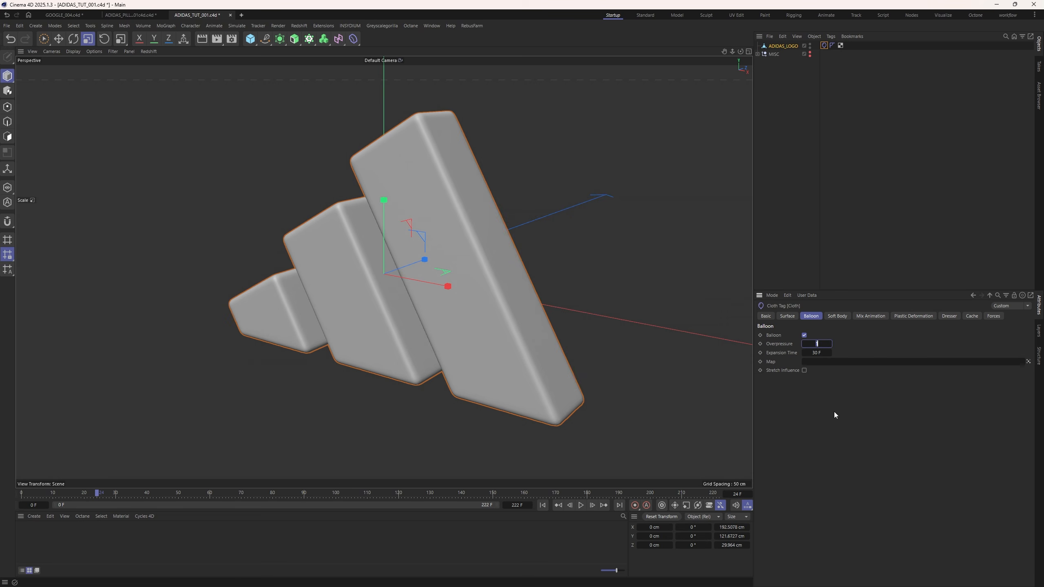
left_click(581, 507)
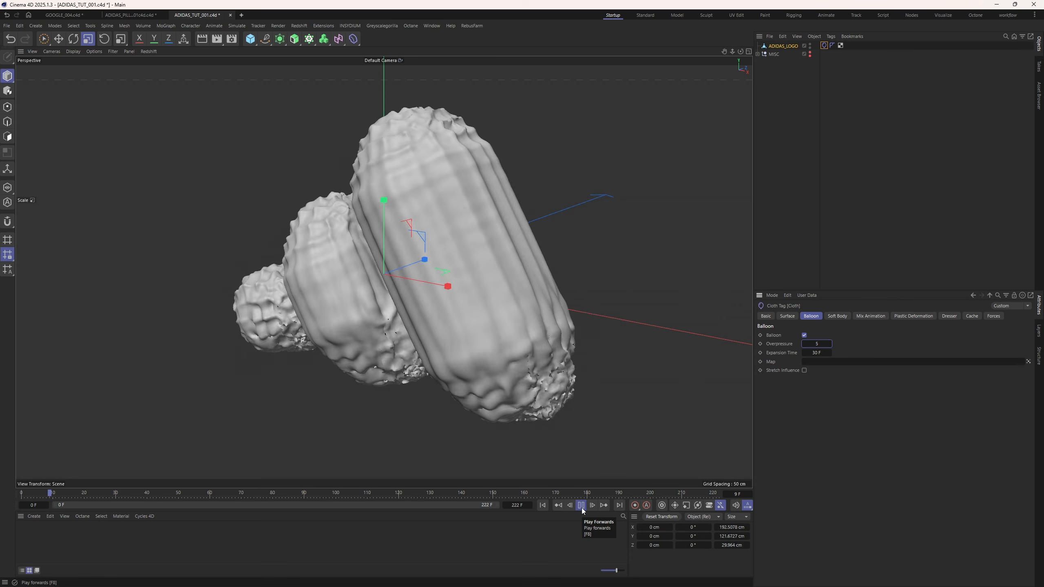
left_click(581, 506)
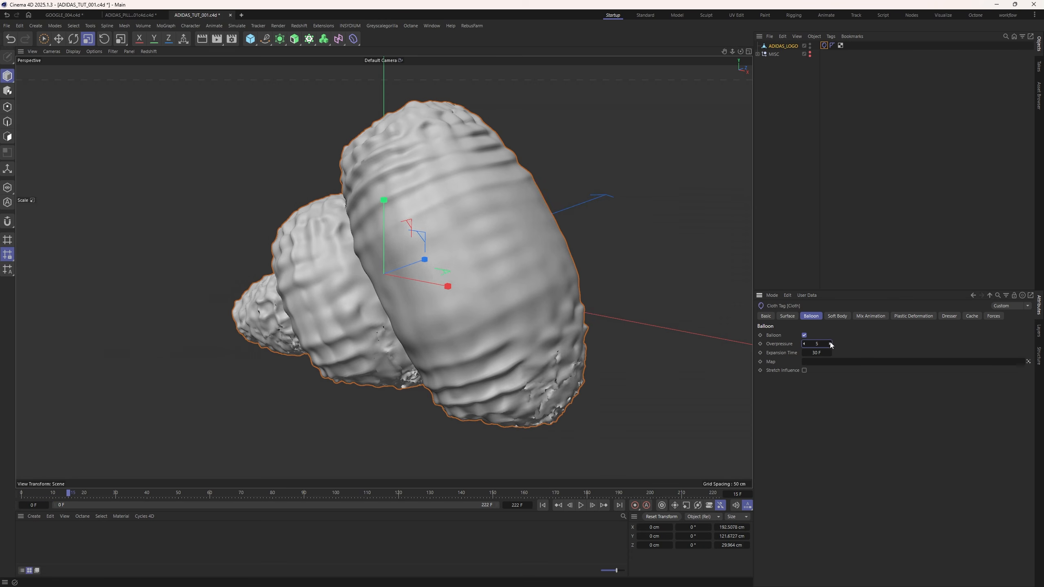
Set the Cloth tag's surface Target Length to 90%, replay the simulation from frame 0 and check the shrunken logo.
left_click(816, 344)
left_click(787, 322)
left_click(768, 390)
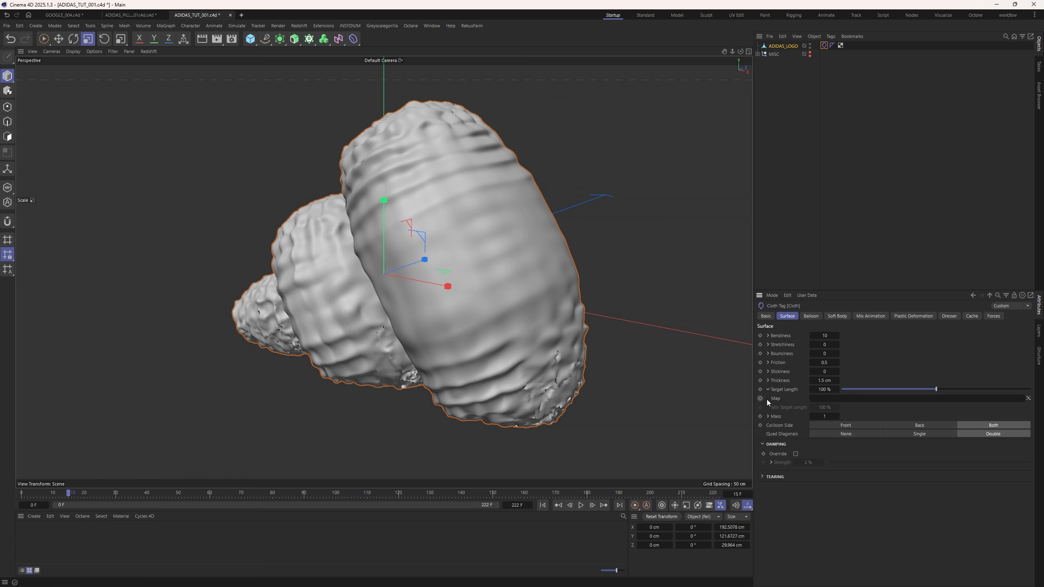
left_click(542, 505)
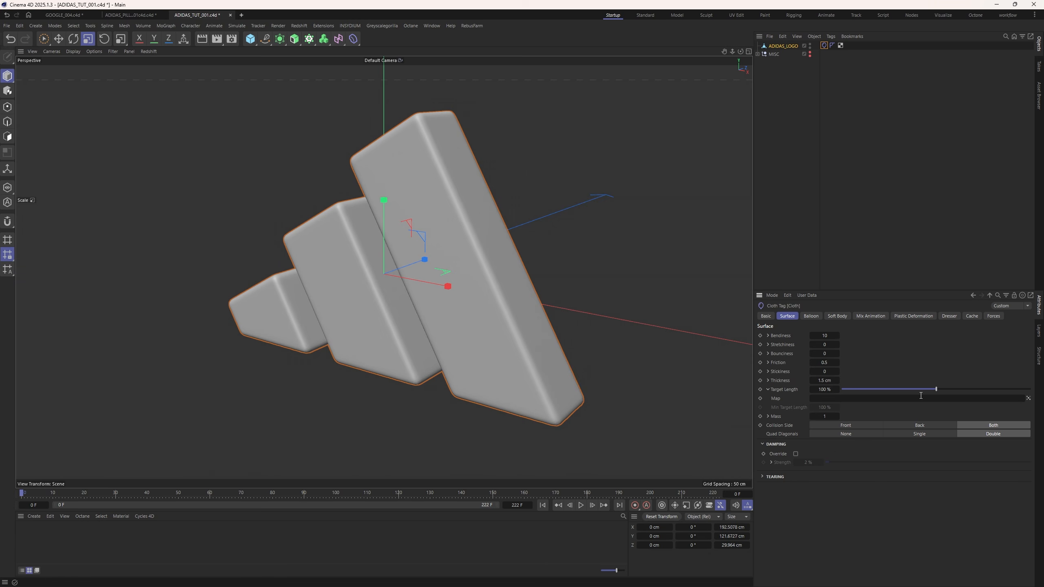
left_click_drag(936, 390, 926, 389)
left_click(825, 390)
left_click(580, 505)
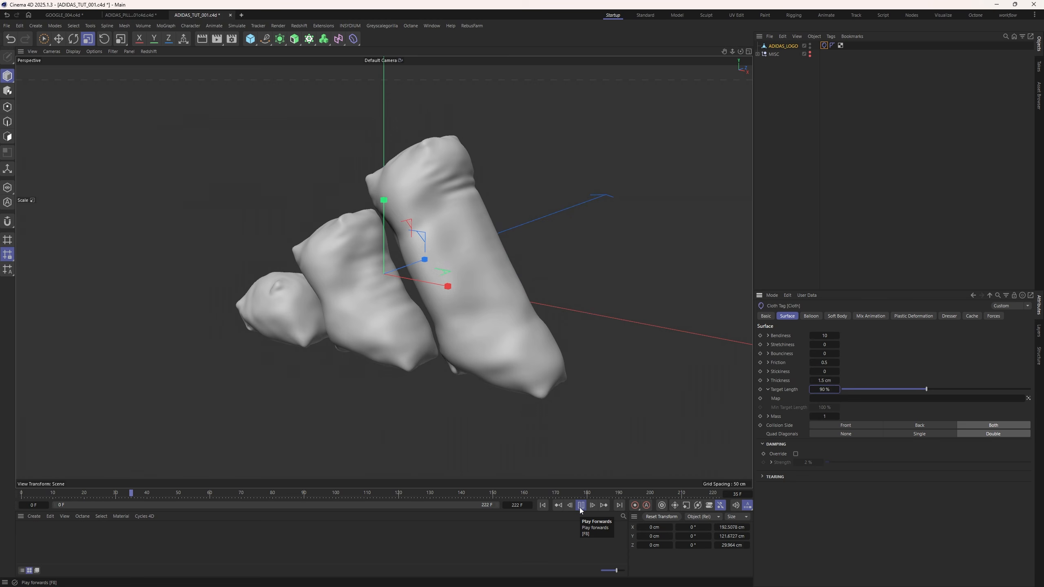
left_click(581, 506)
scroll(413, 265, "down", 1)
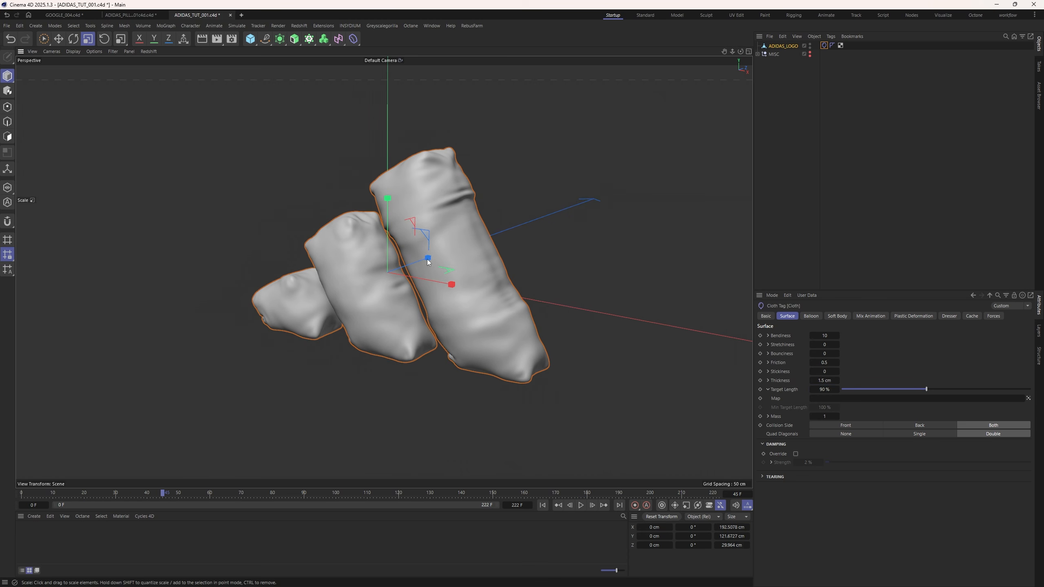
left_click_drag(412, 266, 467, 254, "alt")
middle_click_drag(466, 254, 538, 241, "alt")
Switch to the art direction board in Figma and examine the puffy Adidas, Google and Nike logo references.
left_click(553, 530)
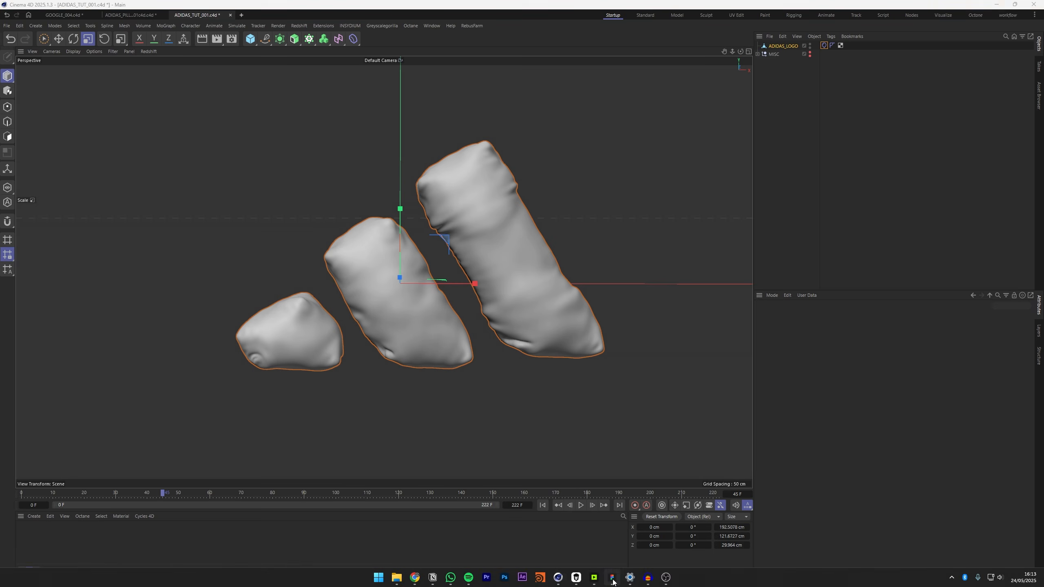
left_click(613, 580)
scroll(168, 239, "up", 8, "ctrl")
middle_click_drag(282, 218, 418, 279)
scroll(341, 315, "down", 5, "ctrl")
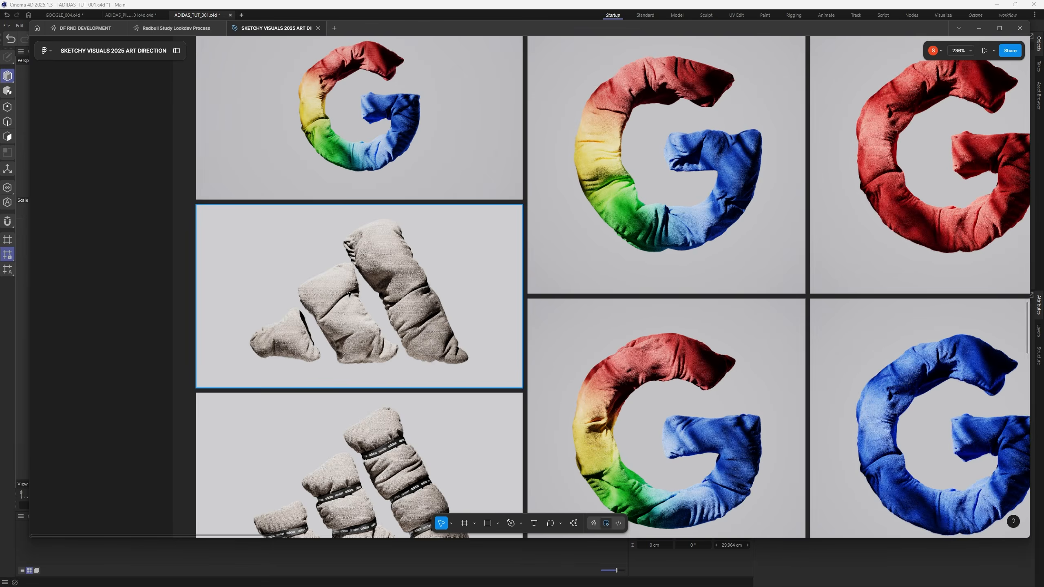
scroll(660, 285, "right", 2, "shift")
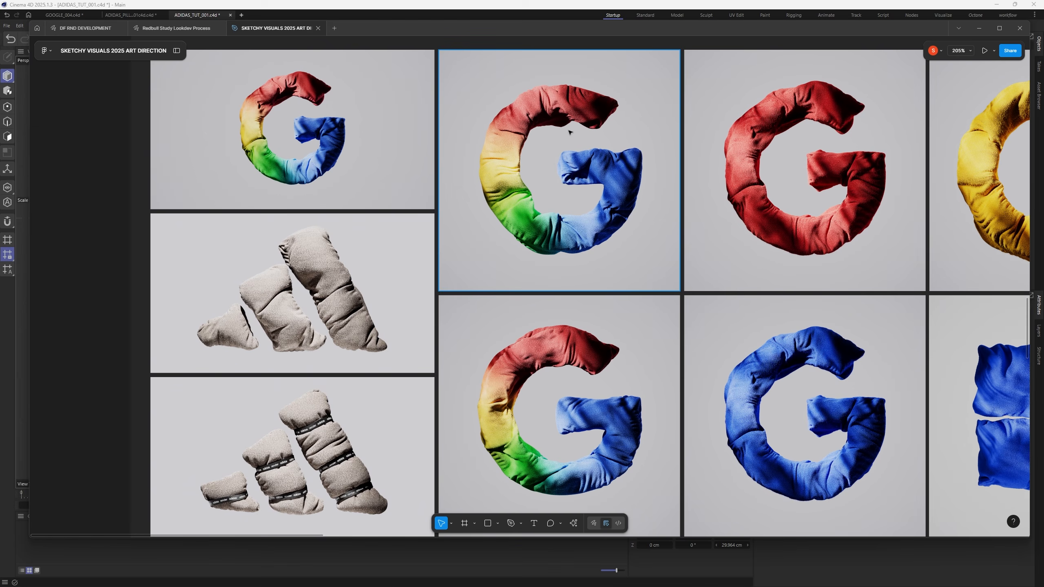
middle_click_drag(915, 400, 330, 179)
scroll(660, 231, "down", 1, "ctrl")
scroll(709, 238, "down", 1, "ctrl")
scroll(758, 413, "up", 1, "ctrl")
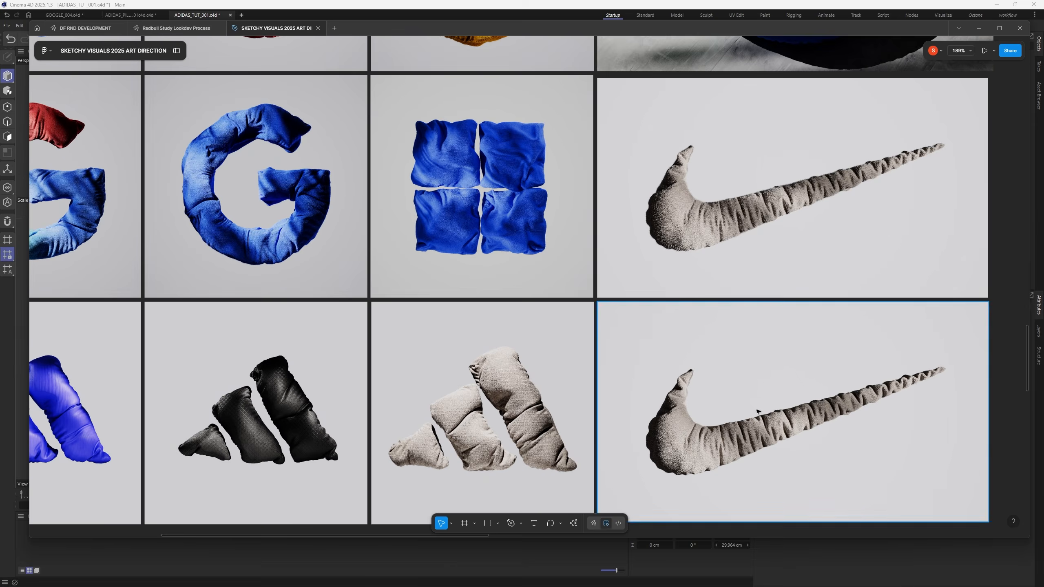
middle_click_drag(834, 396, 633, 278)
scroll(634, 279, "up", 4, "ctrl")
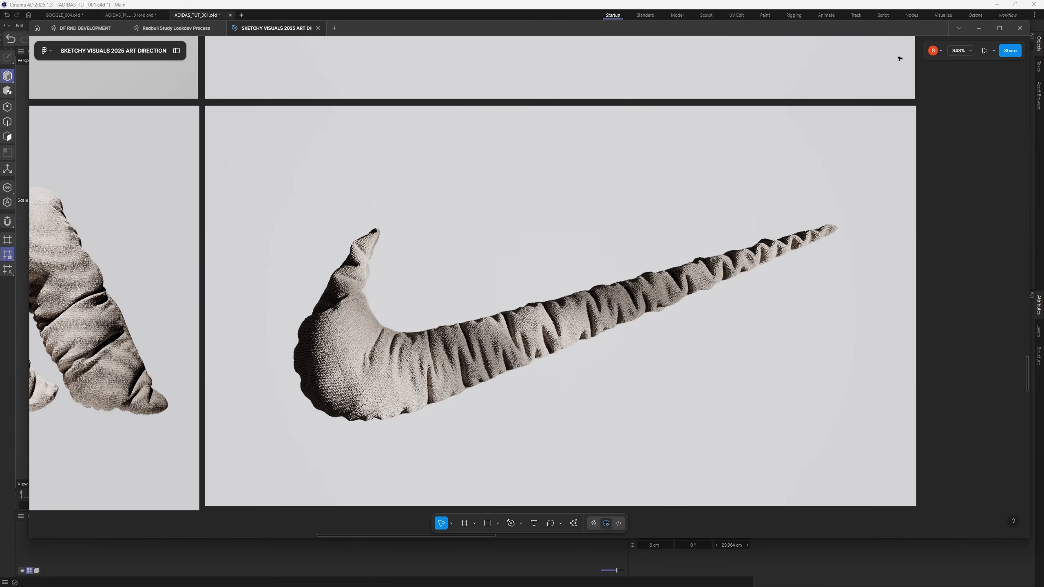
left_click(979, 28)
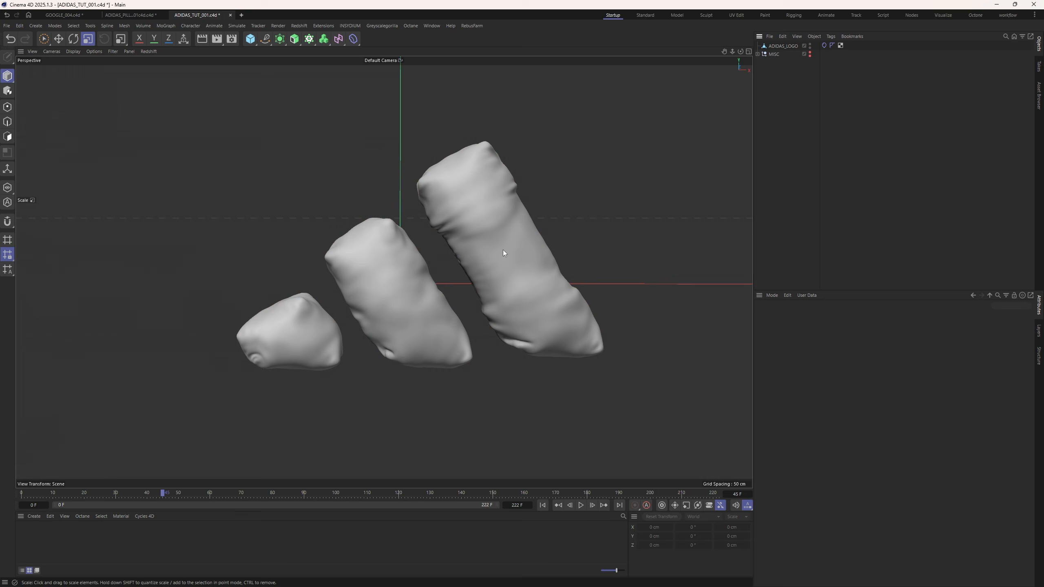
Set the Cloth tag's Target Length to 115%, replay the simulation from the start and inspect the wrinkles.
left_click_drag(503, 250, 442, 293, "alt")
left_click(823, 46)
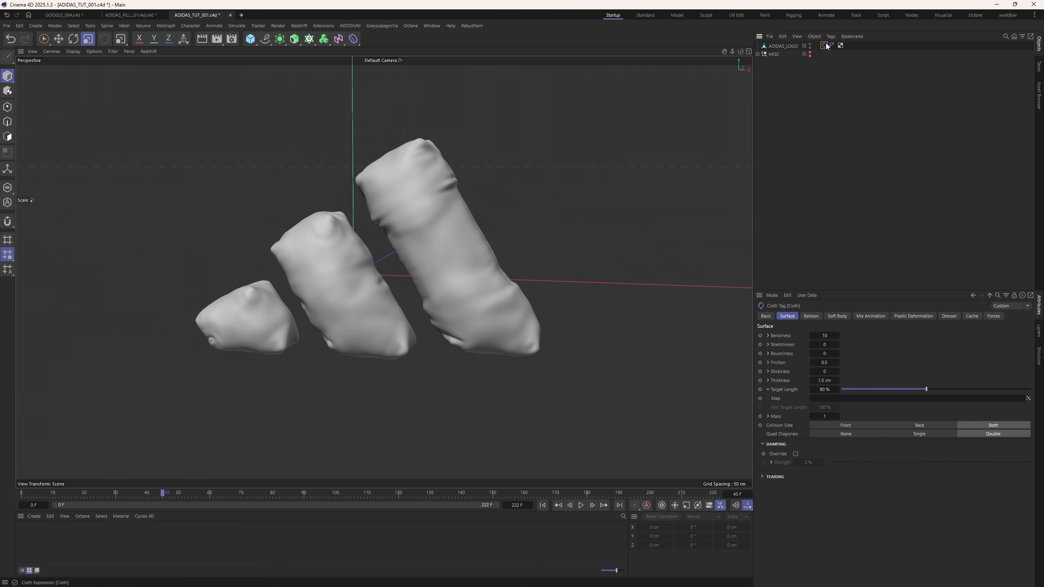
left_click_drag(926, 389, 952, 393)
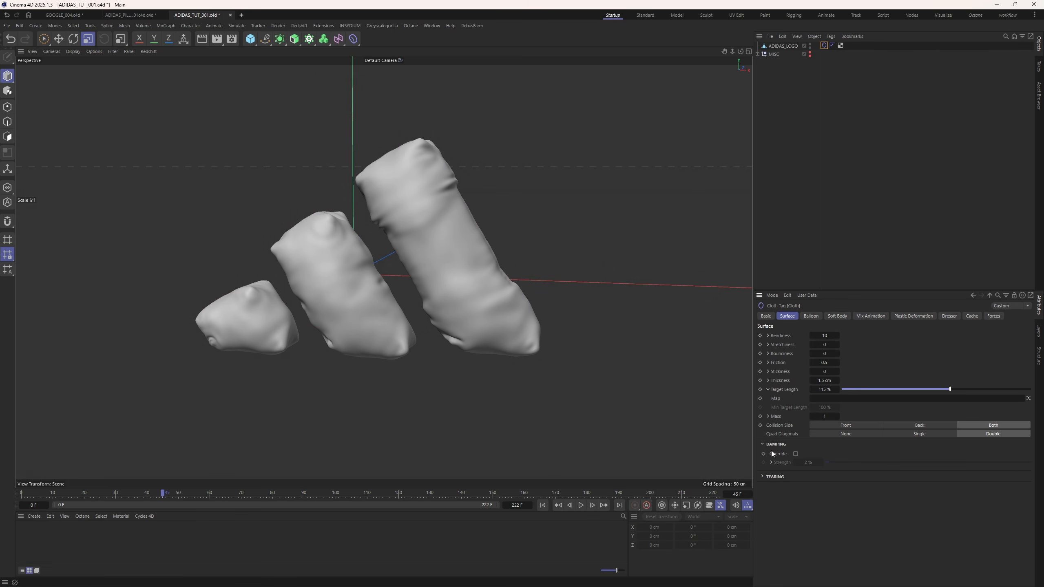
left_click(542, 505)
left_click(581, 505)
left_click(580, 505)
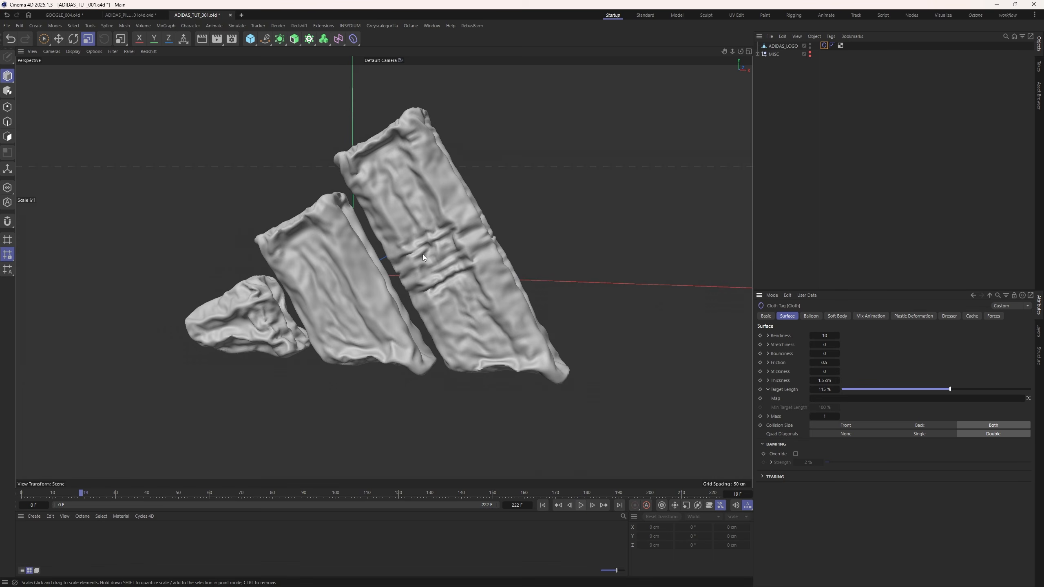
scroll(420, 255, "down", 2)
left_click_drag(427, 246, 396, 261, "alt")
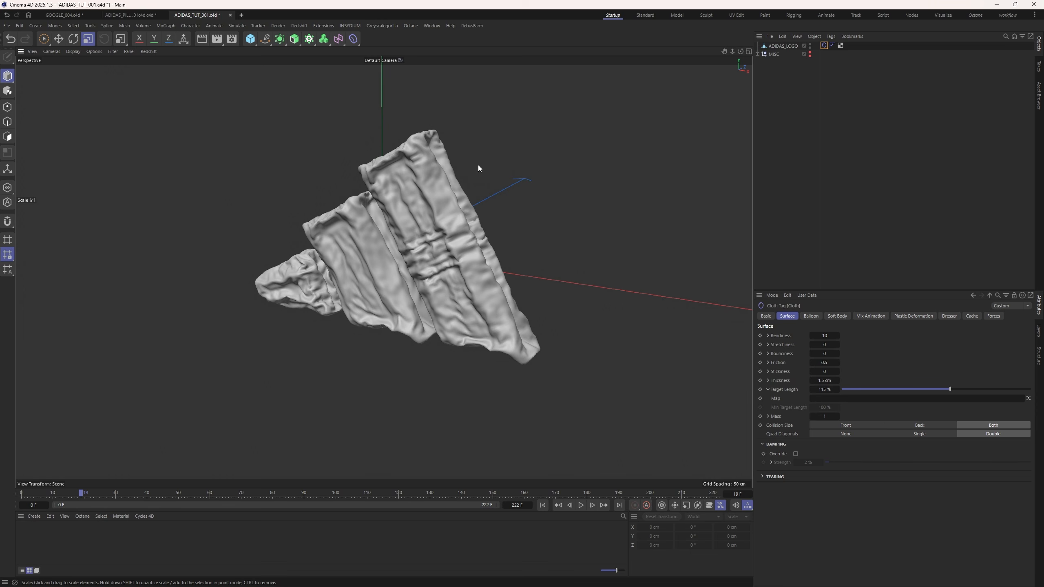
left_click(783, 147)
left_click_drag(415, 198, 678, 181, "alt")
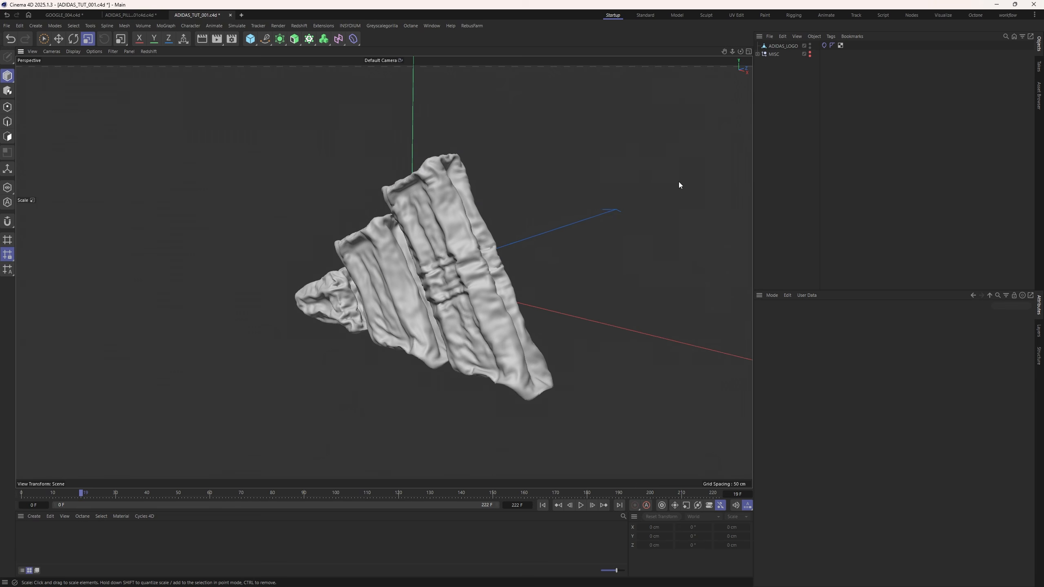
Add a Vertex Map tag to the ADIDAS_LOGO object.
left_click(786, 45)
right_click(786, 46)
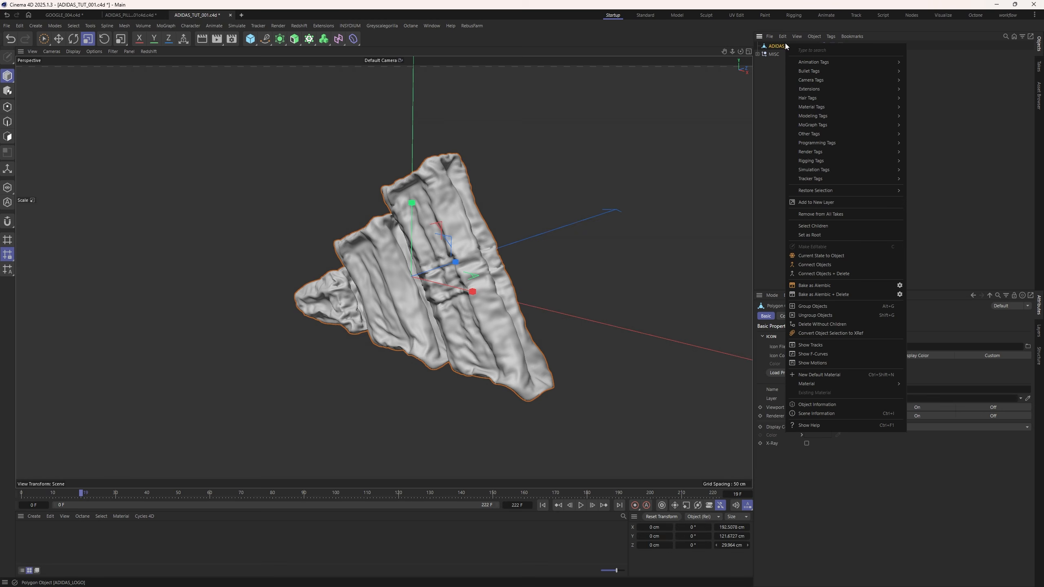
mouse_move(815, 134)
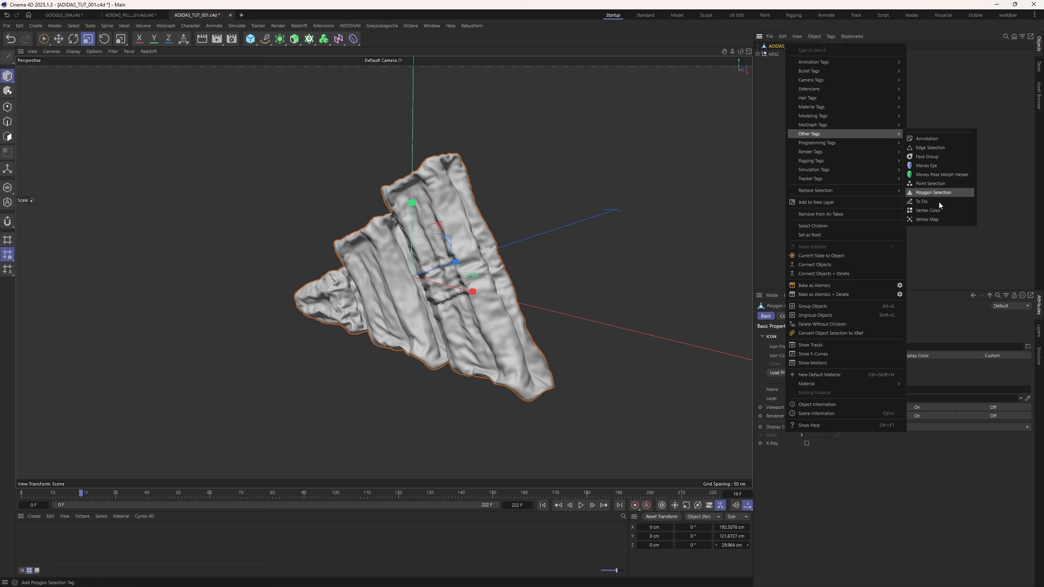
left_click(936, 218)
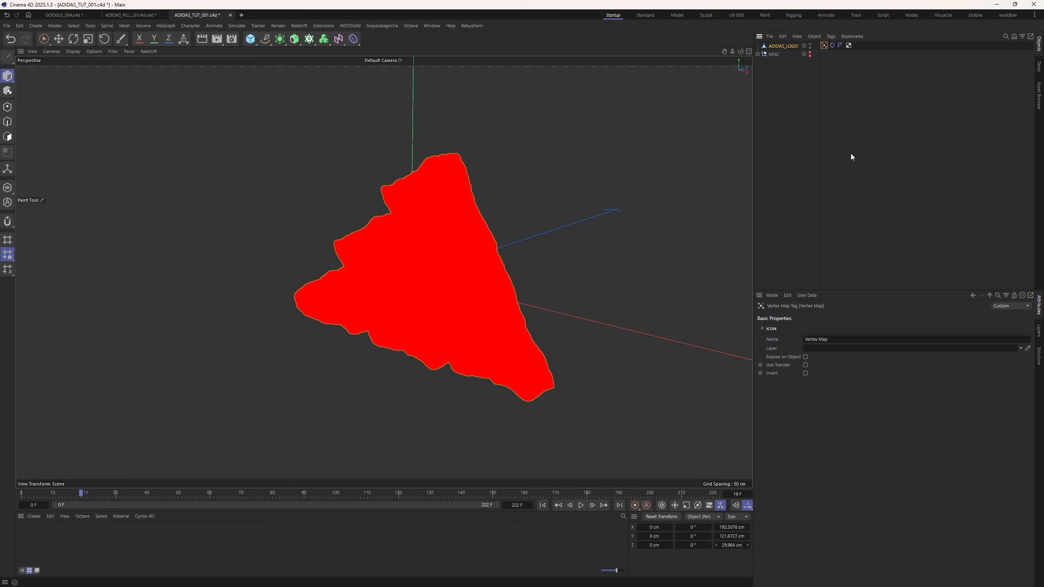
Enable fields on the vertex map and replace its default Freeze layer with a Box Field.
left_click(832, 67)
left_click(824, 45)
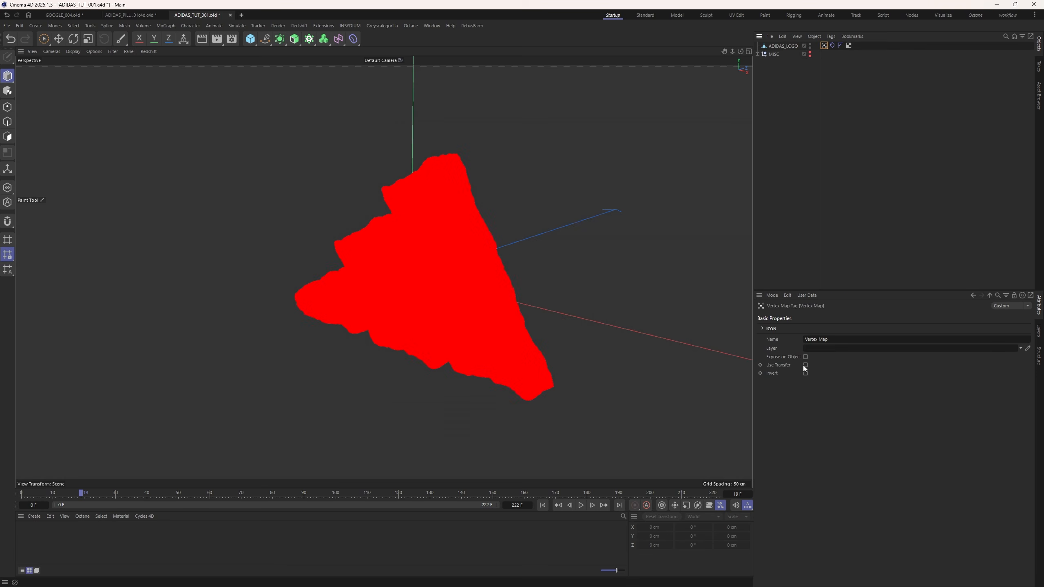
left_click(805, 365)
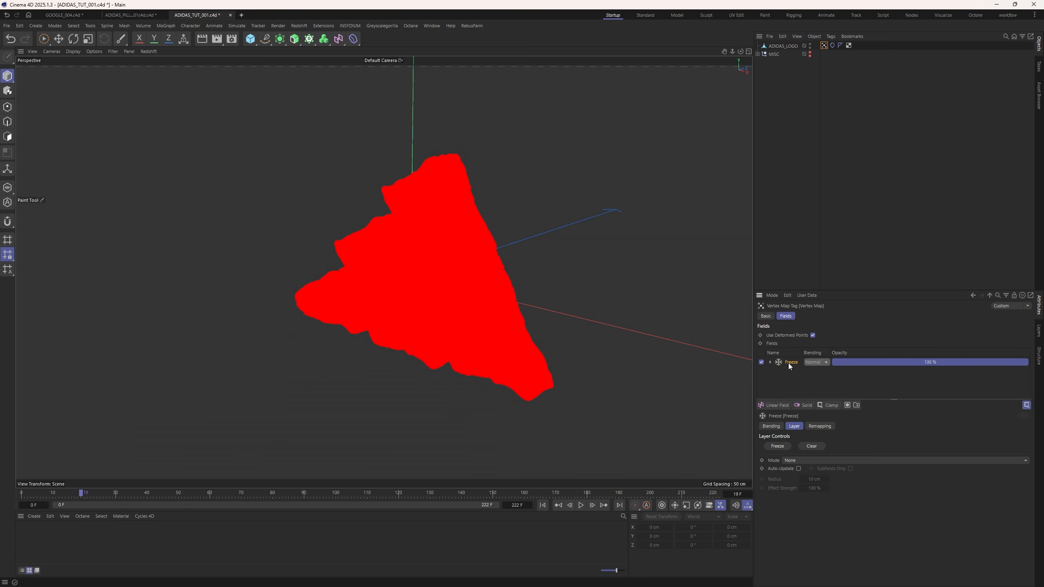
key("Delete")
left_click(774, 405)
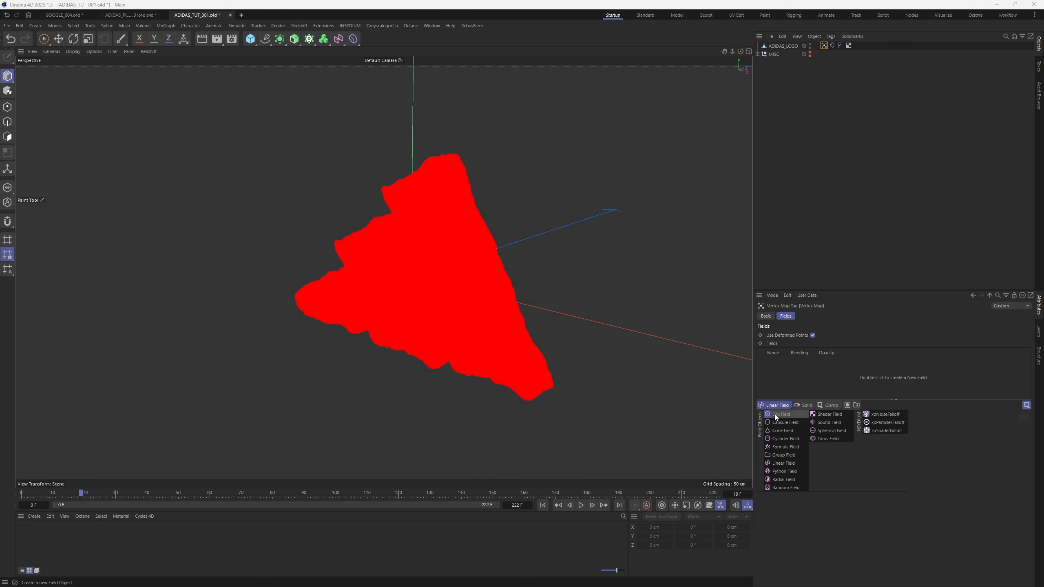
left_click(775, 416)
Set the Box Field's Z size to 5 cm.
left_click_drag(415, 286, 385, 285, "alt")
key("e")
double_click(811, 466)
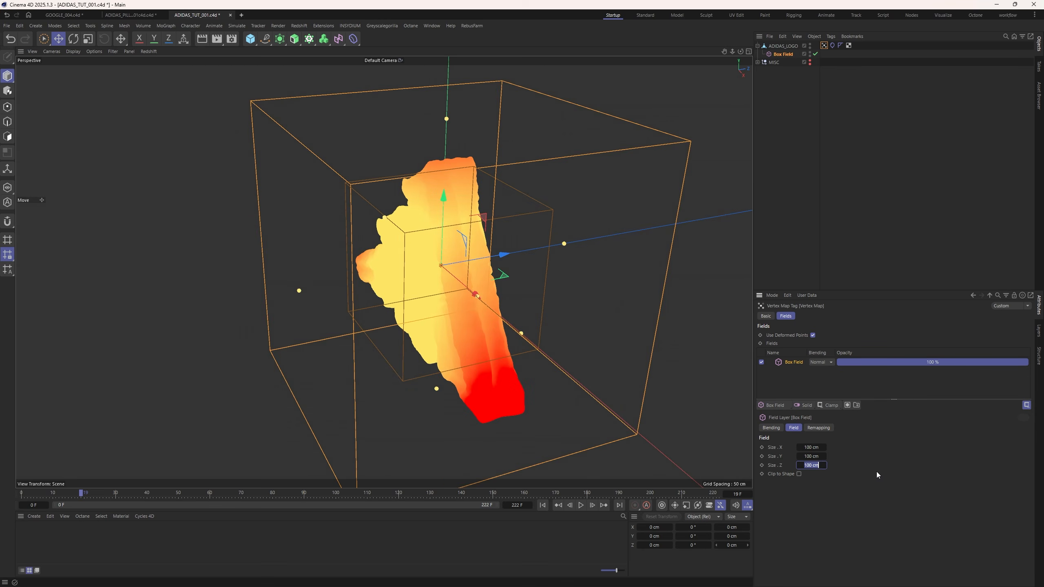
type("5")
key("Return")
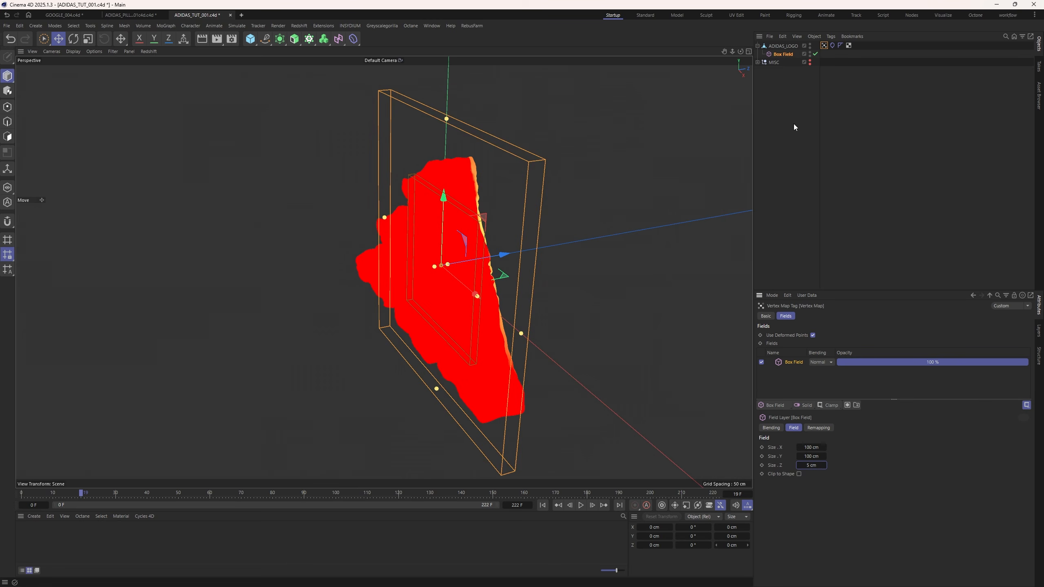
Move the Box Field out of the ADIDAS_LOGO object to the top level of the object hierarchy.
left_click_drag(641, 327, 415, 223, "alt")
left_click(806, 96)
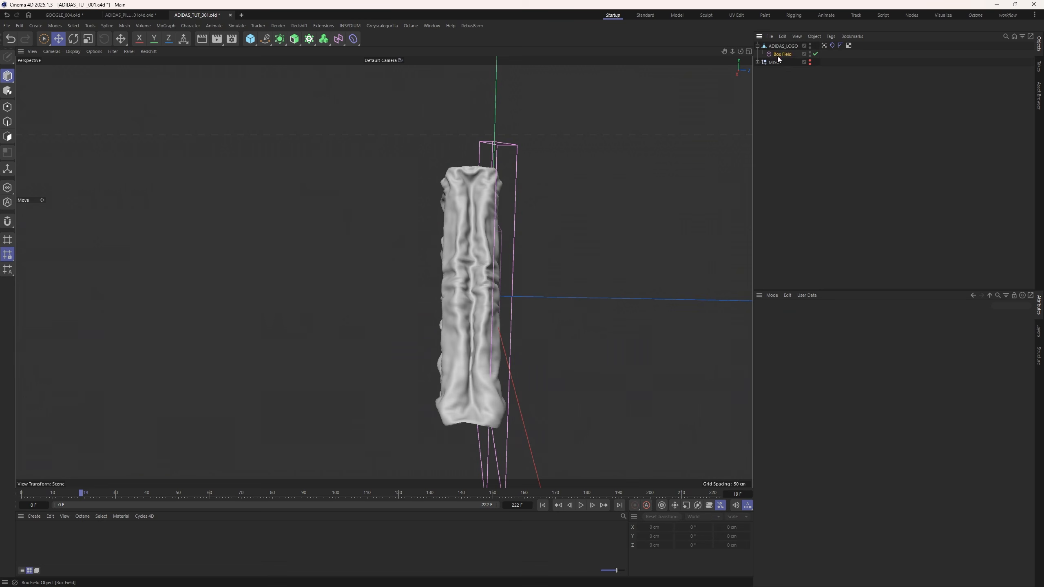
left_click(778, 54)
left_click(783, 45)
Disable the Box Field and center ADIDAS_LOGO's axis on all points using Axis Center with Include Children and Use All Objects.
left_click(791, 316)
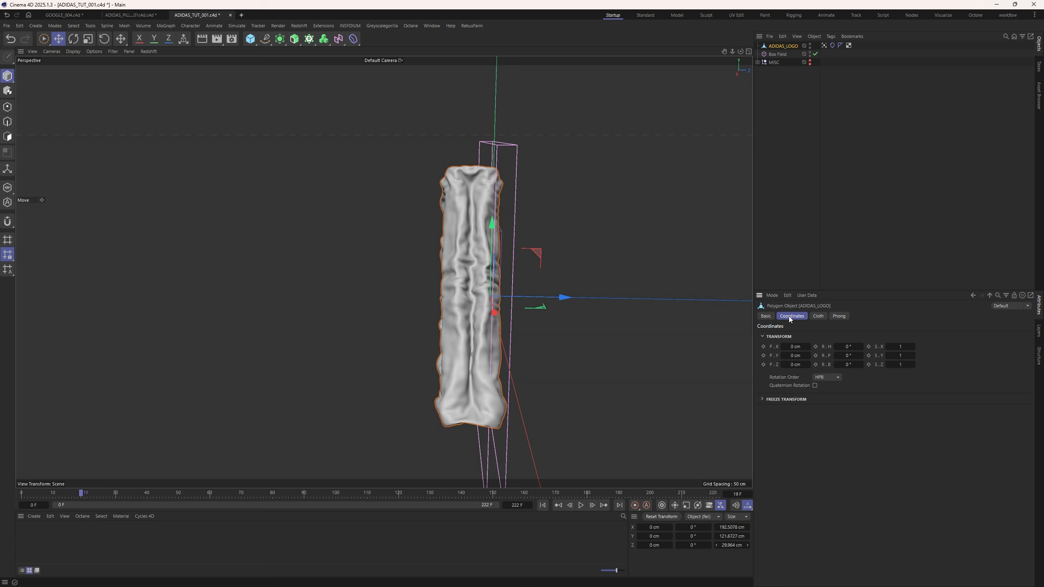
left_click_drag(439, 280, 523, 293, "alt")
left_click(815, 54)
key("shift+c")
type("AXIS CEN")
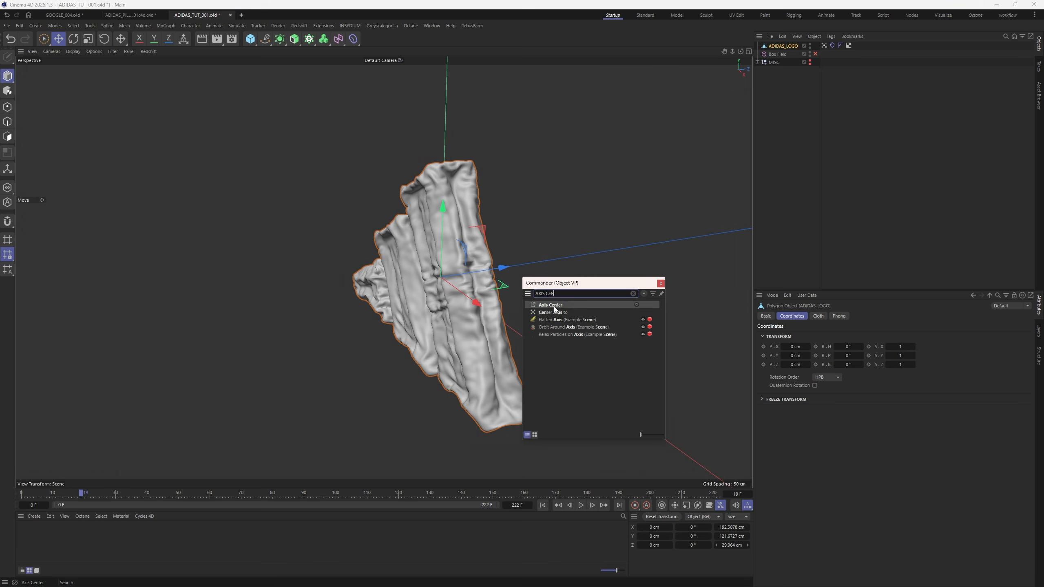
left_click(539, 305)
left_click(645, 366)
left_click(642, 375)
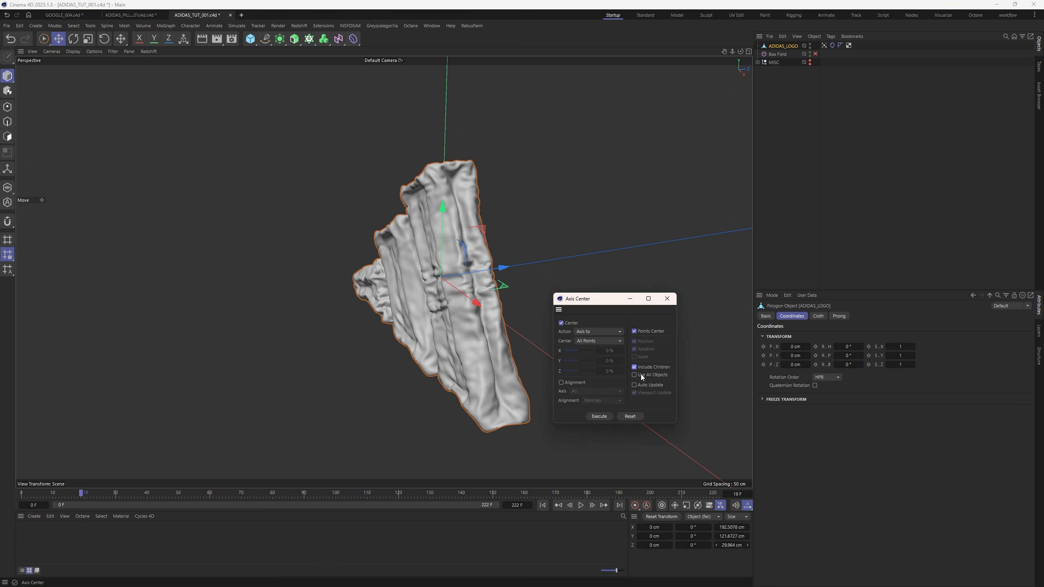
left_click(600, 417)
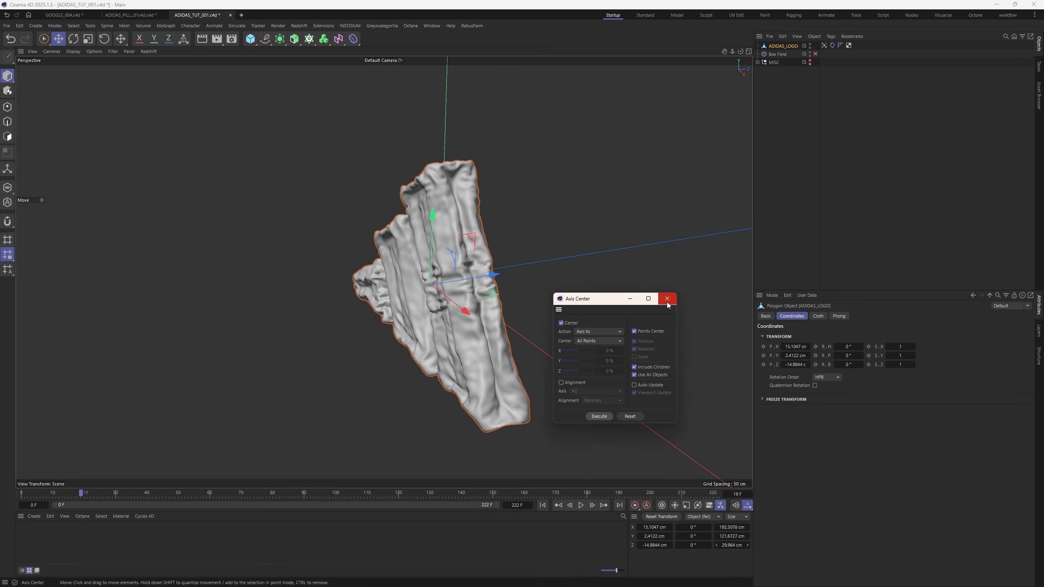
left_click(666, 299)
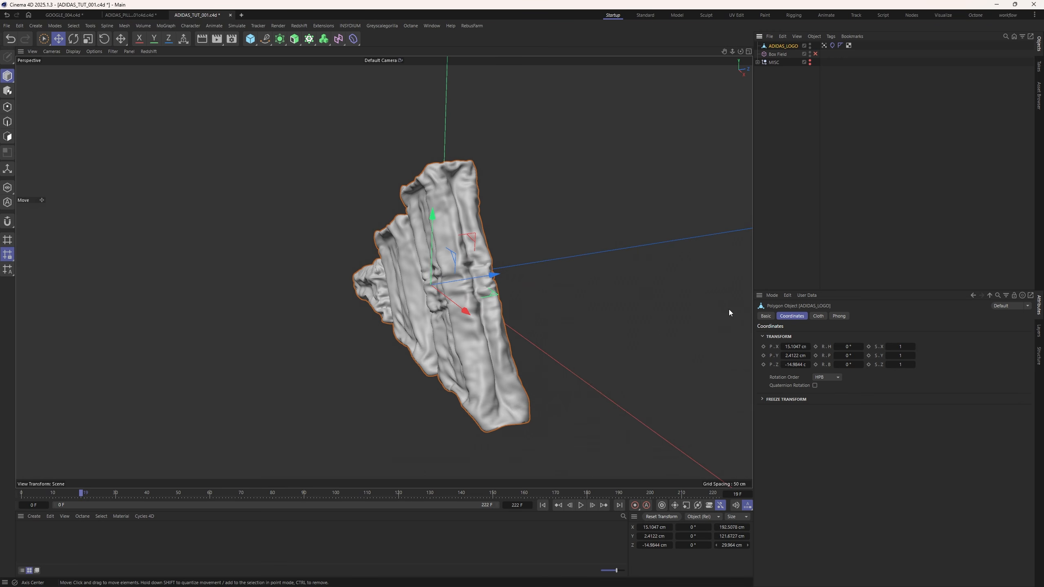
Return to frame 0, set ADIDAS_LOGO's X, Y and Z position to 0 cm and re-enable the Box Field.
left_click(546, 507)
left_click(795, 347)
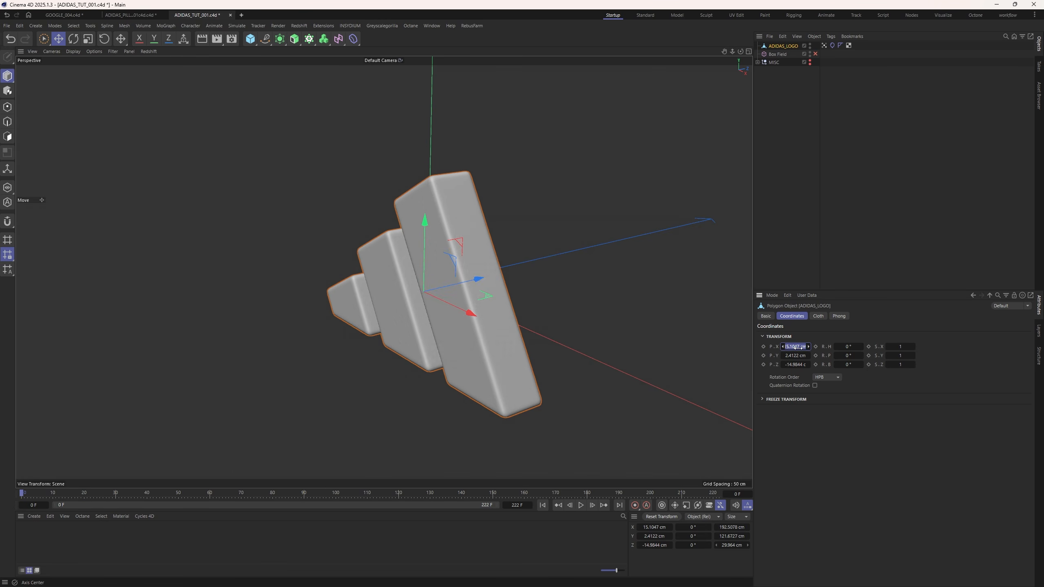
type("0")
key("Tab")
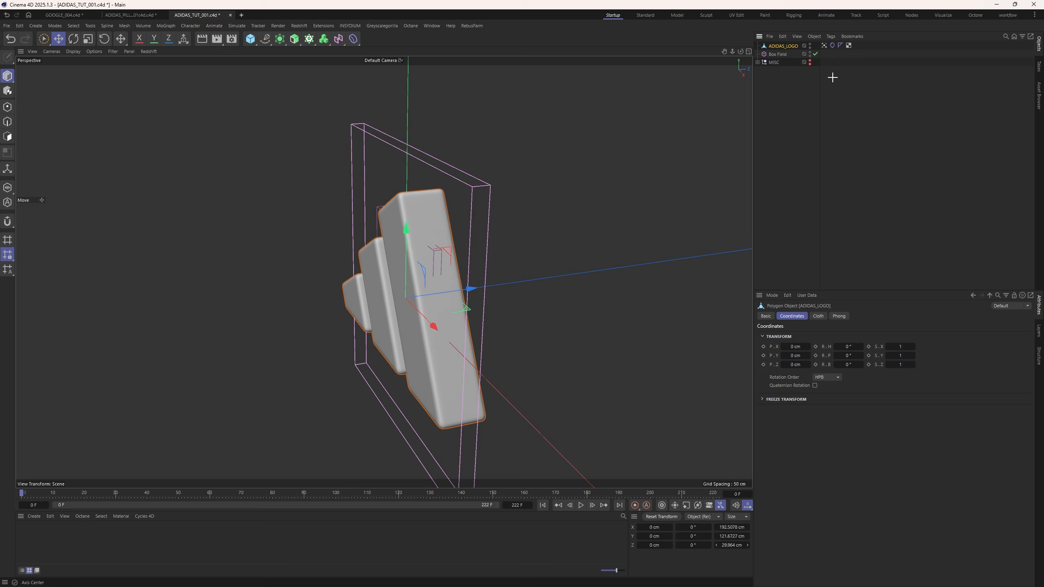
Enlarge the vertex map's Box Field to 524 cm in X and 604 cm in Y.
left_click(824, 46)
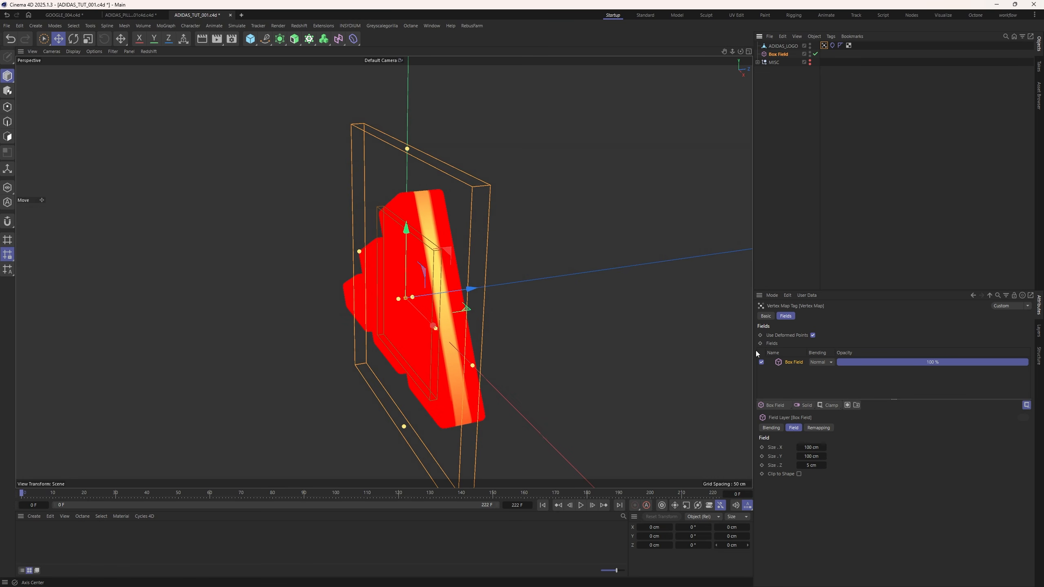
left_click_drag(465, 268, 444, 283, "alt")
scroll(445, 283, "up", 2)
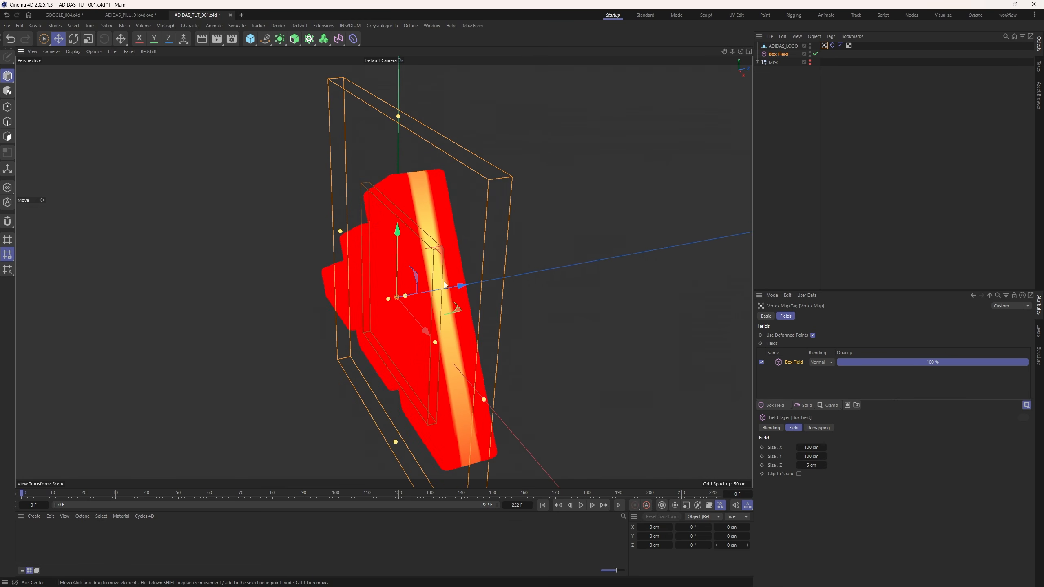
middle_click_drag(445, 285, 423, 234, "alt")
scroll(407, 182, "down", 3)
left_click_drag(804, 456, 787, 431)
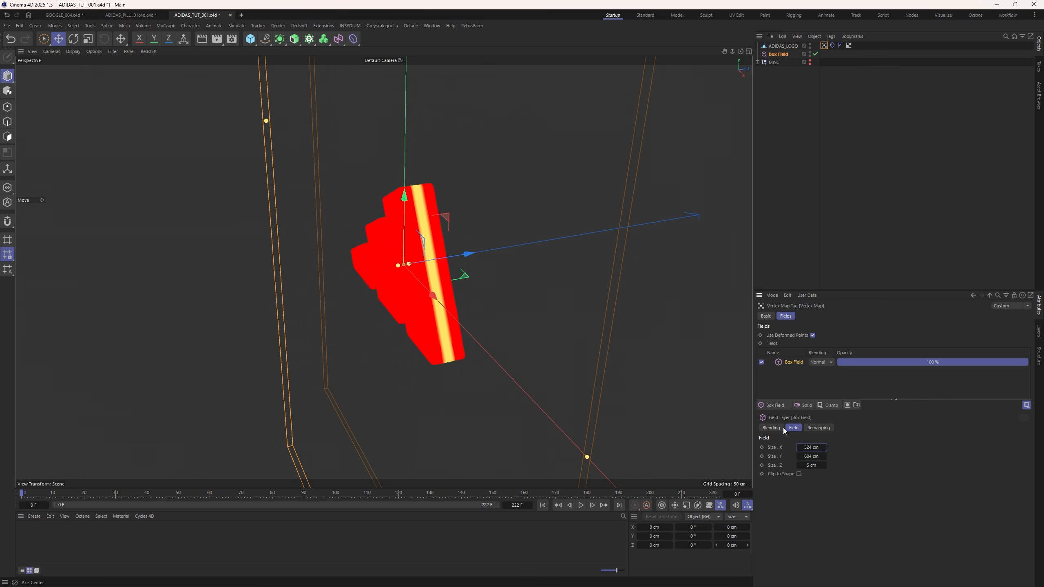
Set the Box Field's Z size to 9 cm to widen the band along the logo's sides.
scroll(403, 219, "up", 3)
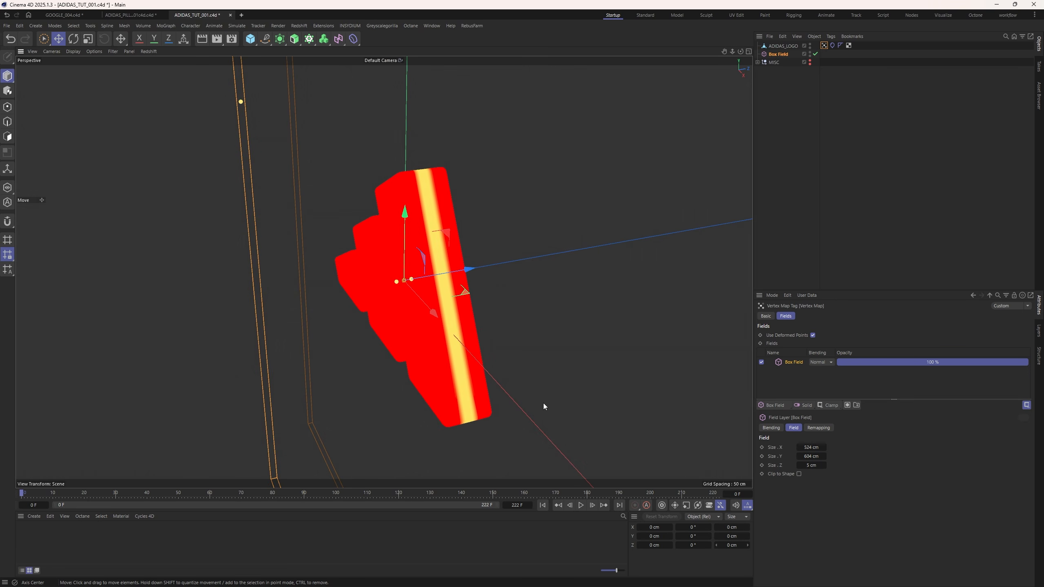
left_click(824, 467)
left_click(824, 467)
left_click(824, 467)
left_click(824, 466)
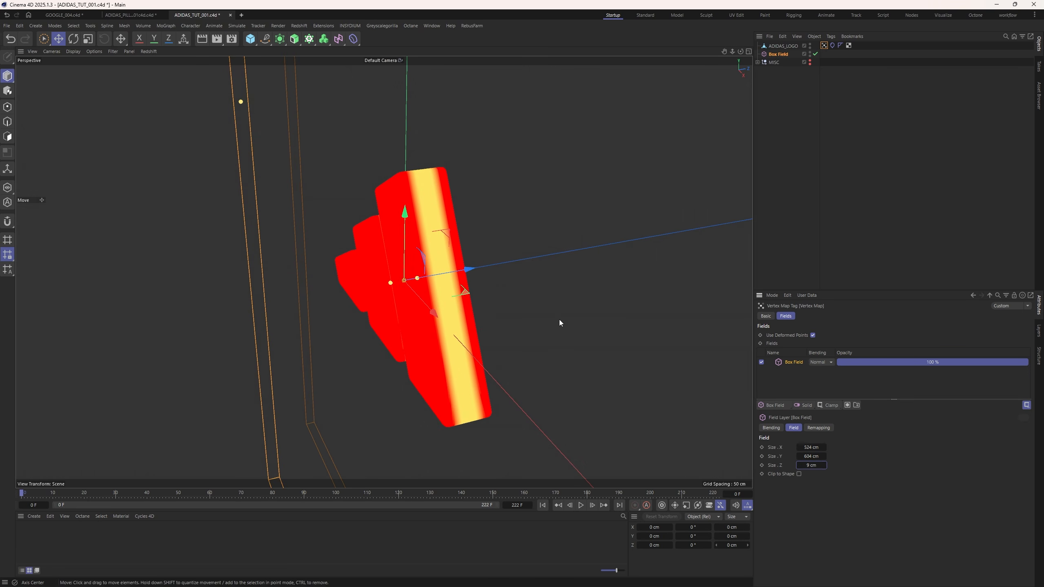
Assign the vertex map as the Map for the Cloth tag's Target Length.
left_click(835, 59)
left_click(832, 45)
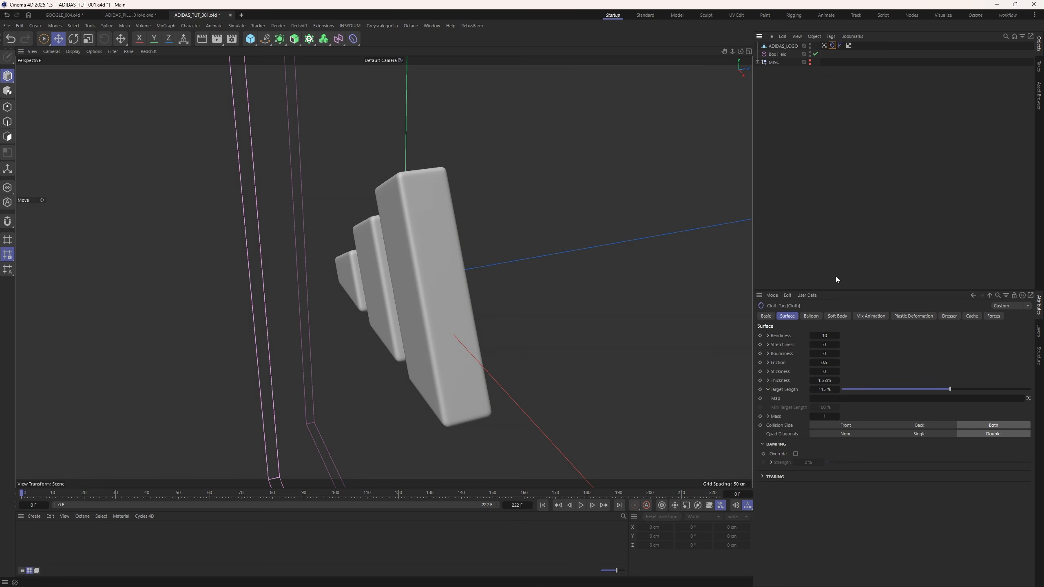
left_click_drag(823, 46, 827, 399)
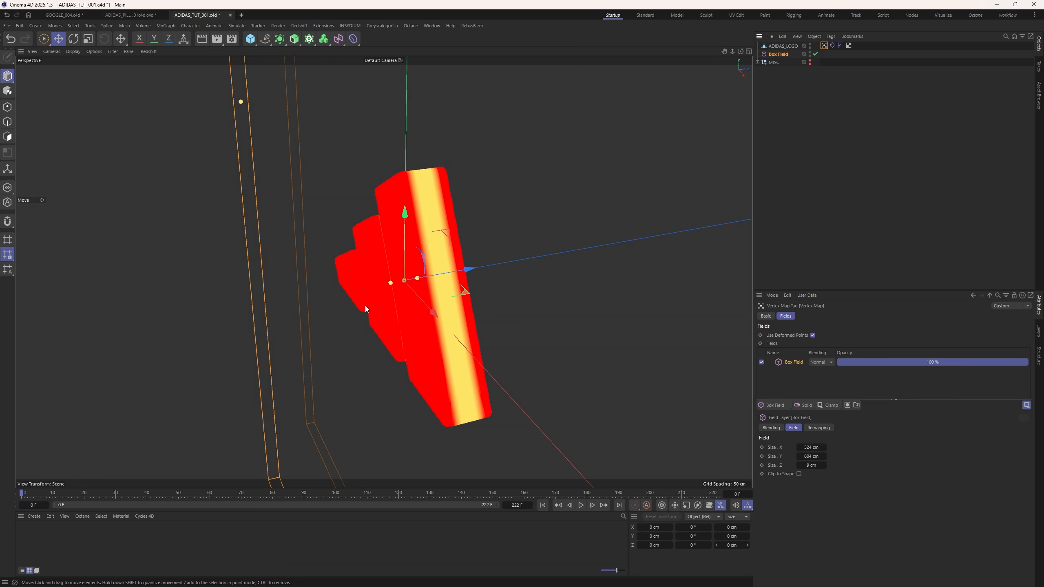
Play the cloth simulation with the vertex map applied and examine the side wrinkles from several angles.
left_click_drag(742, 52, 781, 51)
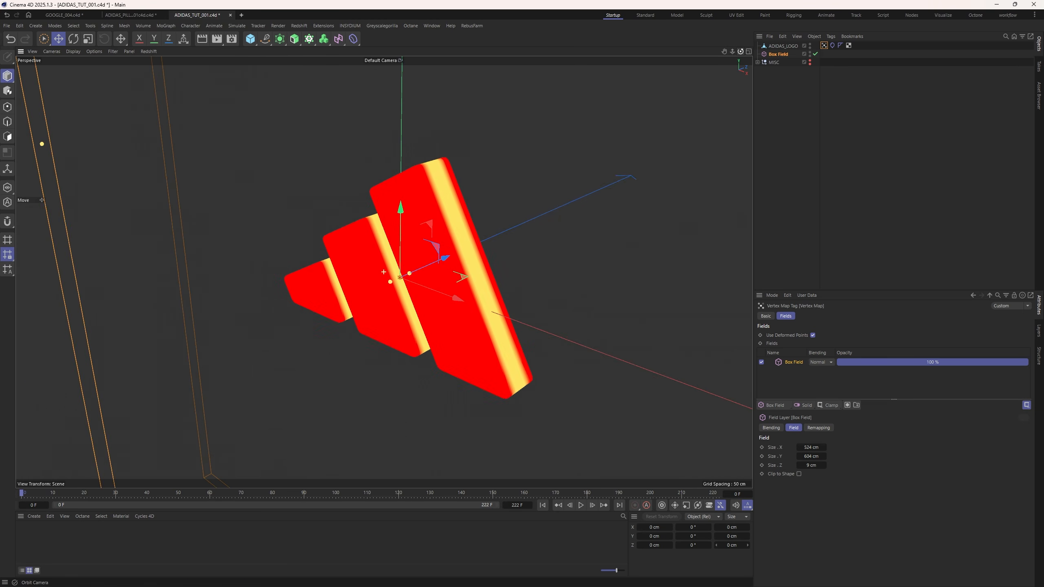
left_click(683, 410)
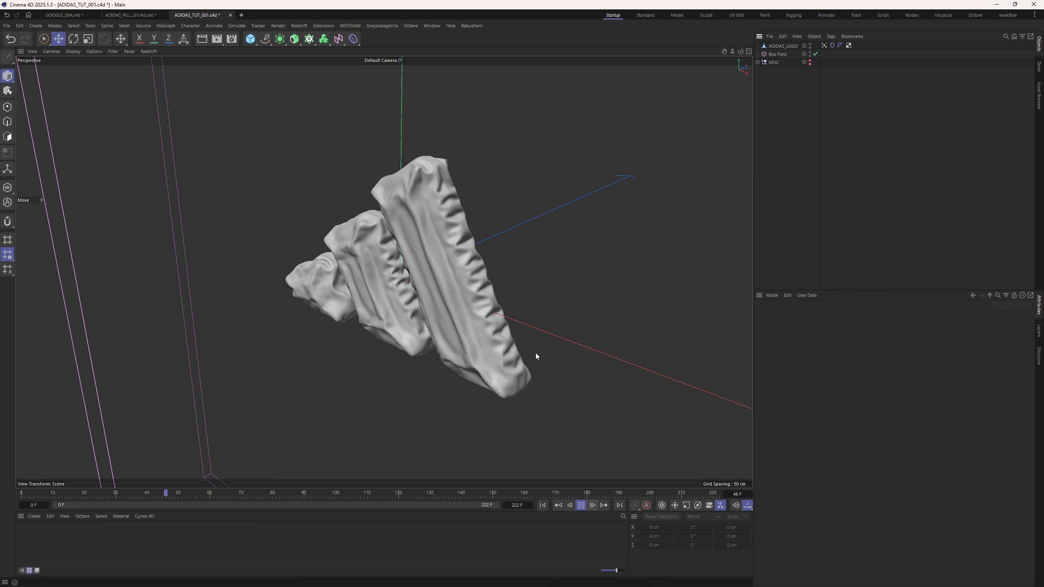
left_click(580, 505)
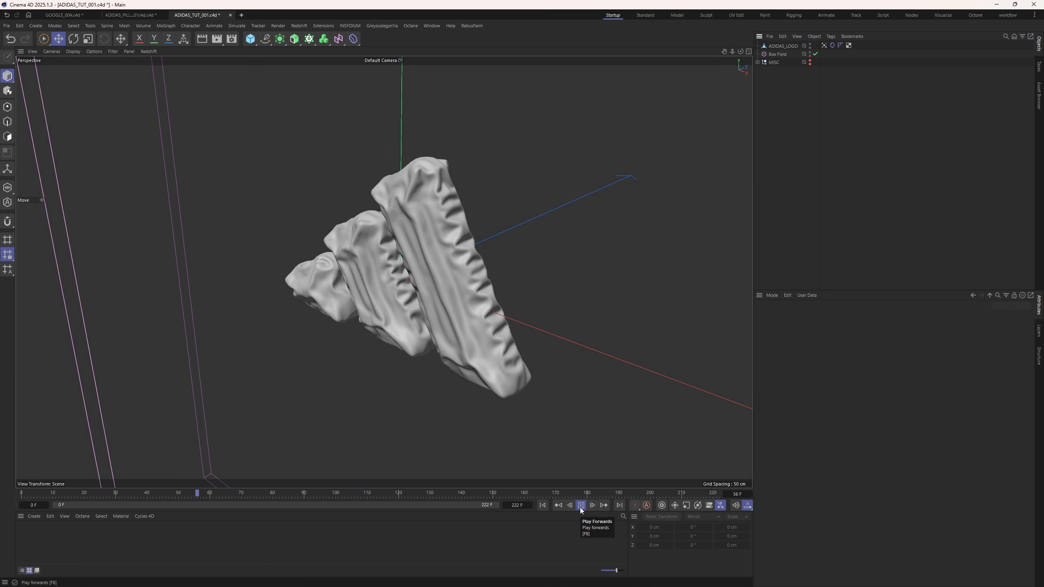
left_click(580, 507)
left_click_drag(741, 52, 762, 86)
left_click(577, 505)
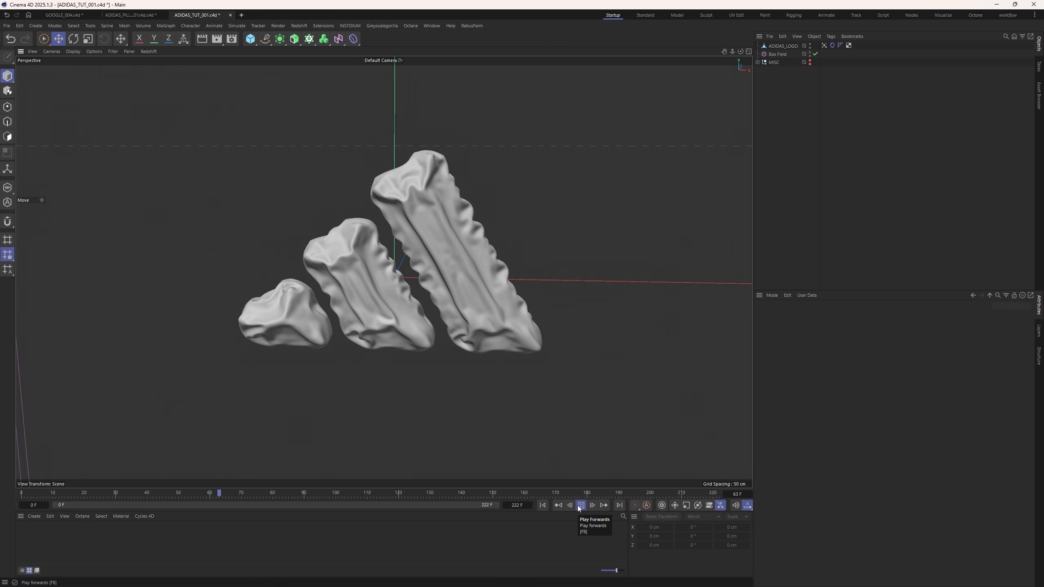
left_click(580, 506)
left_click_drag(741, 52, 841, 85)
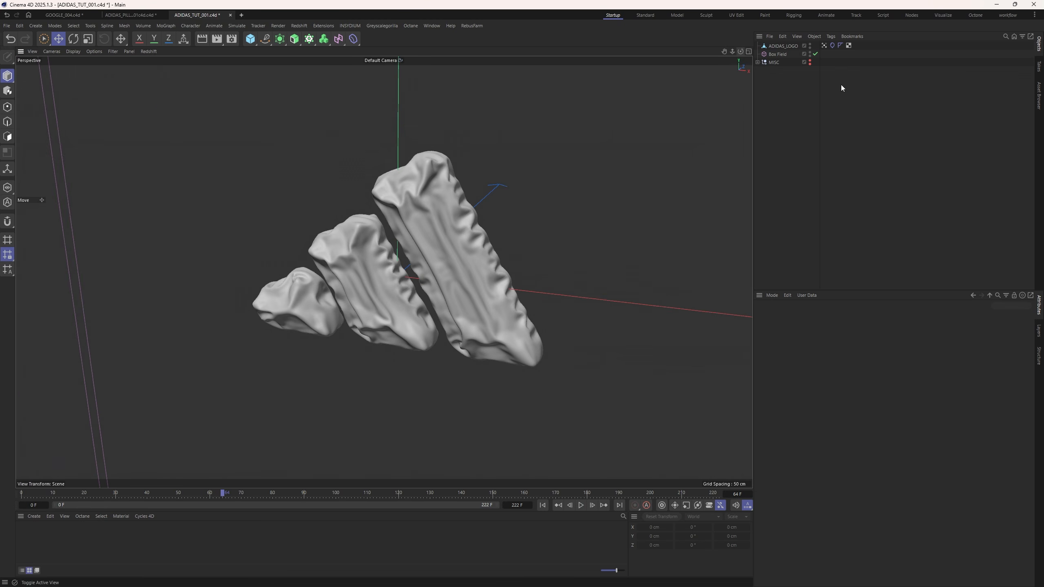
Invert the Box Field's remapping in the vertex map and replay the simulation to inspect the wrinkles on the faces.
left_click(824, 45)
left_click(810, 428)
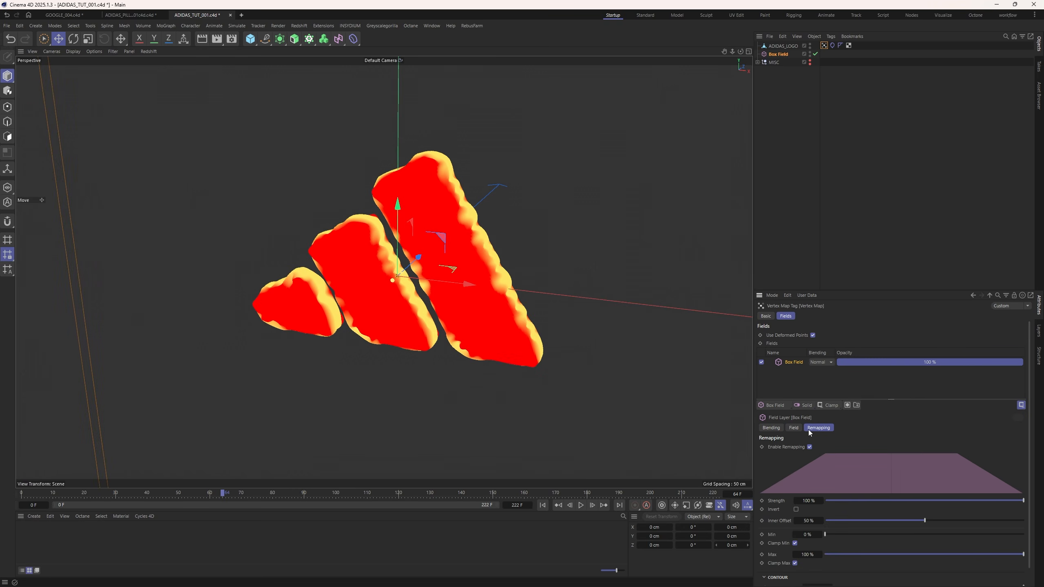
left_click(796, 510)
left_click_drag(744, 52, 442, 224)
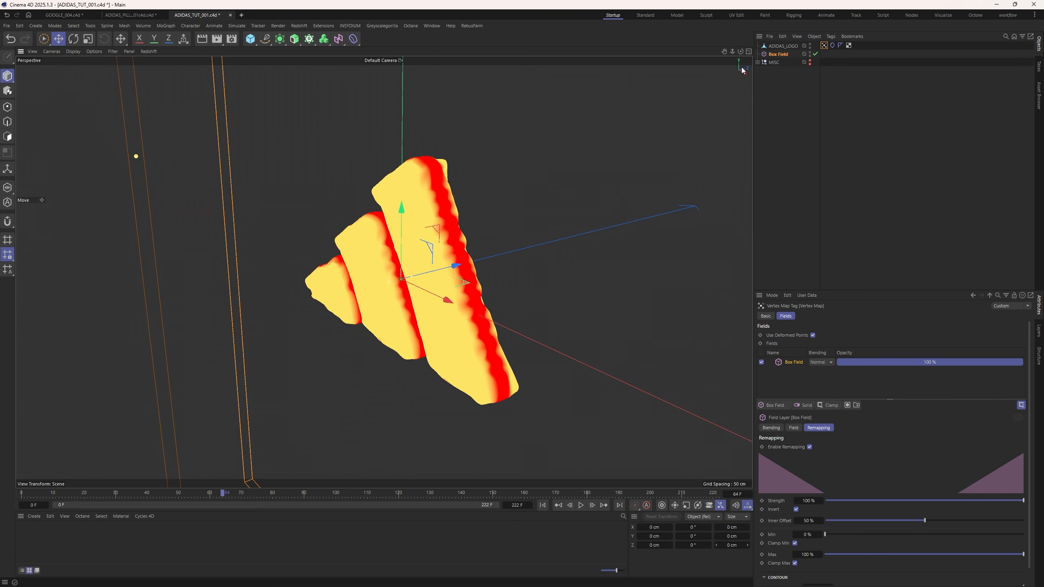
left_click_drag(741, 51, 843, 24)
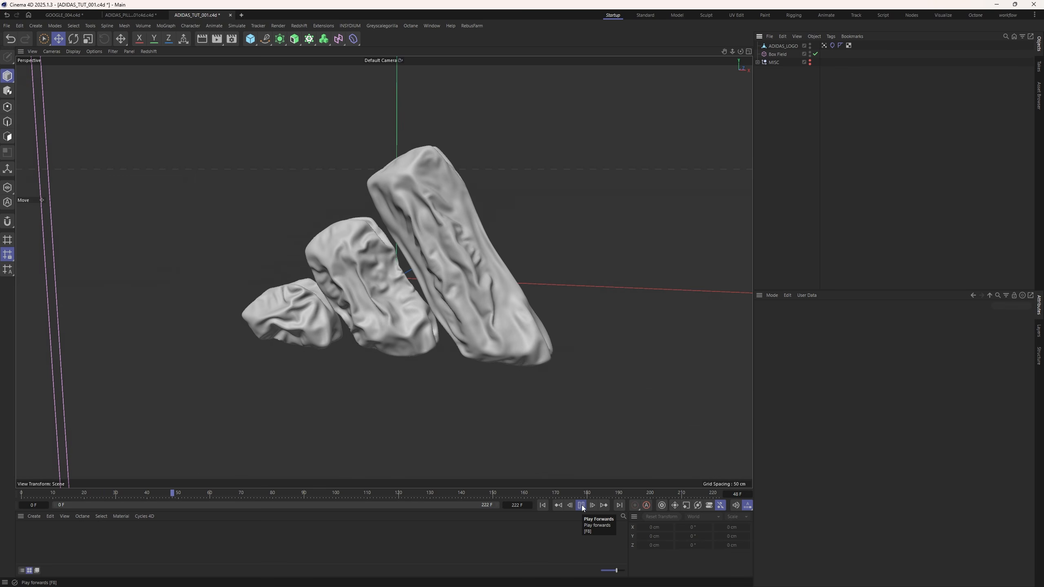
left_click(581, 505)
Add a Freeze layer above the Box Field in the vertex map and return to frame 0 to check the weights.
left_click(824, 45)
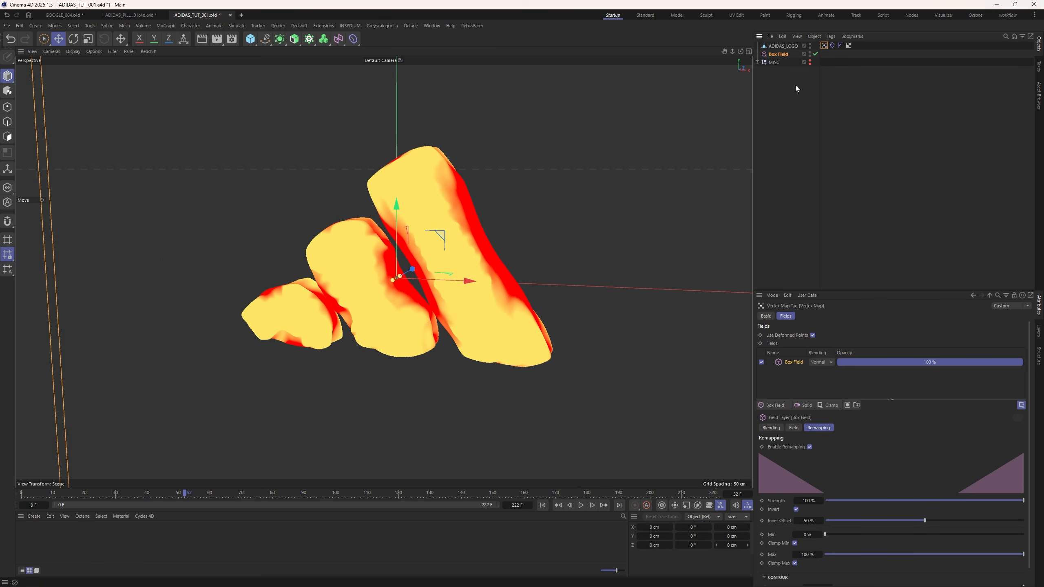
mouse_move(740, 51)
left_mouse_down()
mouse_move(679, 54)
mouse_move(742, 61)
left_mouse_up()
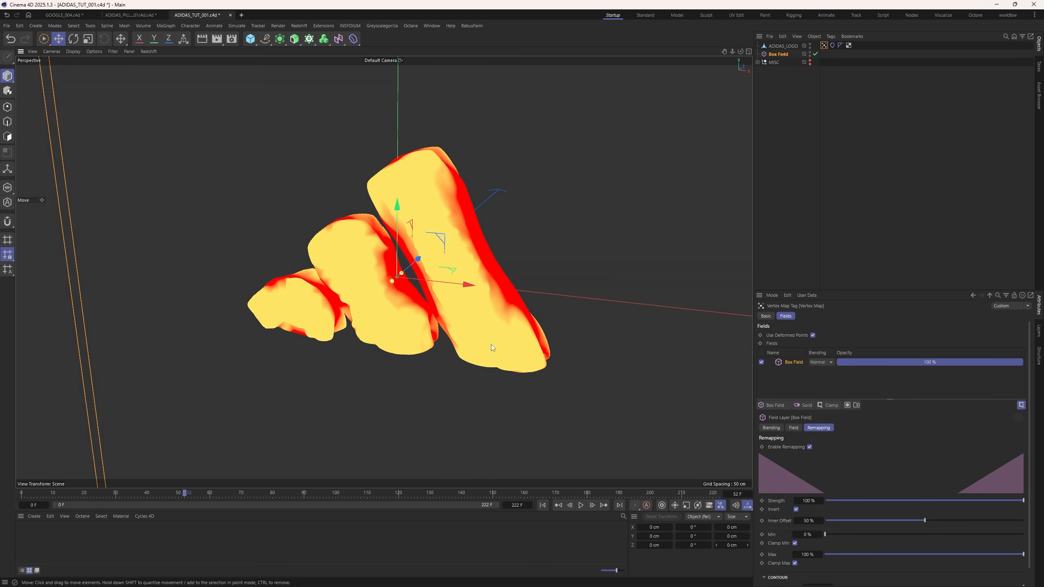
left_click(827, 407)
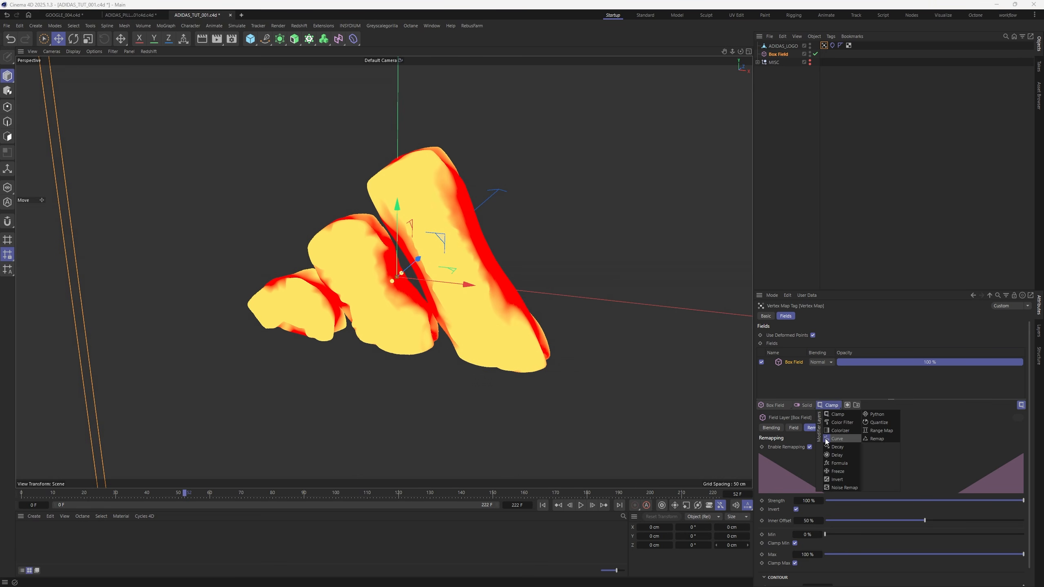
left_click(836, 471)
left_click(541, 505)
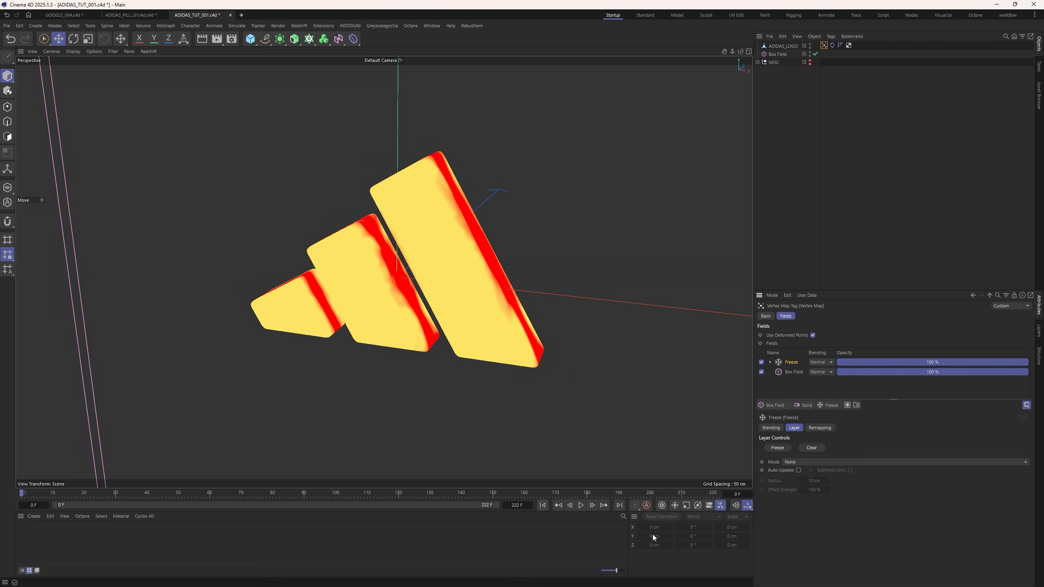
left_click_drag(487, 307, 466, 307, "alt")
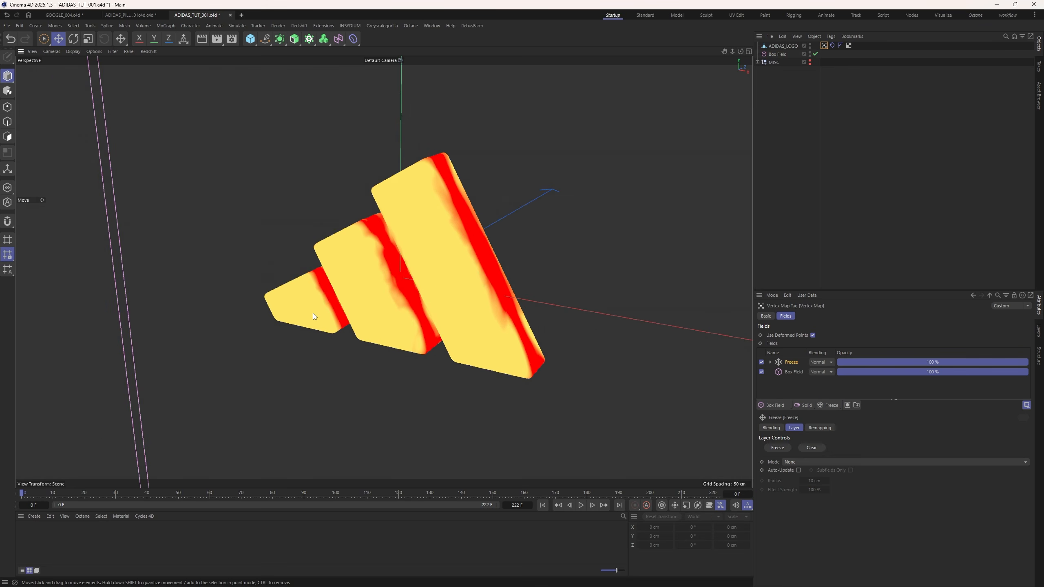
Play the cloth simulation with the Freeze layer active in the vertex map and stop it at about frame 67.
left_click(582, 506)
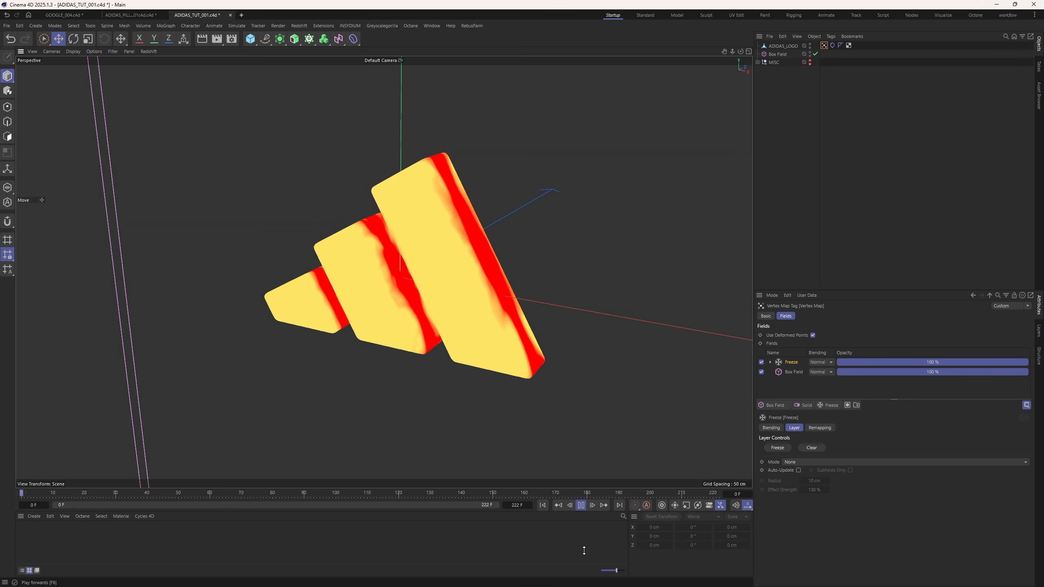
left_click(783, 268)
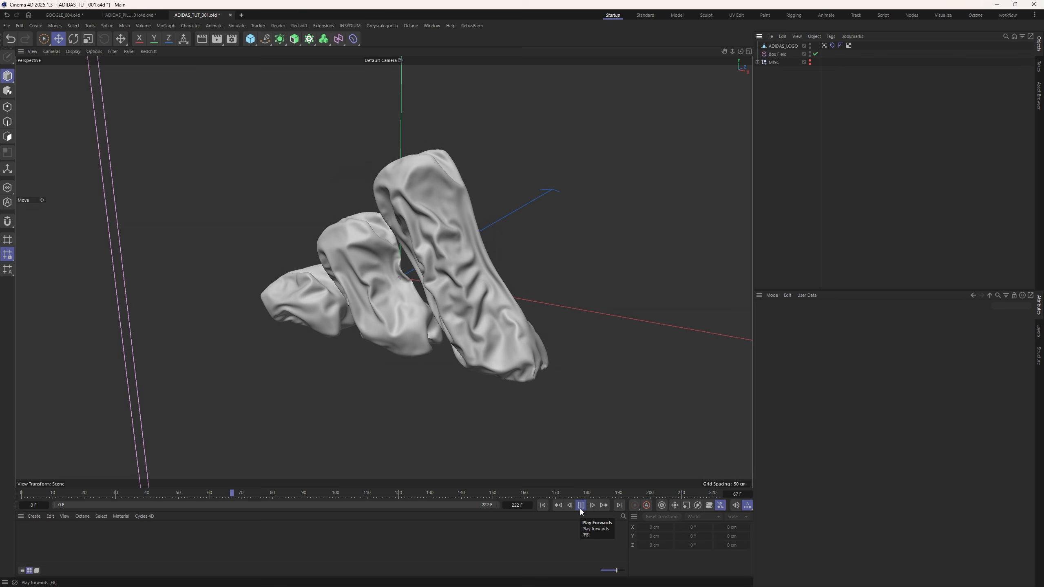
left_click(581, 508)
Set the Cloth tag's Target Length to 137%, replay the simulation from the start to frame 50 and inspect the folds.
left_click(545, 506)
left_click_drag(963, 391, 971, 391)
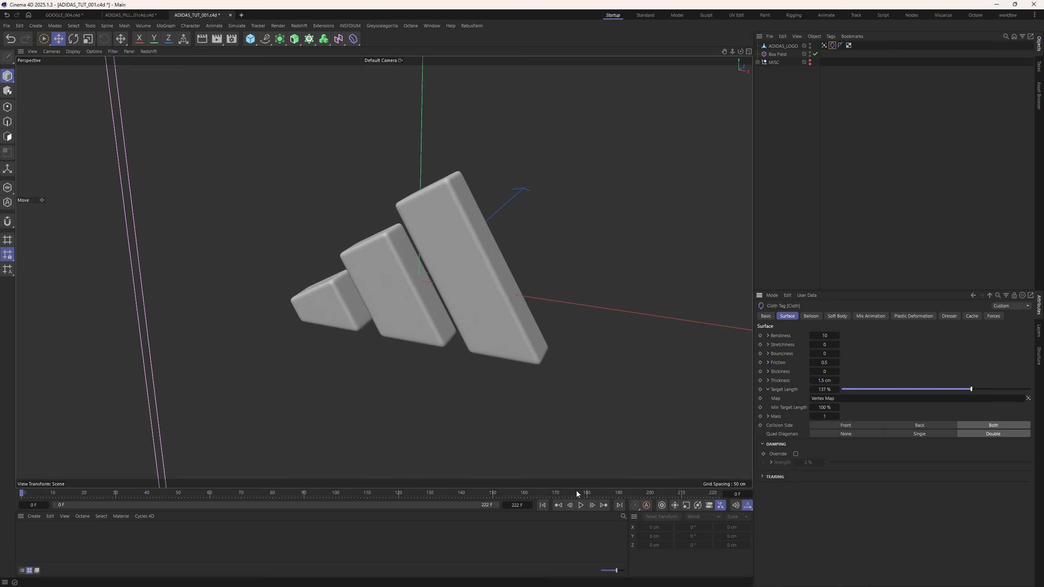
left_click(580, 506)
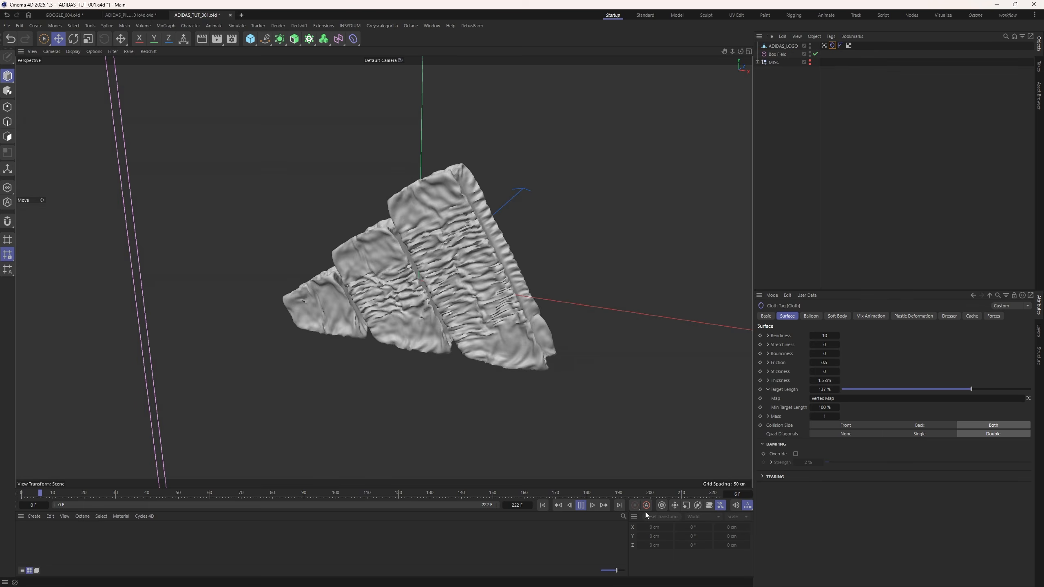
left_click(581, 506)
scroll(456, 253, "up", 3)
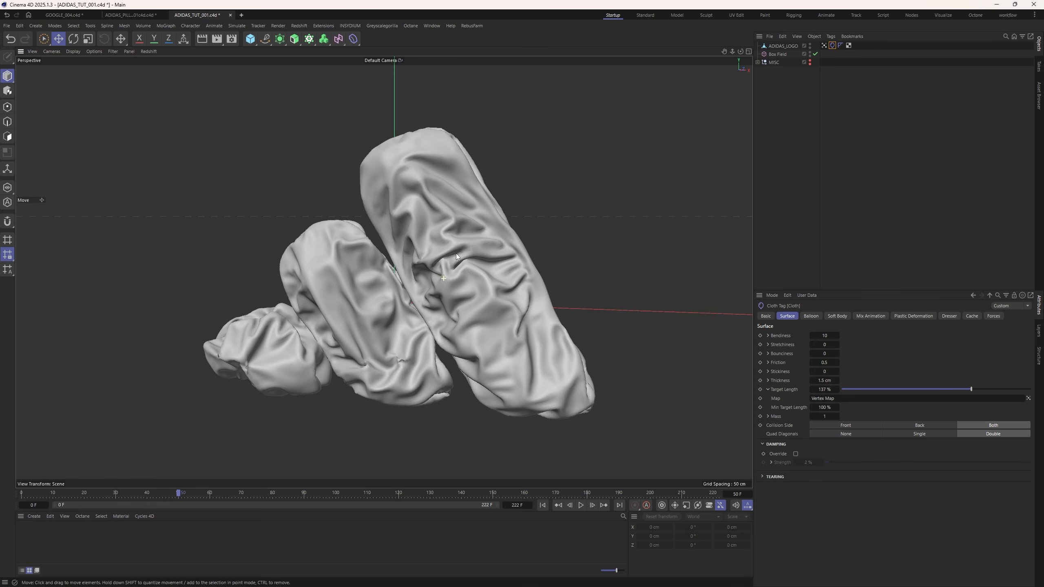
left_click_drag(445, 257, 471, 252, "alt")
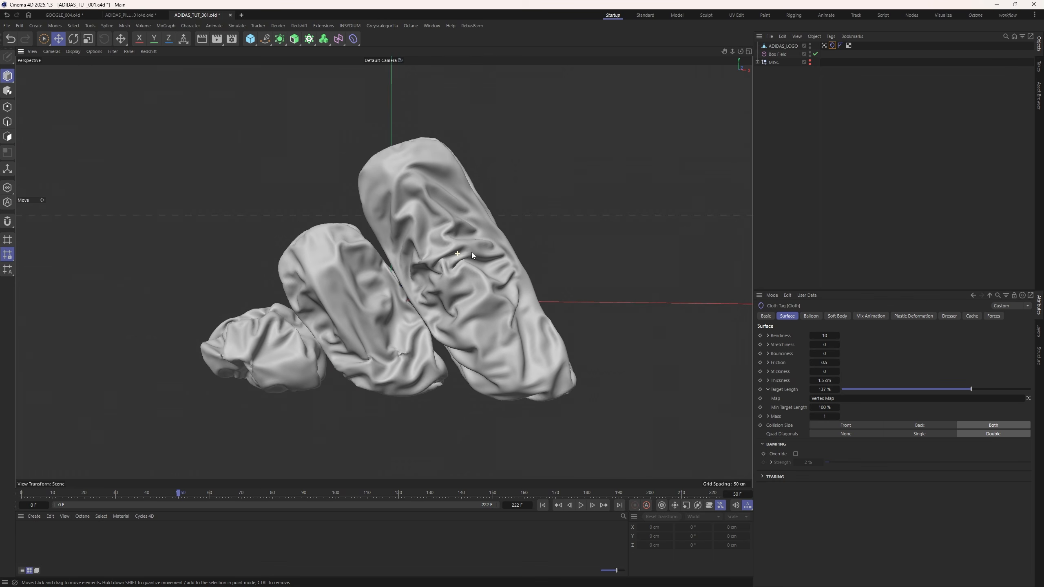
Set the Cloth tag's balloon Overpressure to 3 and its Target Length to 121%, with the animation returned to frame 0.
left_click(811, 316)
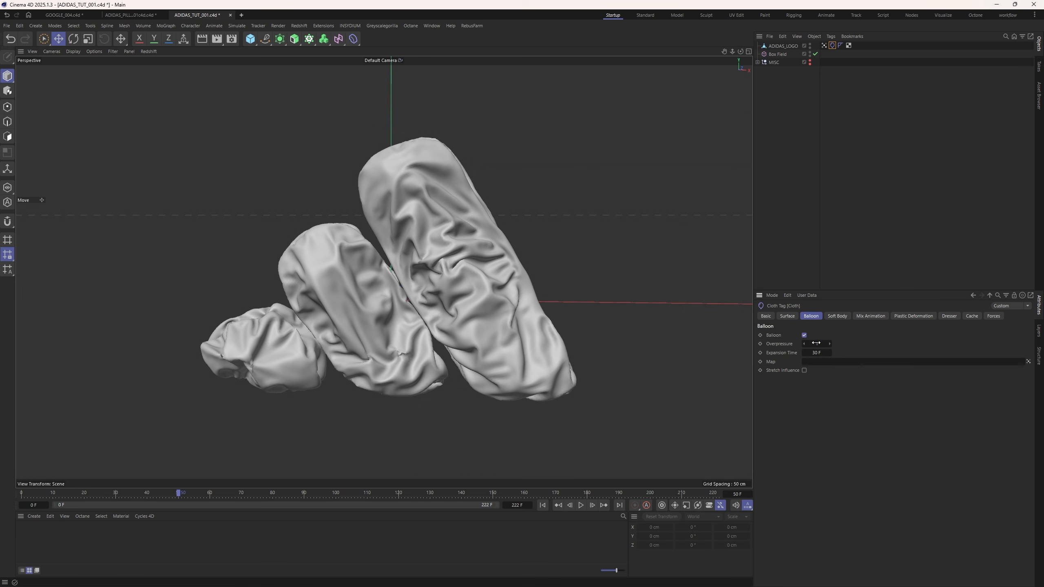
left_click(816, 343)
left_click(542, 505)
left_click(787, 316)
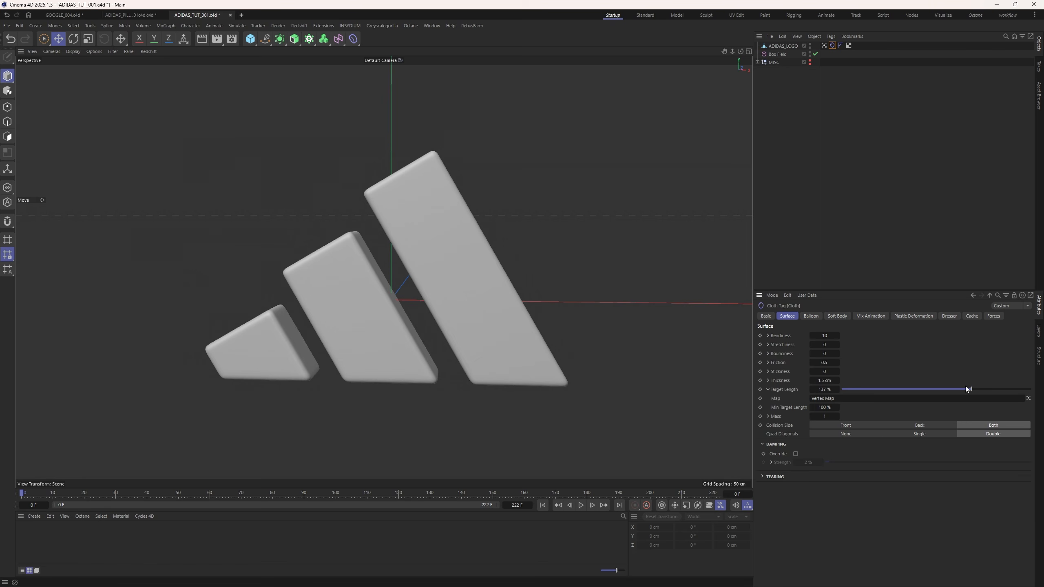
left_click_drag(966, 389, 956, 391)
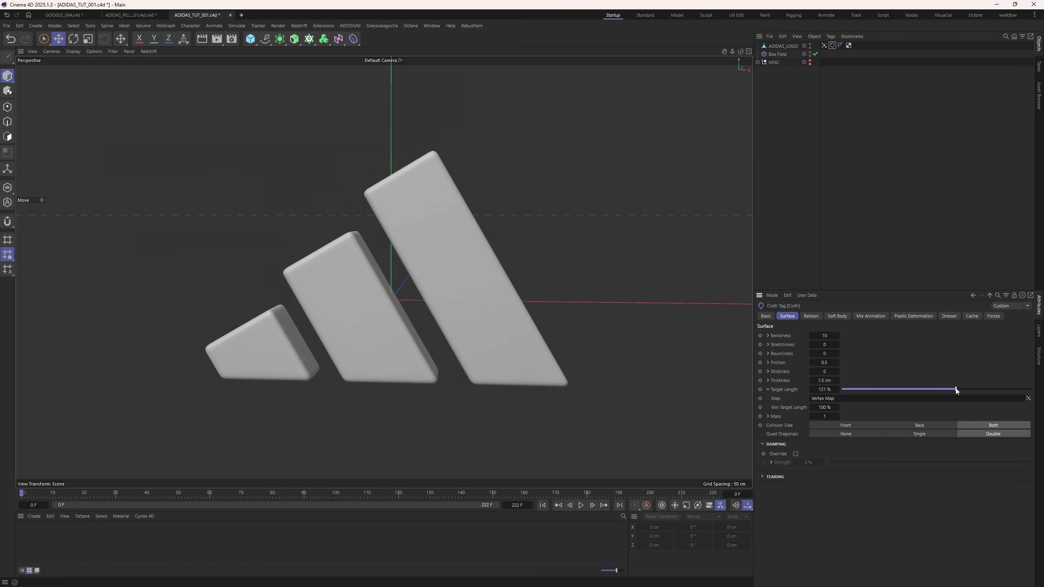
left_click(814, 317)
Play the balloon simulation from the start to frame 41, pausing at frame 27 to inspect the inflation.
left_click(581, 506)
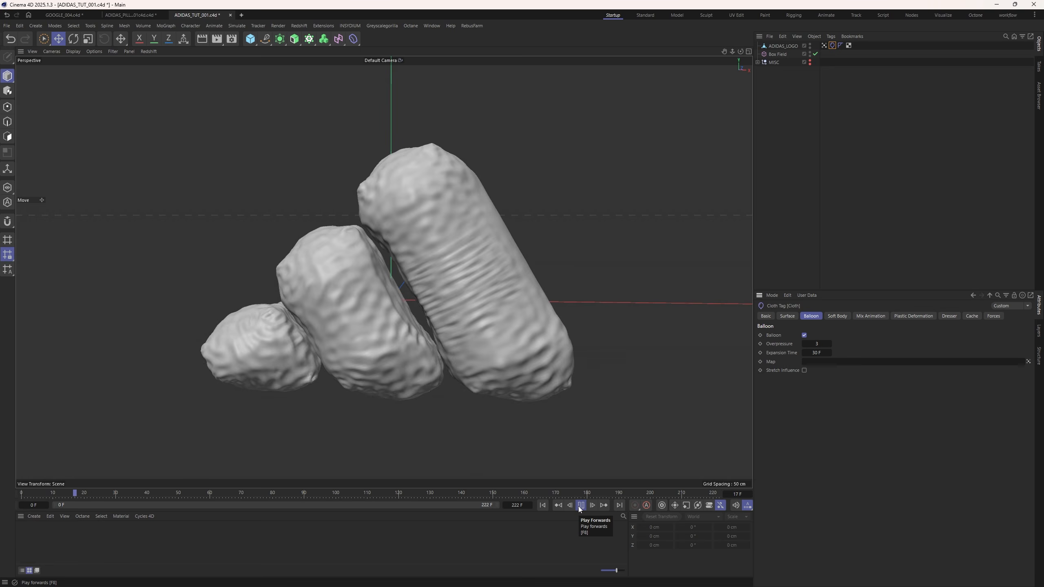
left_click(580, 506)
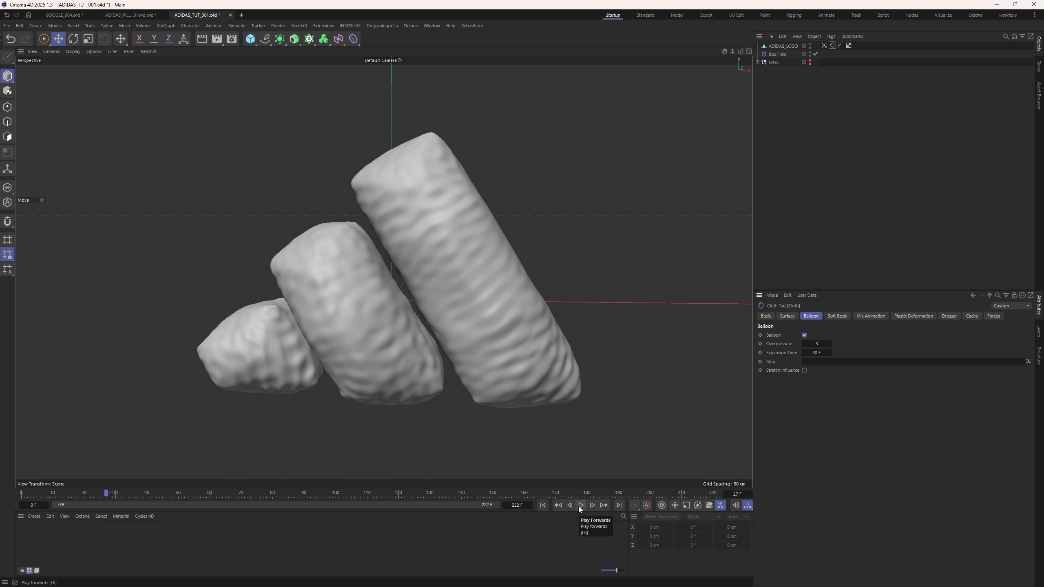
left_click(580, 506)
left_click(580, 506)
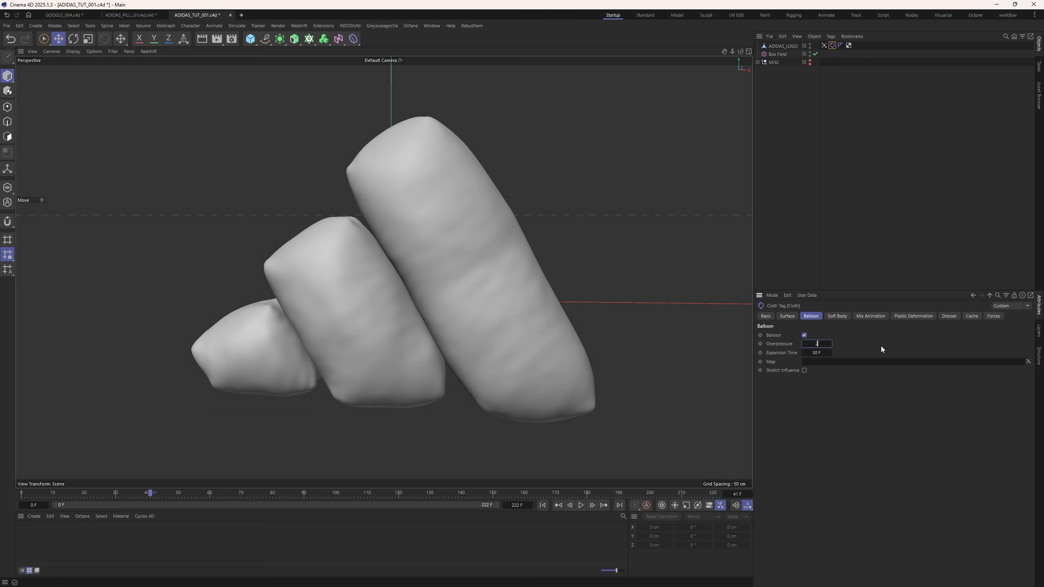
Set the balloon Overpressure to 2, replay the simulation from the start to frame 53 and inspect the logo's shape.
left_click(581, 505)
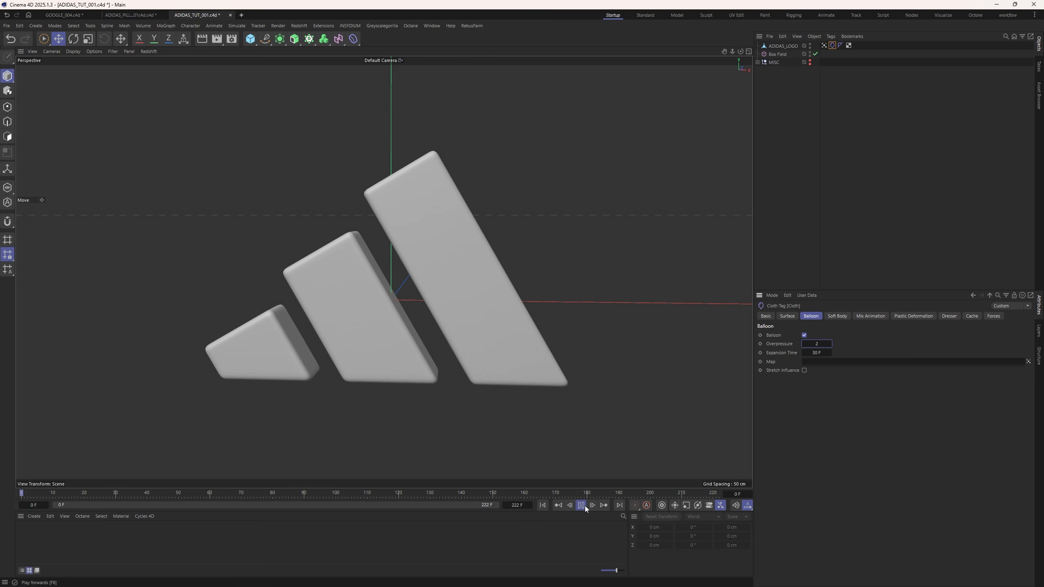
left_click(581, 506)
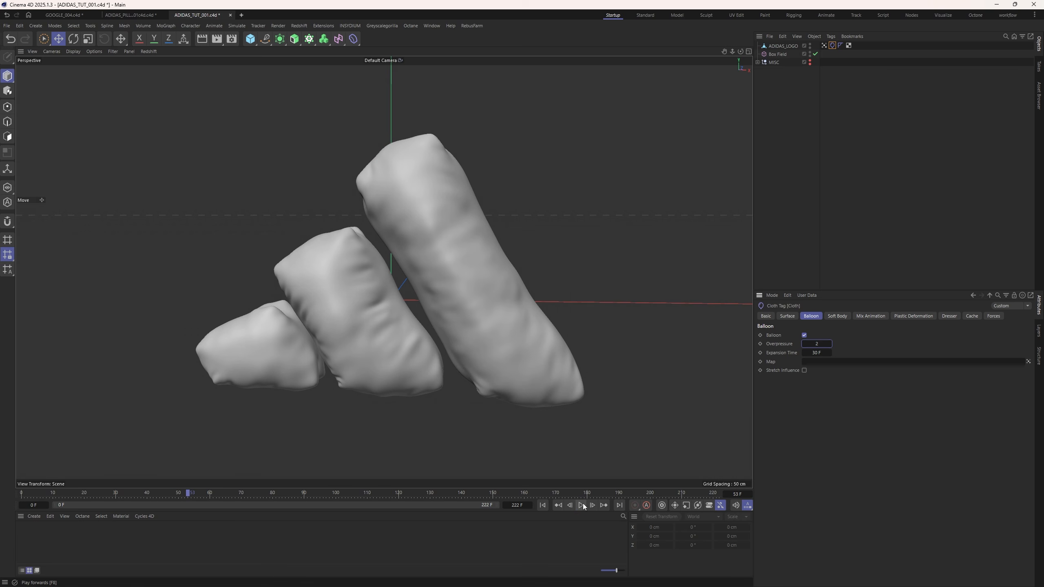
scroll(455, 274, "up", 5)
scroll(484, 315, "down", 5)
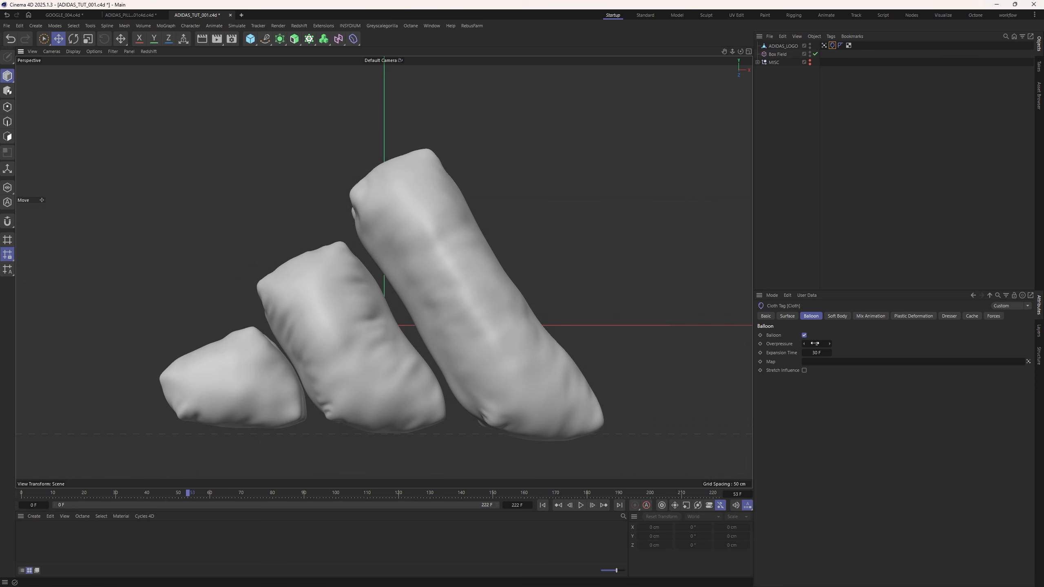
left_click_drag(445, 315, 434, 343, "alt")
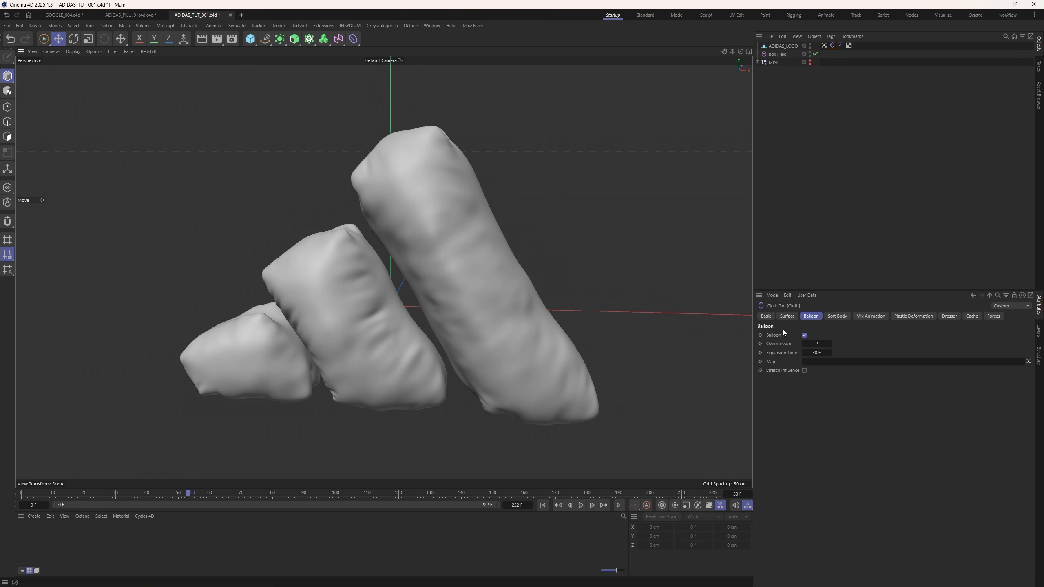
Set the balloon Overpressure to 1, replay the simulation from the start to frame 27 and inspect the folds from the side.
left_click(788, 315)
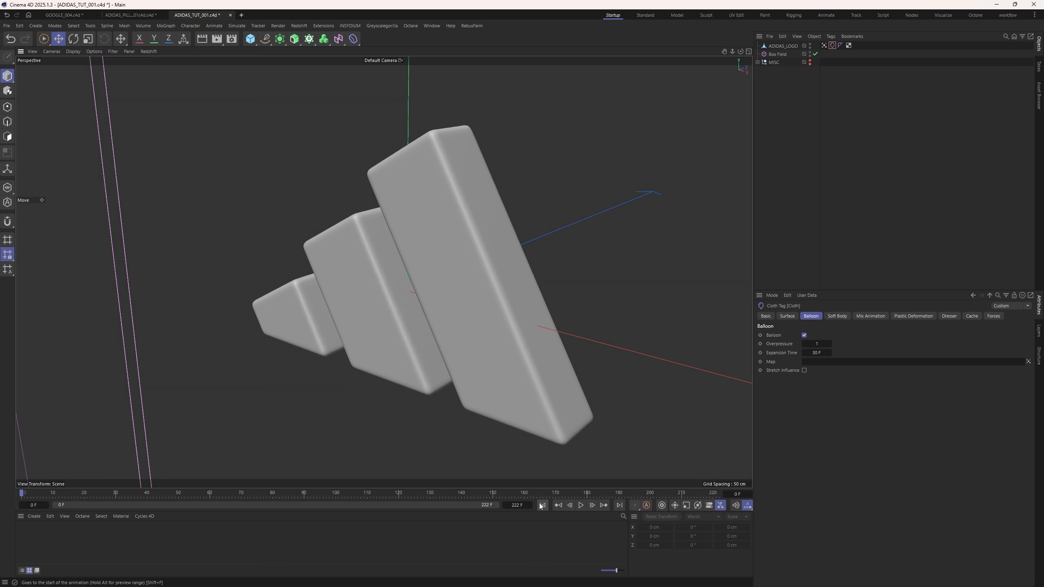
left_click(581, 505)
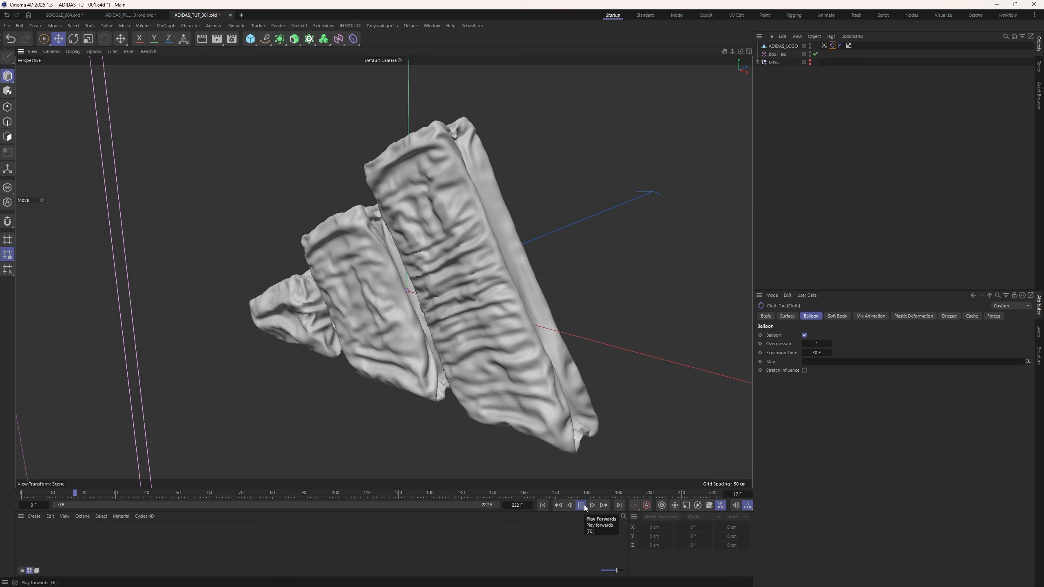
left_click(584, 506)
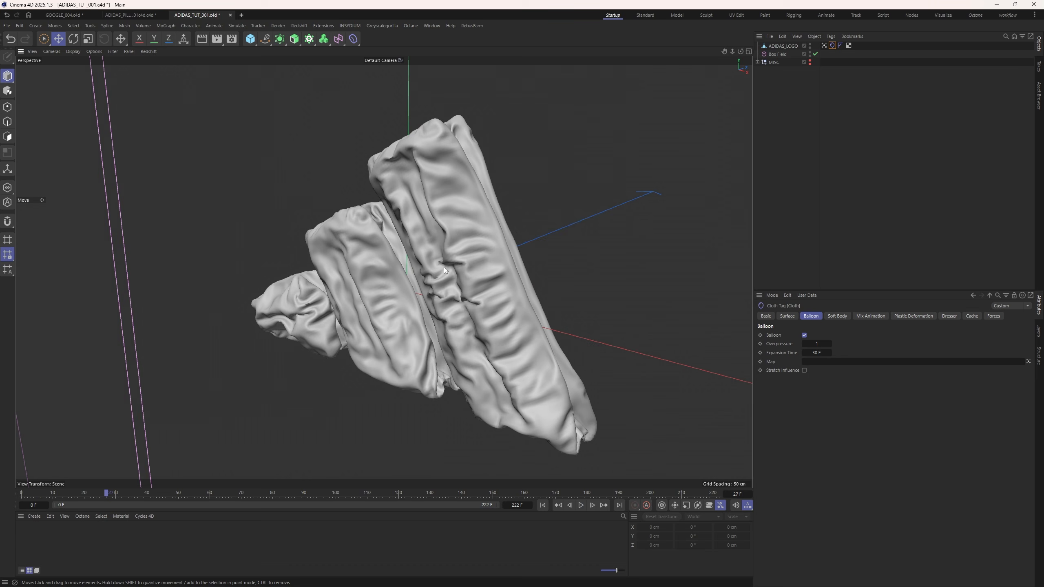
left_click_drag(466, 278, 436, 265, "alt")
Show the vertex map at frame 0, refresh its Freeze layer and delete that layer, leaving only the Box Field.
left_click(777, 54)
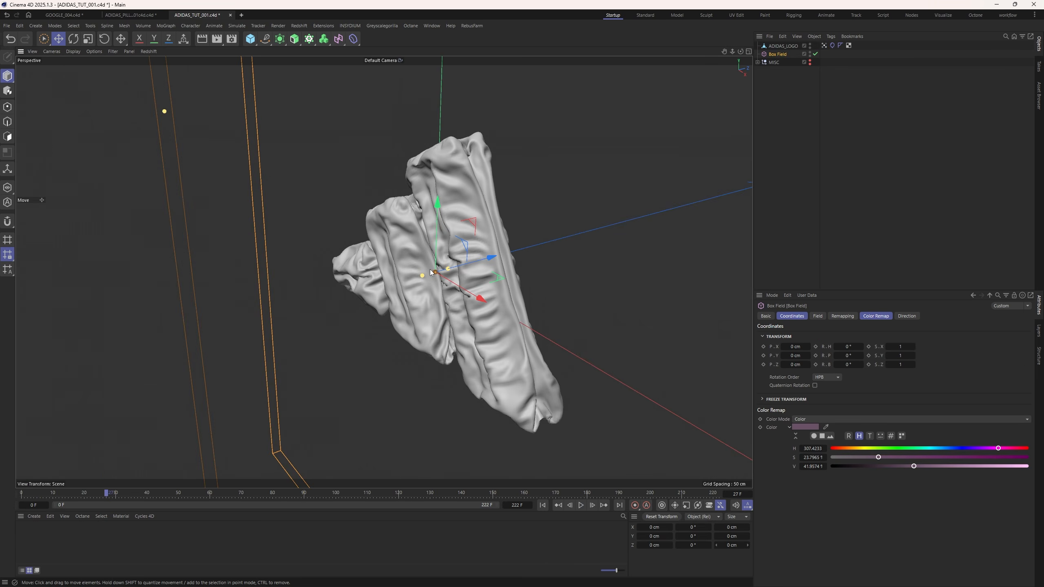
left_click(824, 45)
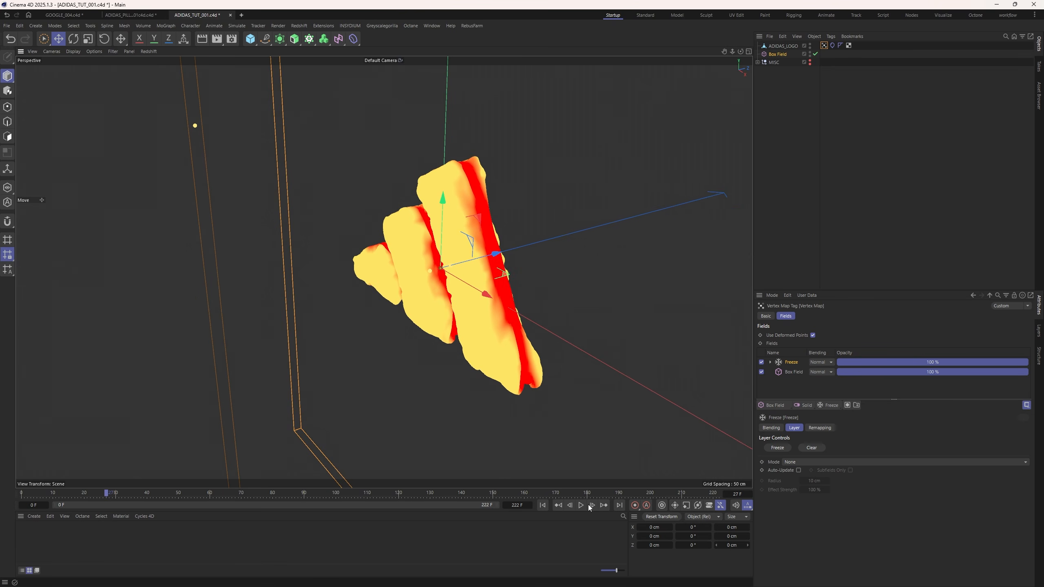
left_click(543, 505)
left_click_drag(513, 288, 493, 267, "alt")
scroll(493, 255, "up", 2)
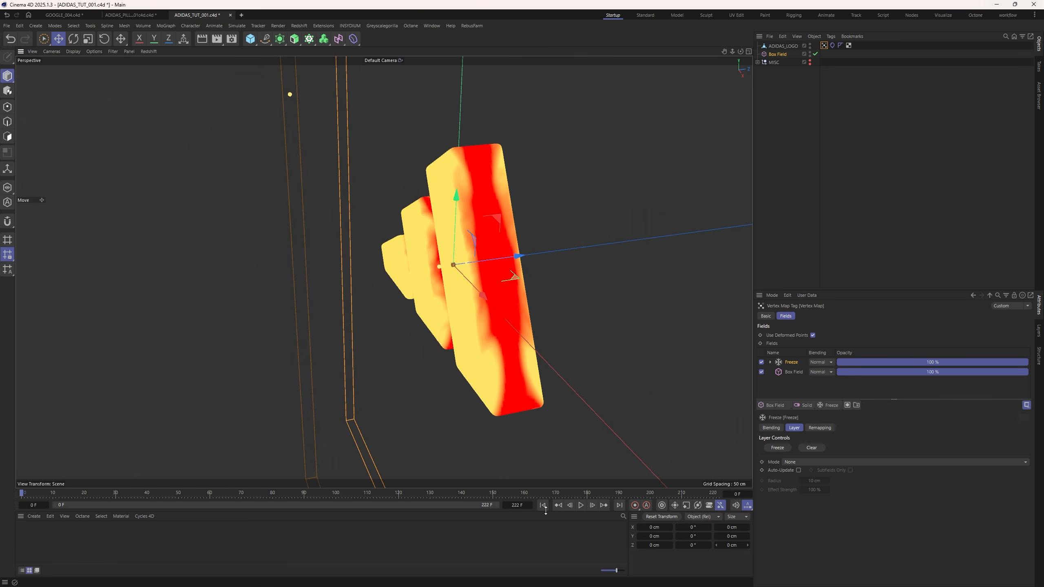
left_click(778, 448)
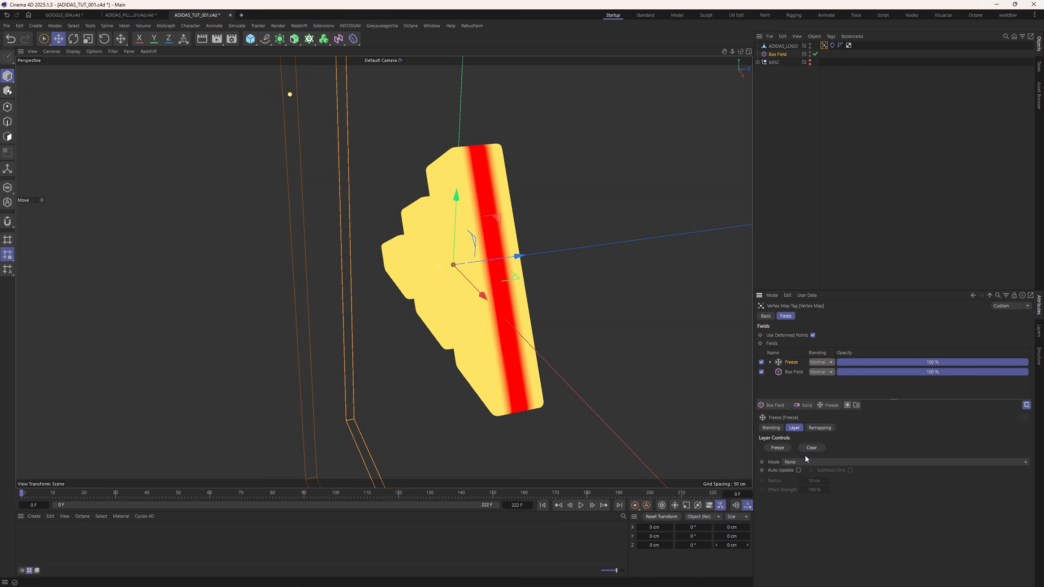
key("Delete")
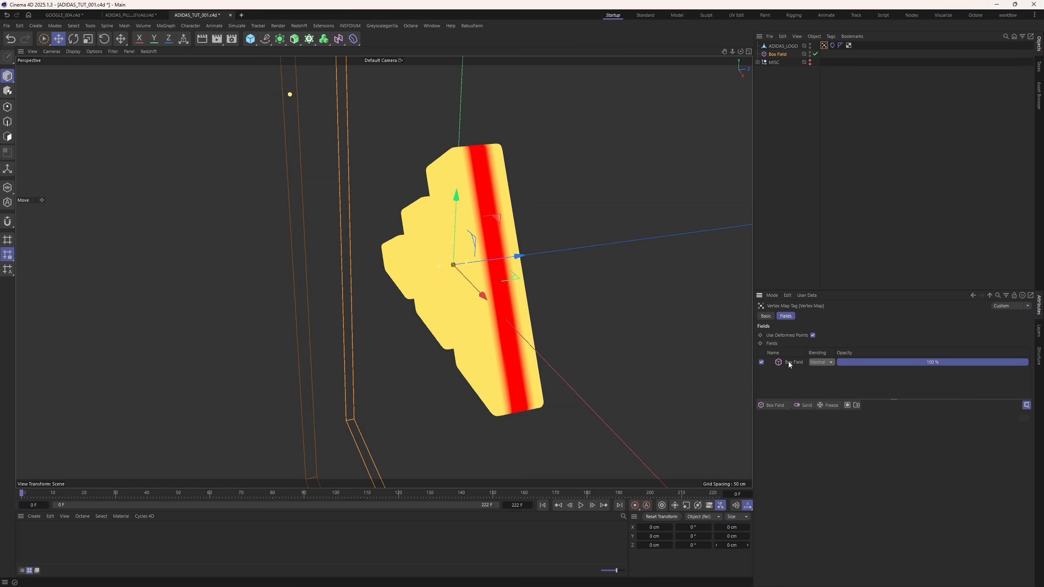
Raise the Box Field's remapping inner offset, set its Size Z to 12 cm and check the weights on the logo's sides.
left_click(788, 362)
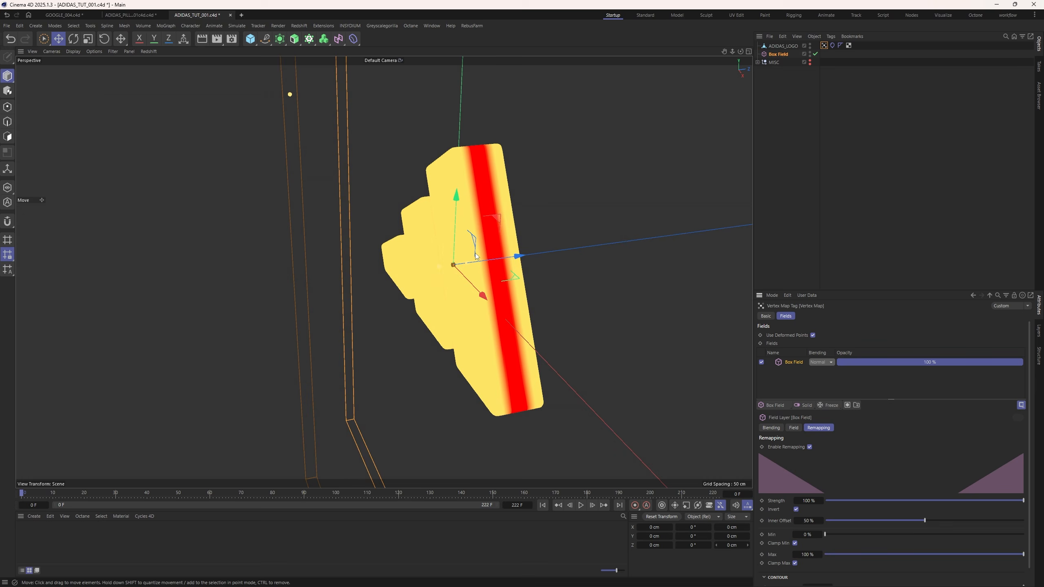
left_click(794, 428)
left_click(825, 465)
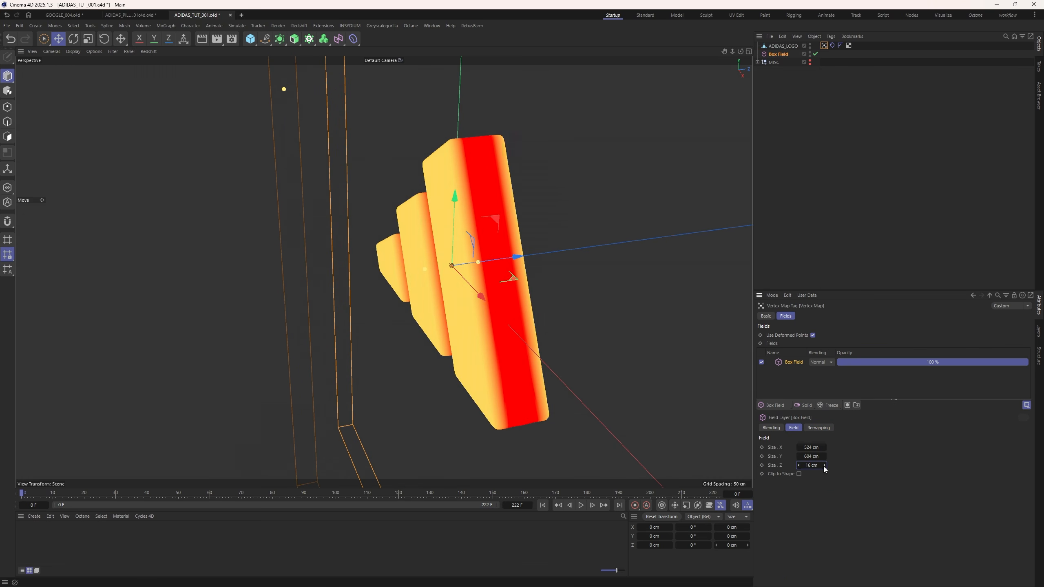
left_click(818, 428)
left_click_drag(909, 512, 987, 529)
left_click(794, 427)
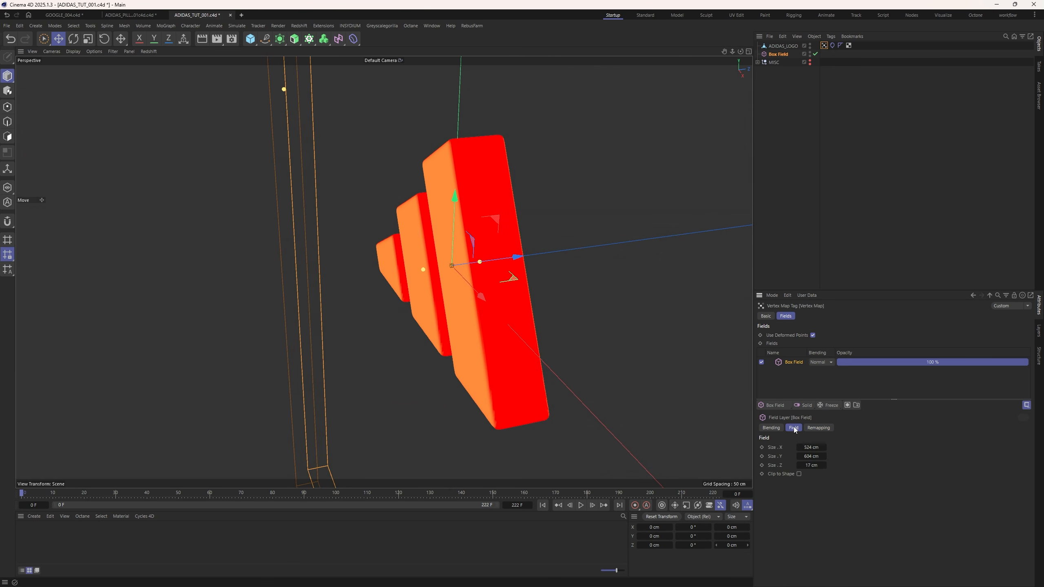
left_click_drag(801, 465, 798, 465)
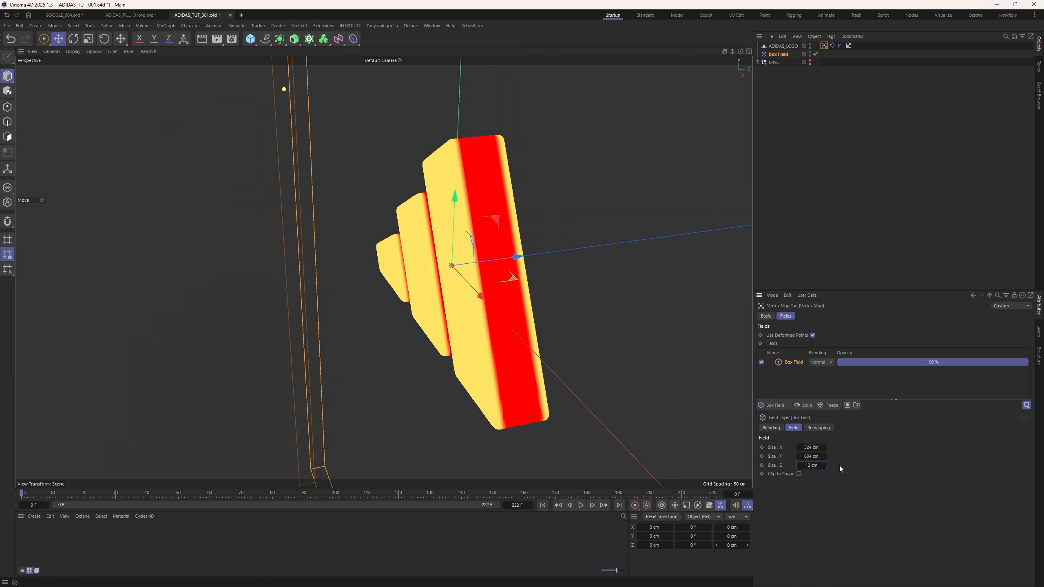
left_click_drag(470, 203, 467, 150, "alt")
left_click_drag(540, 190, 571, 197, "alt")
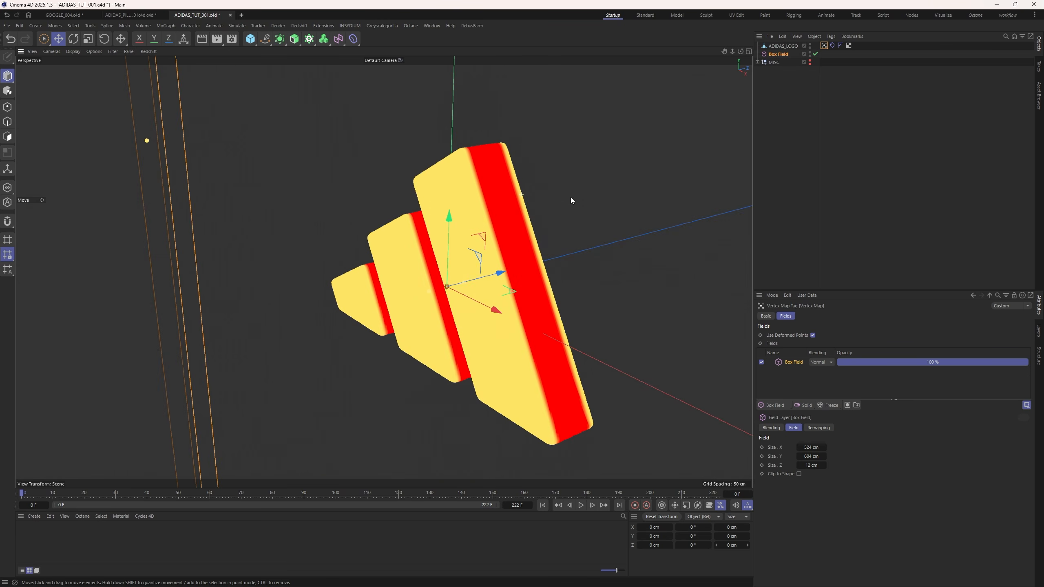
Add a new Freeze layer above the Box Field in the vertex map and freeze the current weights.
left_click(821, 405)
left_click(778, 447)
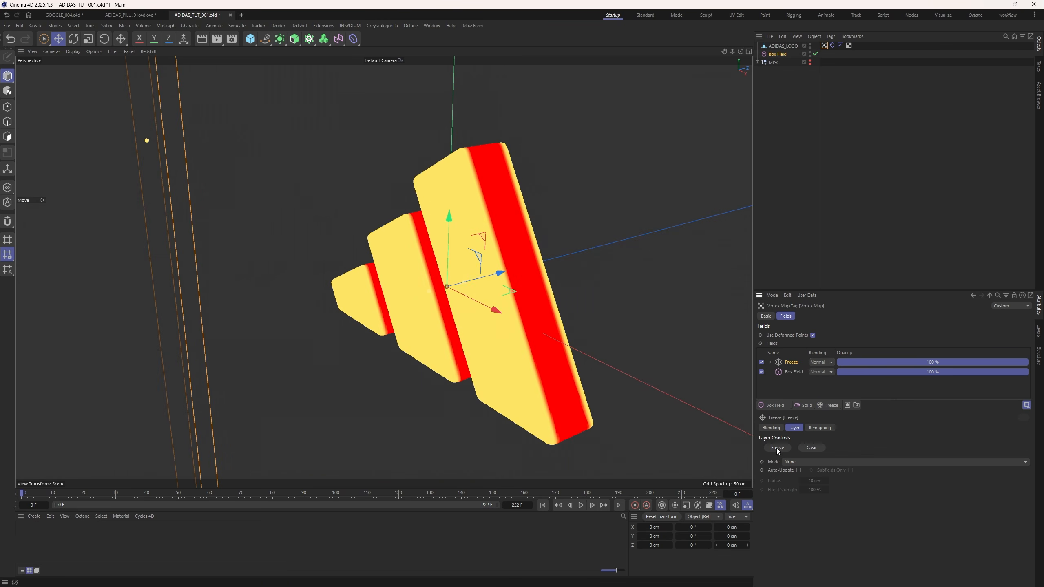
left_click(797, 187)
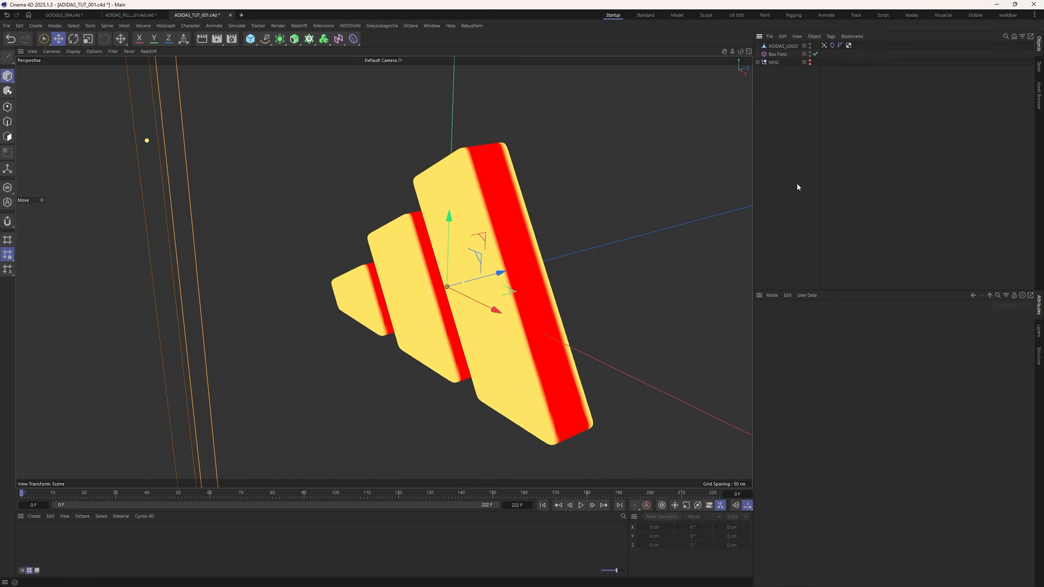
Play the simulation with the newly frozen weights, inspect the wrinkles at frame 28 and continue to frame 57.
left_click(584, 507)
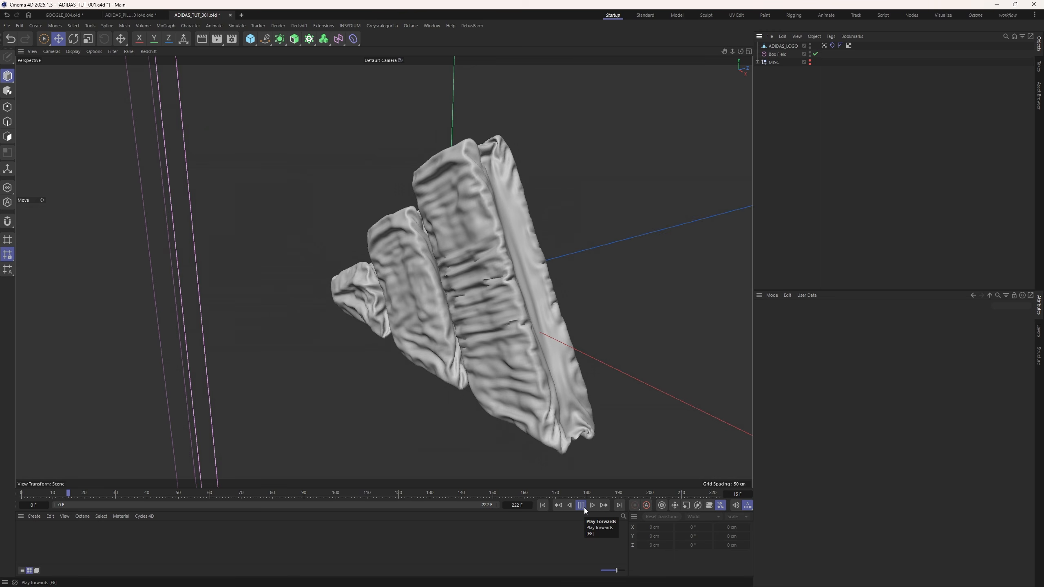
left_click(580, 505)
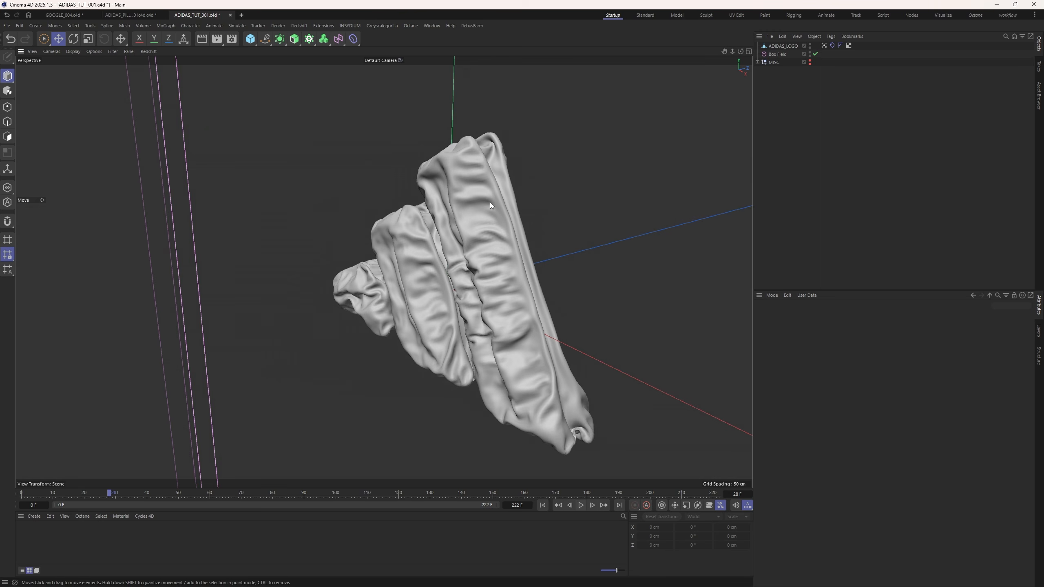
left_click_drag(490, 202, 467, 250, "alt")
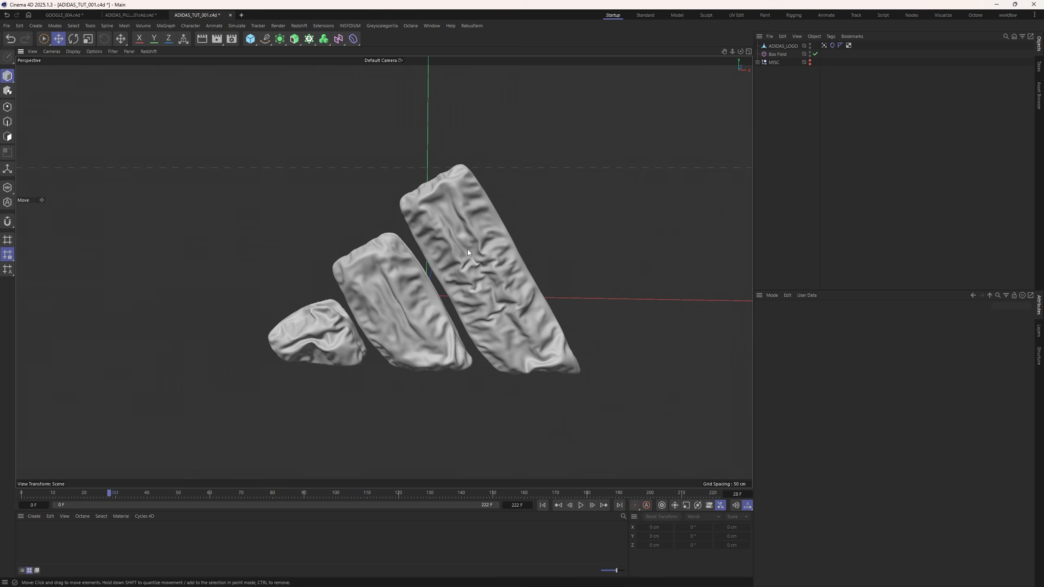
left_click(581, 505)
left_click(581, 505)
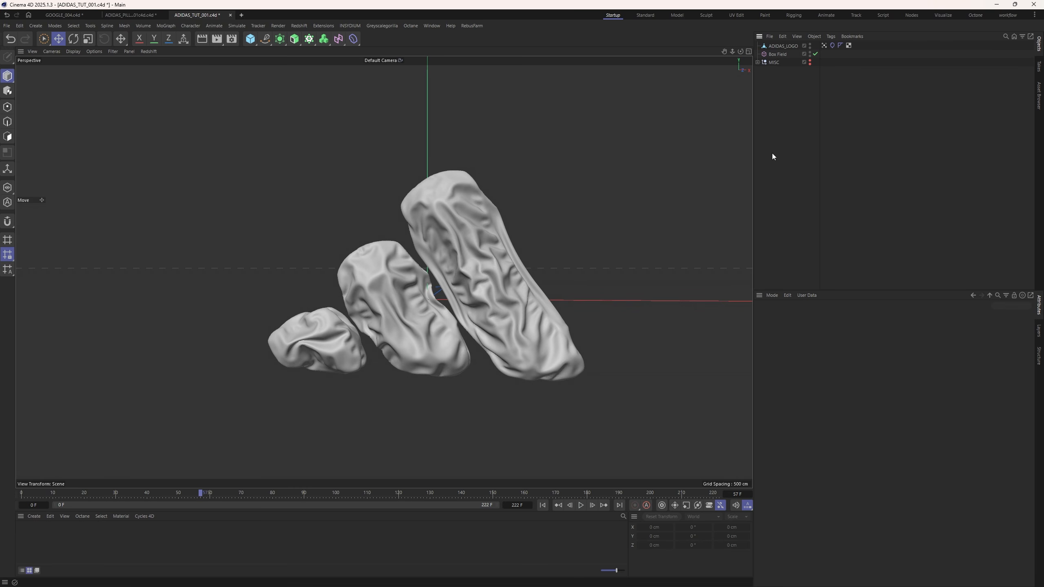
Add a Field Driver to the Cloth tag's balloon Overpressure parameter.
left_click(833, 46)
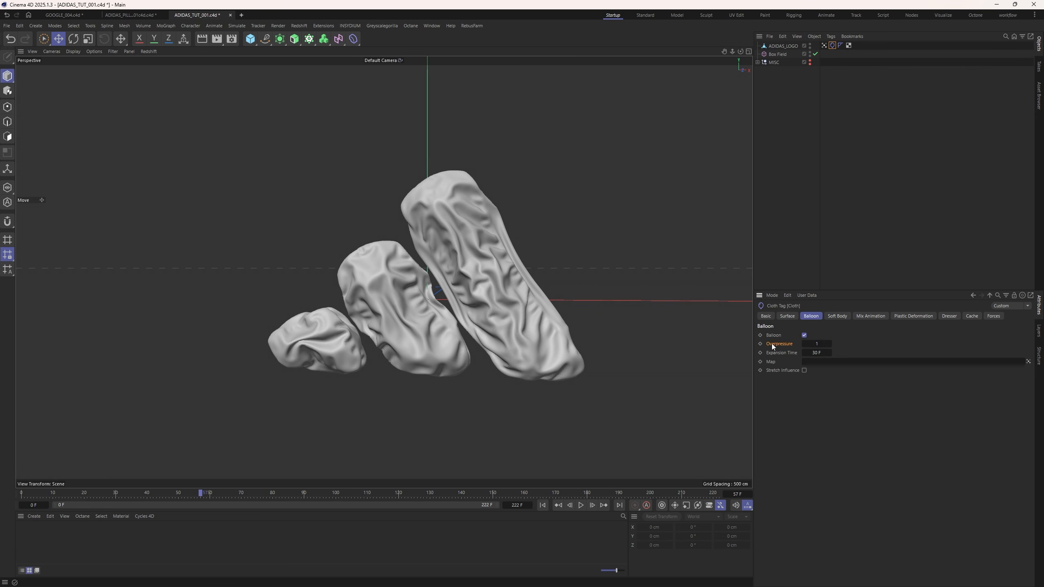
left_click(815, 344)
right_click(785, 345)
mouse_move(822, 372)
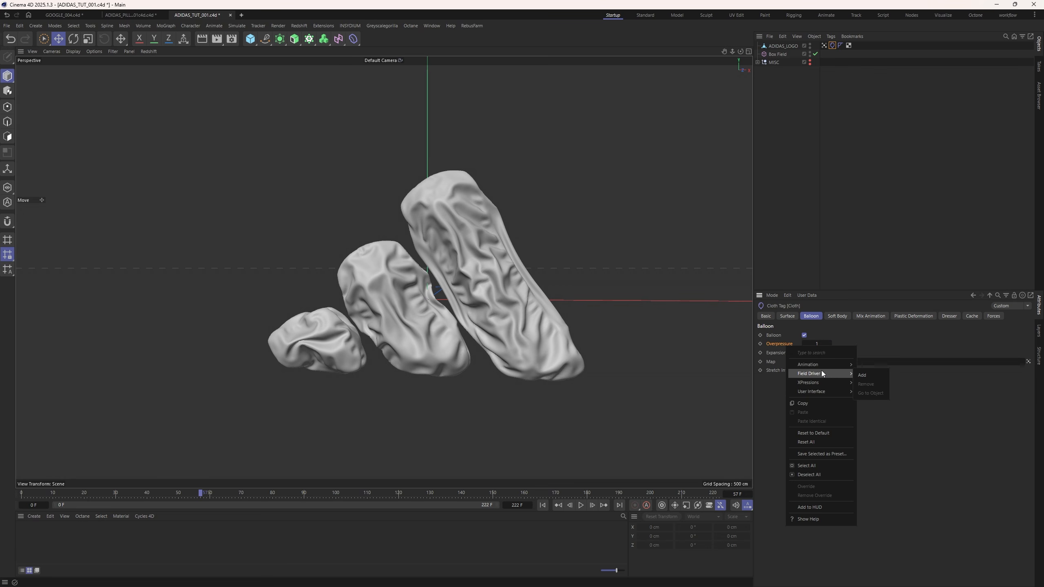
left_click(878, 375)
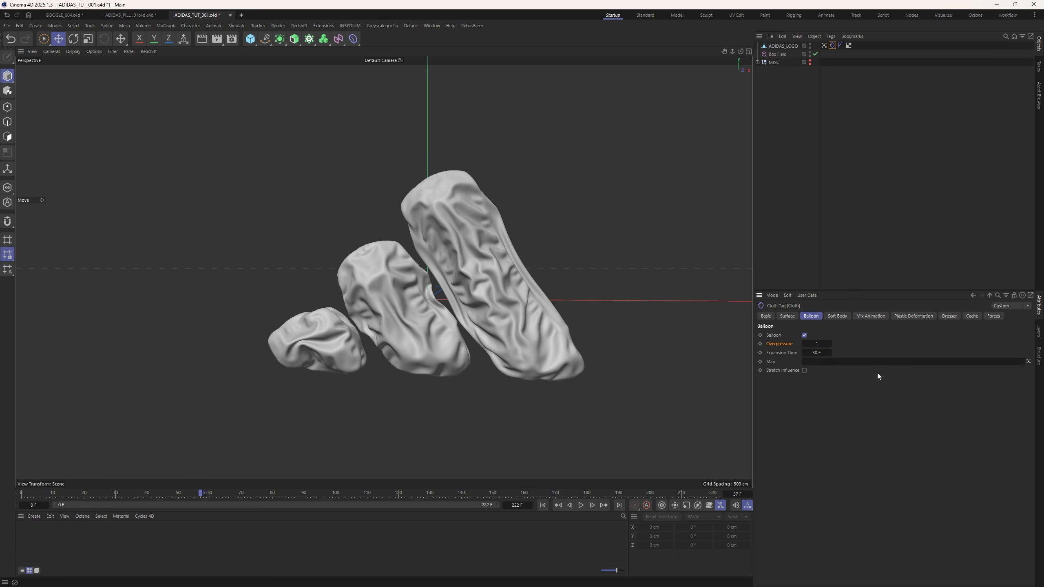
Open the Field Driver tag's parameters and examine the Overpressure minimum and maximum settings.
left_click(825, 45)
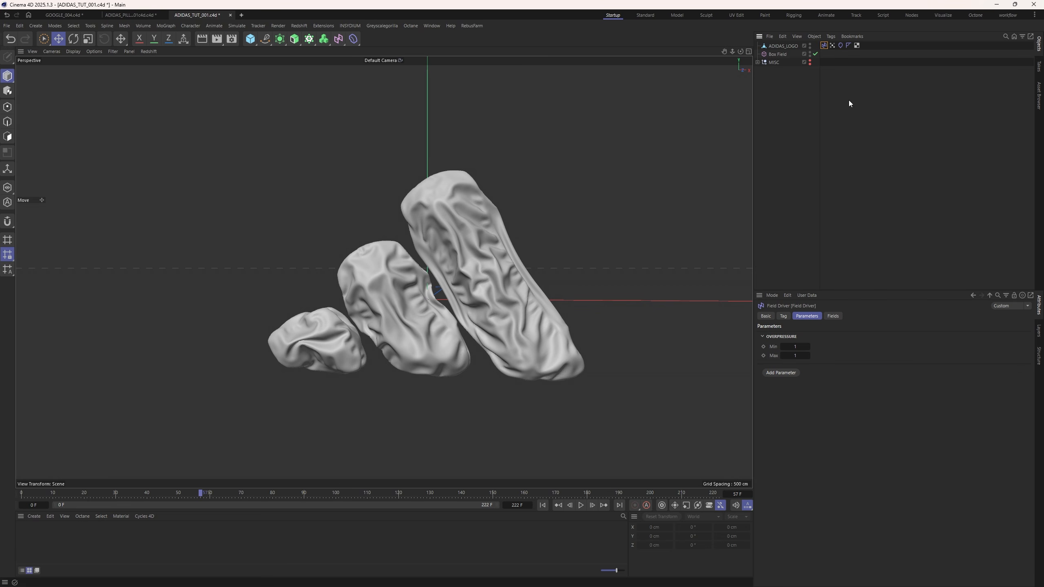
left_click(776, 343)
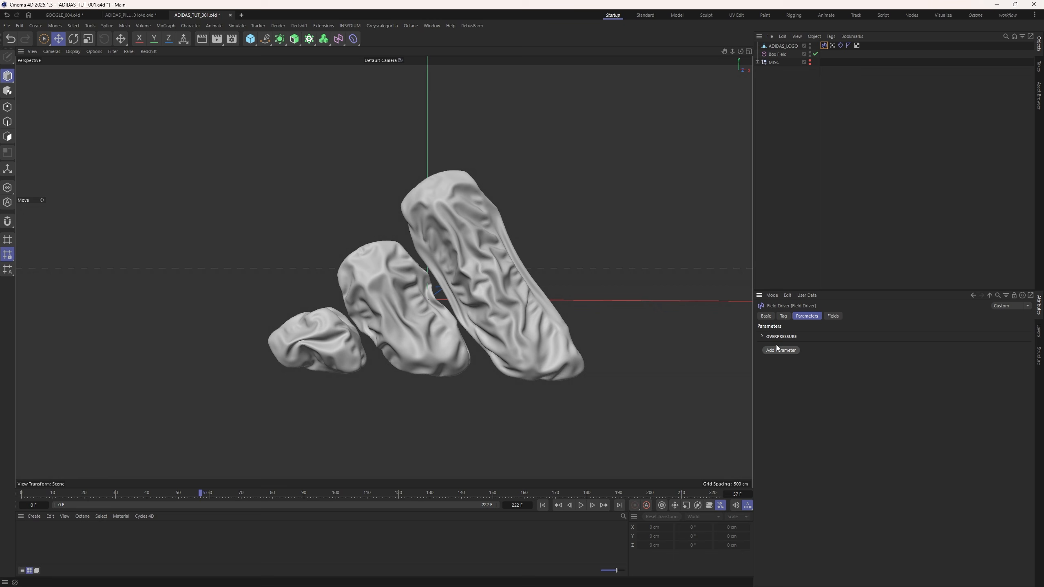
left_click(776, 344)
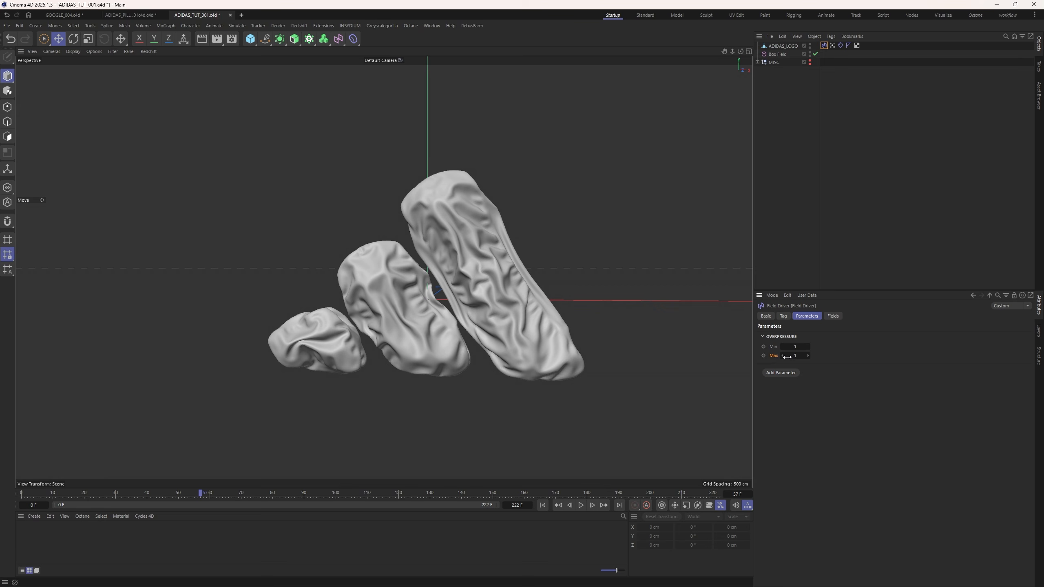
Set the Field Driver's maximum Overpressure to 3.
left_click_drag(787, 357, 802, 357)
type("3")
key("Tab")
Add a Shader Field to the Field Driver's fields and load a Noise shader into it.
left_click(831, 317)
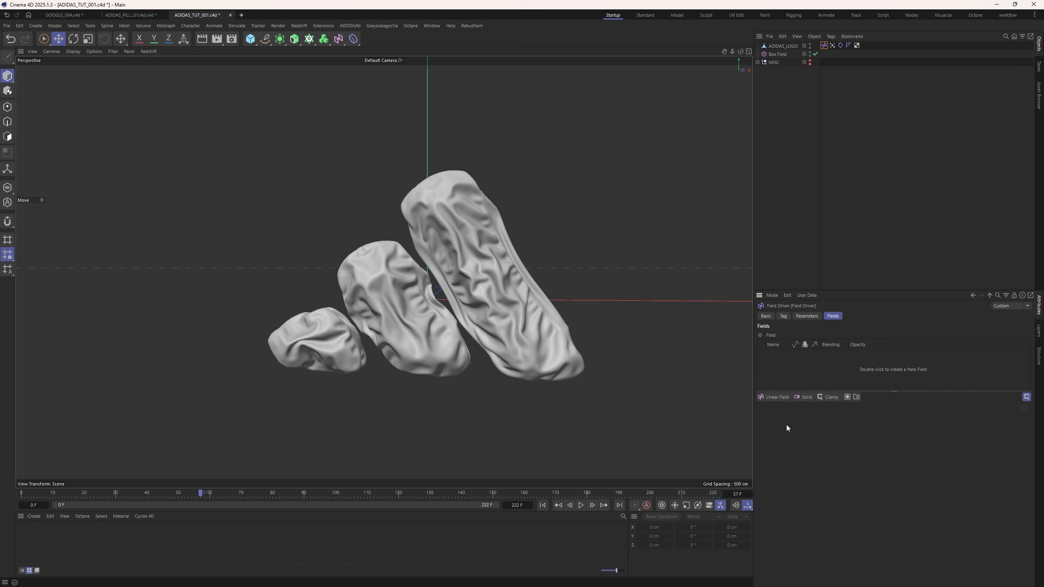
left_click(776, 397)
left_click(820, 407)
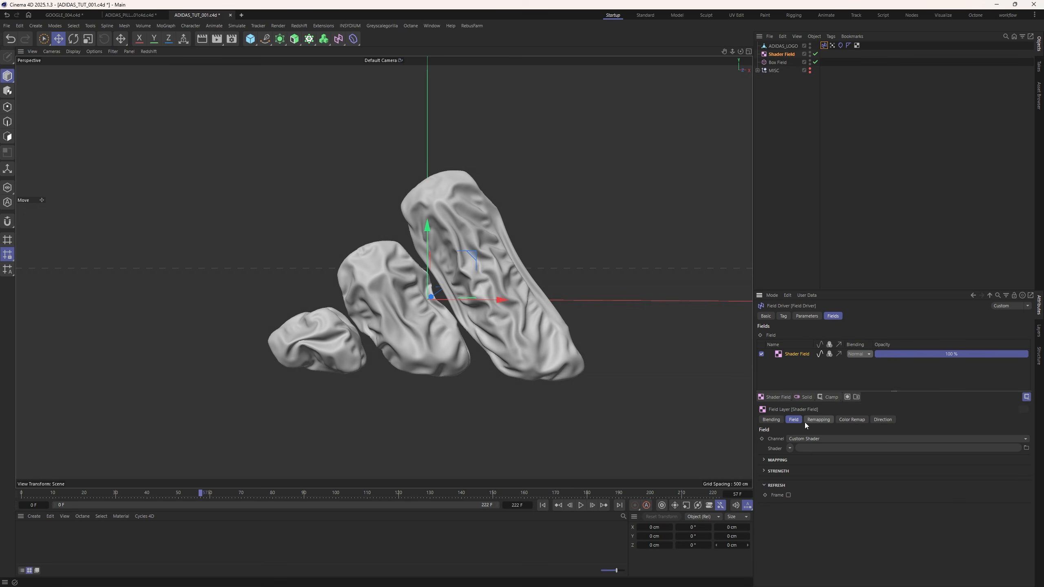
left_click(788, 449)
left_click(803, 313)
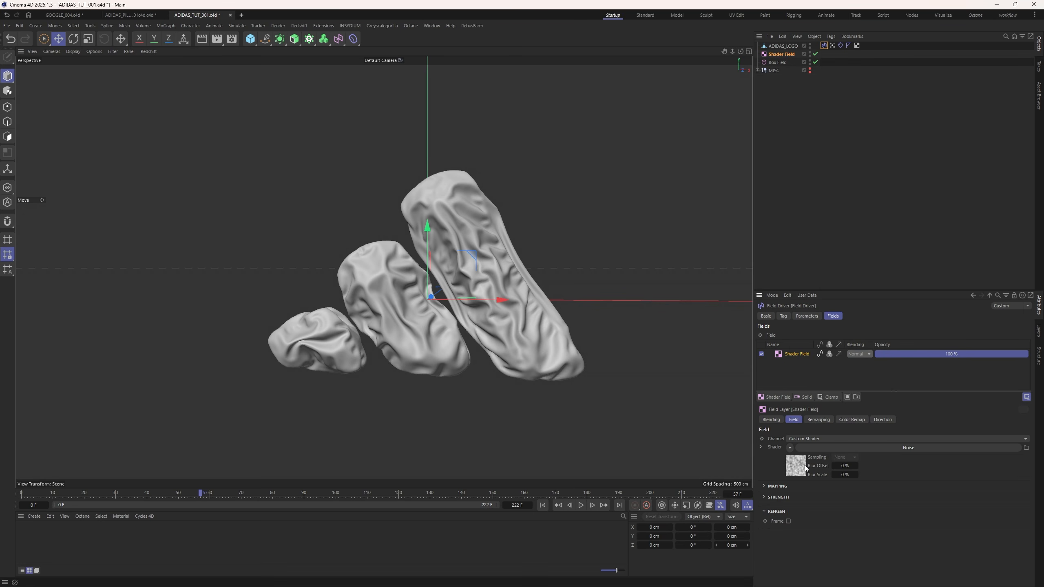
Set the Noise shader's contrast to 64%, animation speed to 10 and global scale to 272%.
left_click(804, 468)
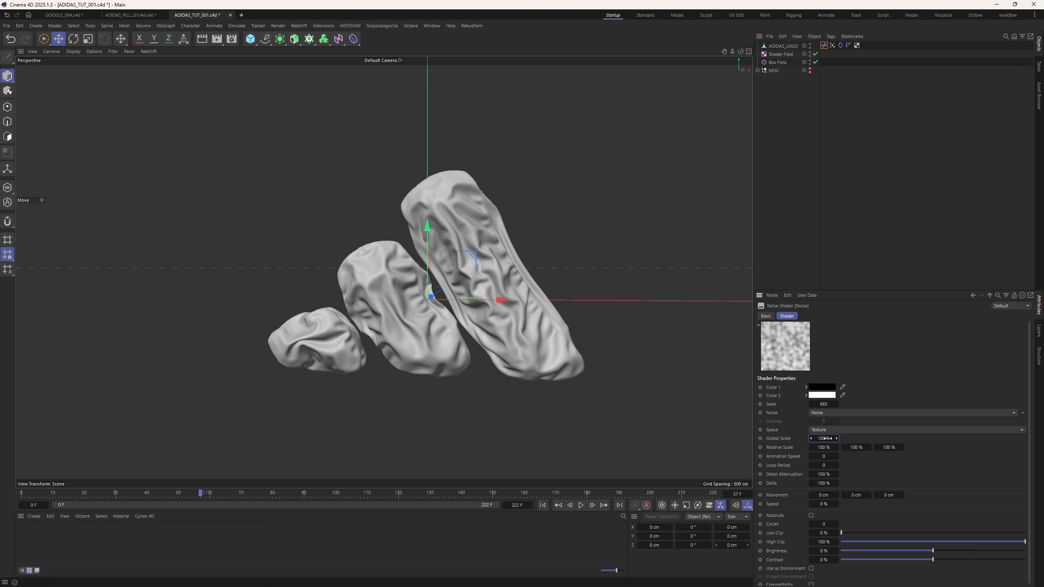
left_click_drag(969, 559, 992, 561)
left_click(823, 456)
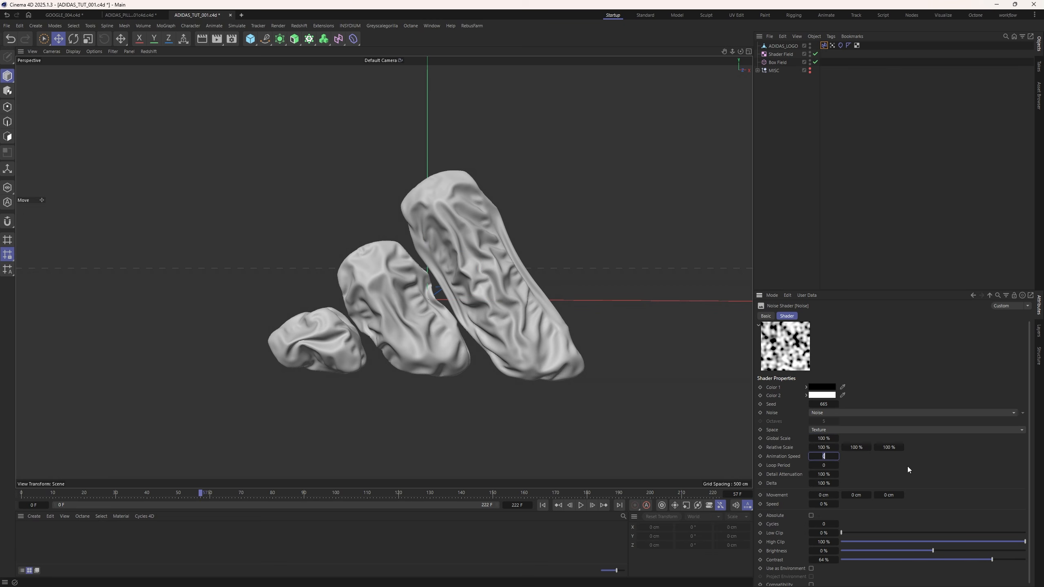
type("10")
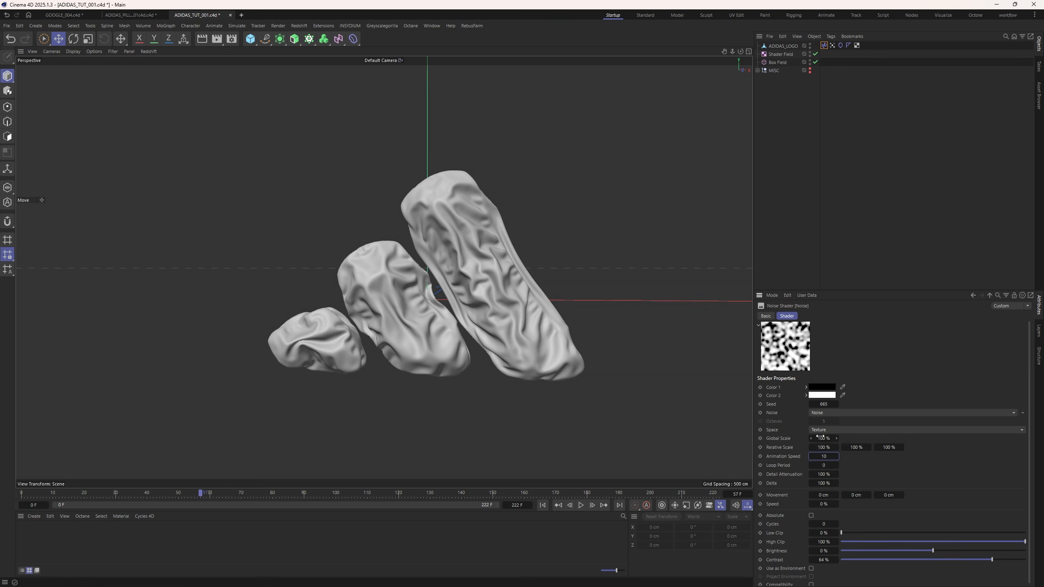
left_click_drag(820, 437, 851, 437)
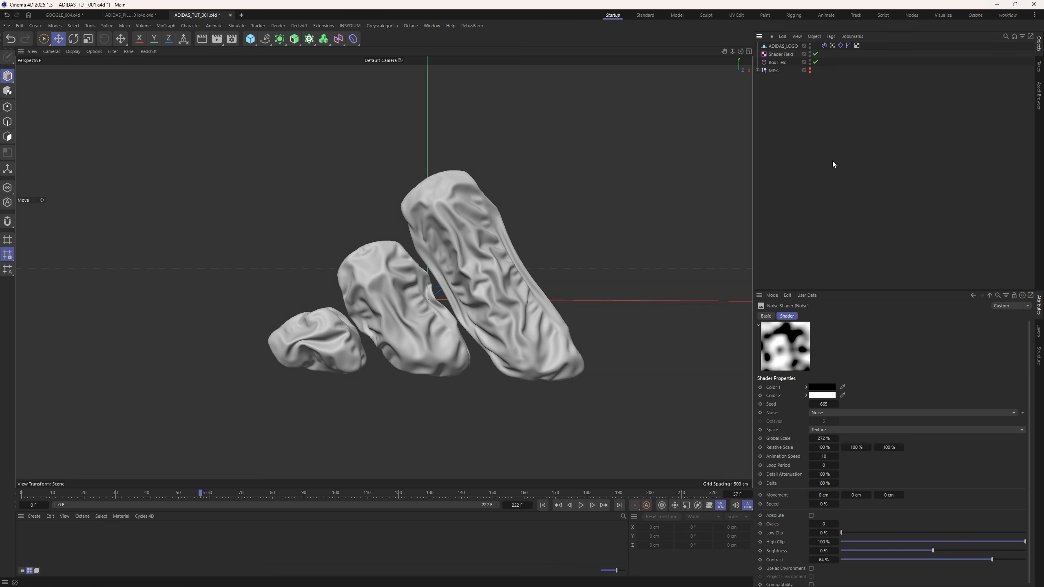
Show the Cloth tag's balloon settings and play the simulation from frame 0 to frame 122, watching the driven Overpressure.
left_click(840, 45)
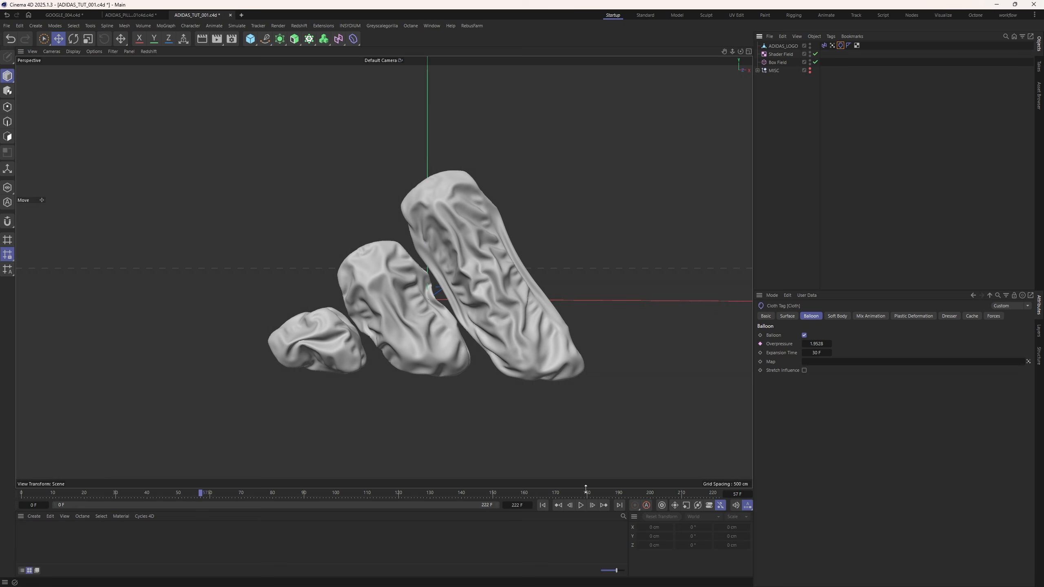
left_click(542, 505)
left_click(582, 505)
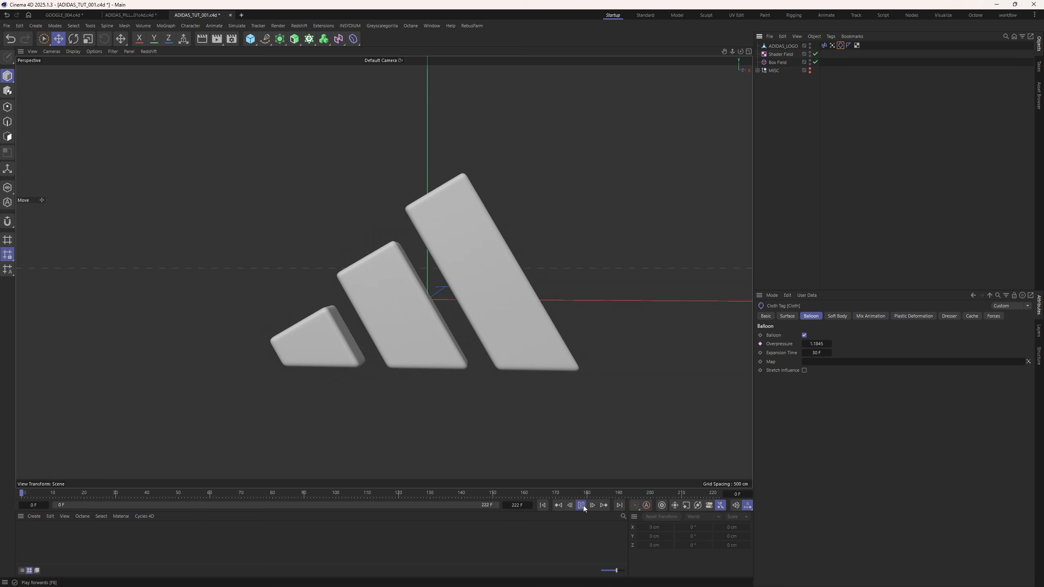
left_click_drag(820, 345, 832, 344)
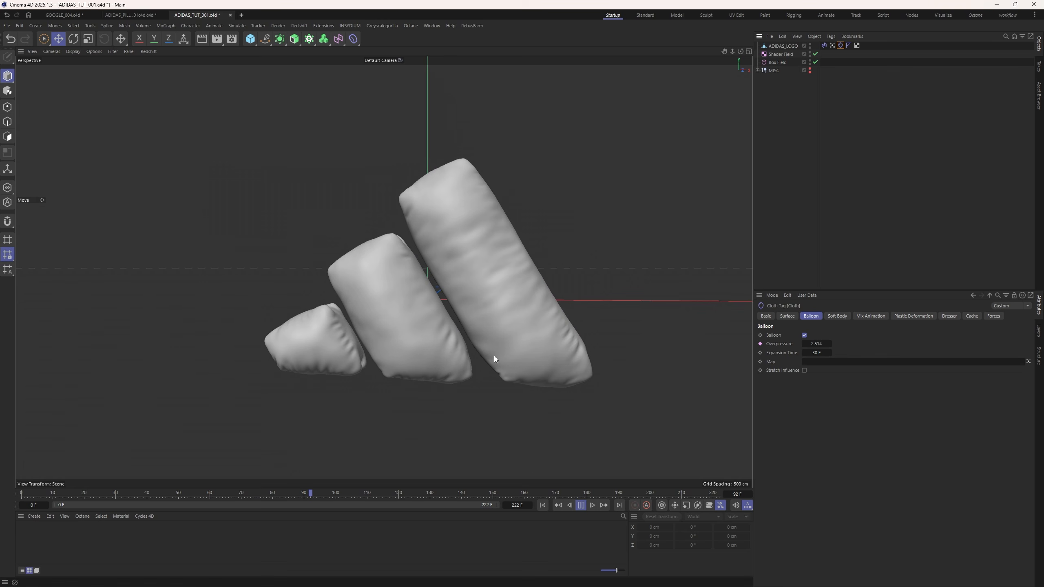
left_click(581, 505)
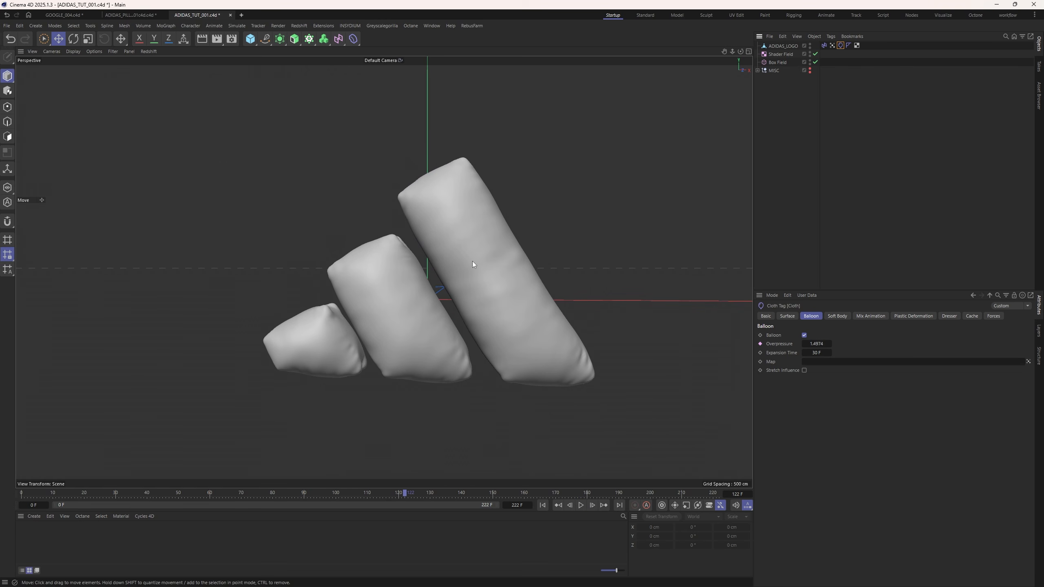
Continue the simulation to frame 182 and examine the inflating and deflating logo from different angles.
left_click_drag(473, 262, 482, 281, "alt")
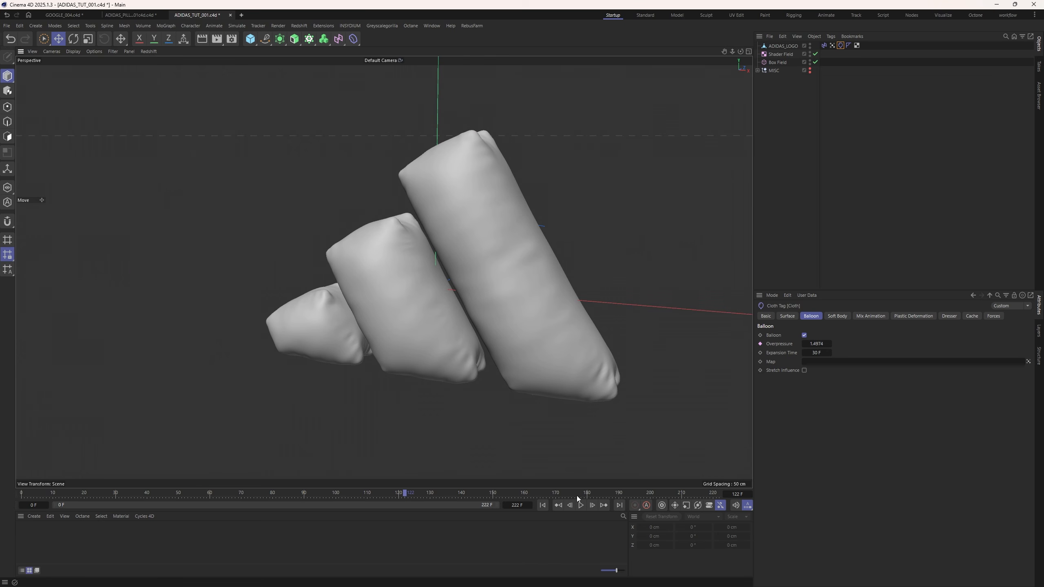
left_click(582, 505)
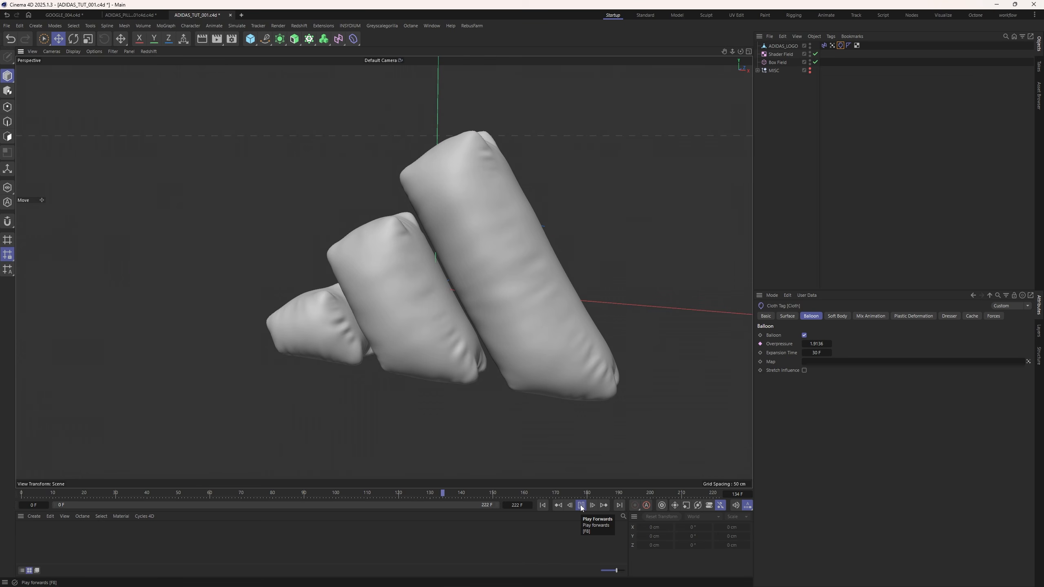
left_click(581, 505)
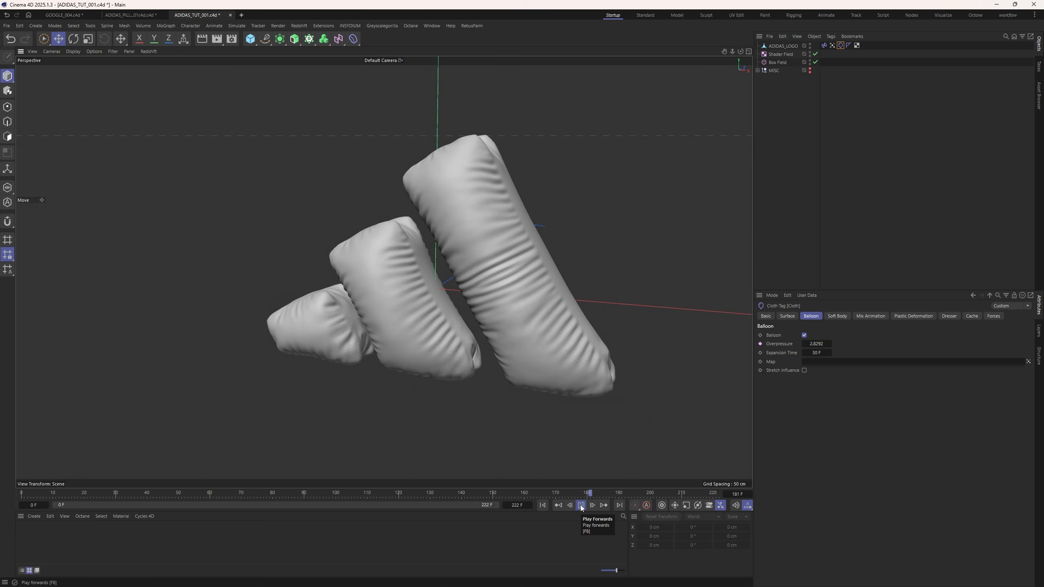
left_click_drag(495, 262, 444, 282, "alt")
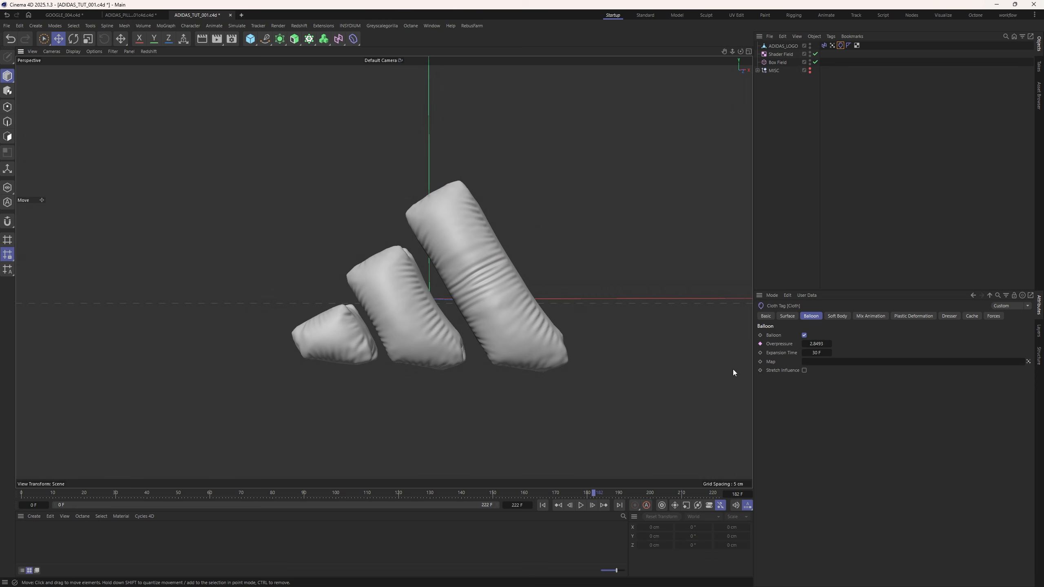
Add a Turbulence force to the scene.
left_click(857, 162)
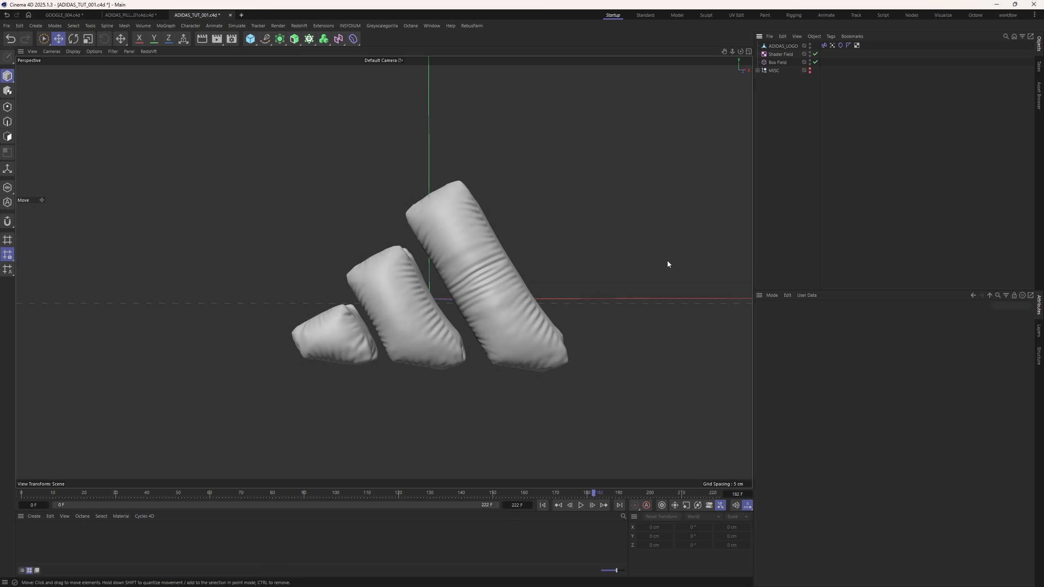
left_click(783, 46)
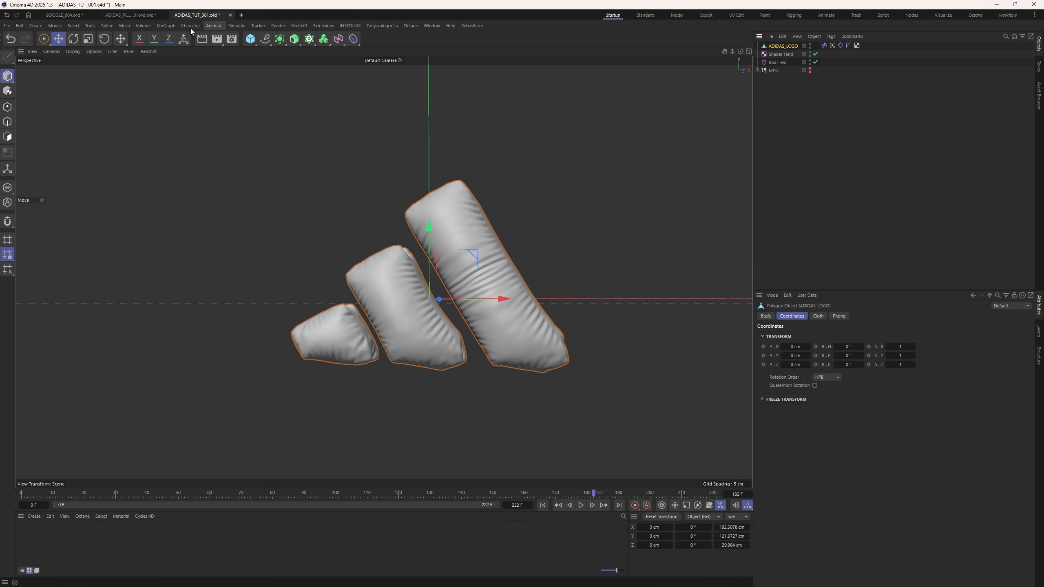
left_click(168, 27)
mouse_move(238, 27)
mouse_move(267, 42)
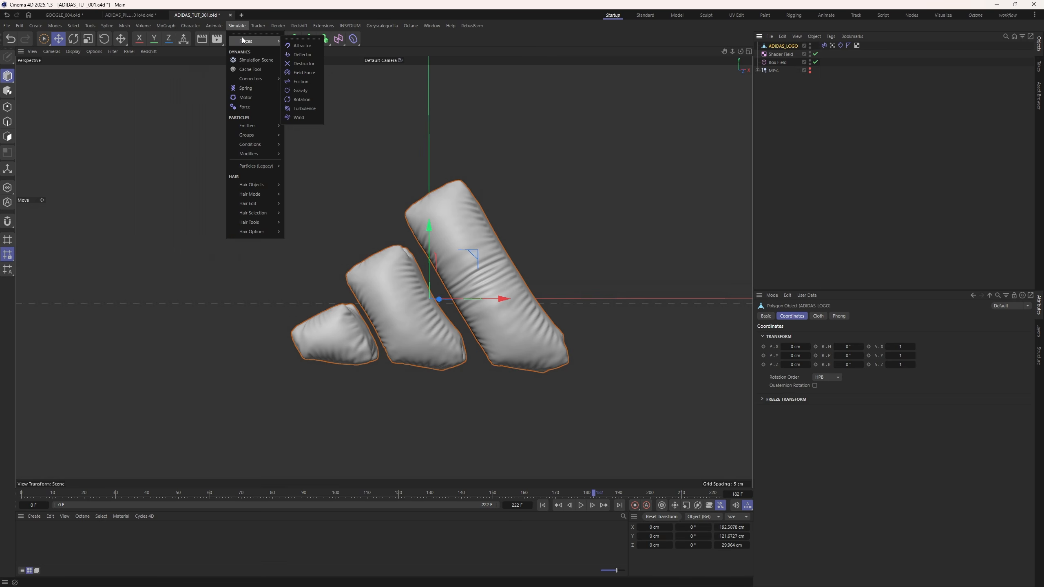
left_click(305, 109)
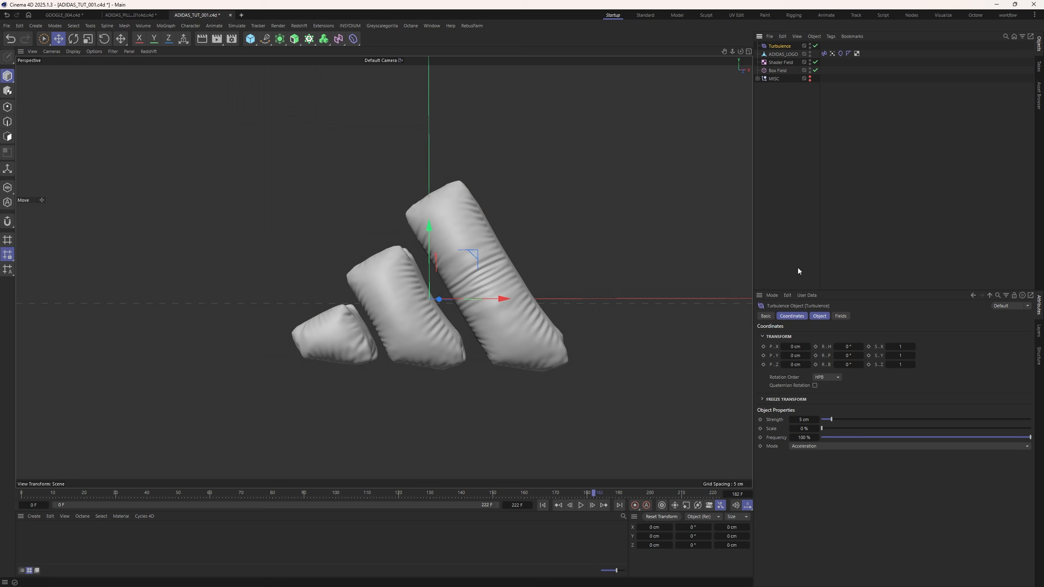
Set the Turbulence force's strength to 25 cm and its scale to 50%.
left_click(820, 317)
left_click(804, 336)
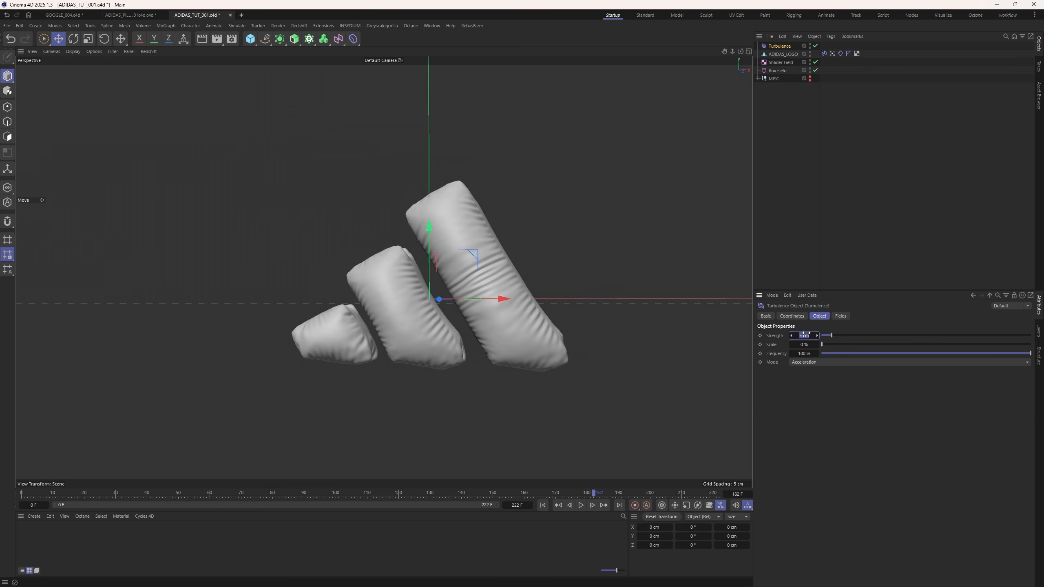
type("40")
key("Tab")
type("50")
key("Return")
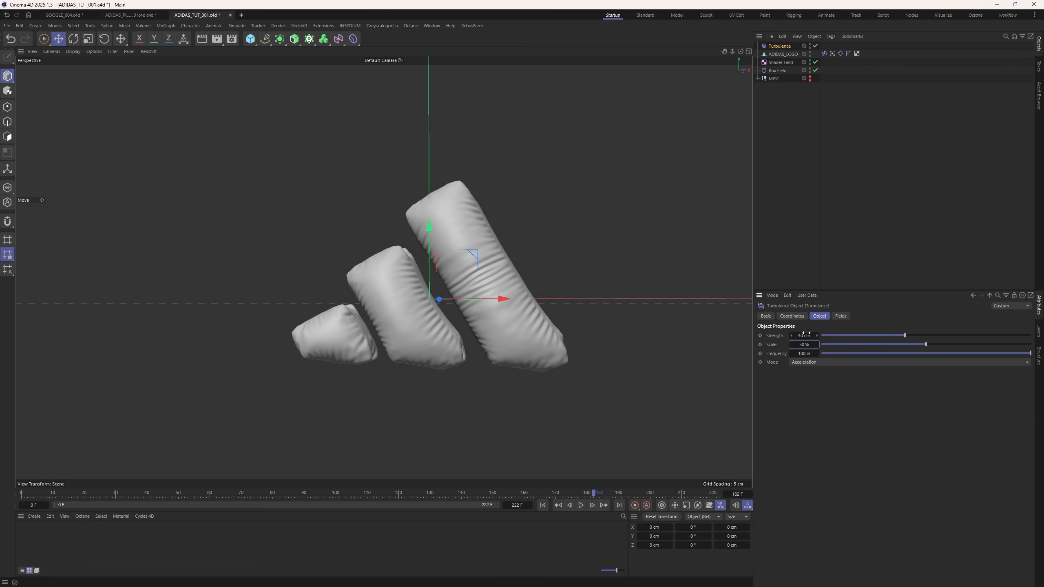
left_click(804, 335)
type("25")
key("Return")
Play the simulation from the start to check the turbulence's effect on the logo, and rewind to frame 0.
left_click(544, 506)
left_click(580, 508)
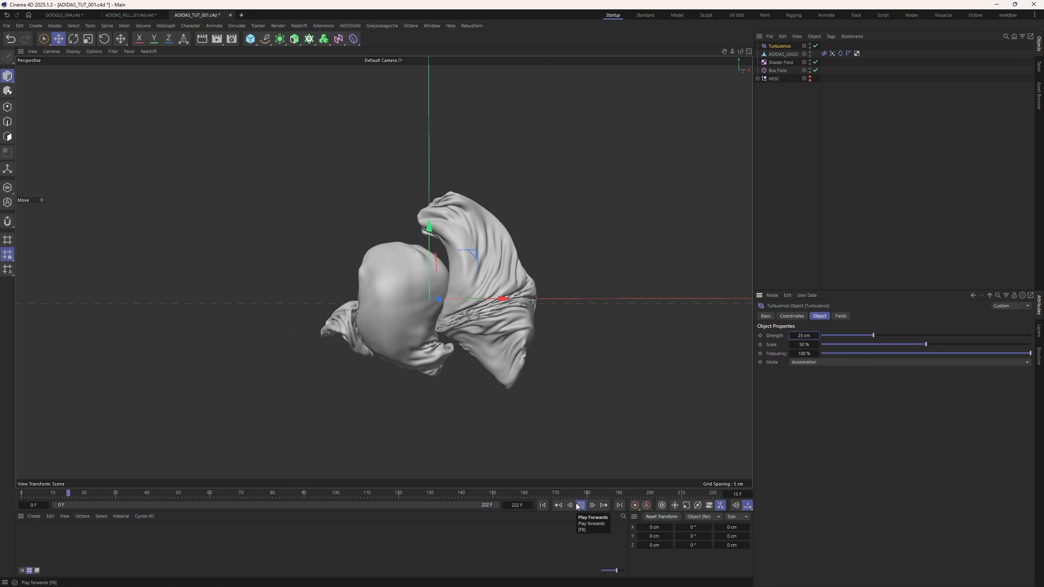
left_click(542, 505)
Enable With Force in the Cloth tag's Mix Animation settings and assign the Vertex Map as its map.
left_click(841, 54)
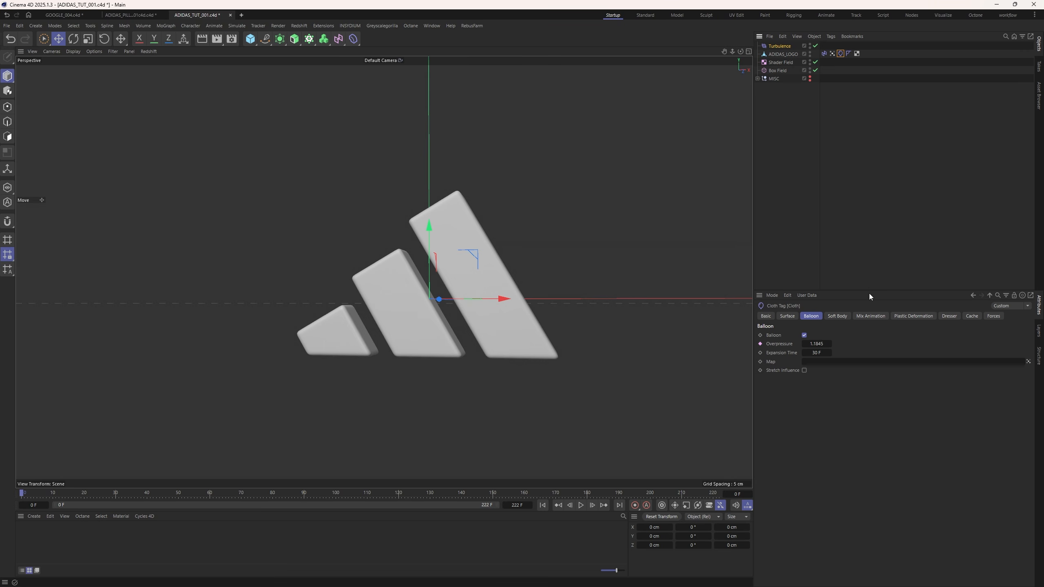
left_click(870, 316)
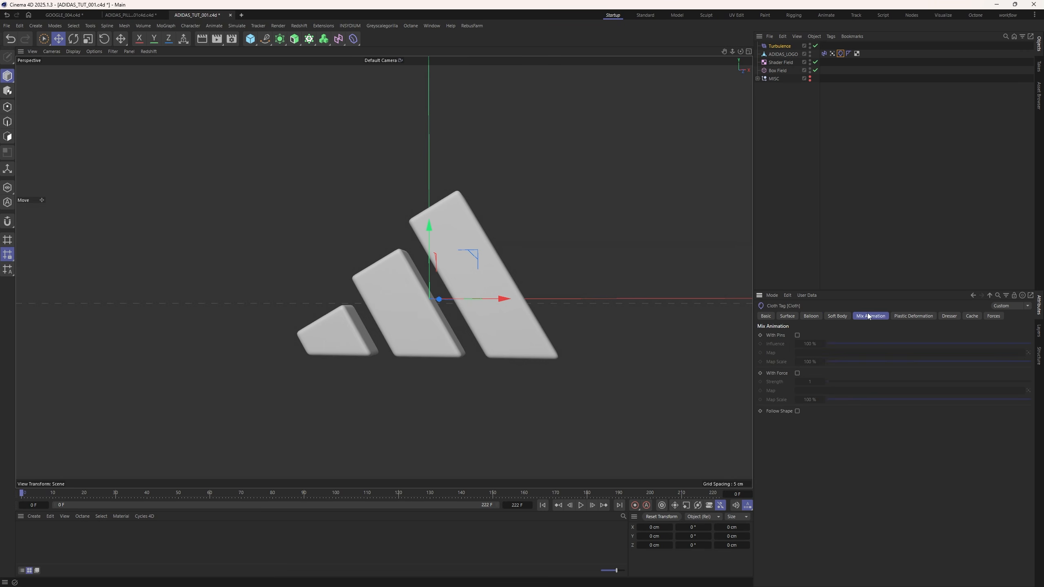
left_click(797, 373)
left_click_drag(832, 53, 803, 394)
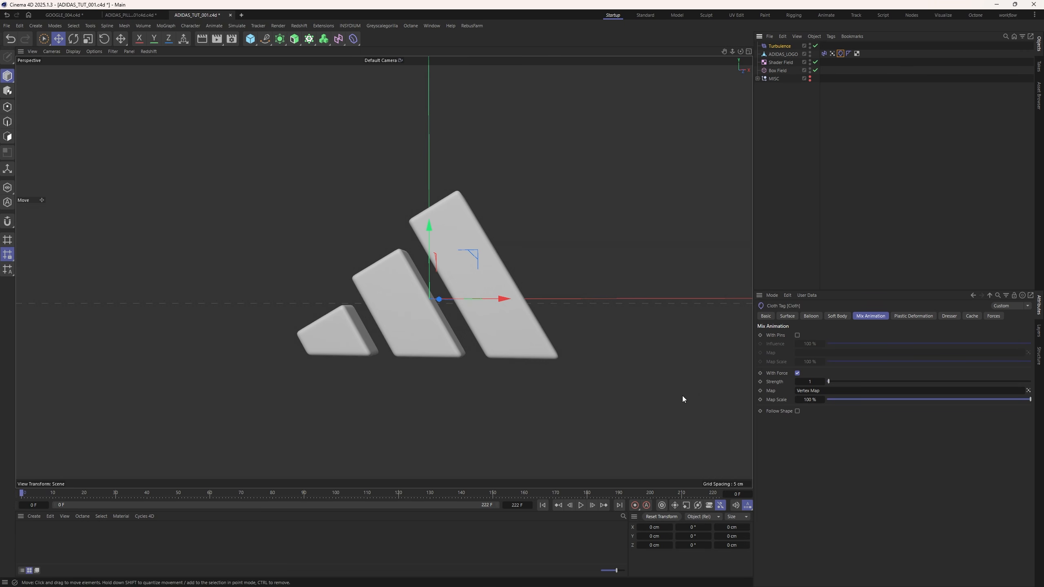
Inspect the vertex map's weights around the logo and play the simulation to frame 62.
left_click(832, 54)
left_click_drag(677, 226, 498, 188, "alt")
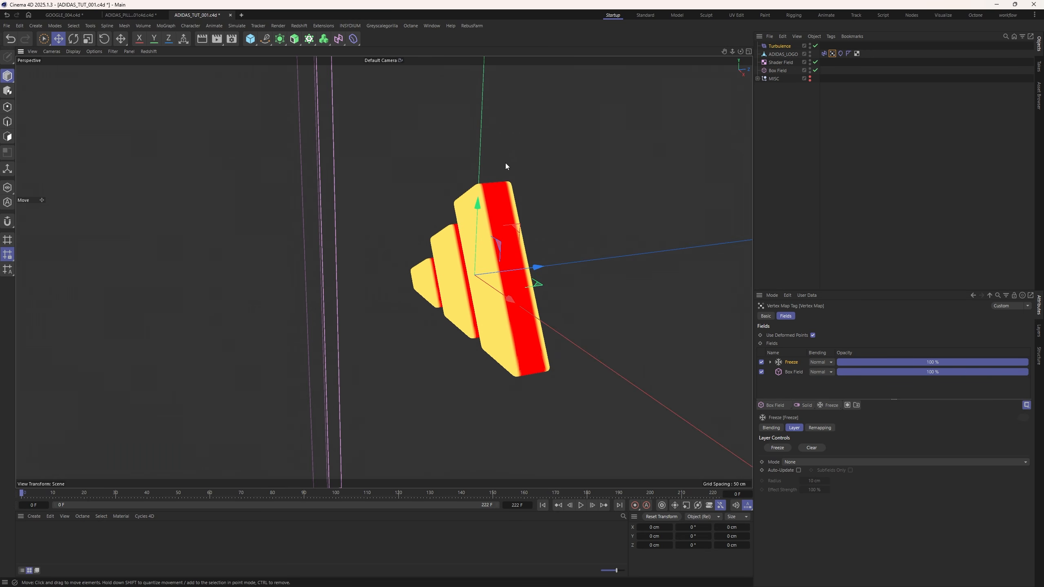
left_click_drag(495, 244, 584, 169, "alt")
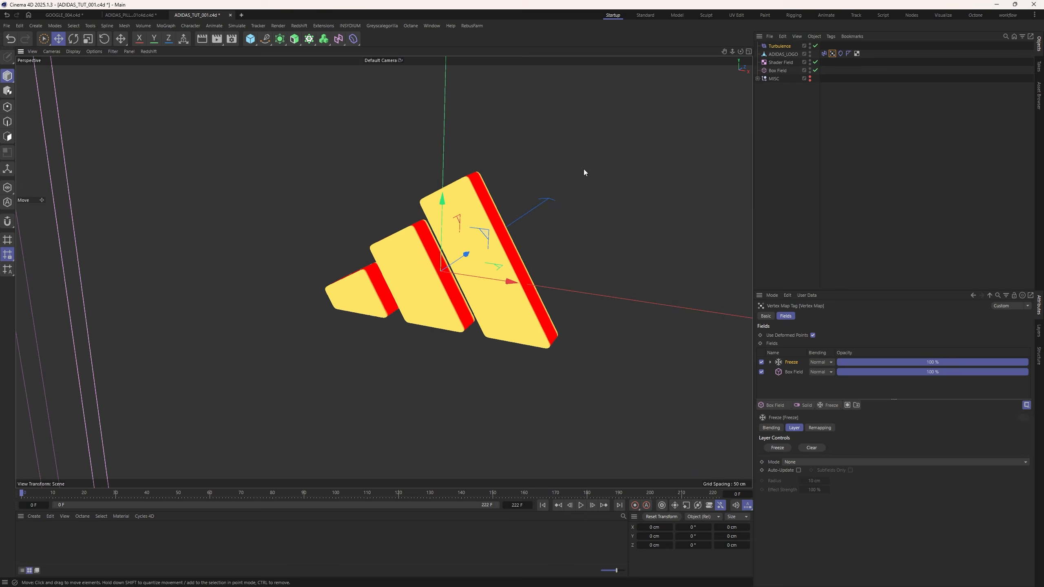
left_click(584, 168)
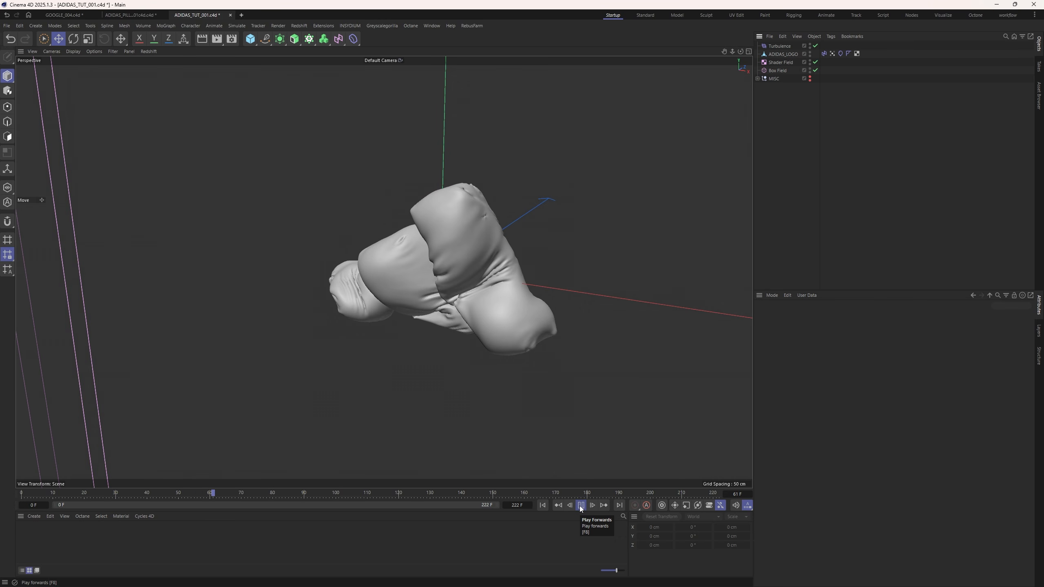
left_click(581, 506)
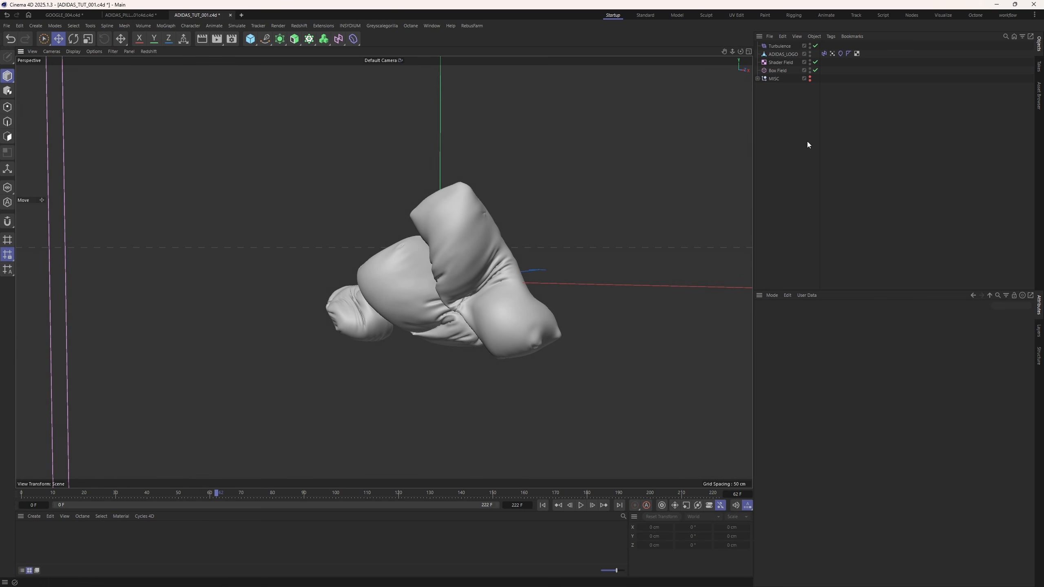
Try a Target Length of 106% in the Cloth tag's surface settings.
left_click(840, 53)
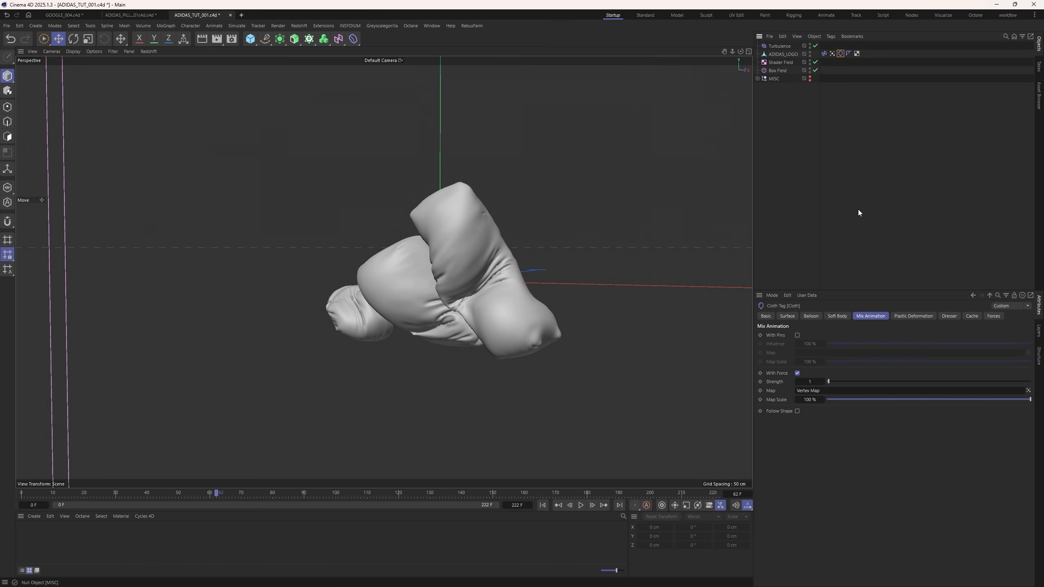
left_click(787, 315)
left_click_drag(948, 390, 942, 390)
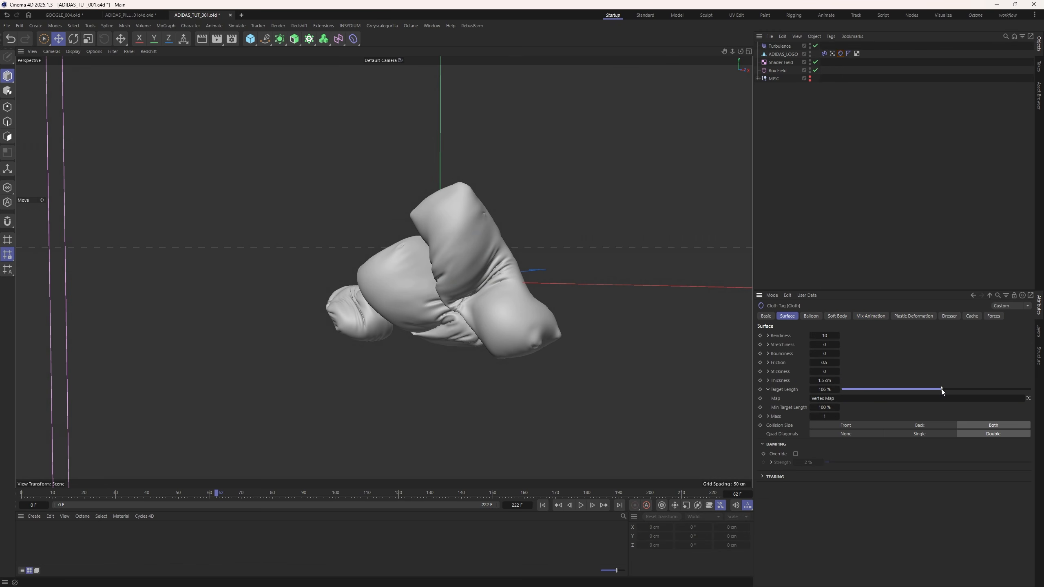
Replay the simulation from the start to frame 39 and undo the Target Length change.
left_click(542, 505)
left_click(580, 505)
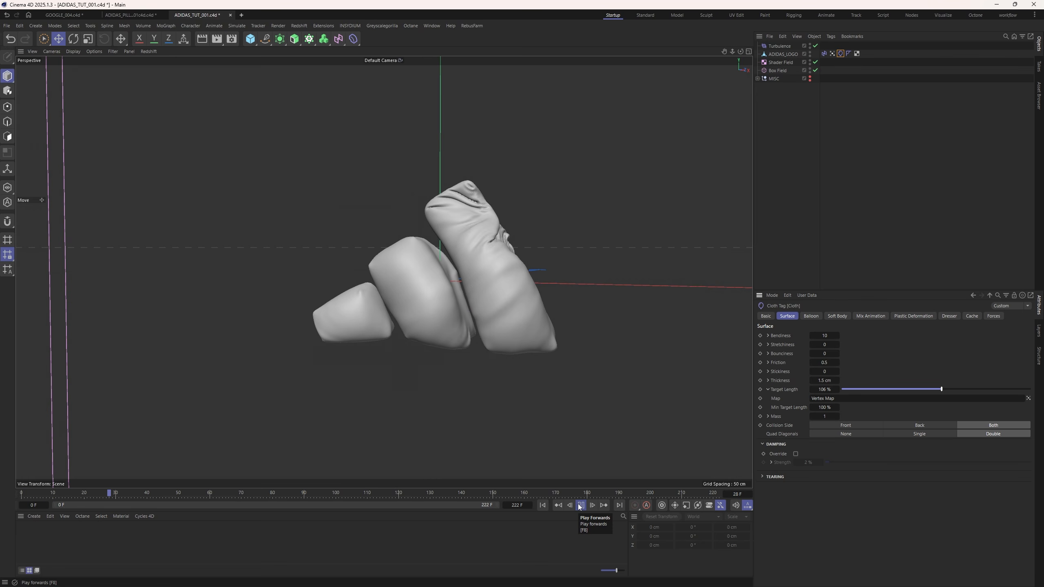
left_click(580, 505)
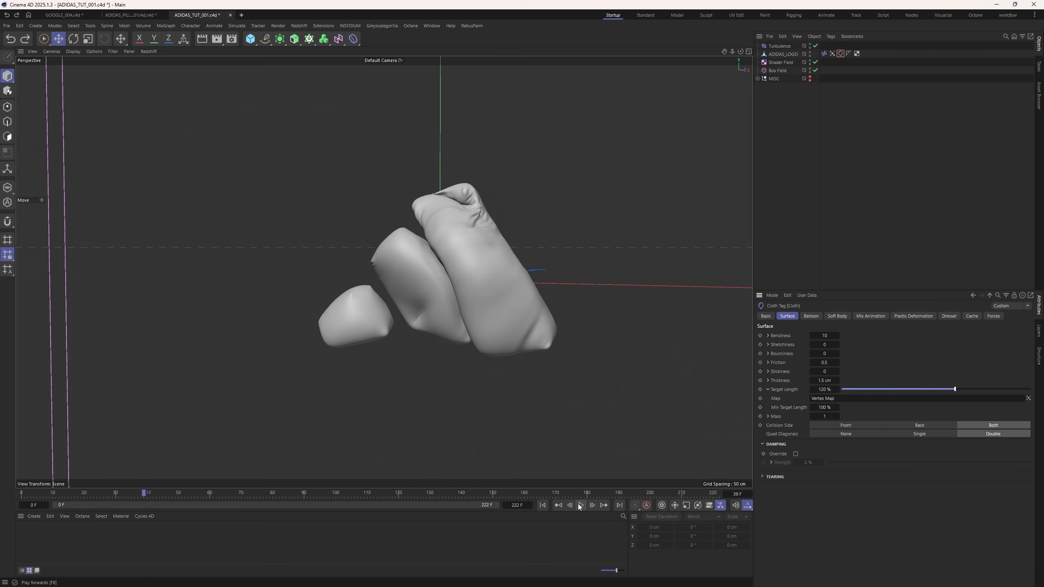
Set the Field Driver's overpressure range on the ADIDAS_LOGO object to a minimum of 0.7 and a maximum of 2.
left_click(808, 316)
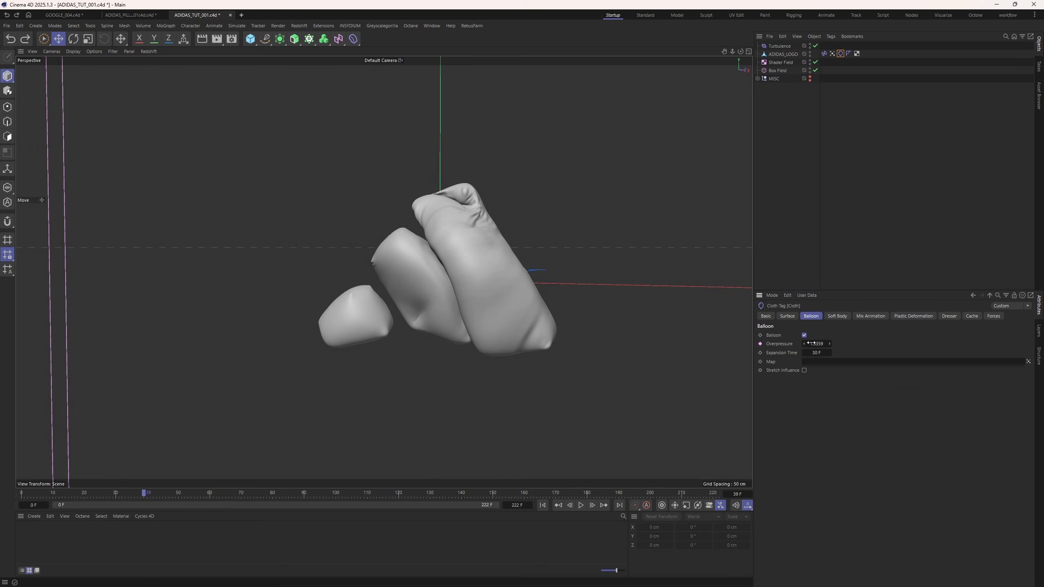
left_click(825, 53)
left_click(801, 317)
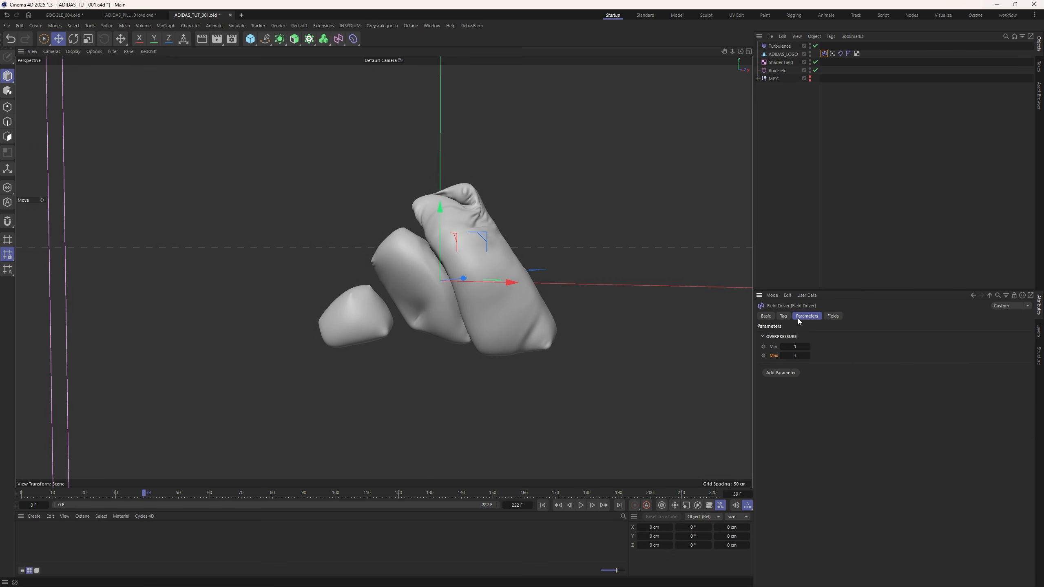
left_click(796, 348)
type("2")
key("shift+Tab")
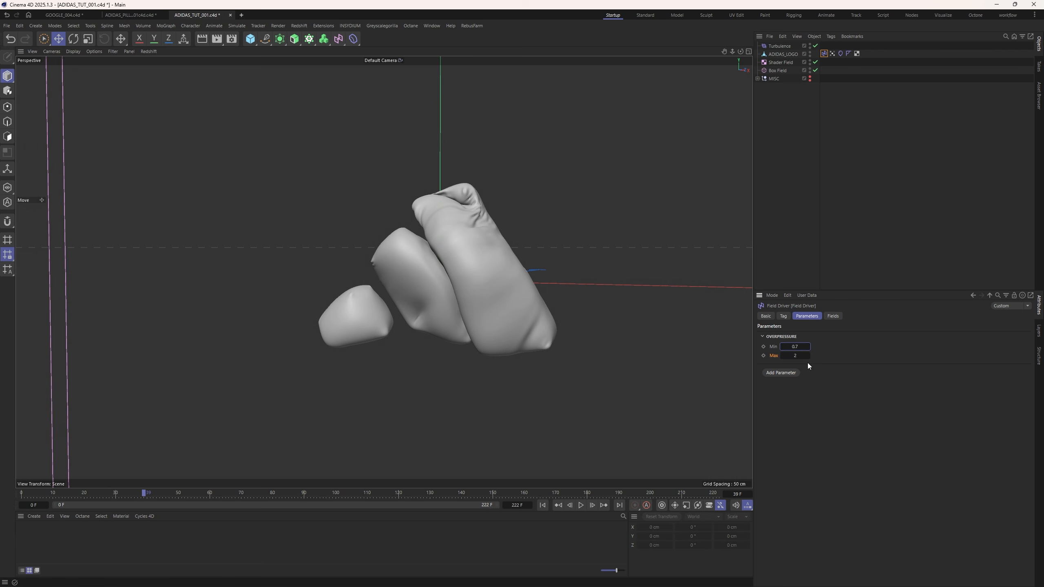
Replay the simulation from the start to frame 37 to check the new overpressure range.
left_click(543, 505)
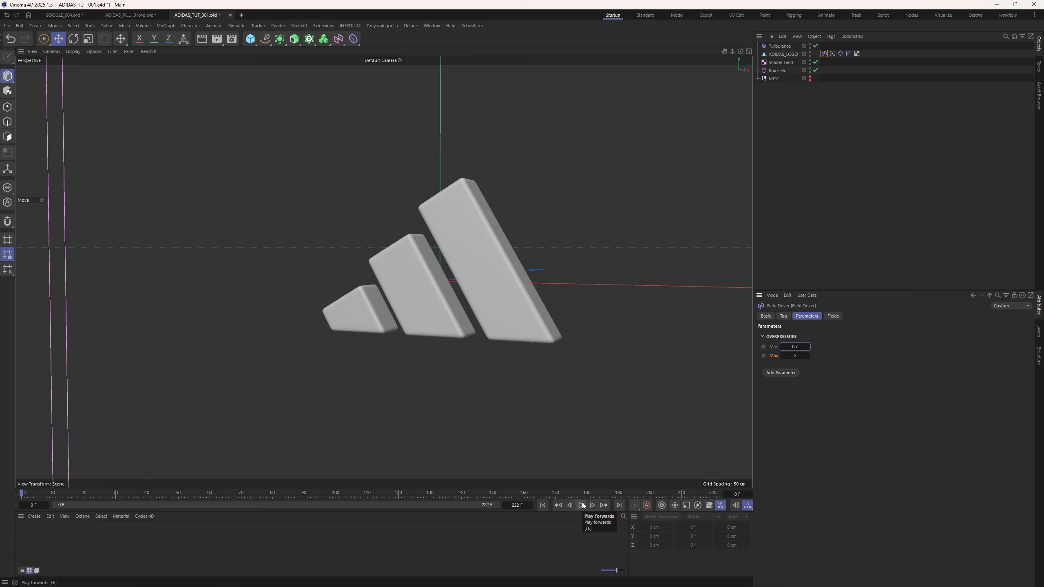
left_click(581, 505)
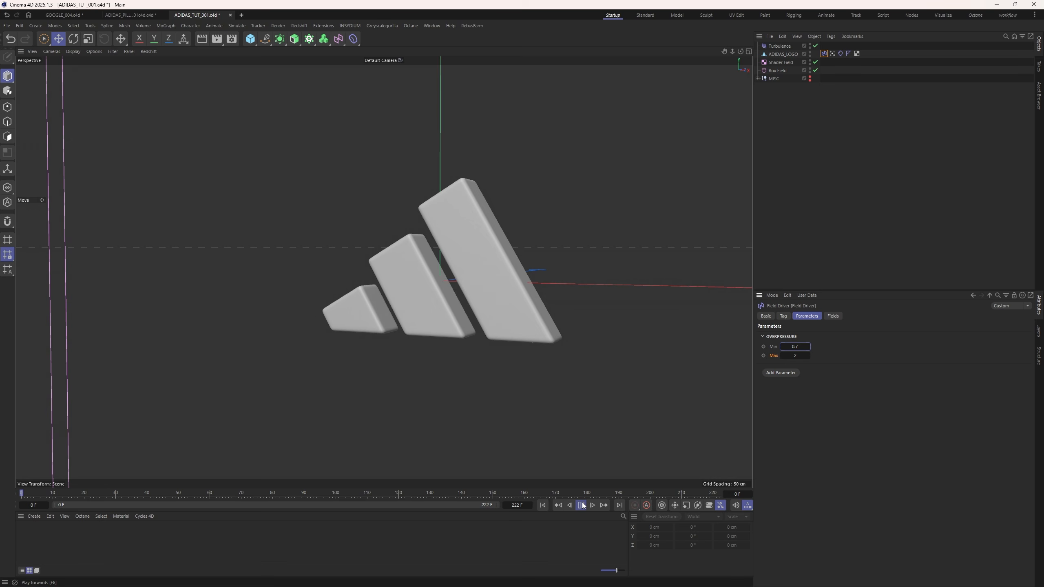
left_click(582, 505)
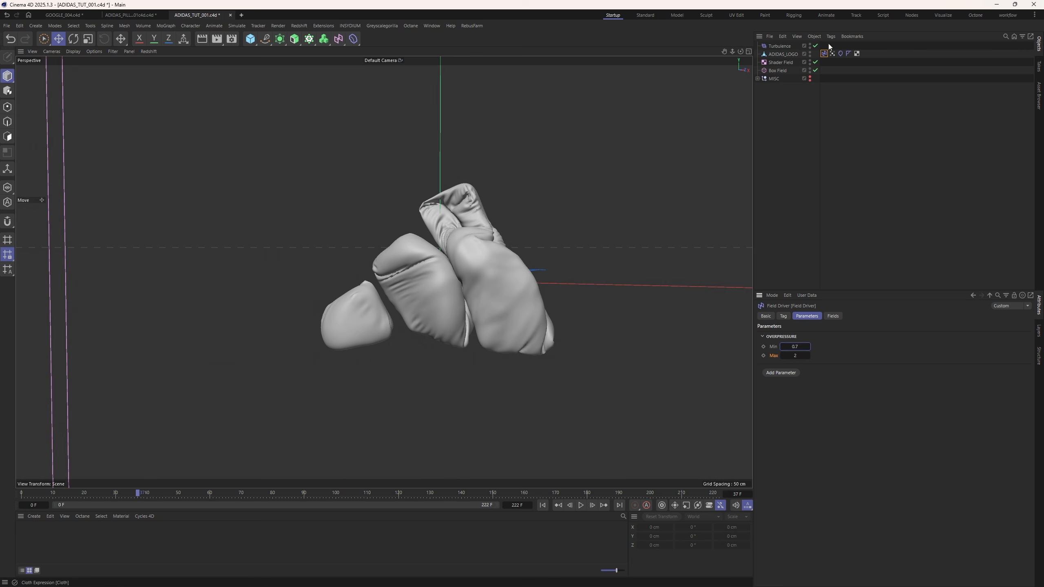
Set the Turbulence strength to about 6 cm and its scale to 32.72%, and replay the simulation from the start to frame 74.
left_click(780, 46)
mouse_move(825, 336)
left_mouse_down()
mouse_move(844, 336)
mouse_move(835, 336)
left_mouse_up()
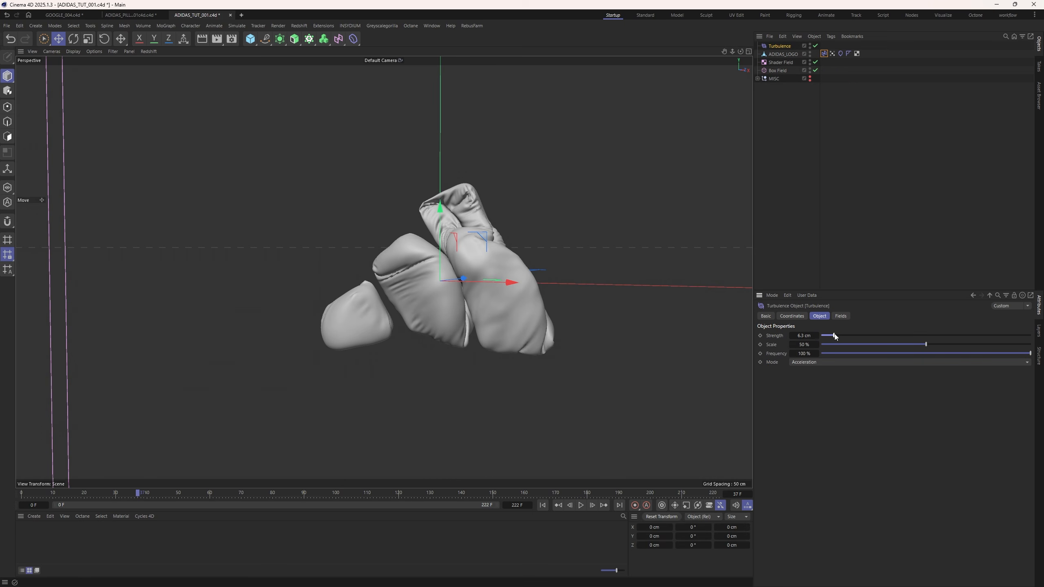
left_click(543, 505)
left_click(580, 505)
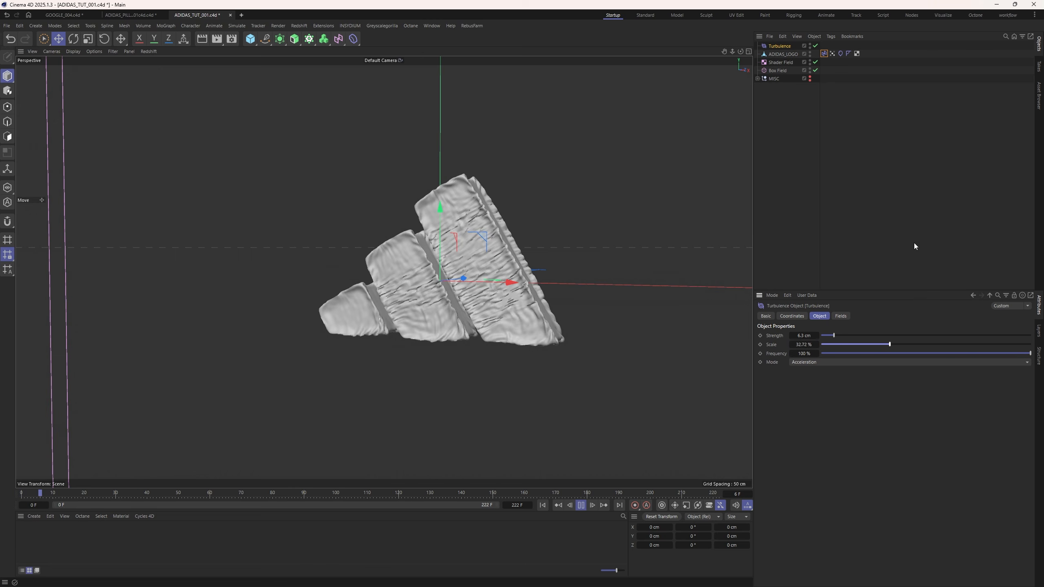
left_click(566, 327)
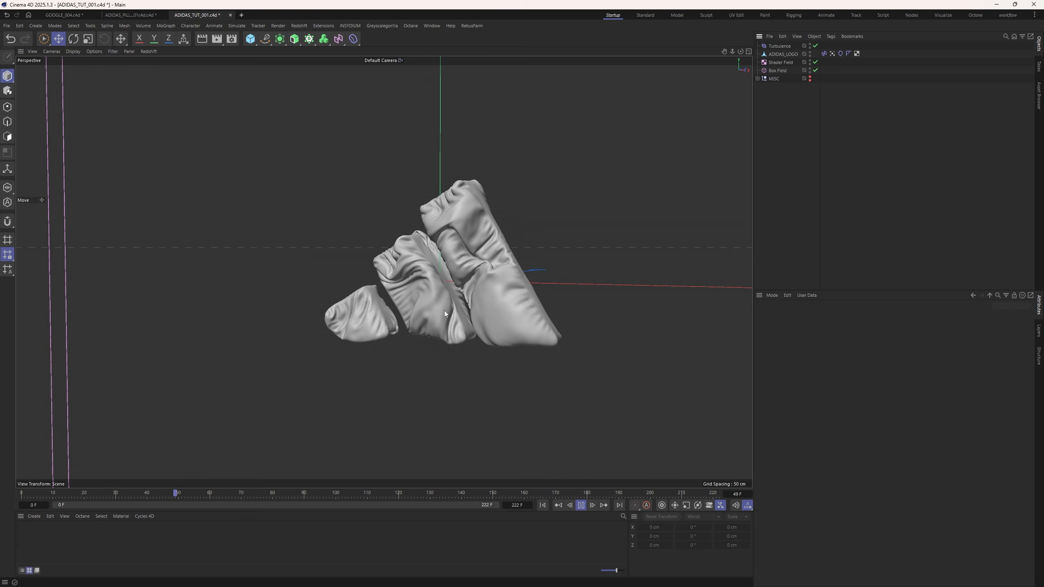
left_click(580, 505)
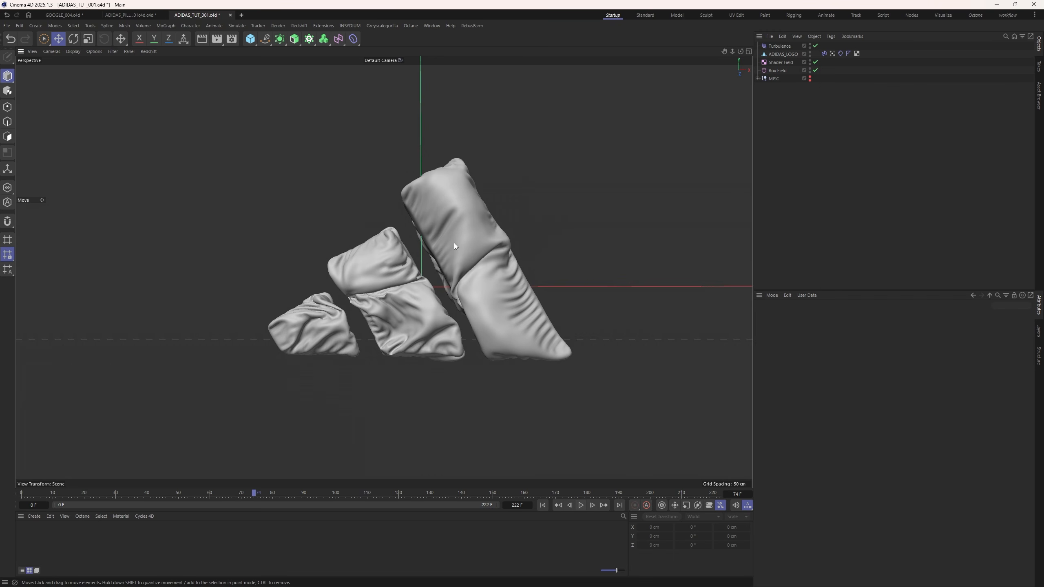
Inspect the wrinkles on the logo bars up close from the front and the side.
scroll(473, 235, "up", 5)
left_click_drag(492, 226, 486, 256, "alt")
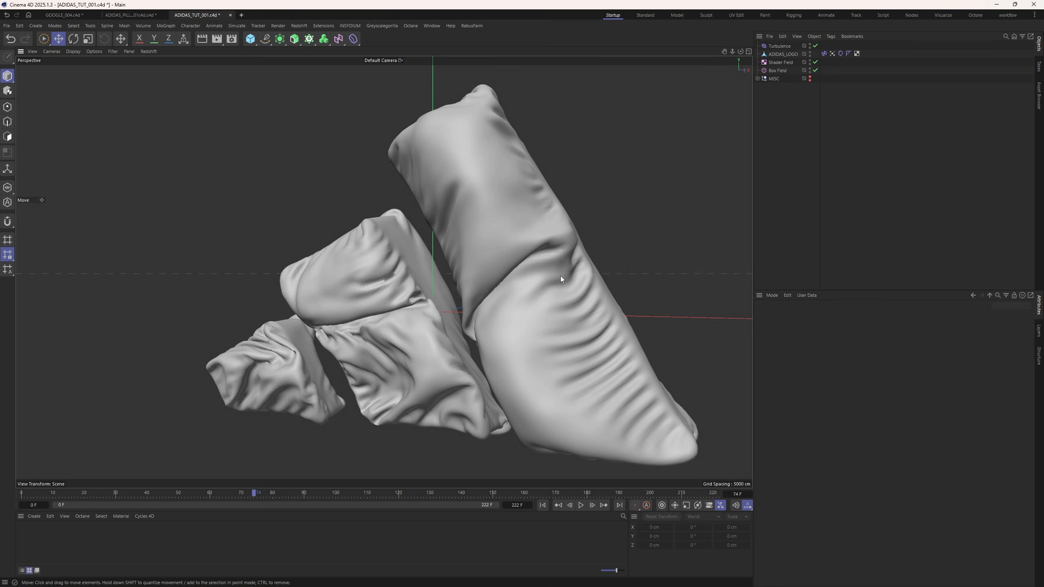
left_click_drag(551, 253, 515, 274, "alt")
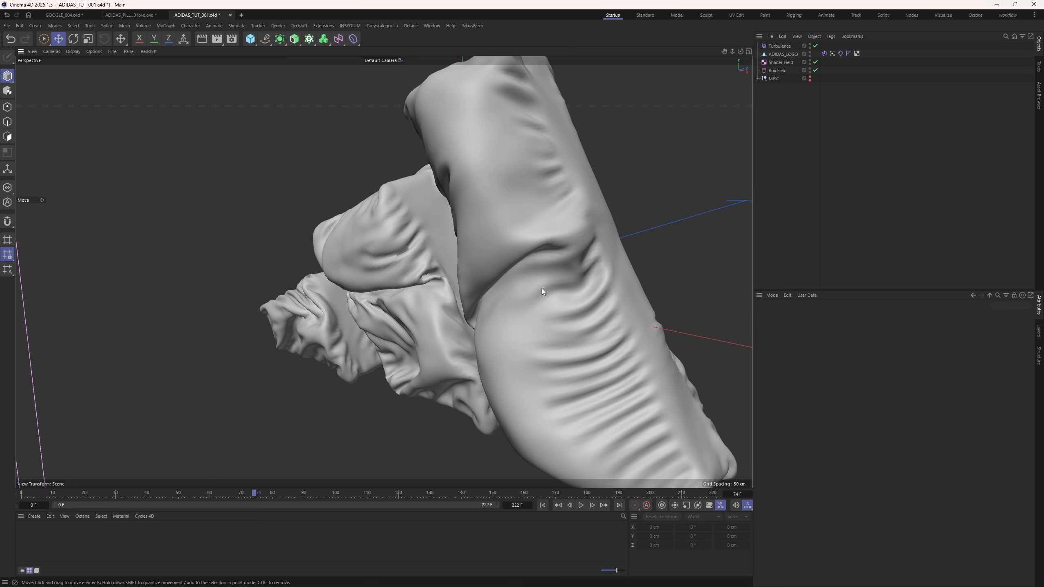
scroll(508, 242, "down", 3)
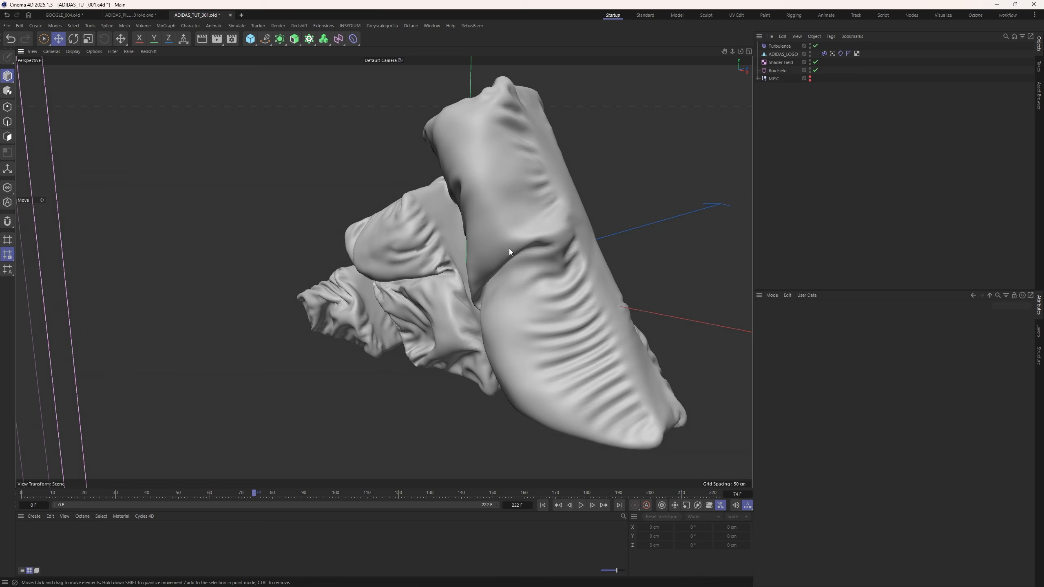
left_click_drag(509, 248, 550, 190, "alt")
middle_click_drag(551, 190, 510, 209, "alt")
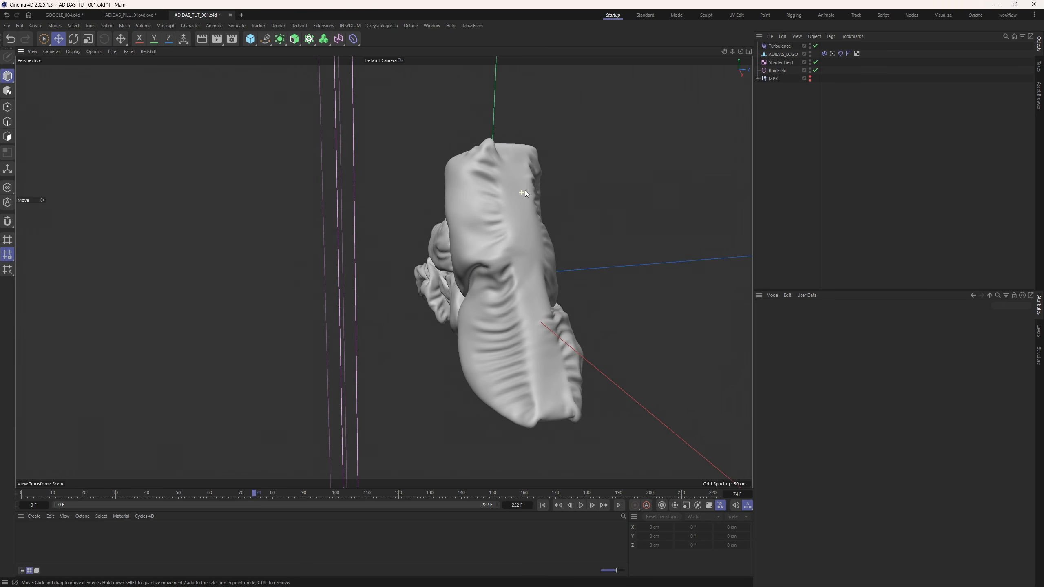
scroll(522, 189, "up", 4)
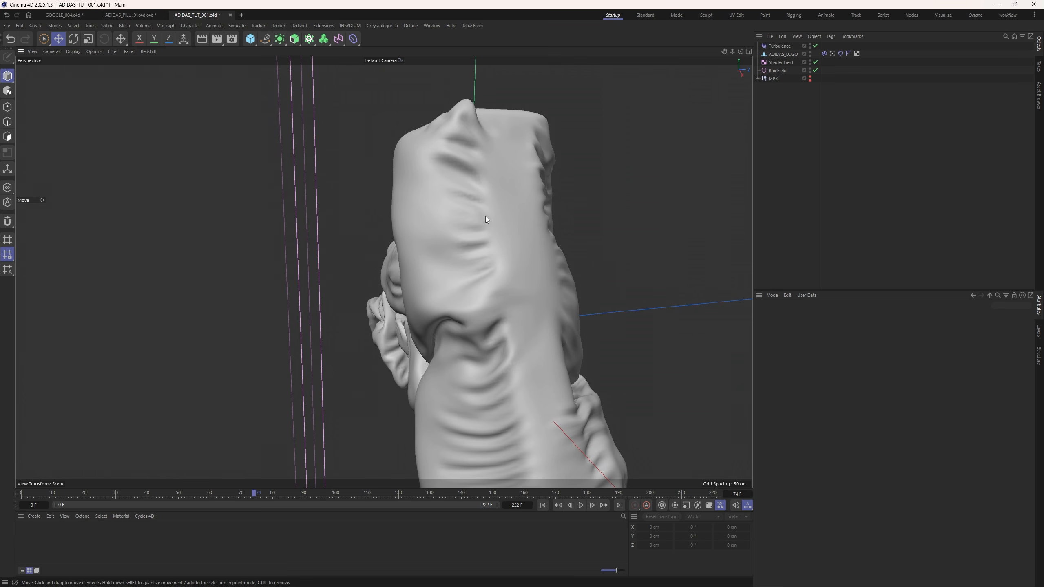
Return to frame 0 and delete the Freeze layer from the Vertex Map's fields.
left_click(832, 53)
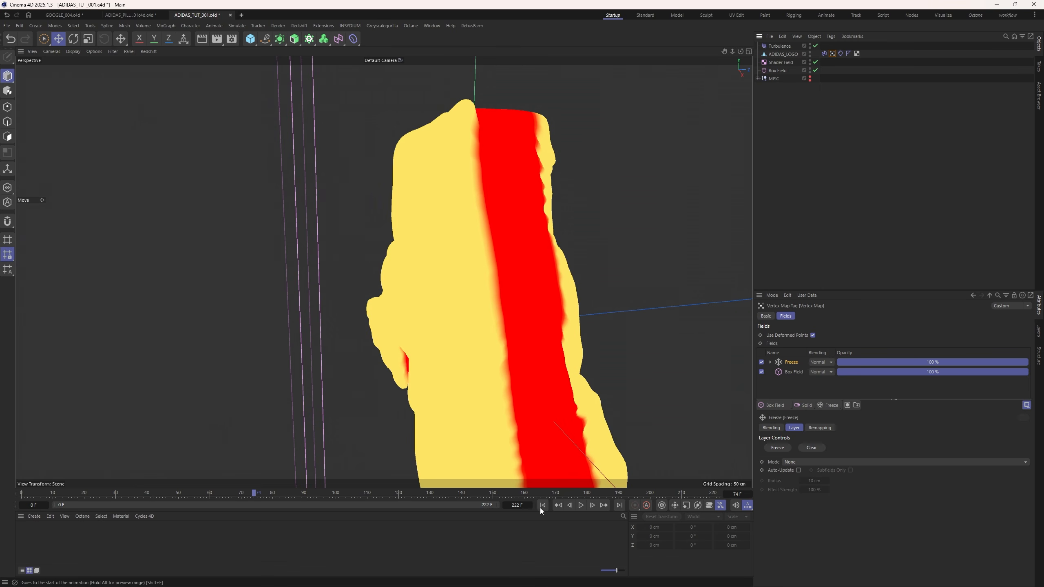
left_click(542, 507)
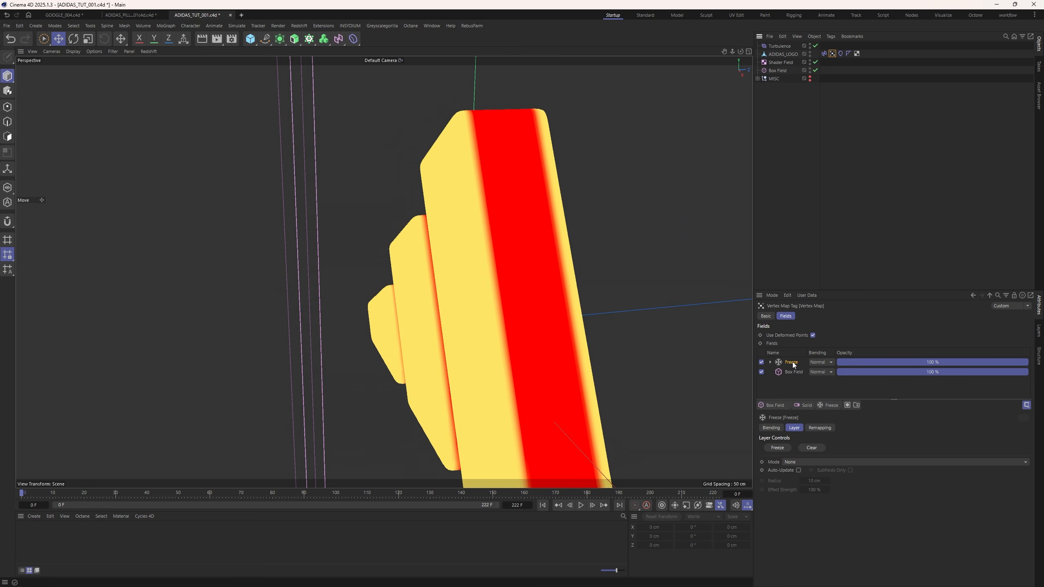
key("Delete")
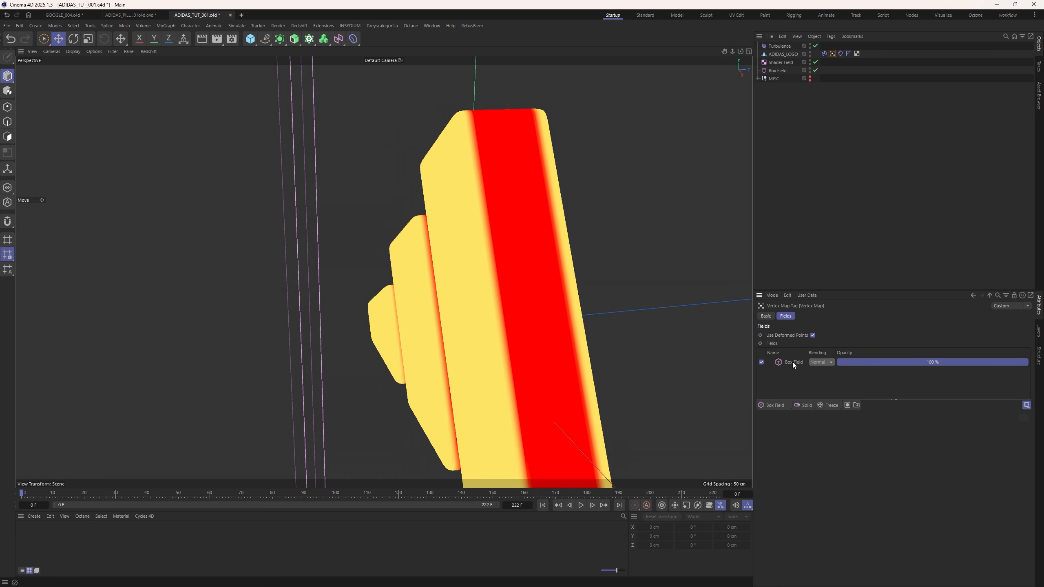
Reduce the Box Field's Inner Offset and fine-tune its Size Z to narrow the red band along the logo's side.
left_click(793, 362)
left_click(819, 429)
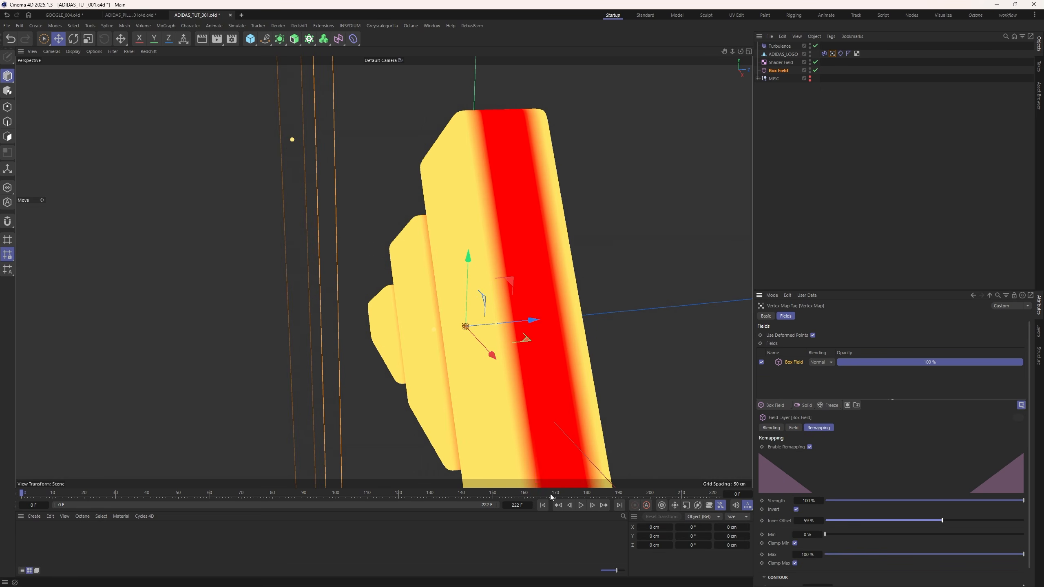
left_click(794, 428)
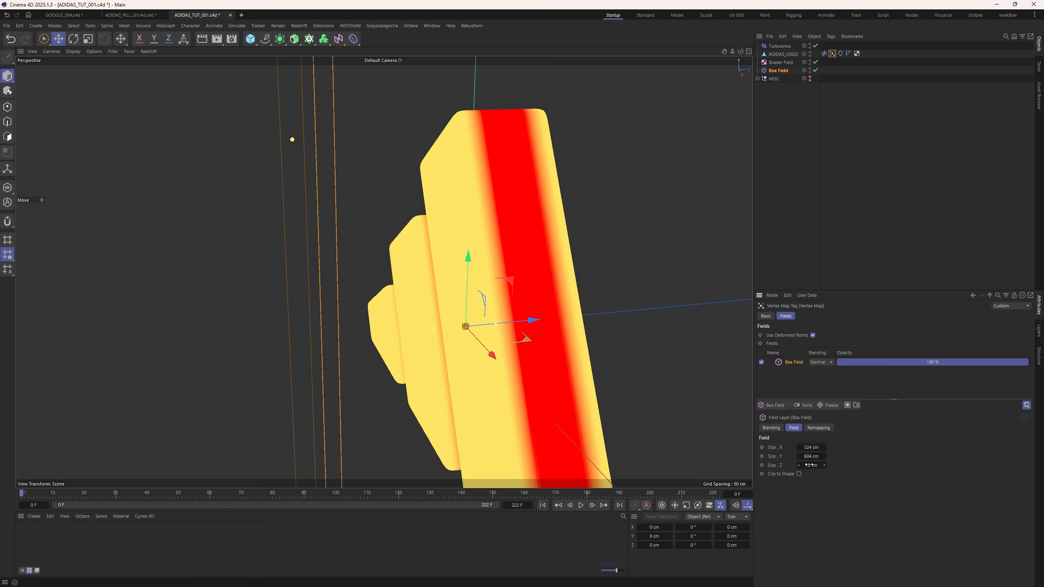
left_click(819, 429)
left_click_drag(950, 521, 886, 521)
left_click(794, 428)
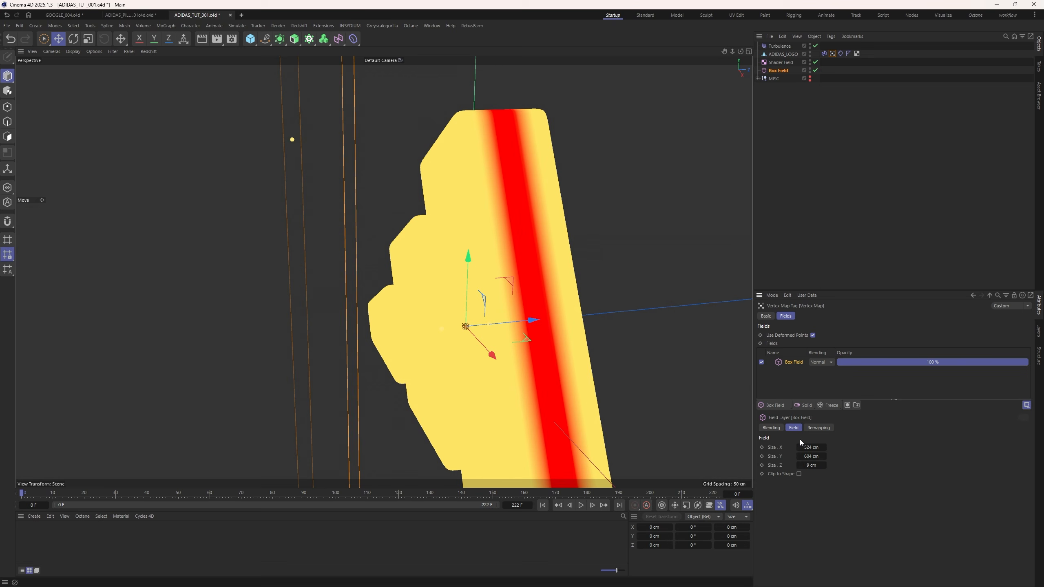
left_click(824, 466)
left_click(824, 466)
Add a Freeze layer above the Box Field in the Vertex Map and freeze the adjusted weights.
left_click(852, 244)
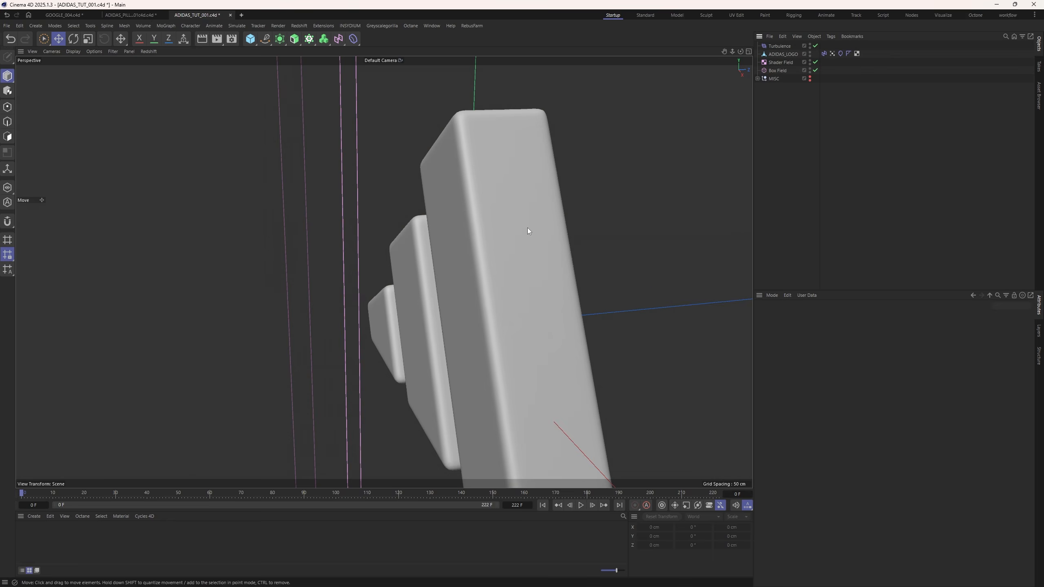
scroll(529, 230, "down", 2)
key("ctrl+z")
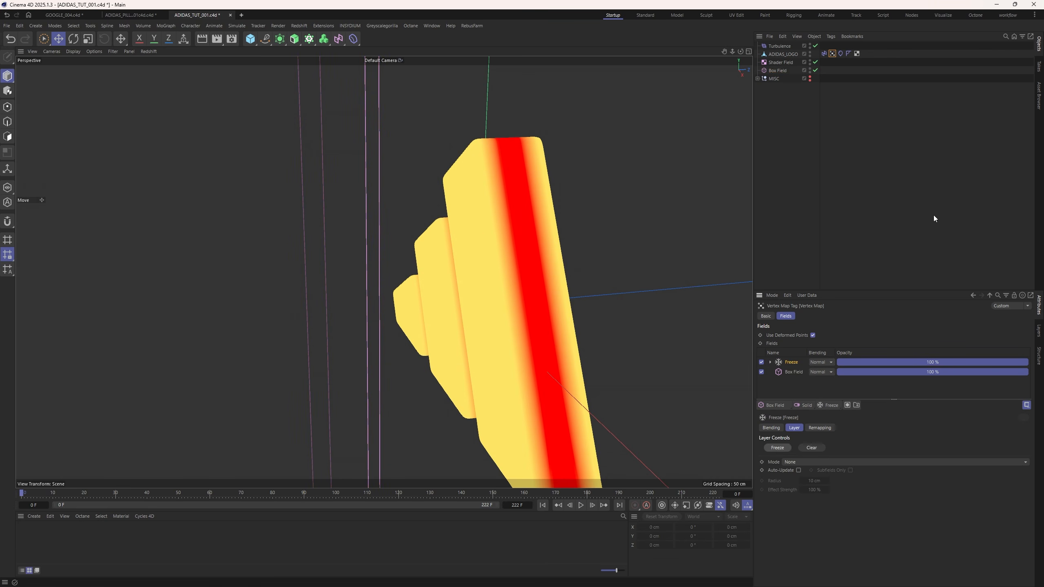
left_click(934, 217)
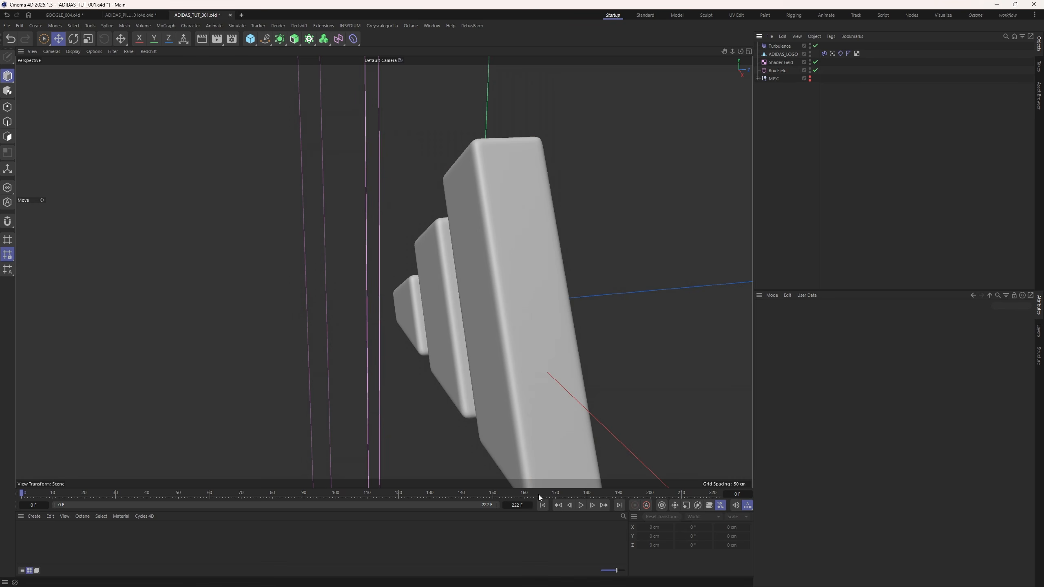
Play the simulation to frame 42 and inspect the logo's folds from the front.
left_click(581, 505)
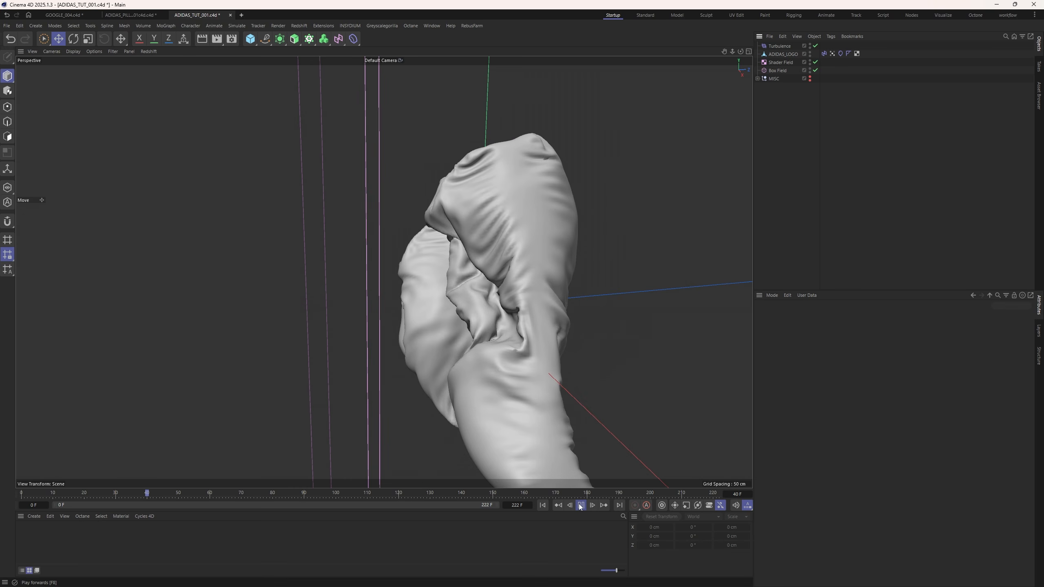
left_click(581, 506)
left_click_drag(461, 313, 584, 305, "alt")
scroll(485, 294, "down", 2)
left_click_drag(485, 293, 500, 292, "alt")
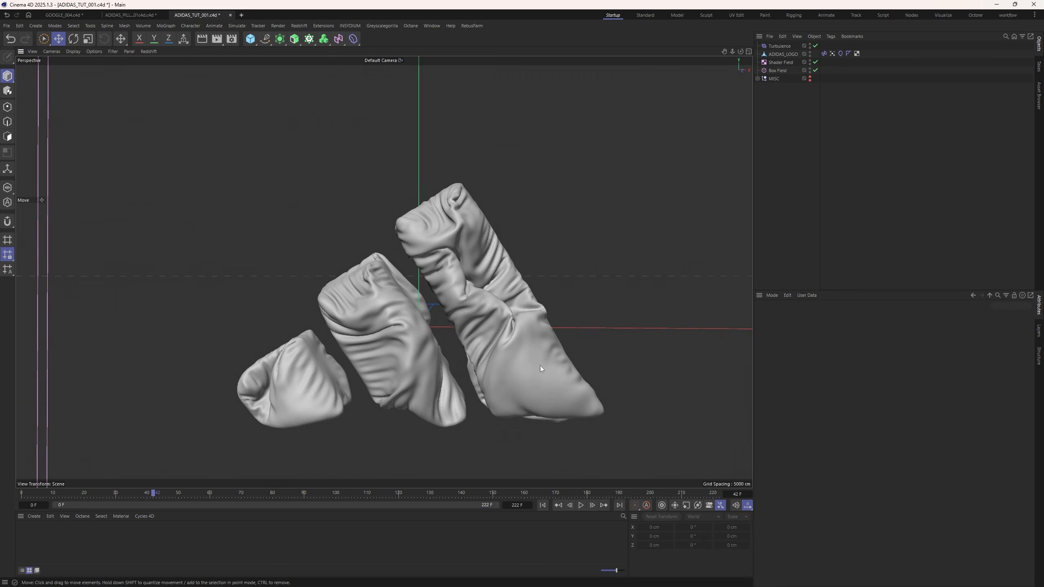
Continue the simulation to frame 93 and centre the logo in view.
left_click(581, 505)
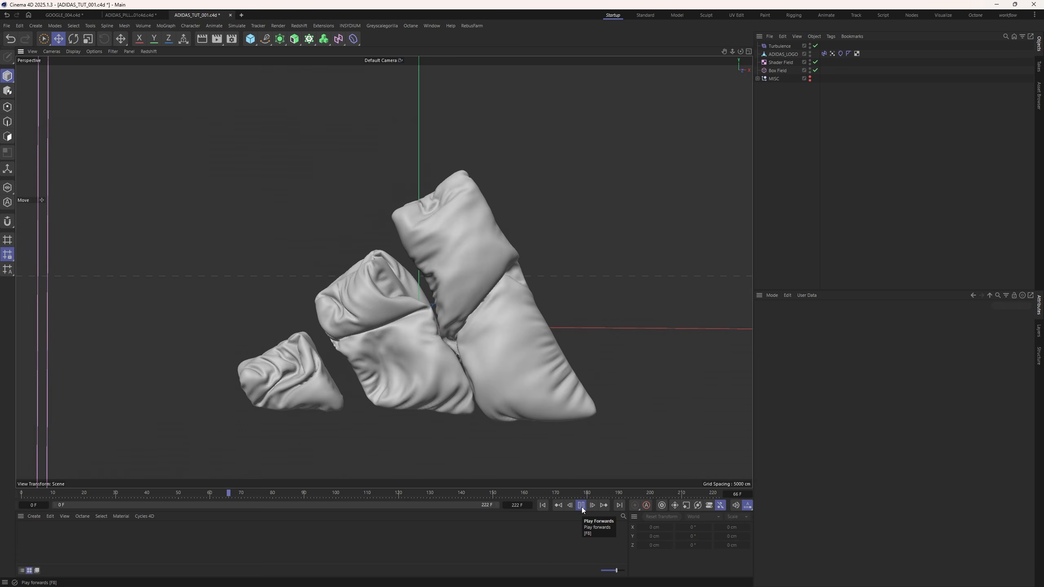
left_click(581, 506)
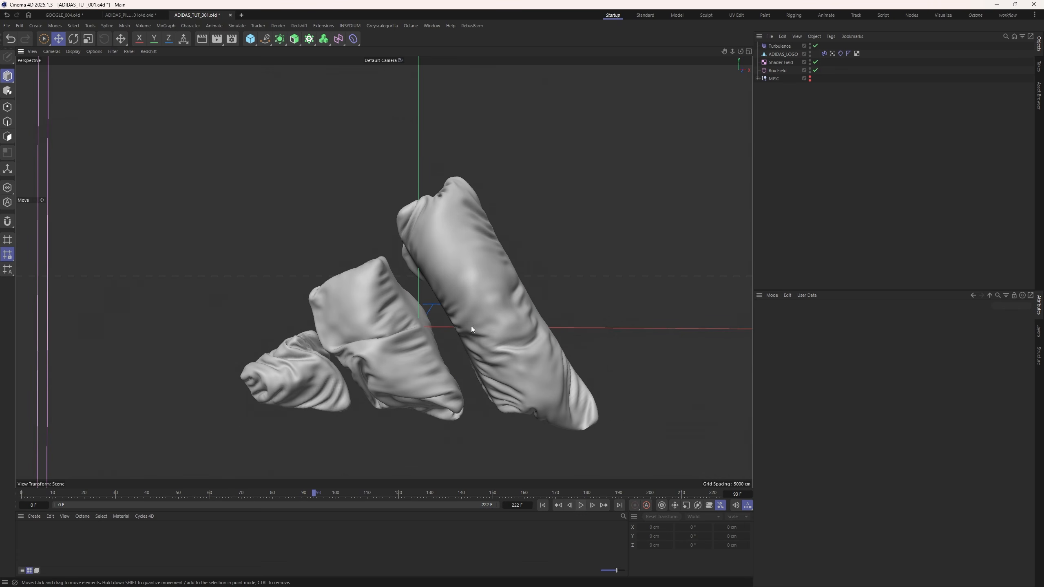
middle_click_drag(486, 386, 455, 289, "alt")
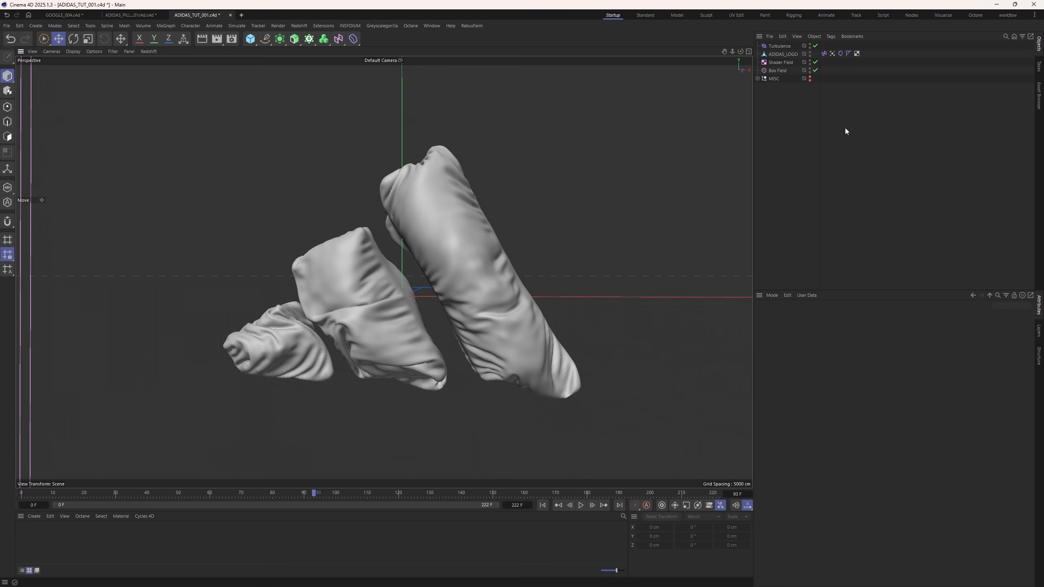
Review the Cloth tag's balloon and surface settings, including the vertex-mapped Target Length.
left_click(841, 53)
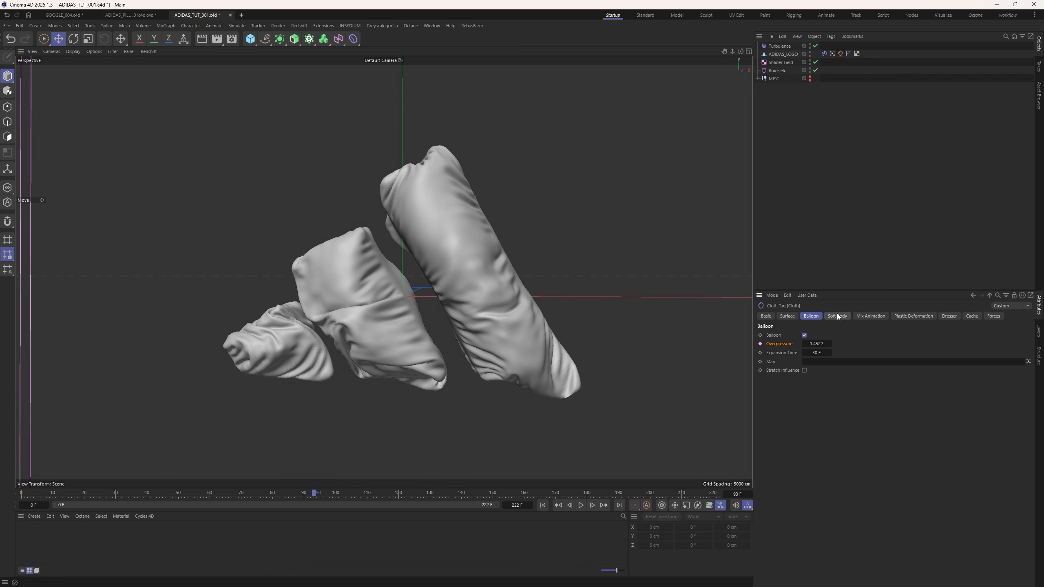
left_click(787, 316)
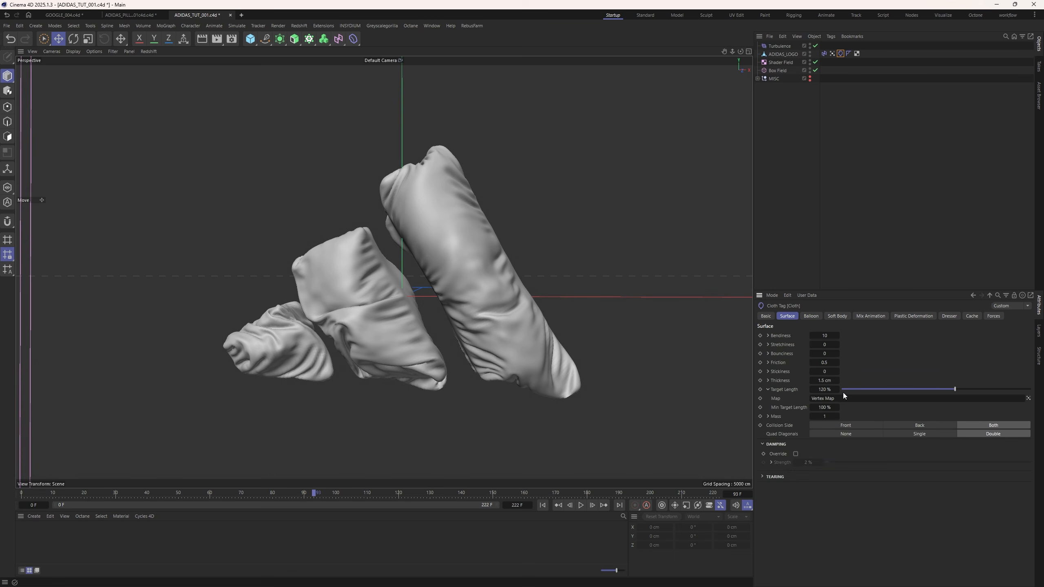
left_click(831, 390)
left_click(836, 99)
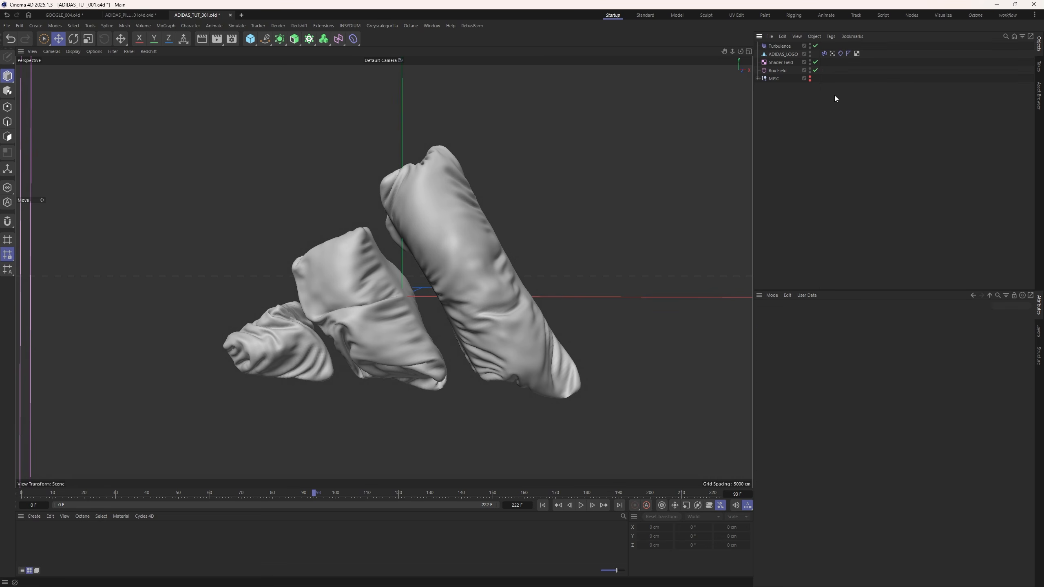
Inspect the vertex map's weights from the side, and view the simulated logo at frame 73 from the front.
left_click(823, 54)
left_click(832, 54)
left_click_drag(431, 272, 342, 324, "alt")
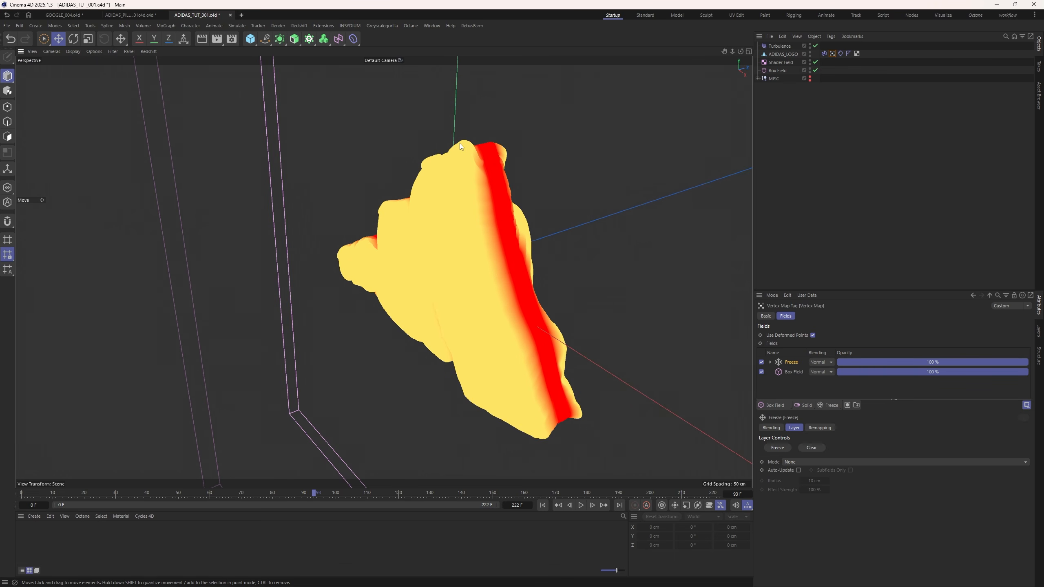
left_click_drag(468, 232, 380, 267, "alt")
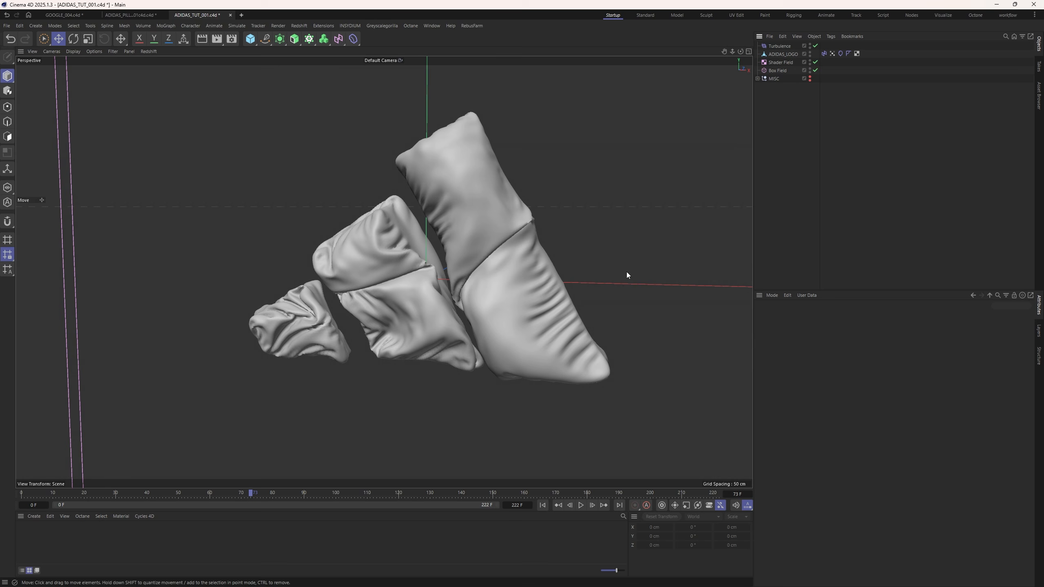
left_click_drag(488, 265, 500, 247, "alt")
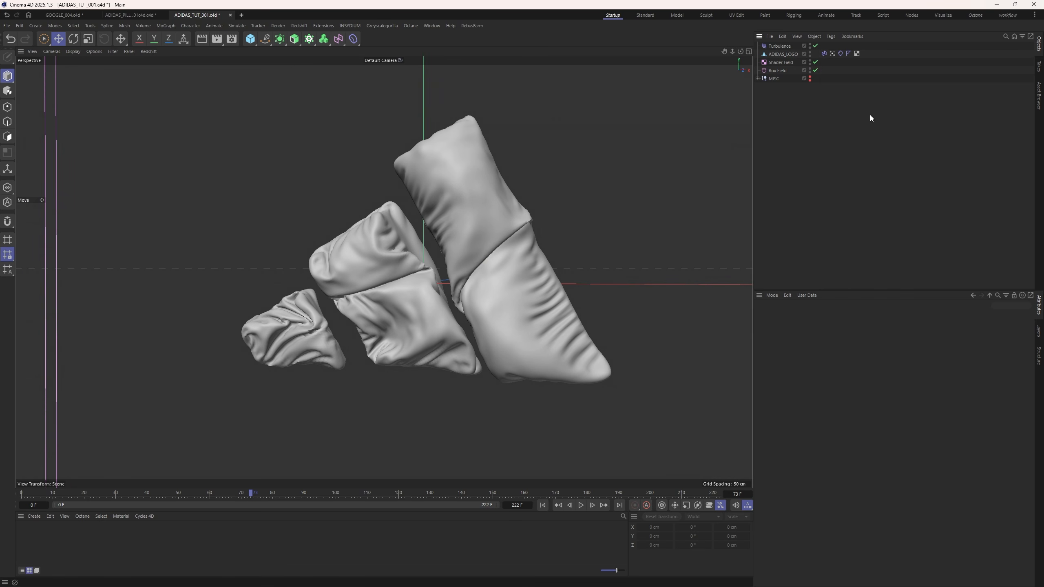
Review the Cloth tag's surface and balloon settings, and inspect the vertex map's weights from the side.
left_click(840, 54)
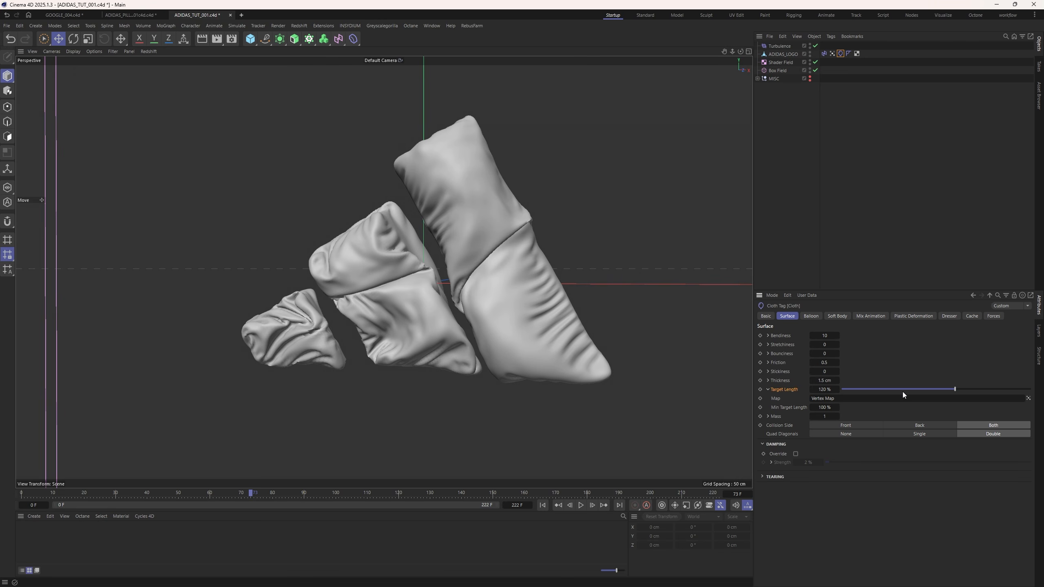
left_click(811, 316)
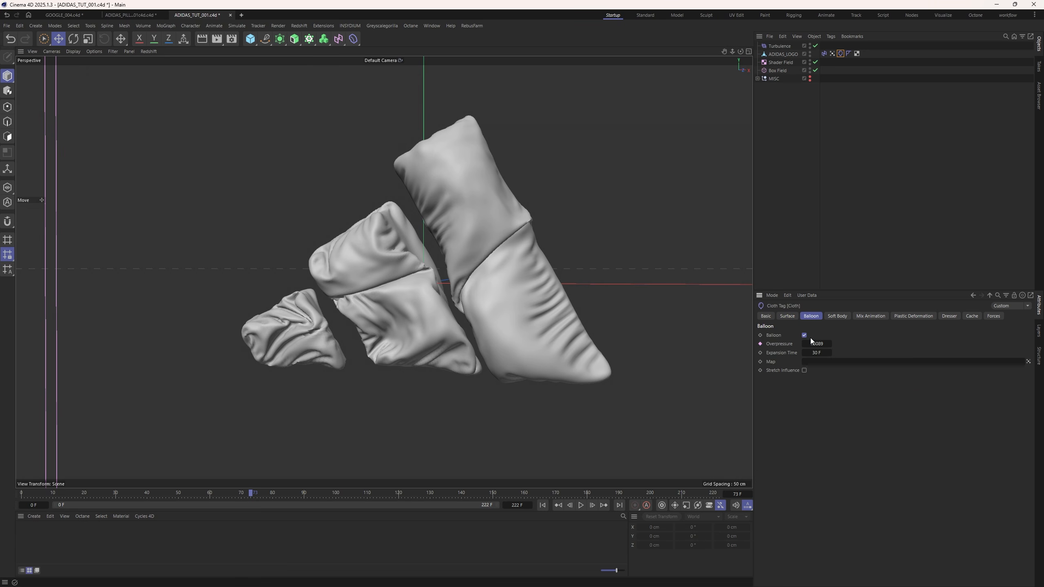
left_click(833, 53)
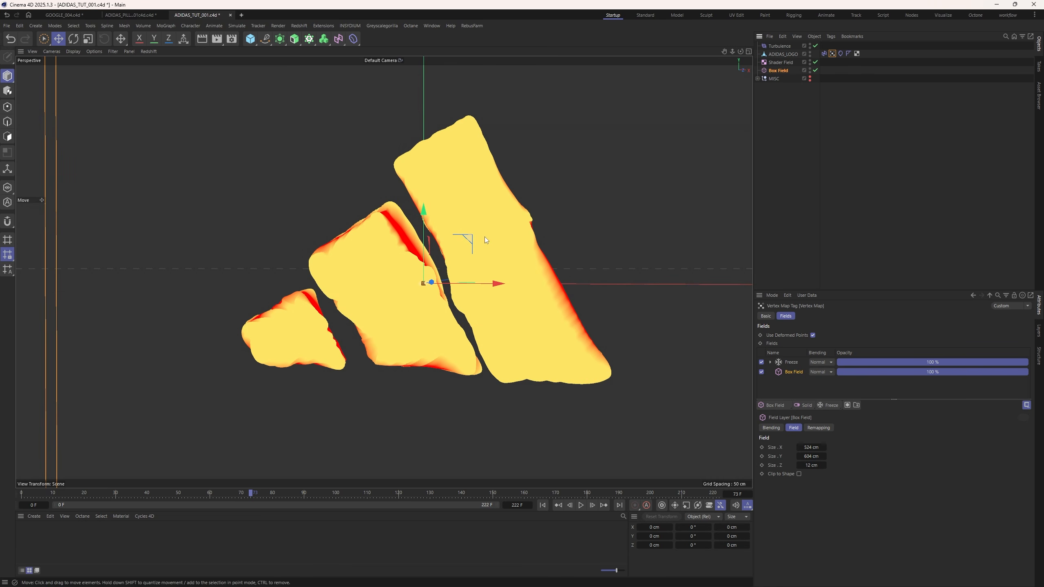
left_click_drag(484, 236, 406, 272, "alt")
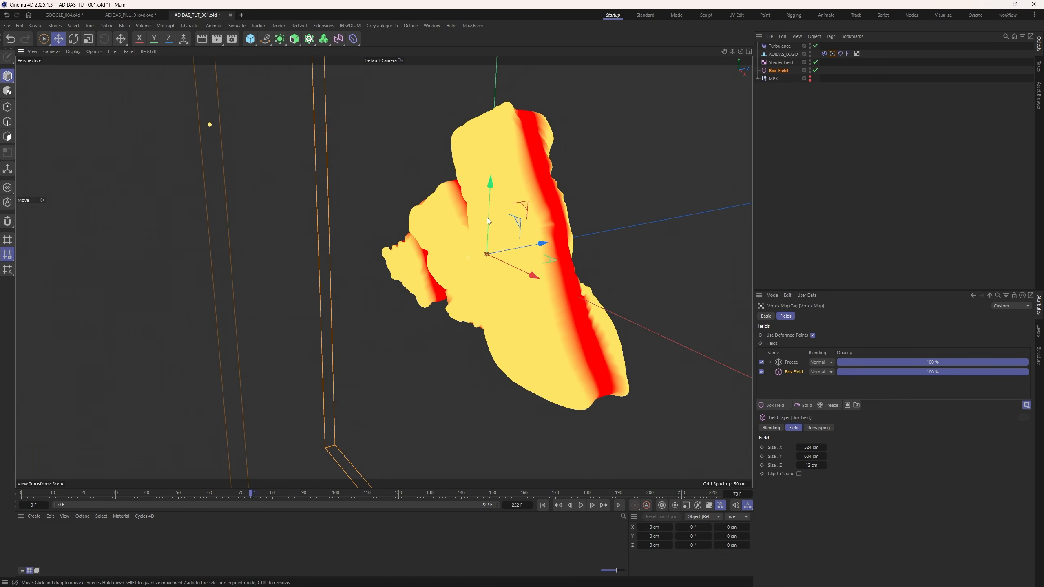
left_click_drag(470, 256, 544, 253, "alt")
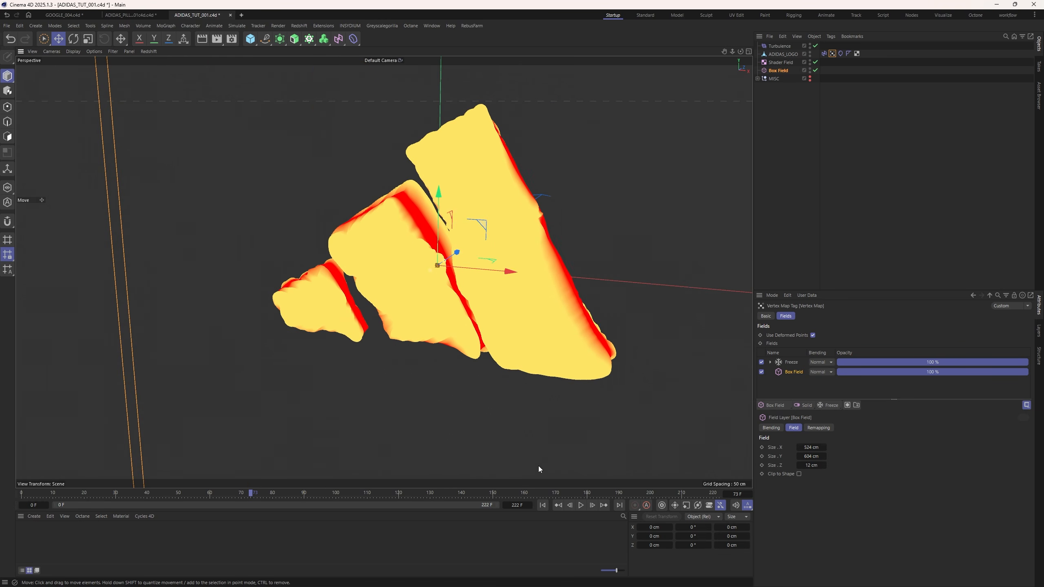
Replay the simulation from frame 0 to frame 45 and inspect the logo's folds up close.
left_click(542, 505)
left_click(608, 469)
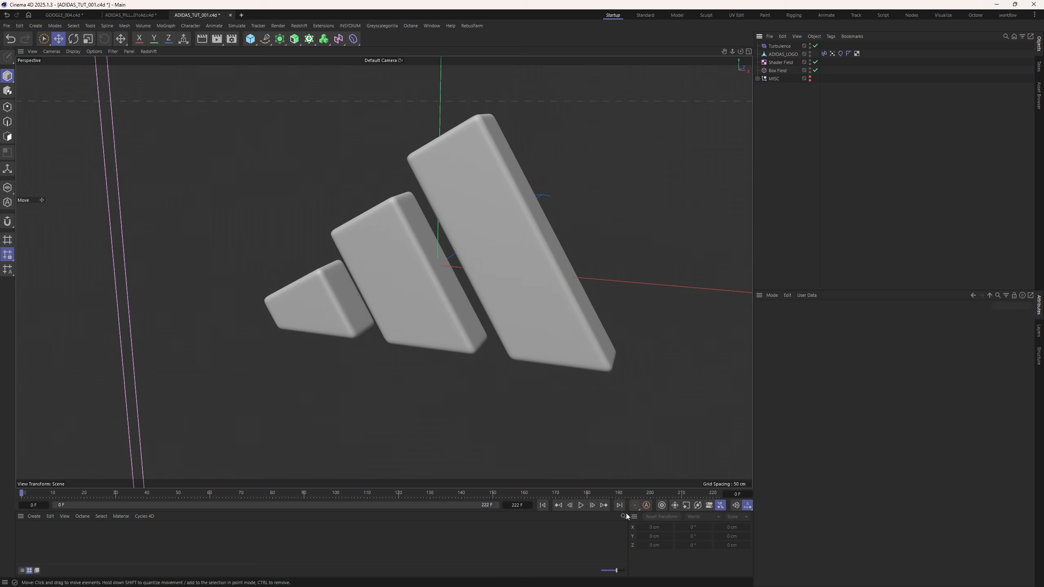
left_click(581, 505)
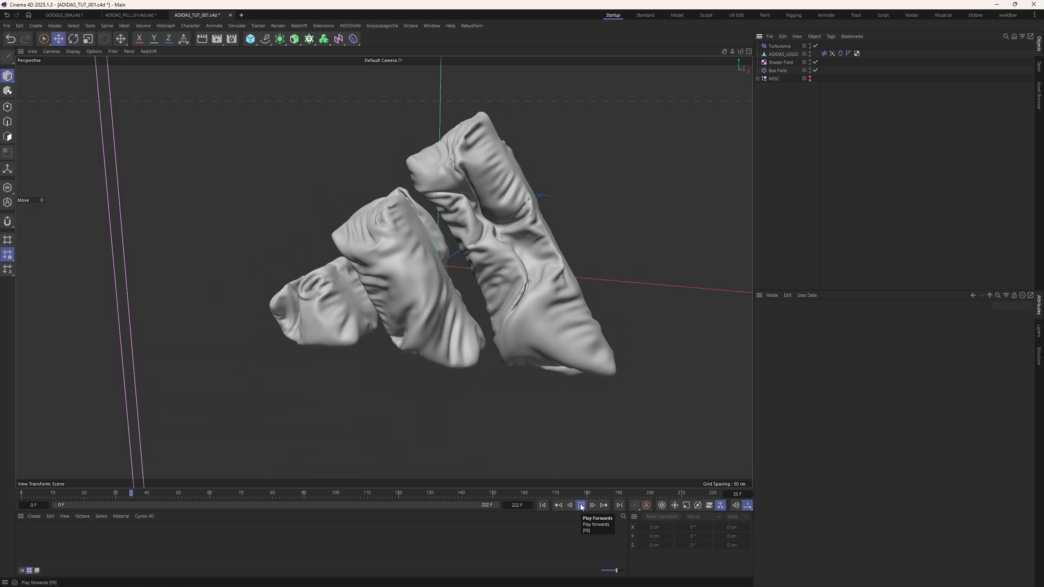
left_click(582, 506)
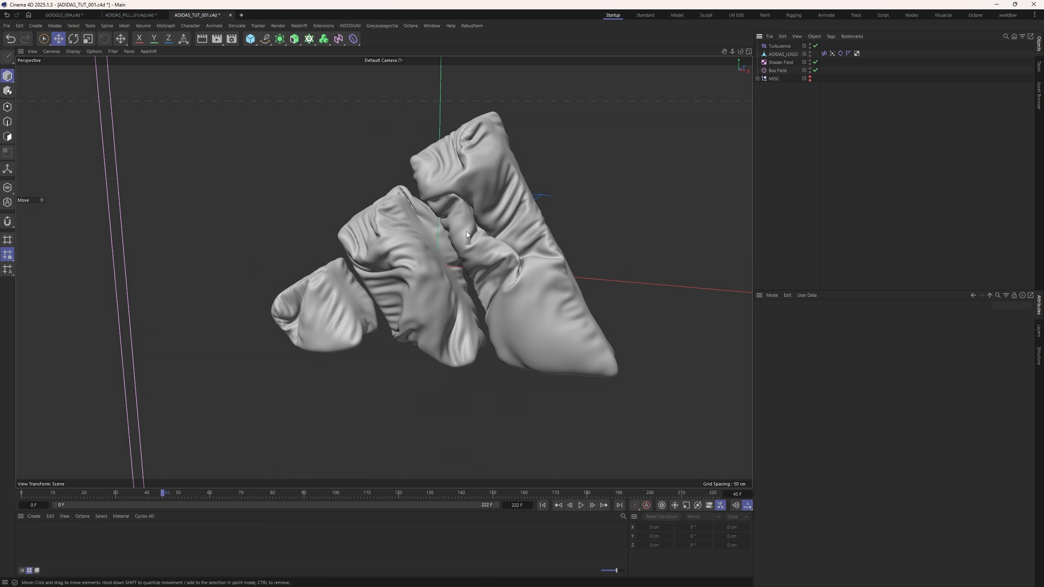
scroll(467, 232, "up", 5)
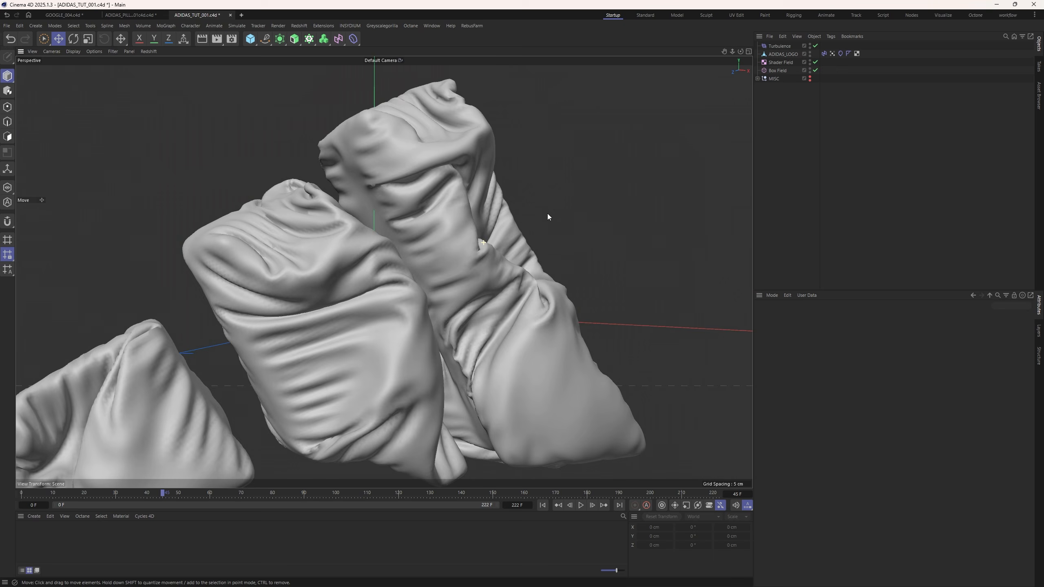
left_click_drag(549, 215, 469, 238, "alt")
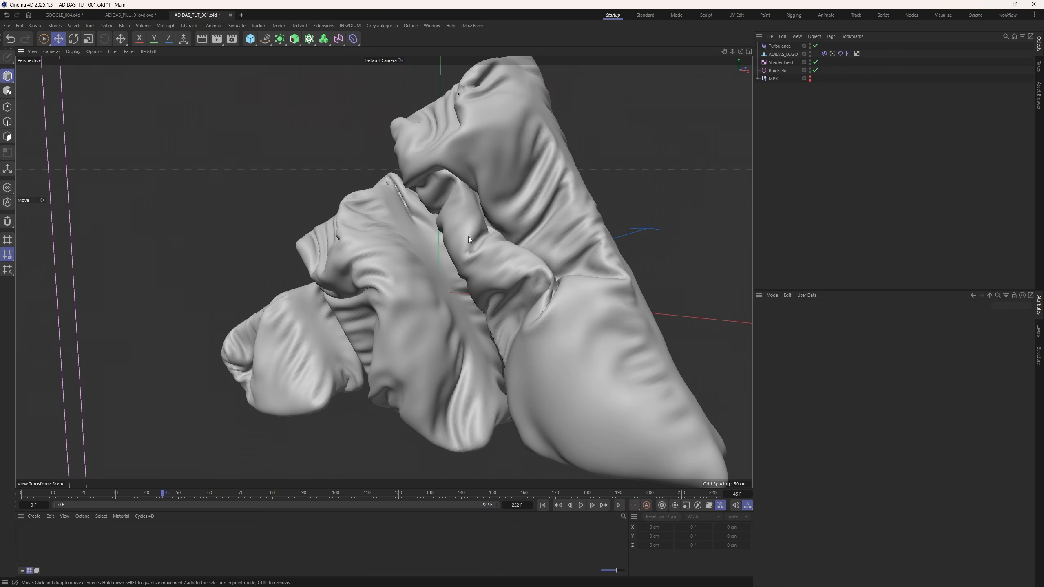
left_click_drag(480, 148, 444, 224, "alt")
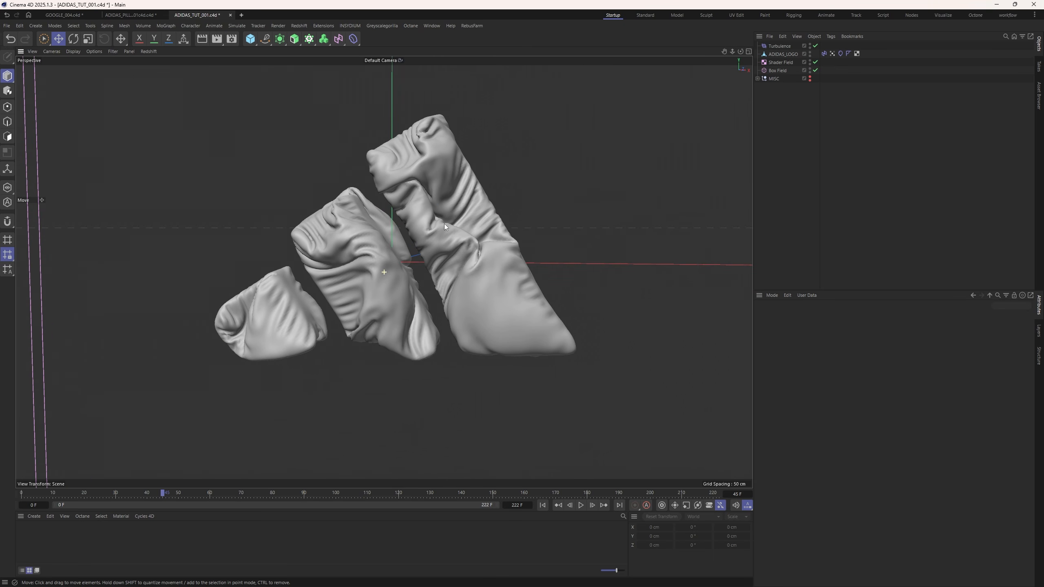
Continue the simulation to frame 53 and examine the logo and its vertex map from the side.
left_click(583, 506)
left_click_drag(481, 289, 347, 293, "alt")
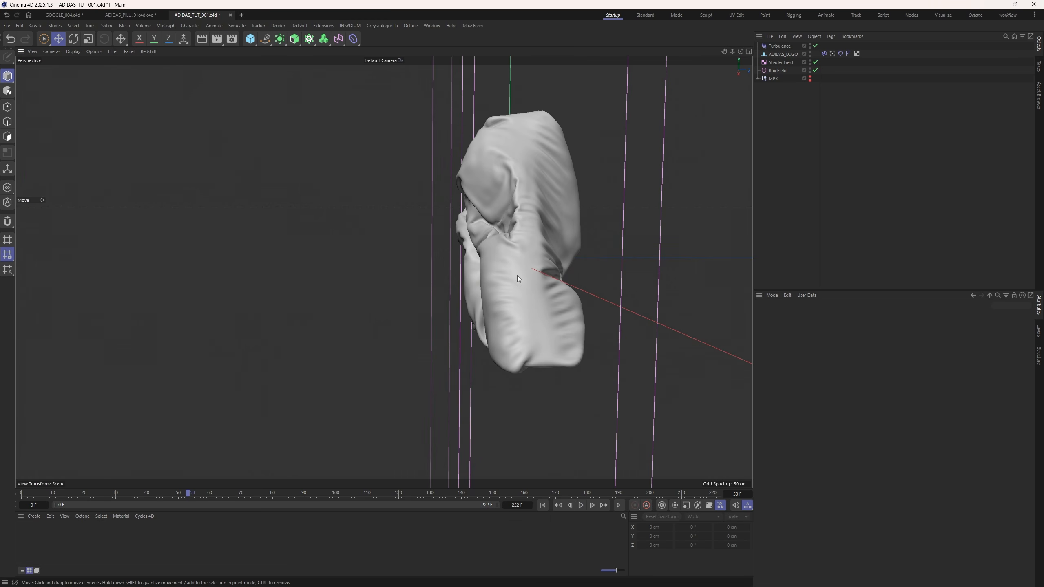
left_click_drag(517, 276, 470, 248, "alt")
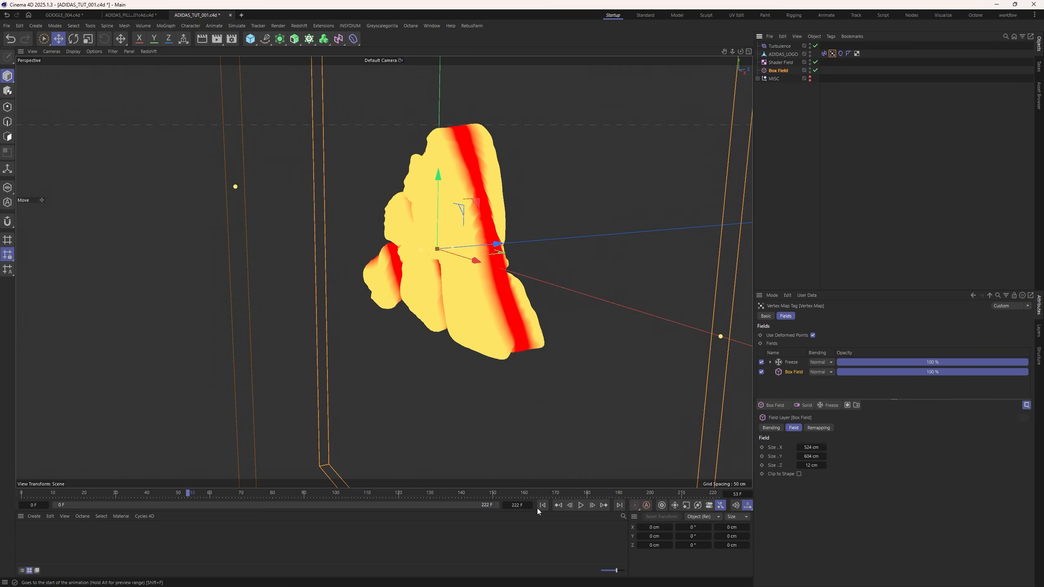
left_click(510, 208)
Return to a front view of the logo and play the simulation on to frame 111.
left_click_drag(418, 243, 535, 201, "alt")
scroll(421, 222, "up", 1)
middle_click_drag(434, 198, 447, 194, "alt")
right_click_drag(428, 214, 415, 227, "alt")
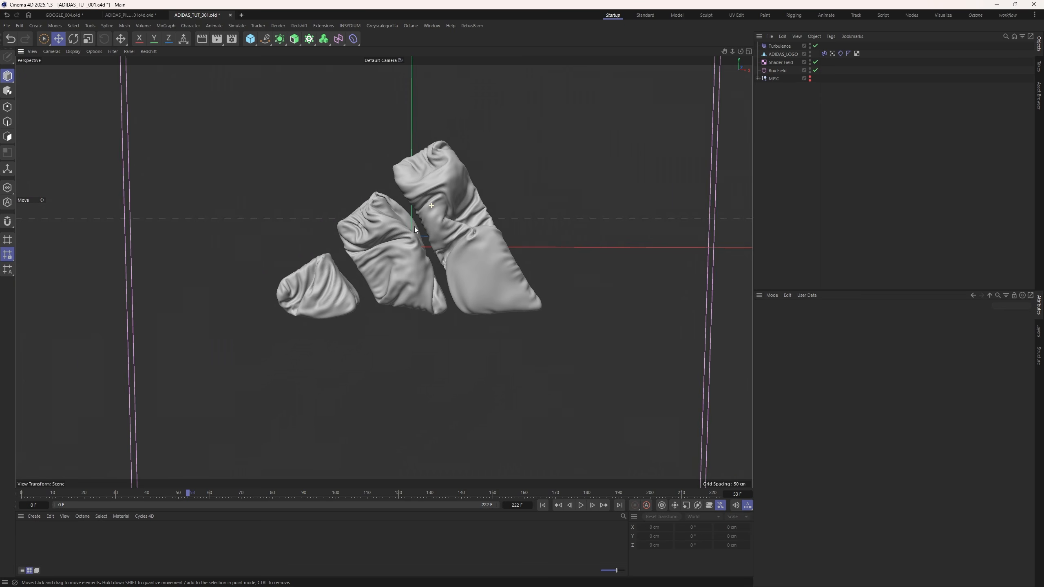
left_click_drag(414, 227, 429, 208, "alt")
right_click_drag(425, 242, 449, 228, "alt")
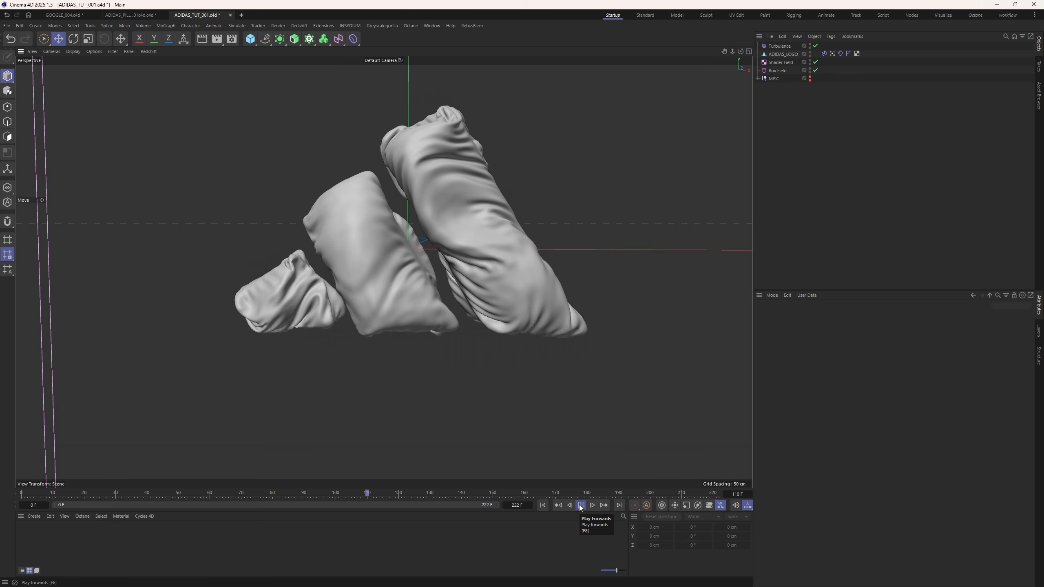
left_click(580, 505)
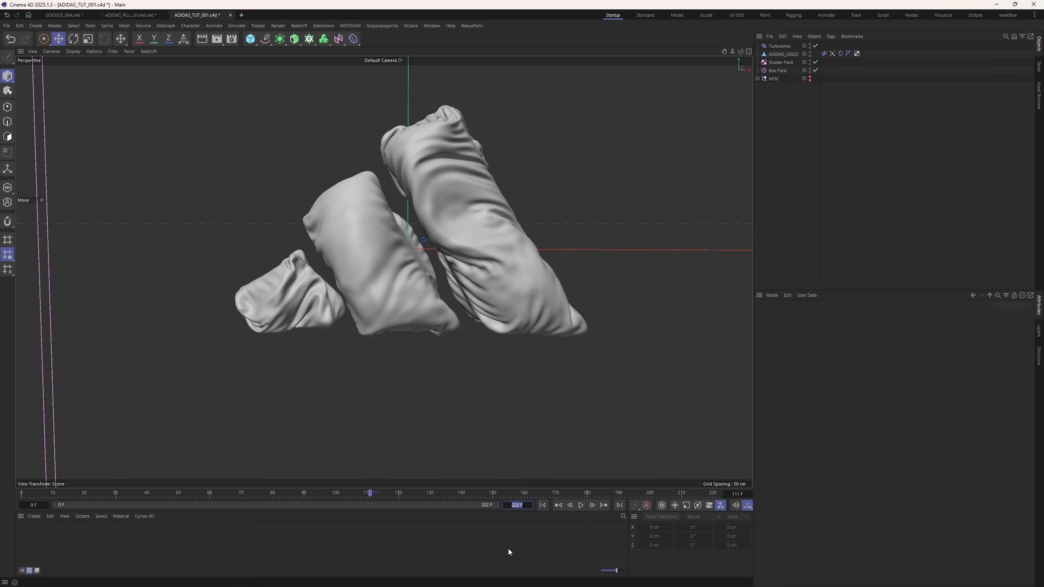
Set the timeline's end frame to 210 and cache the cloth object from frame 0.
type("210")
key("Return")
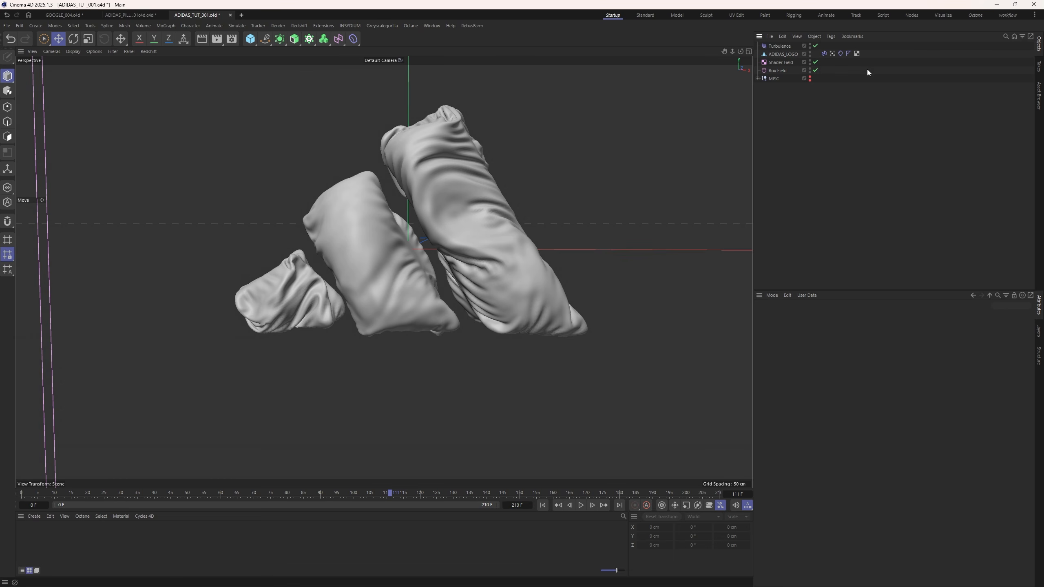
left_click(842, 54)
left_click(973, 316)
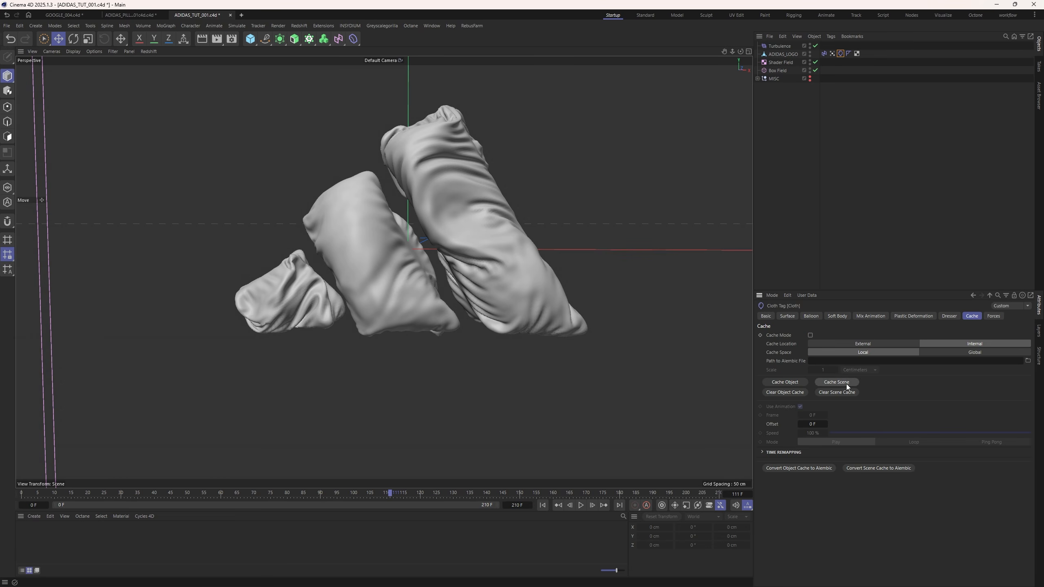
left_click(555, 506)
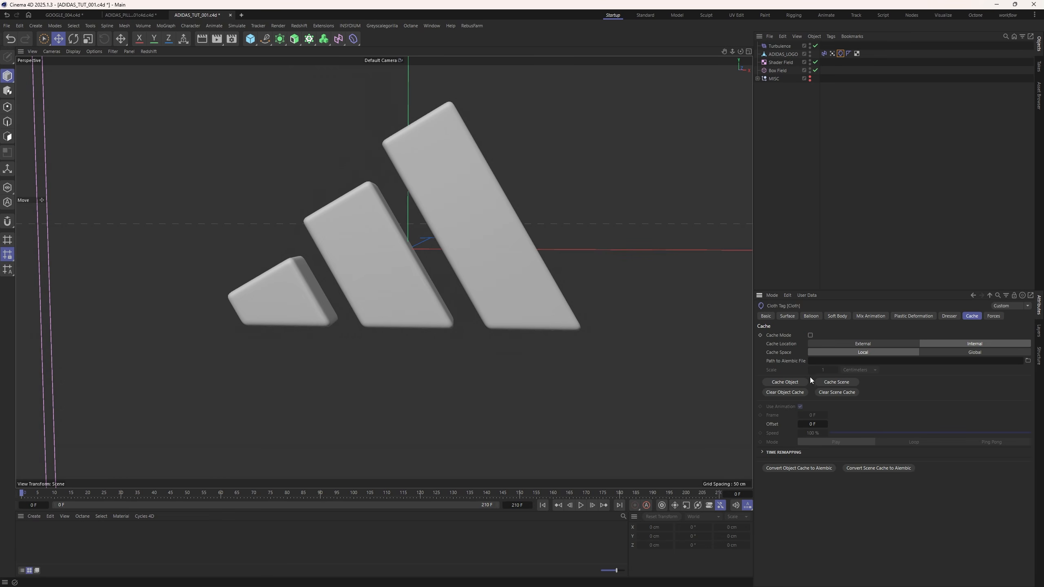
left_click(786, 382)
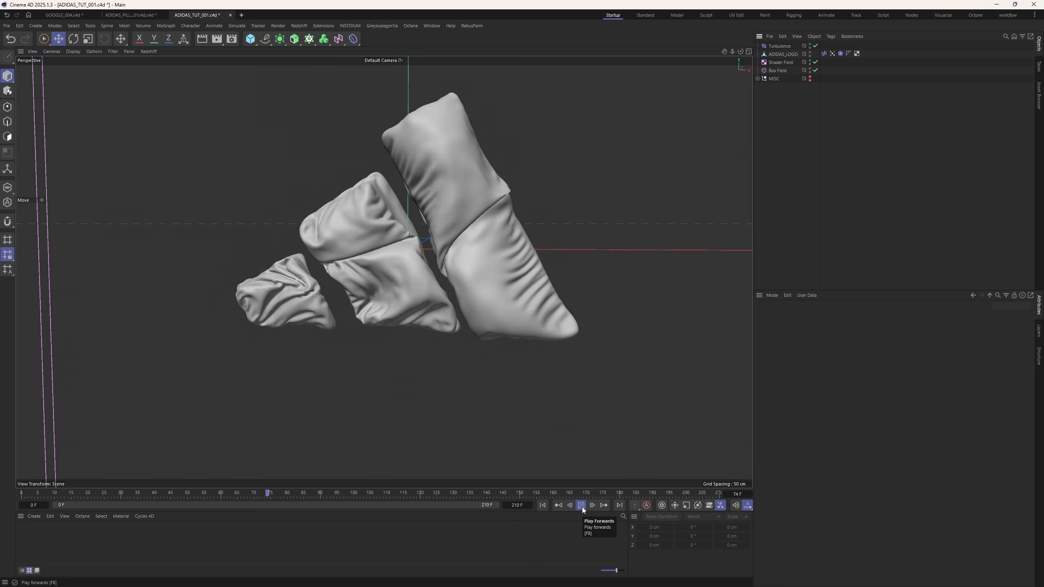
Play the cached simulation to frame 131 and scrub back to frame 70 to view the whole logo.
left_click(582, 507)
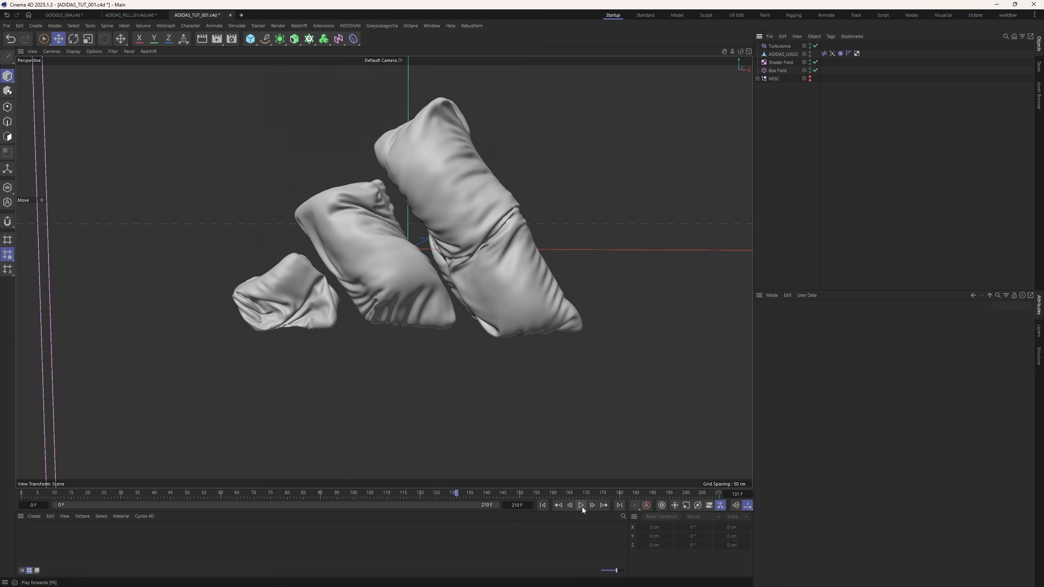
left_click_drag(485, 494, 254, 481)
scroll(457, 234, "down", 2)
mouse_move(456, 235)
left_mouse_down("alt")
mouse_move(472, 200)
mouse_move(362, 204)
mouse_move(466, 245)
left_mouse_up("alt")
middle_click_drag(456, 195, 433, 238, "alt")
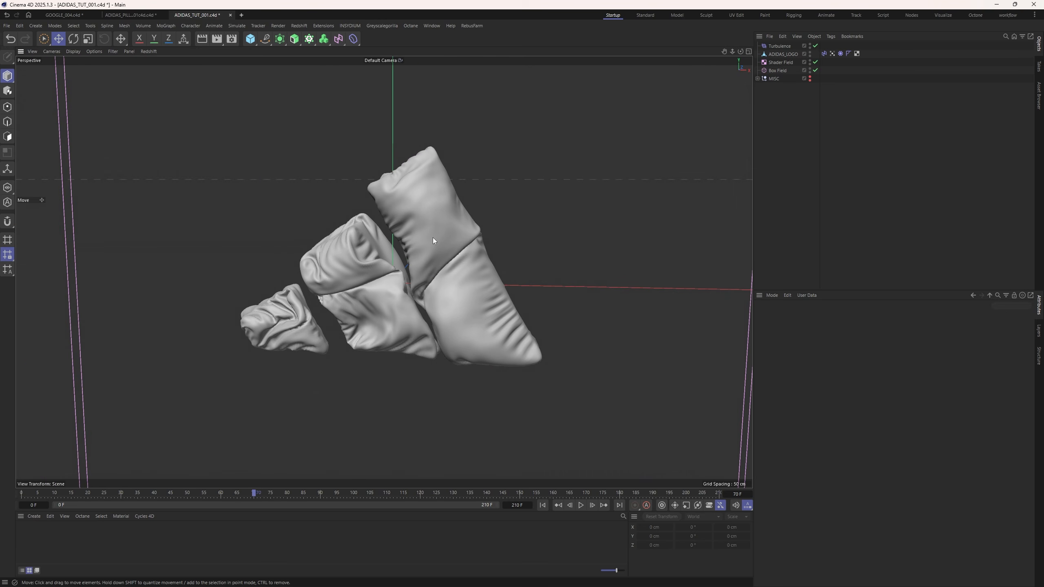
Review the Cloth tag's balloon overpressure and the Field Driver's minimum and maximum overpressure parameters.
left_click(842, 54)
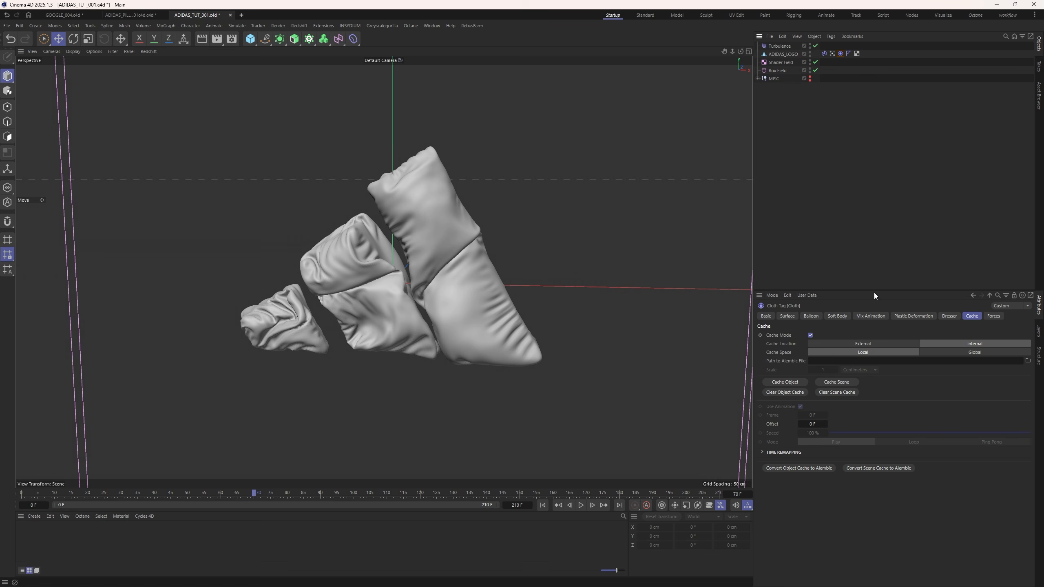
left_click(811, 315)
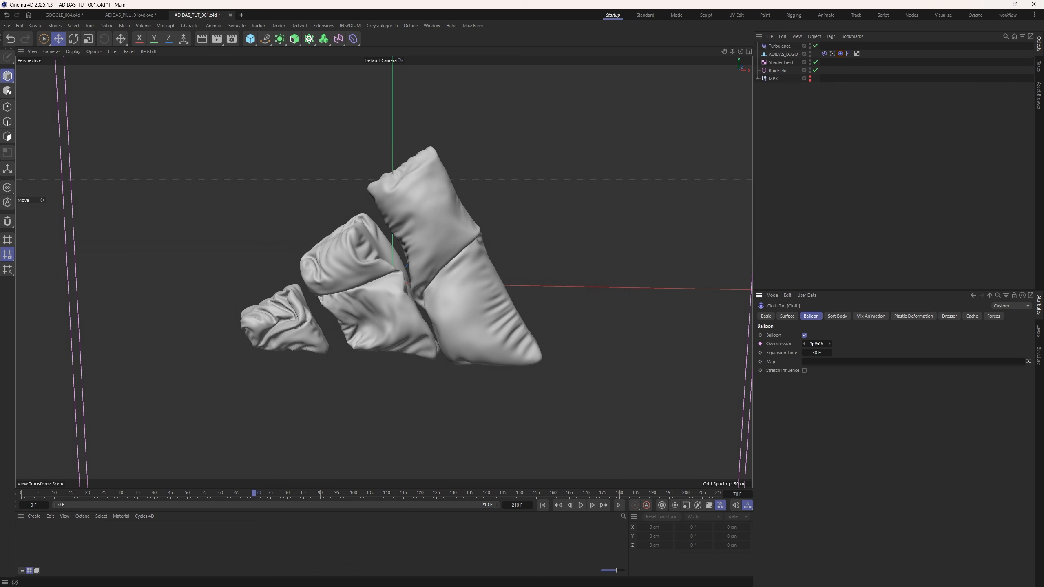
left_click(824, 54)
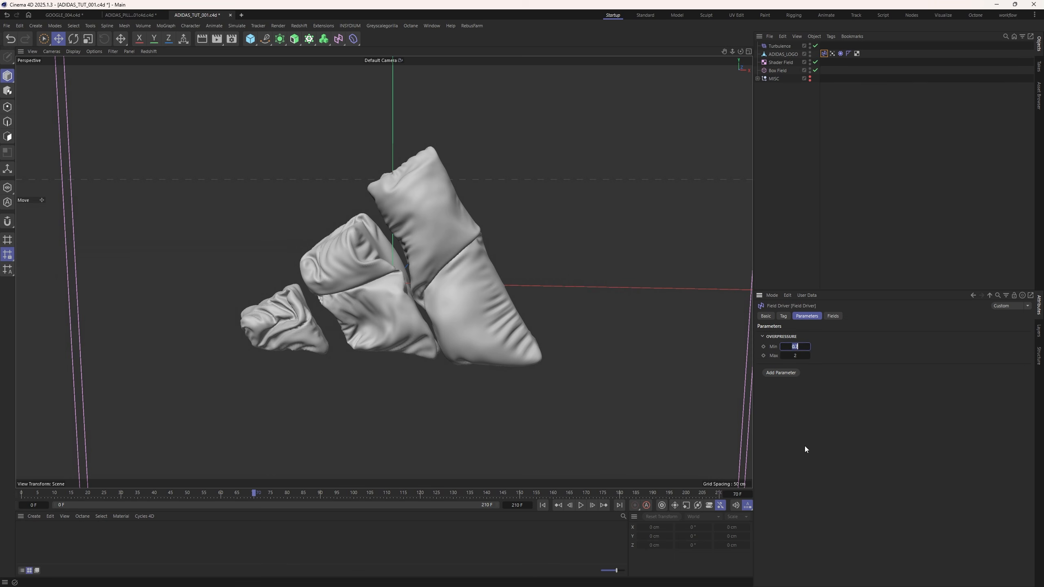
Play the cached animation to frame 133 and inspect the puffed logo from the front.
left_click(580, 506)
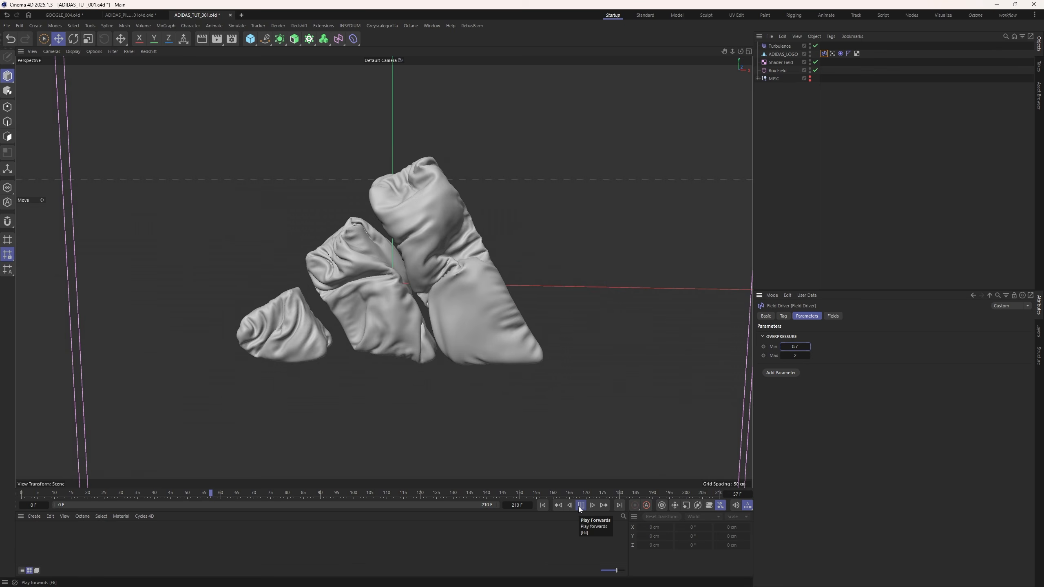
left_click(580, 506)
mouse_move(416, 258)
left_mouse_down("alt")
mouse_move(432, 250)
mouse_move(426, 271)
mouse_move(408, 265)
left_mouse_up("alt")
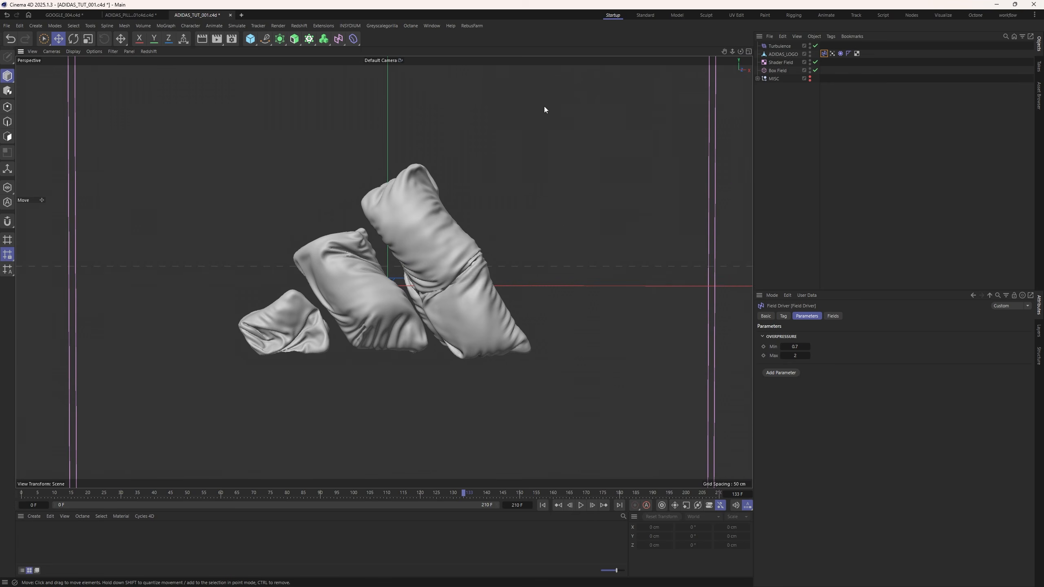
left_click(855, 185)
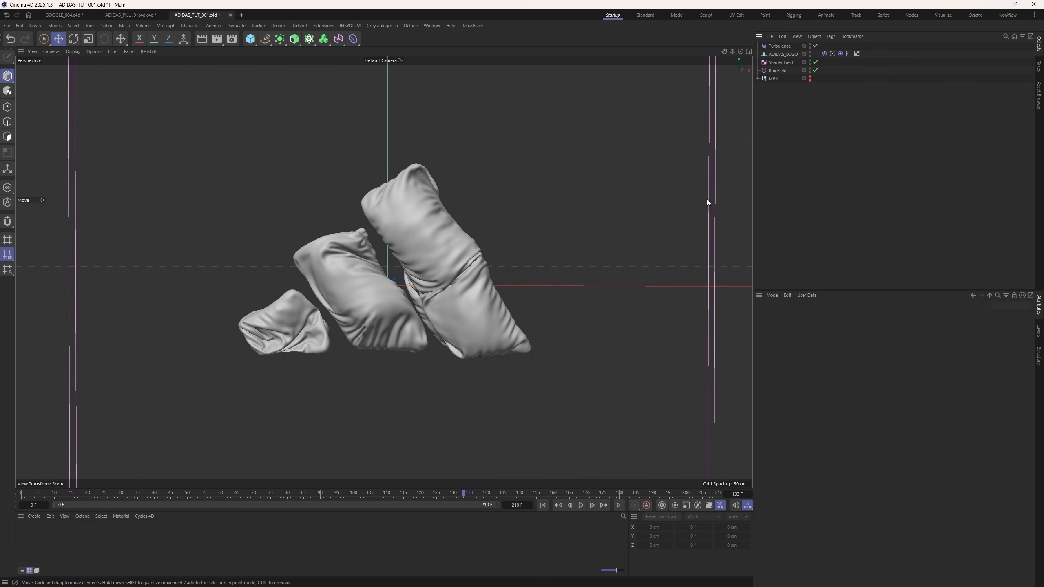
mouse_move(433, 253)
left_mouse_down("alt")
mouse_move(361, 248)
mouse_move(441, 248)
mouse_move(425, 242)
left_mouse_up("alt")
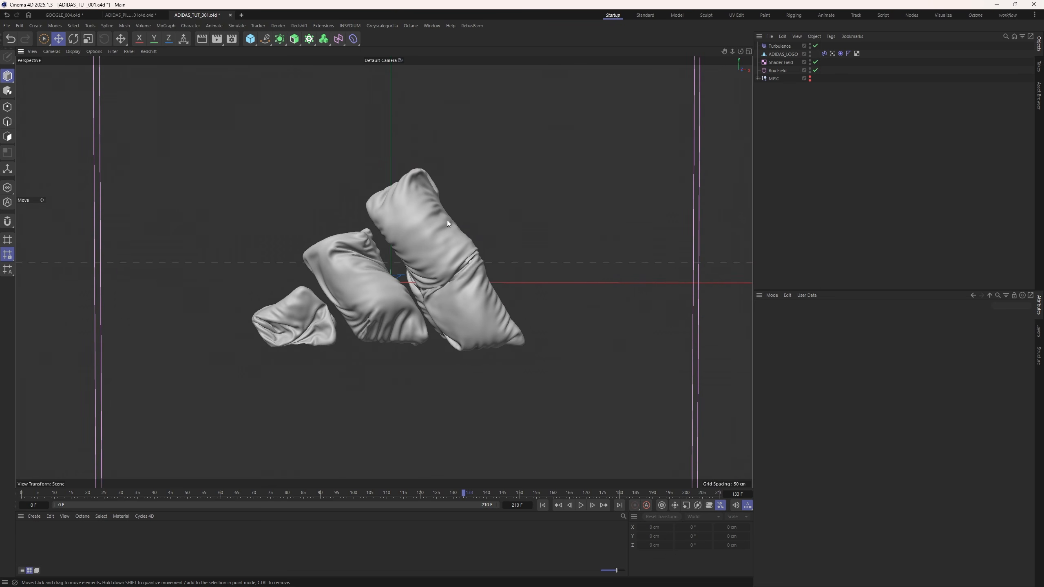
Hide the Shader Field and rename it "Field Driver Noise".
left_click(810, 60)
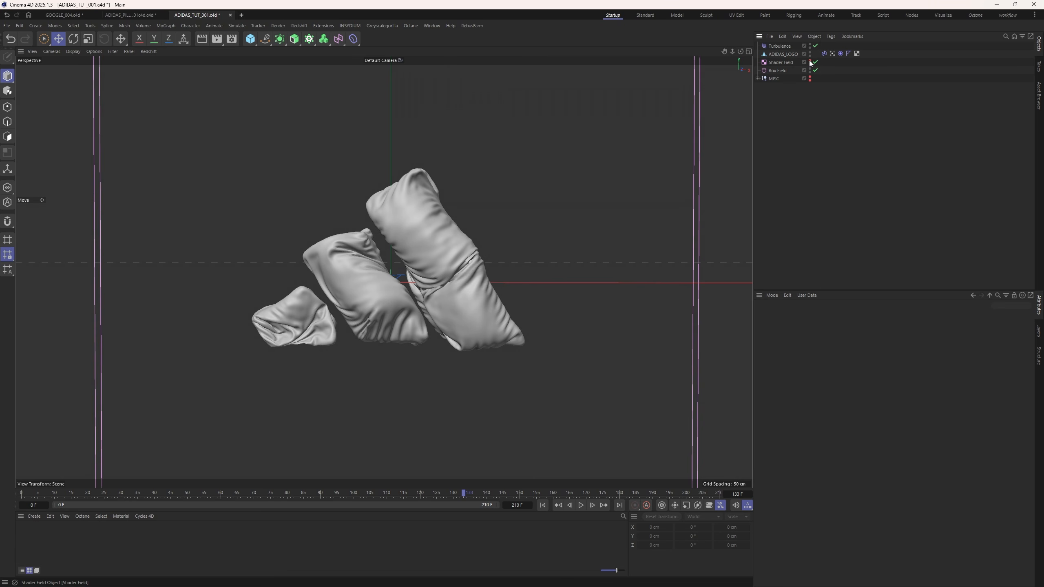
left_click(782, 65)
double_click(781, 63)
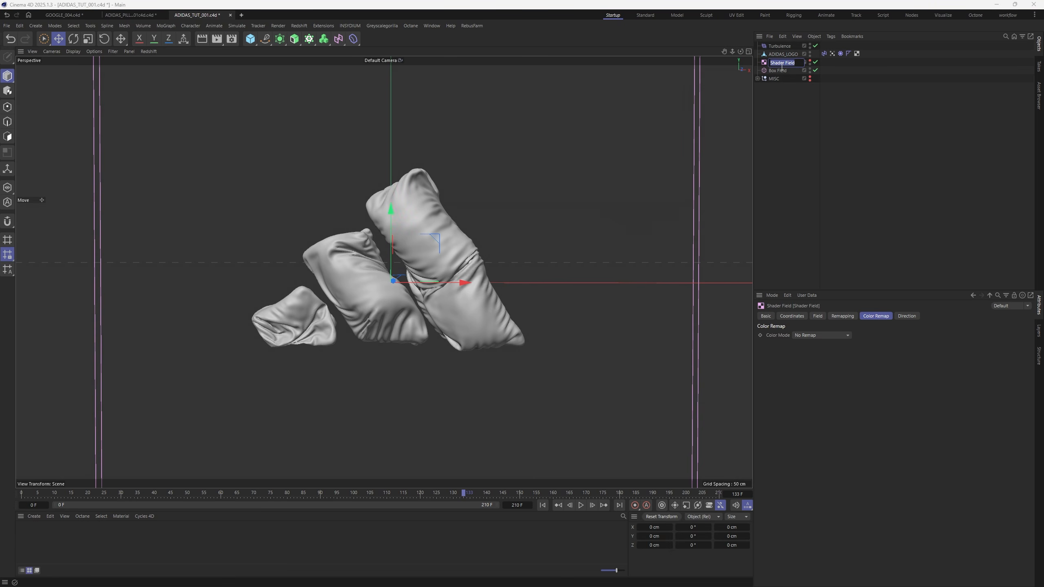
type("Field Driver Noise")
key("Return")
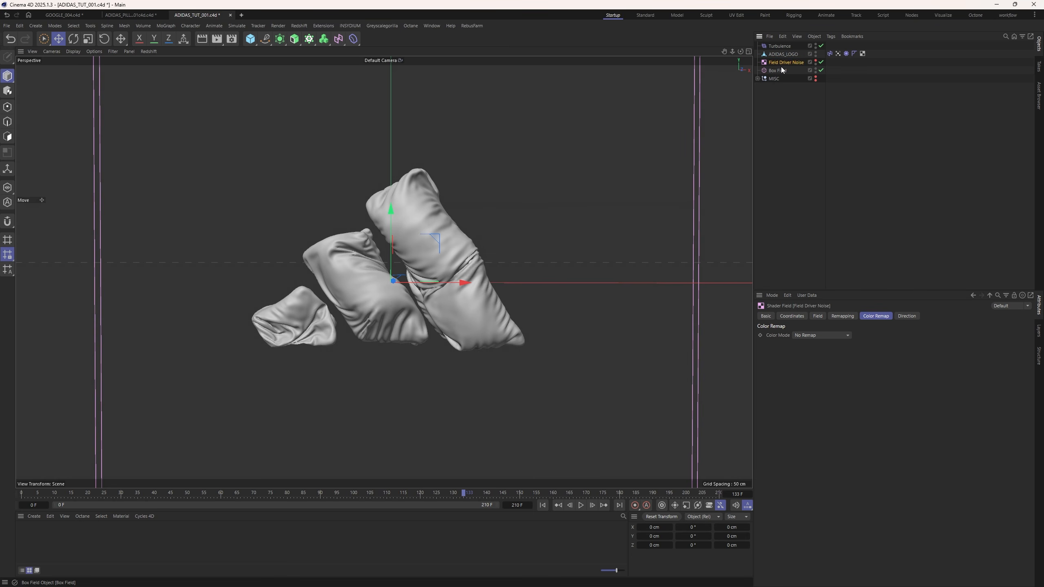
Rename the Box Field as "Vetex Box" and clear the selection.
double_click(779, 70)
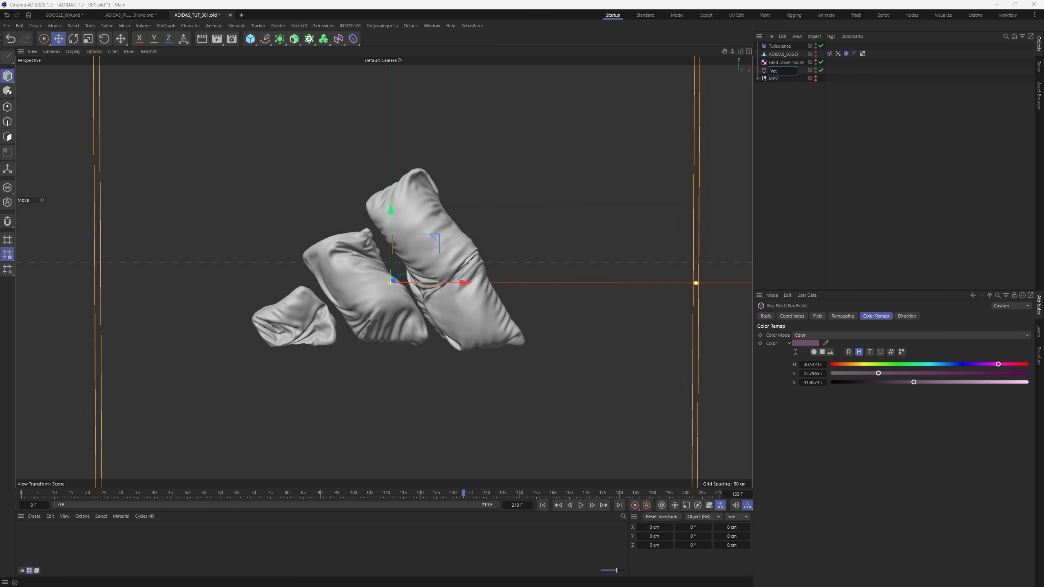
key("Return")
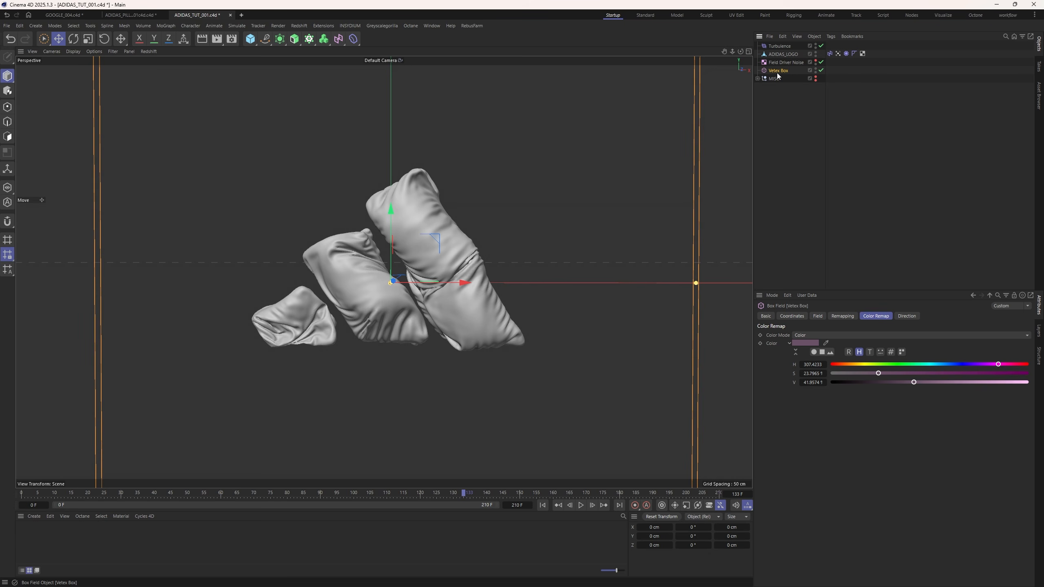
left_click(813, 163)
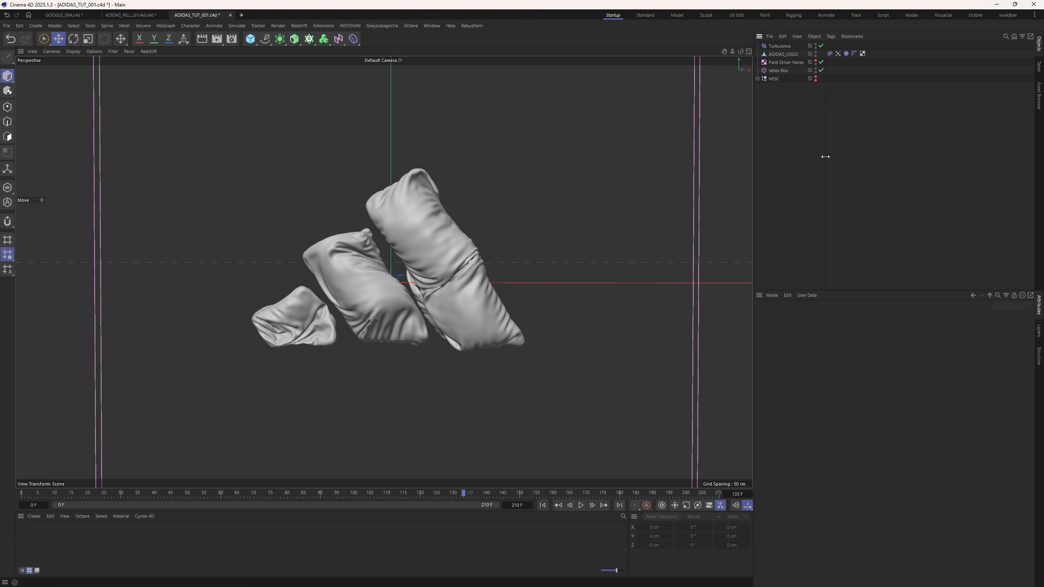
Disable the Turbulence, Field Driver Noise and Vetex Box objects in the scene.
left_click(821, 46)
left_click(821, 70)
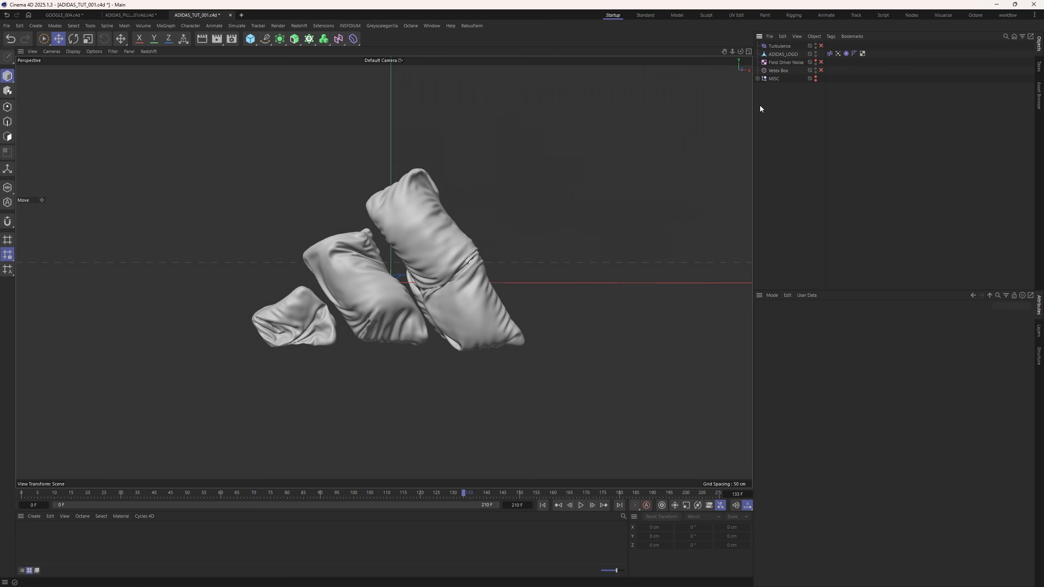
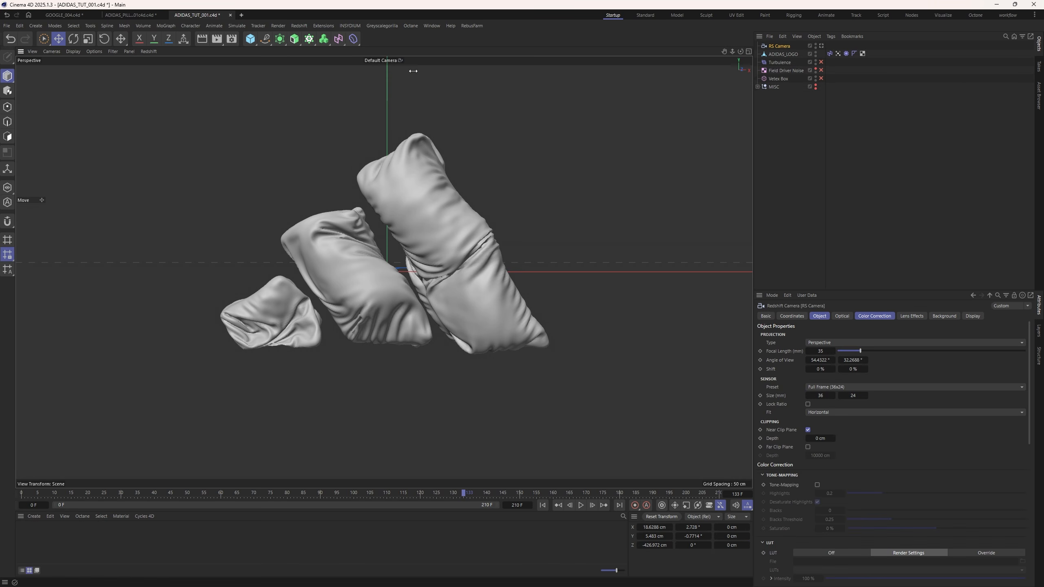
Look through the RS Camera and set its focal length to 135 mm.
left_click(822, 351)
type("135")
key("Return")
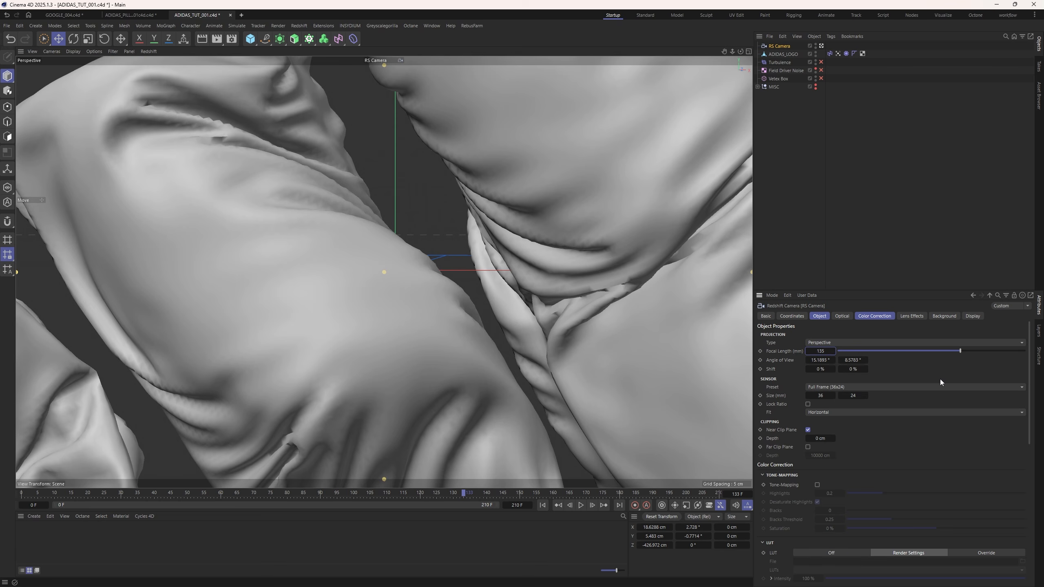
Set the RS Camera's X and Y positions to 0 cm and its heading and pitch rotations to 0°.
left_click(792, 315)
left_click(799, 345)
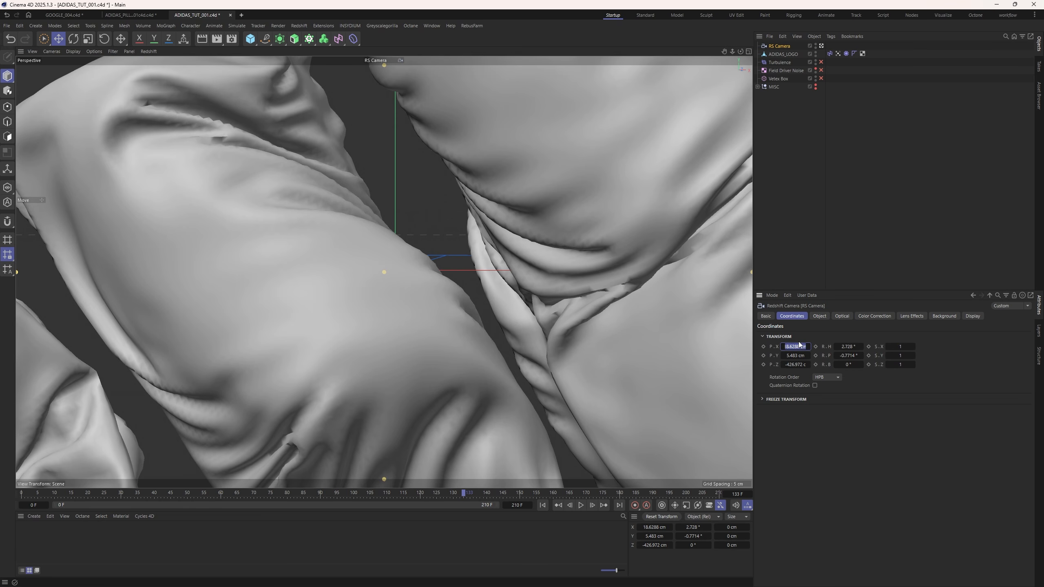
type("0")
key("Tab")
type("0")
key("Tab")
key("Tab")
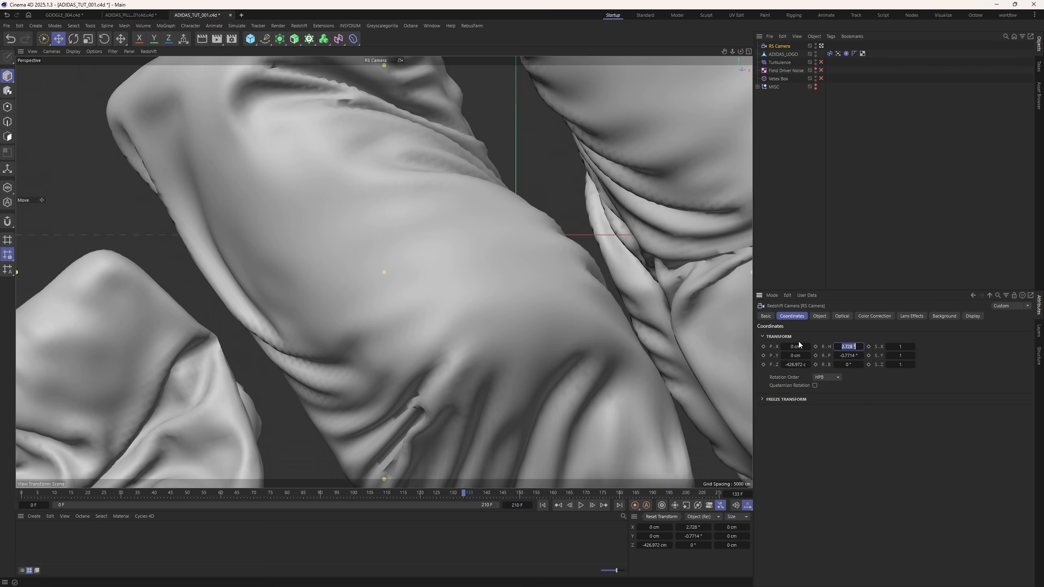
type("0")
key("Tab")
type("0")
key("Return")
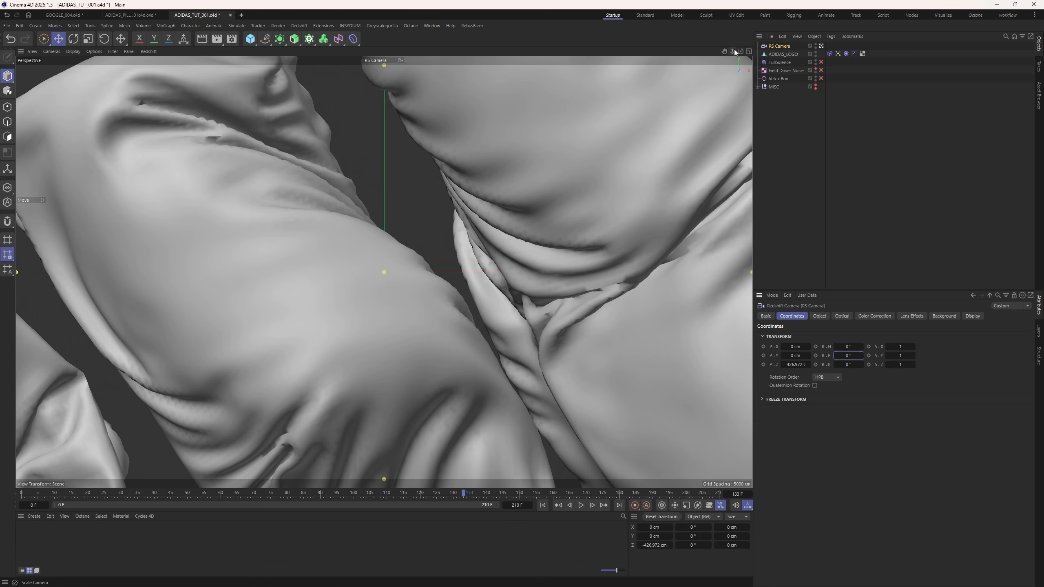
Frame the whole logo by moving the RS Camera to about X -10.7, Y 9.2 and Z -1217 cm, and deselect it.
left_click_drag(733, 51, 683, 52)
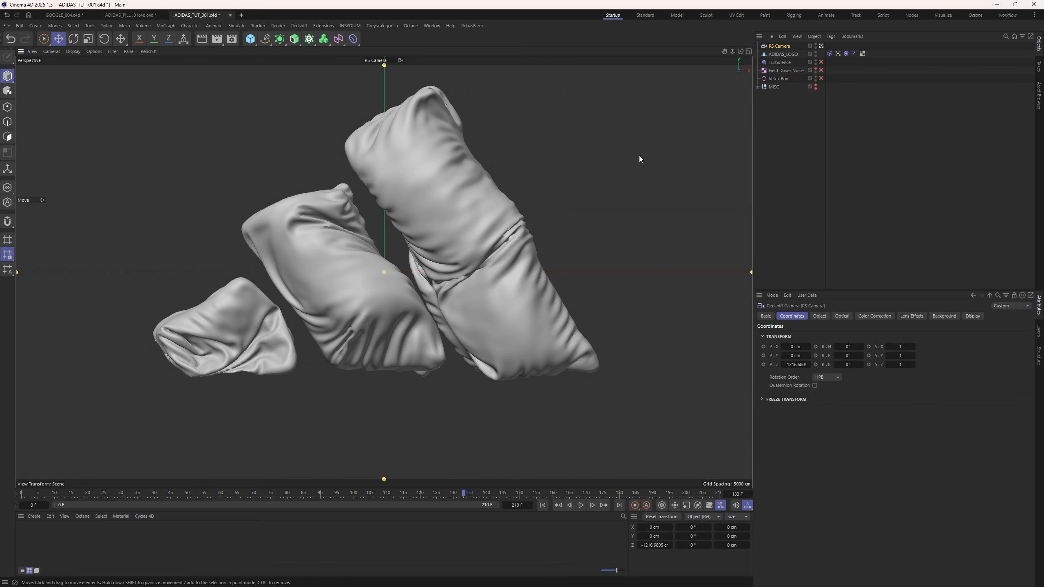
left_click_drag(724, 51, 754, 76)
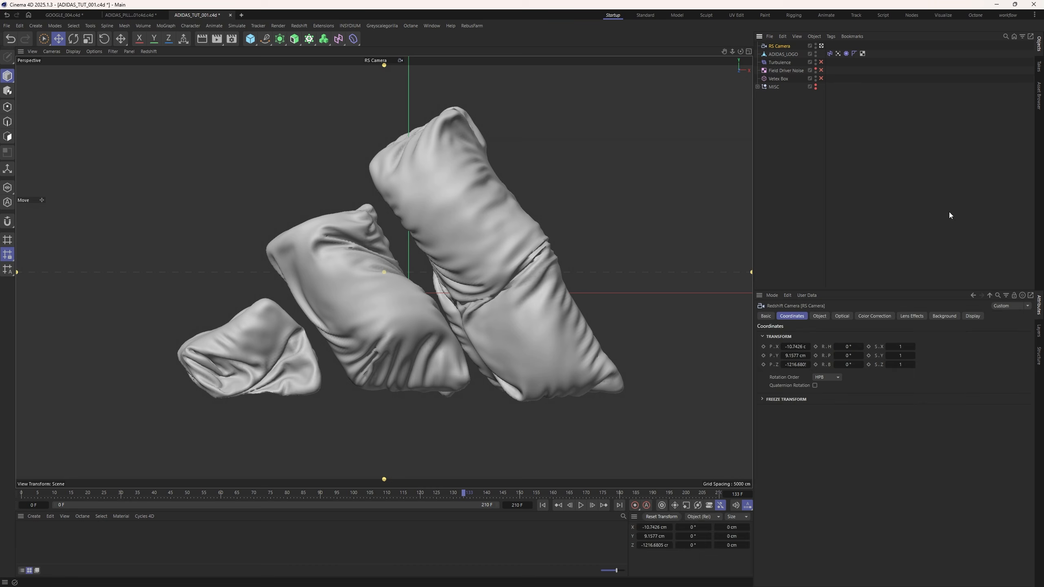
left_click(950, 216)
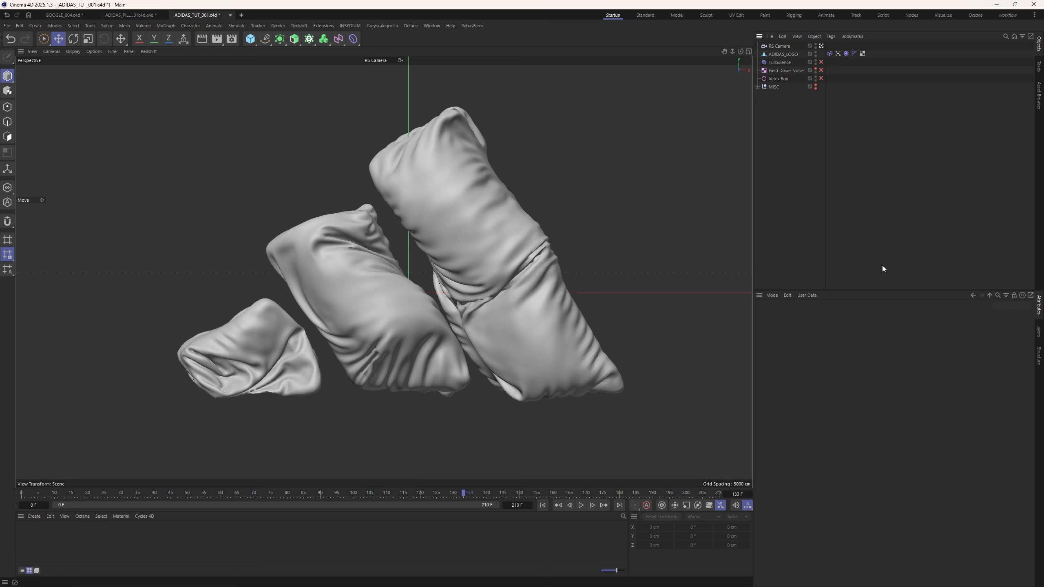
Open the Redshift RenderView beside the perspective viewport.
left_click(301, 25)
left_click(302, 25)
left_click(301, 25)
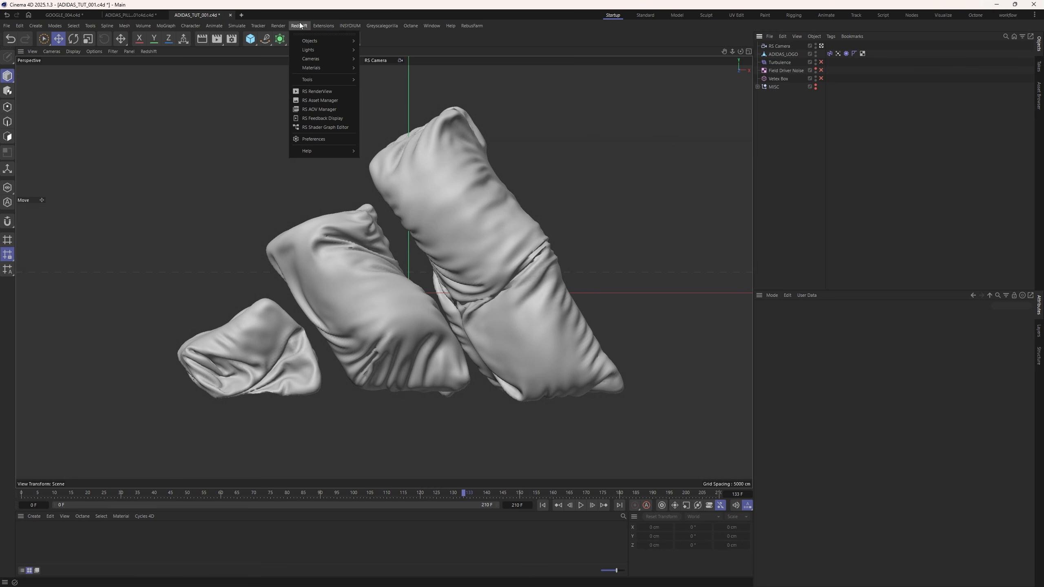
left_click(323, 91)
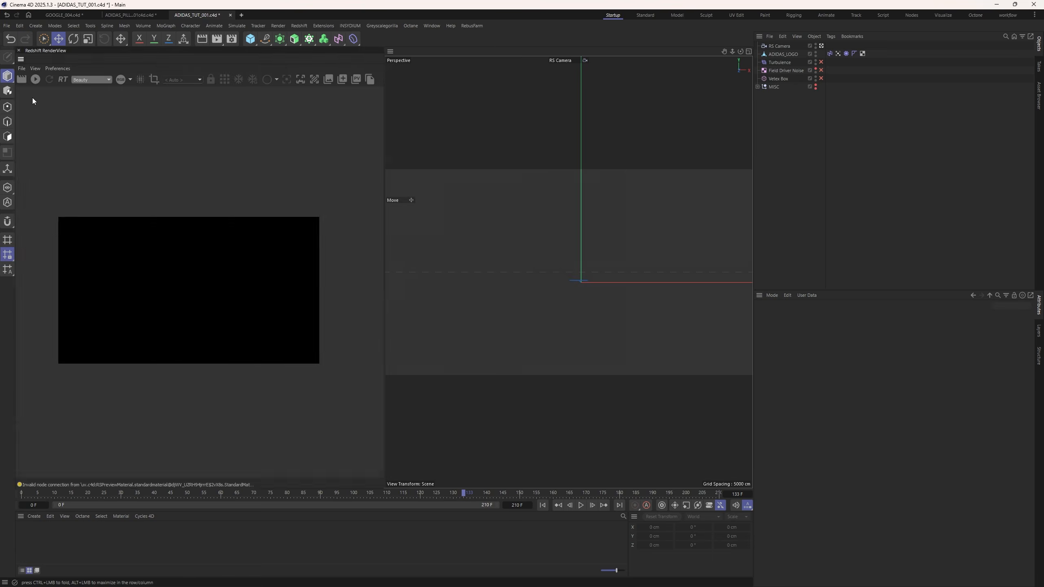
Start the live Redshift render preview and set the render output size to 2560 x 1440 pixels.
left_click(36, 79)
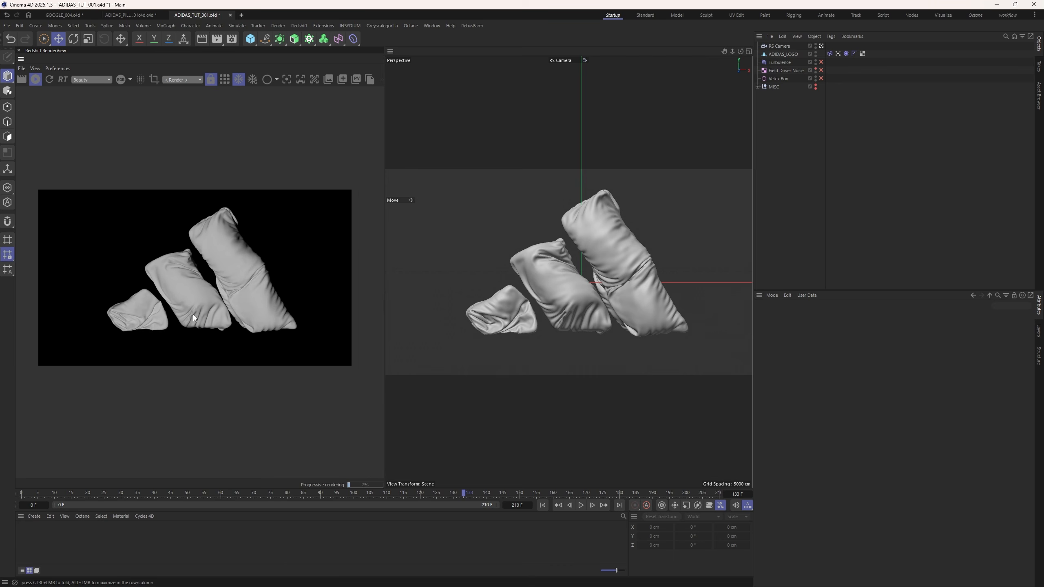
left_click(231, 39)
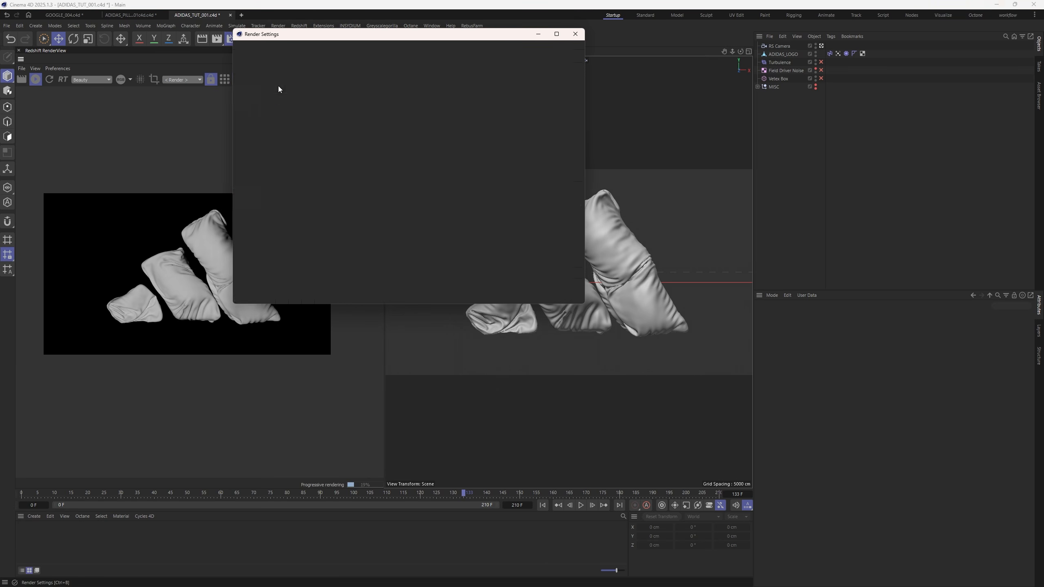
left_click(259, 78)
left_click_drag(395, 34, 611, 109)
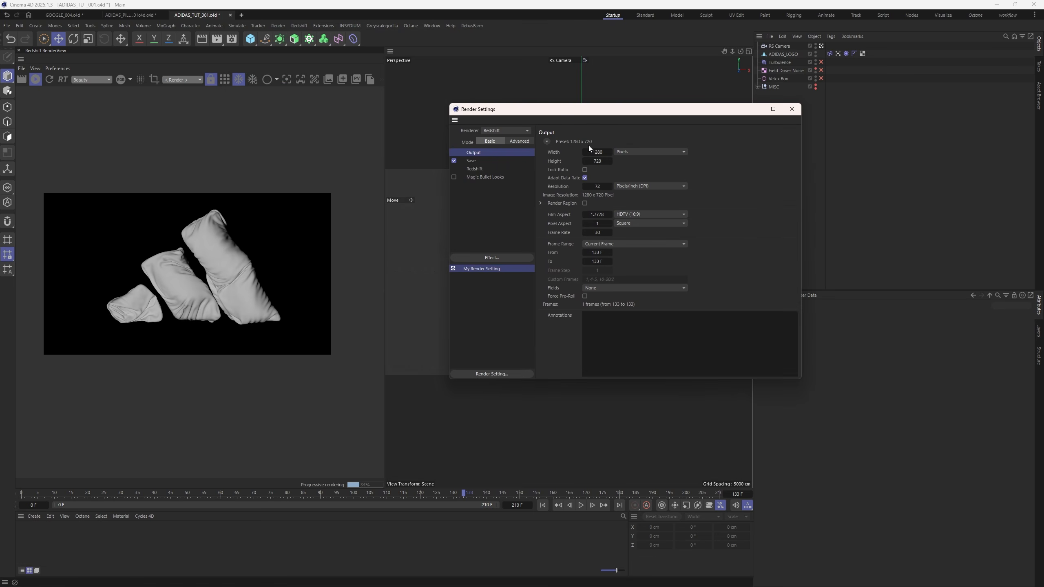
type("2560")
key("Tab")
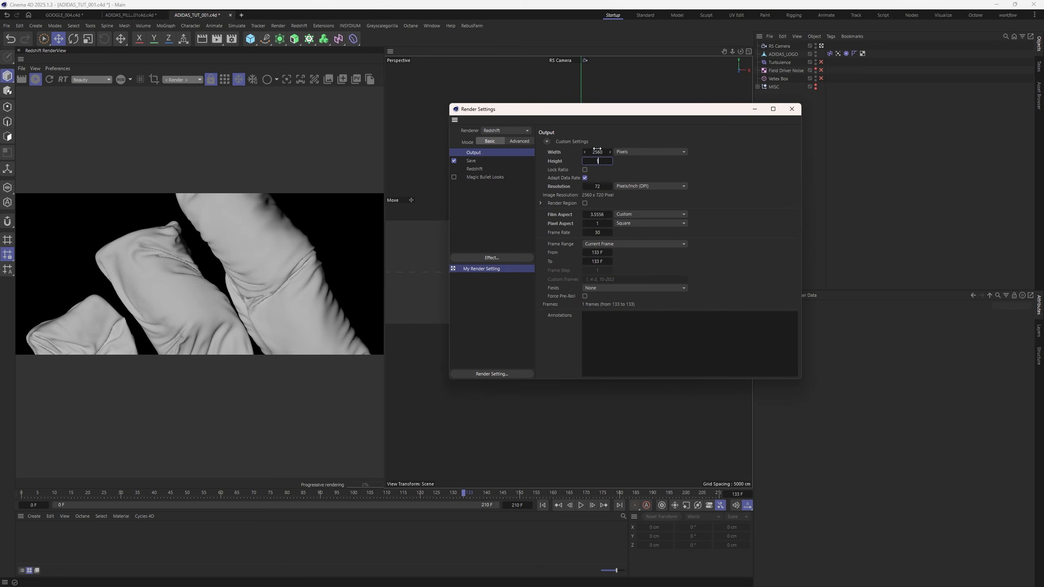
type("1440")
key("Return")
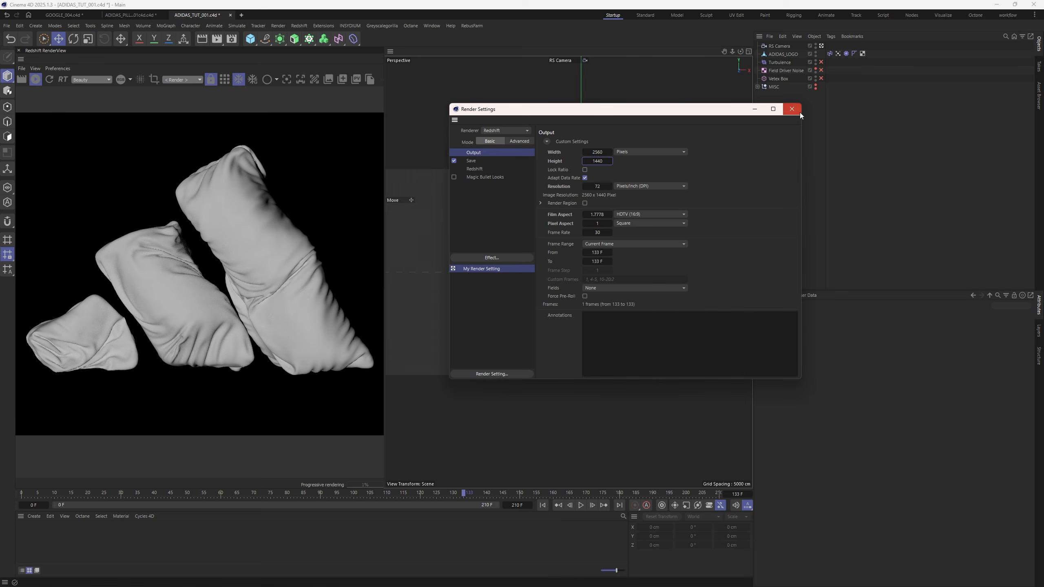
left_click(791, 109)
left_click_drag(384, 243, 438, 245)
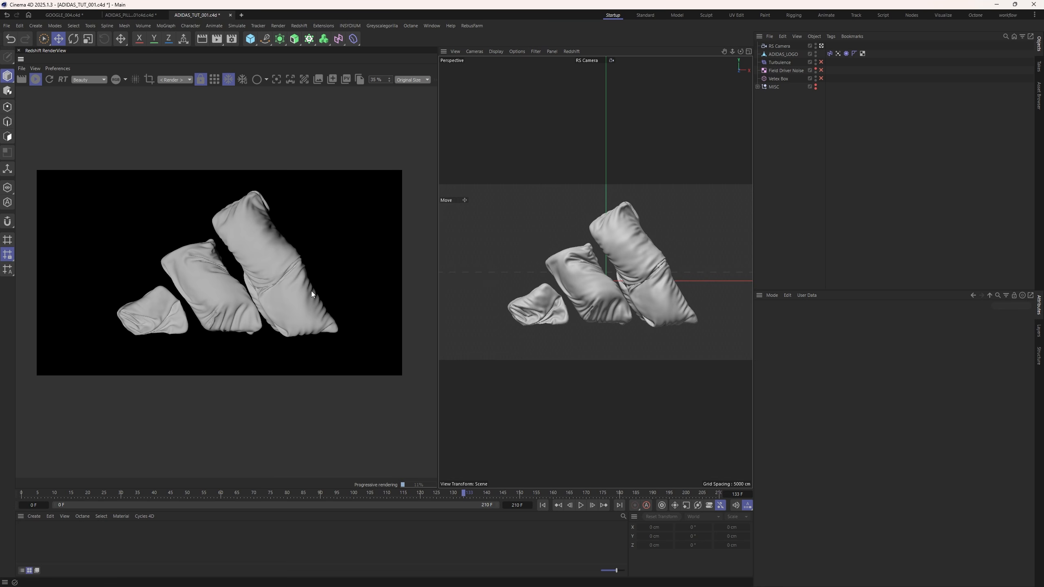
Switch to Greyscalegorilla Studio and send the Cafe 02 HDRI from the Indoor Creative Spaces collection to the Cinema 4D scene.
key("alt+Tab")
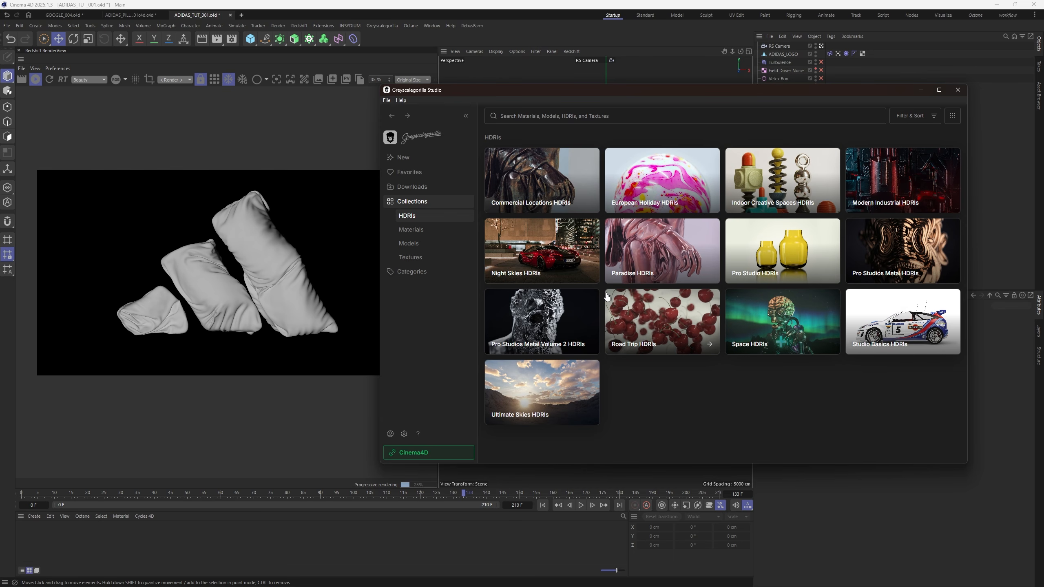
left_click(776, 187)
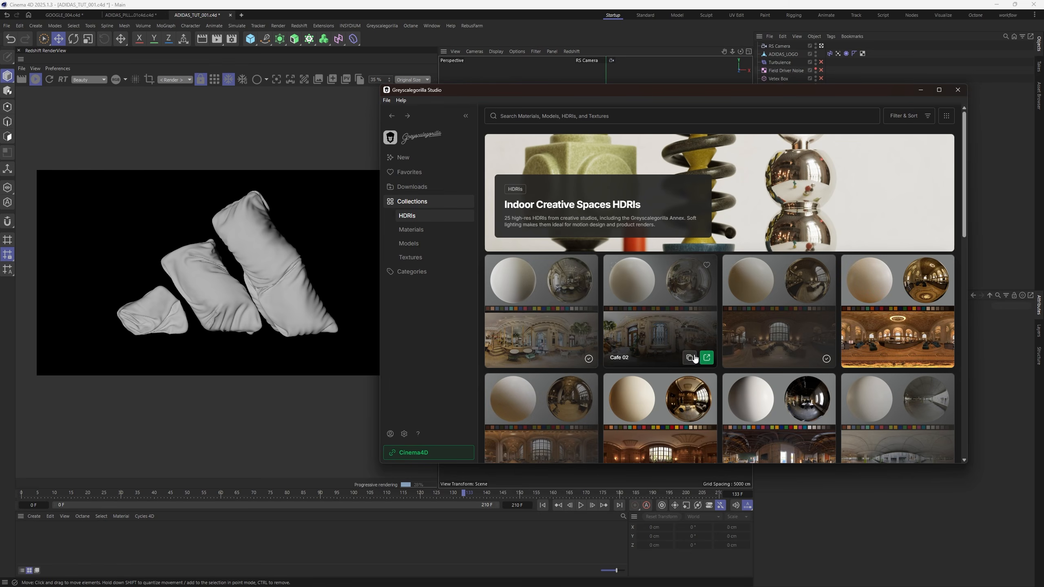
left_click(705, 354)
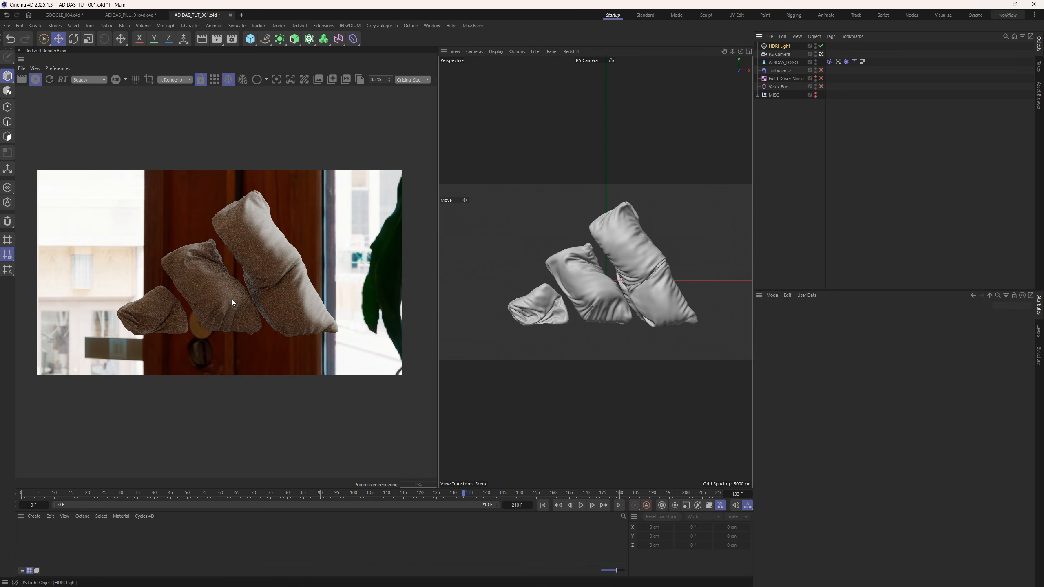
Set the HDRI Light's camera contribution to 0 so its image is hidden from the render background.
scroll(246, 300, "up", 2)
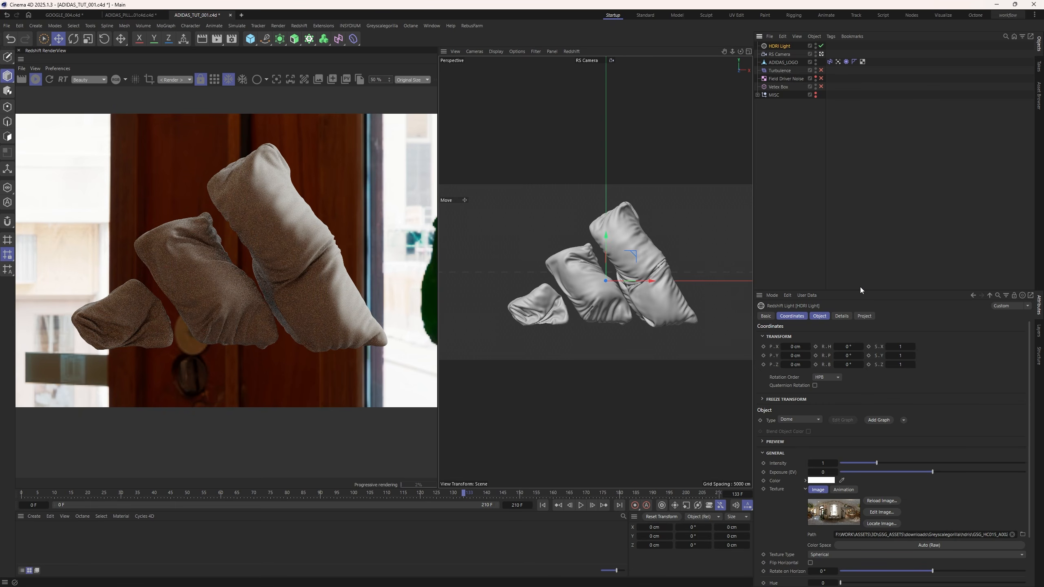
left_click_drag(859, 290, 881, 178)
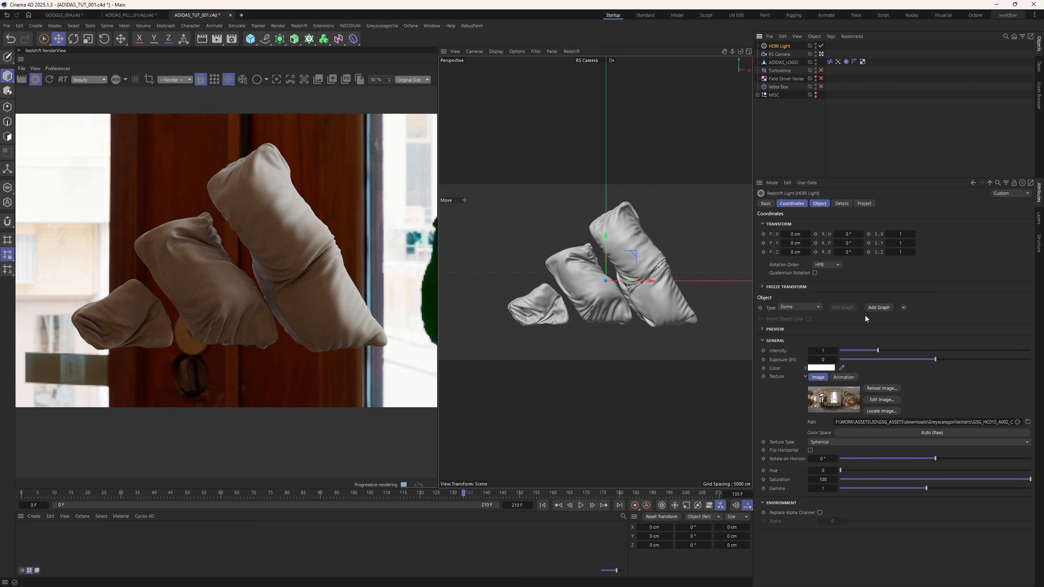
left_click(841, 204)
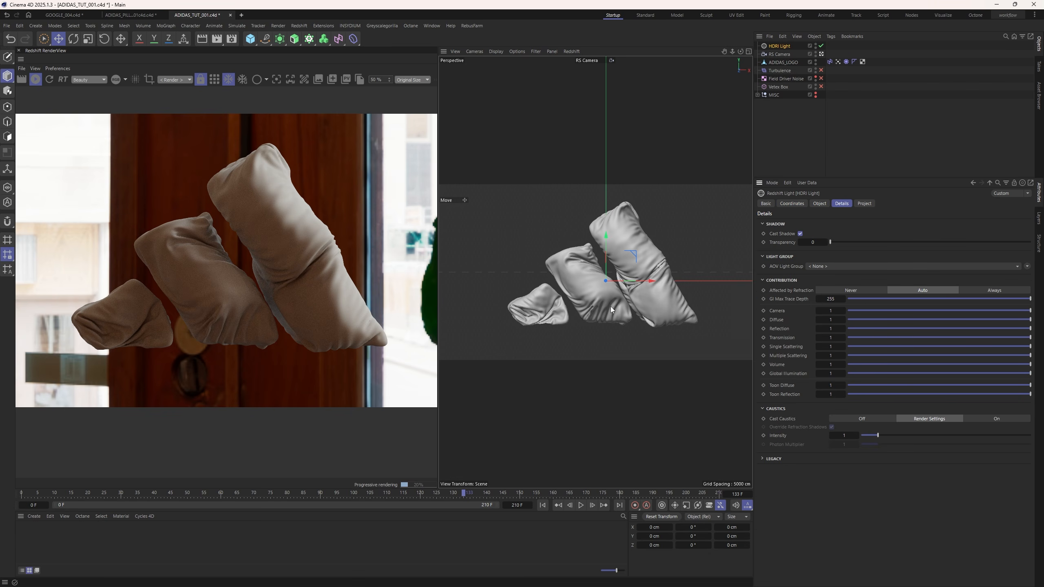
left_click_drag(921, 311, 847, 311)
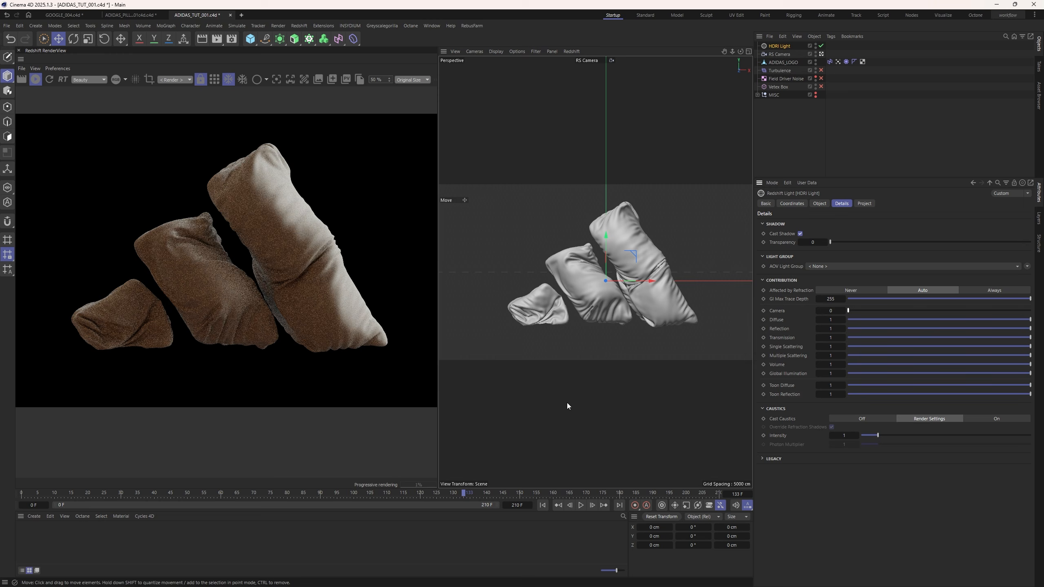
Adjust the HDRI Light to a saturation of about 6.7, a horizontal rotation of 121° and an intensity of about 0.45.
left_click(820, 204)
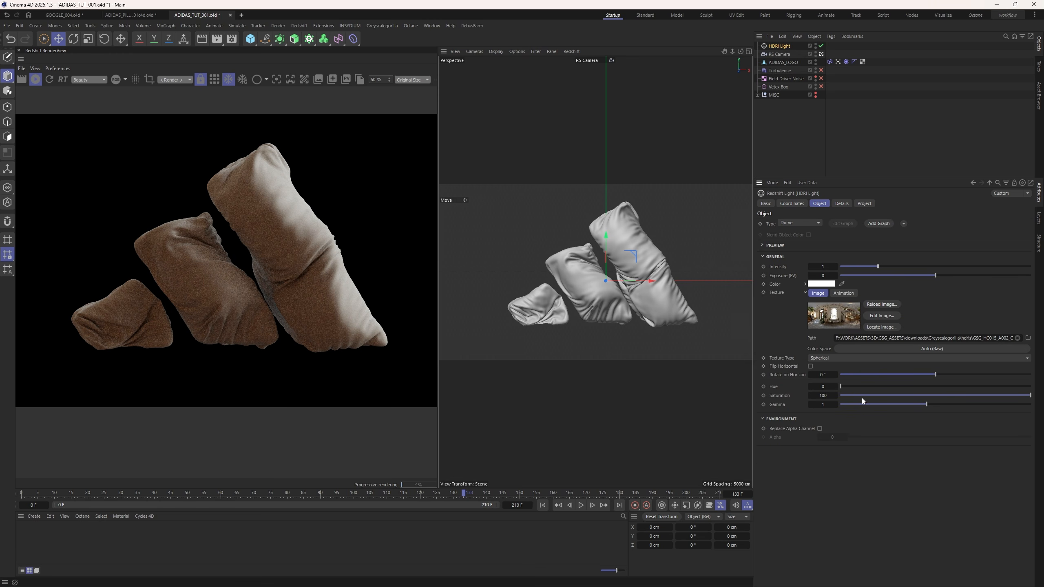
left_click_drag(861, 398, 852, 398)
left_click_drag(945, 374, 1000, 376)
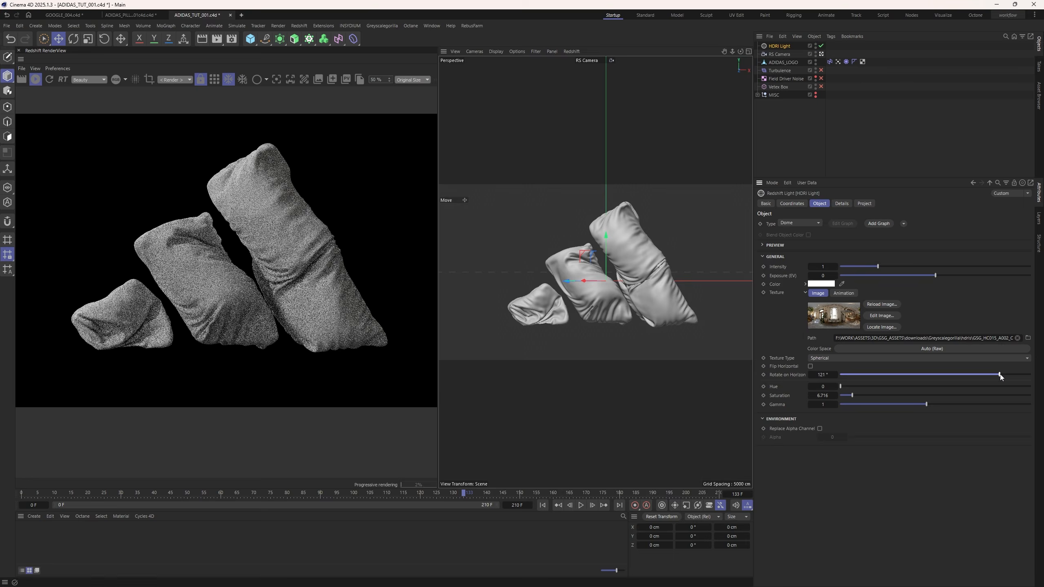
scroll(220, 295, "up", 3)
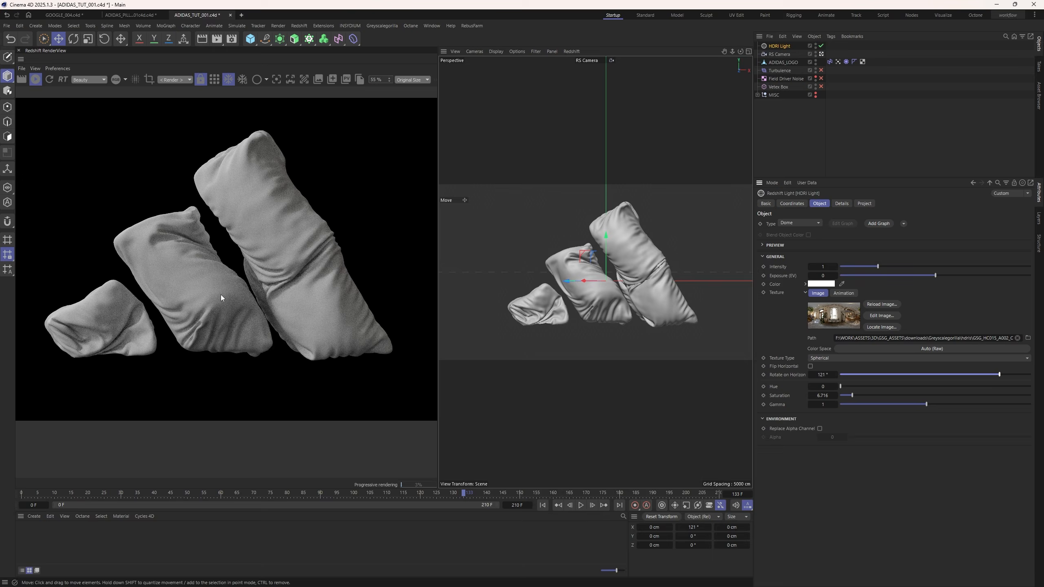
left_click_drag(873, 269, 852, 268)
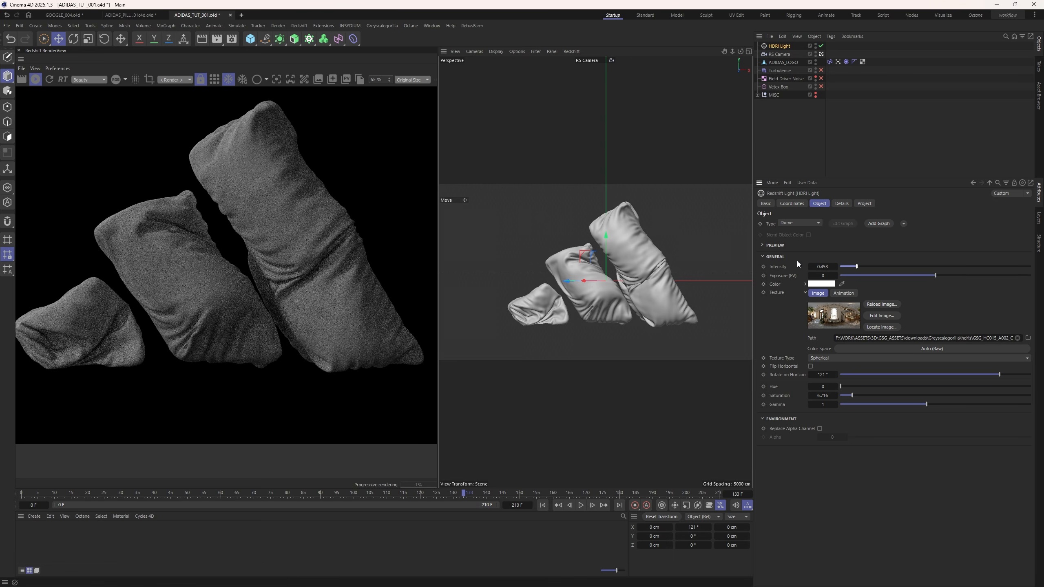
Add a Redshift dome light to the scene and rename it BG.
left_click(747, 132)
left_click(293, 27)
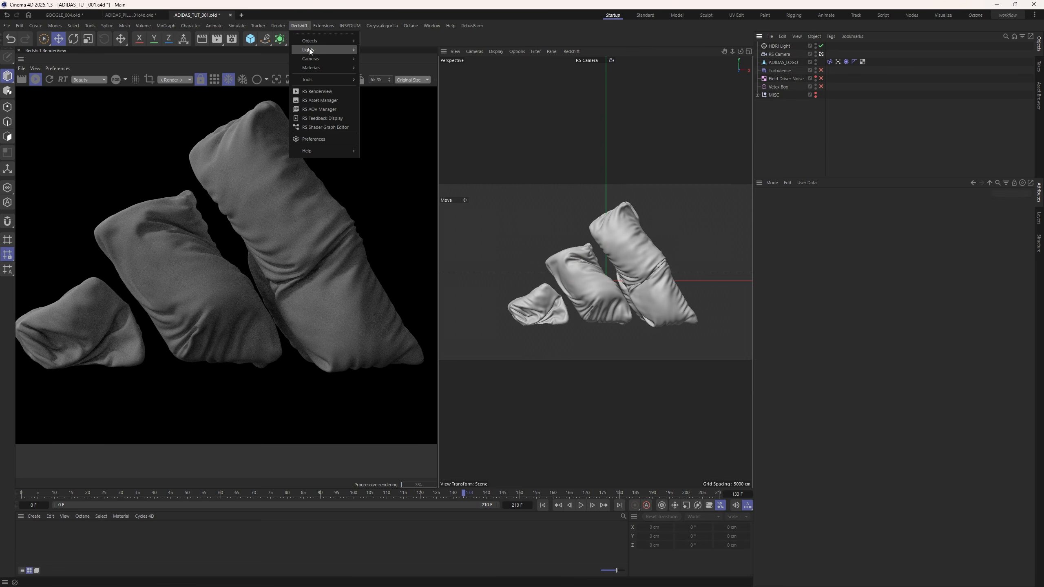
mouse_move(323, 50)
left_click(380, 91)
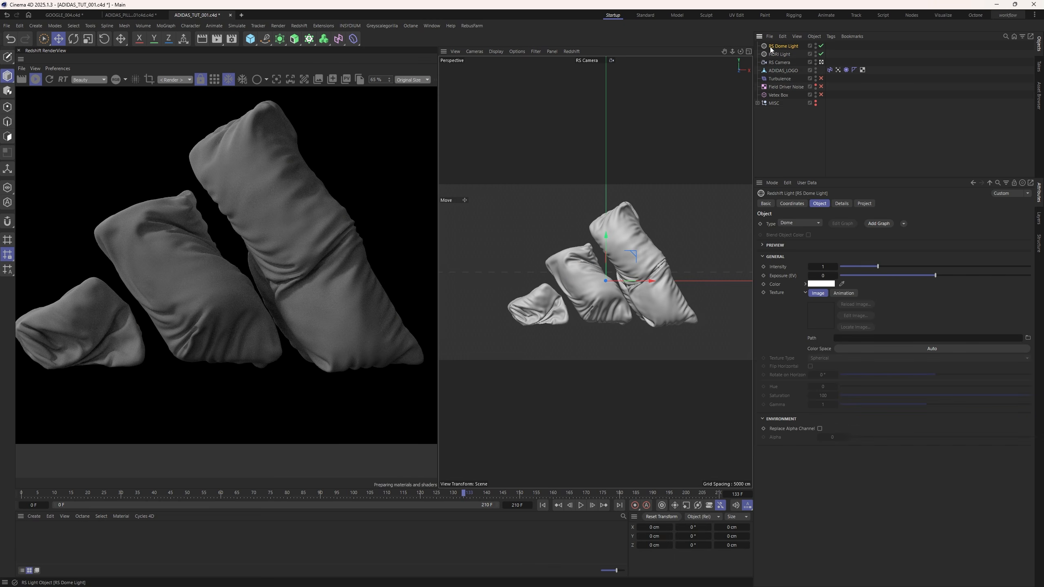
double_click(779, 46)
type("BG")
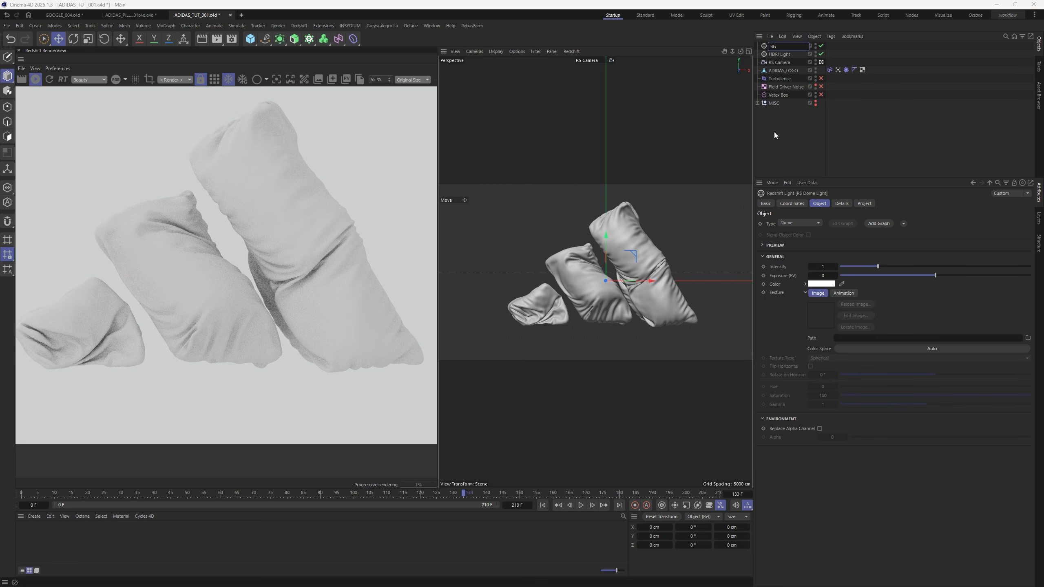
key("Return")
Set every contribution of the BG light below Camera to 0, from Diffuse through Toon Reflection.
left_click(841, 203)
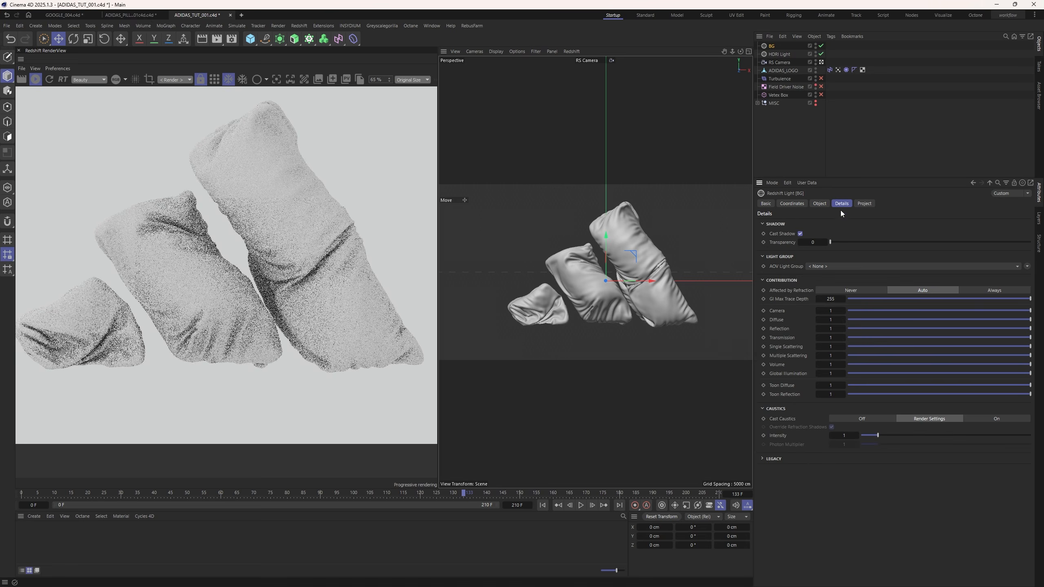
left_click(829, 316)
type("0\t0\t0\t0\t0\t0\t0\t0")
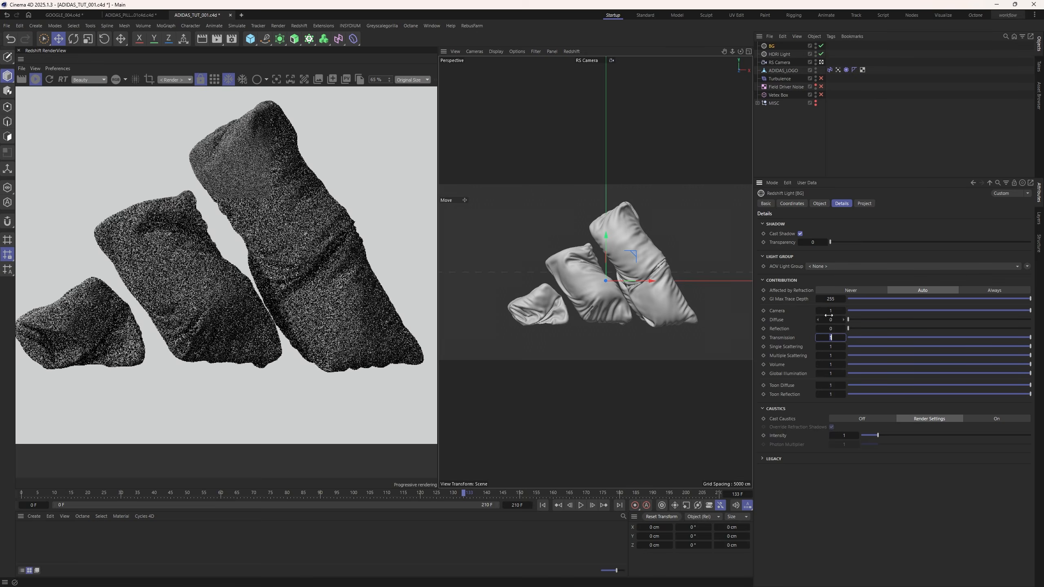
key("Tab")
type("0")
key("Return")
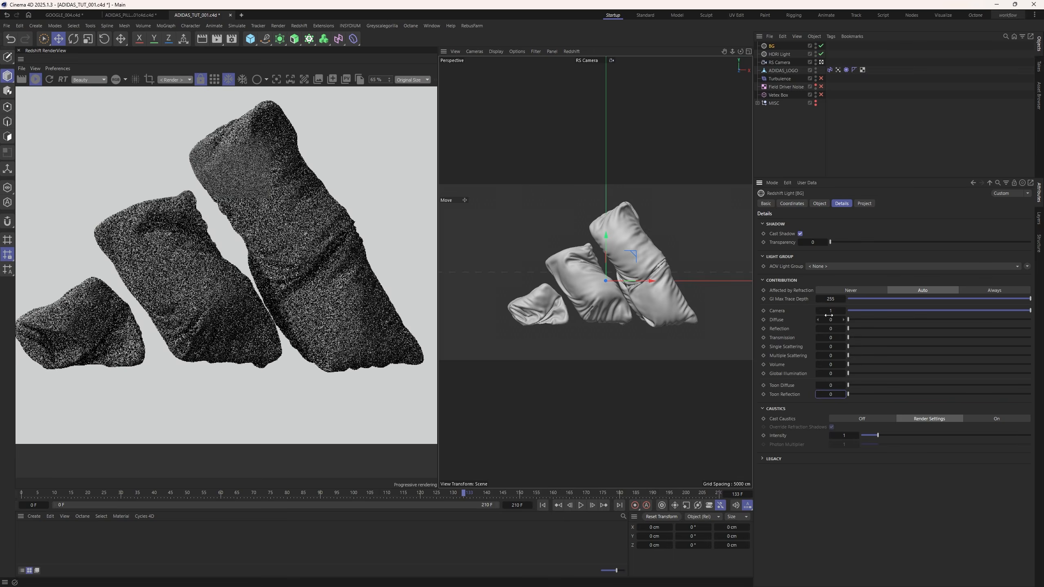
Try other intensity values on the HDRI Light against the light background.
left_click(779, 54)
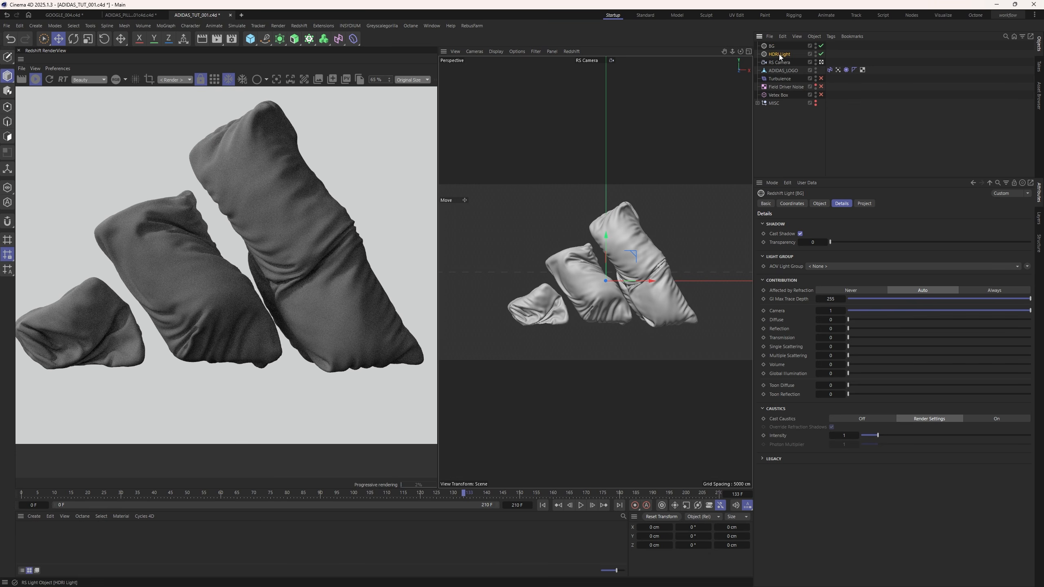
scroll(279, 283, "down", 1)
left_click(792, 203)
left_click(819, 204)
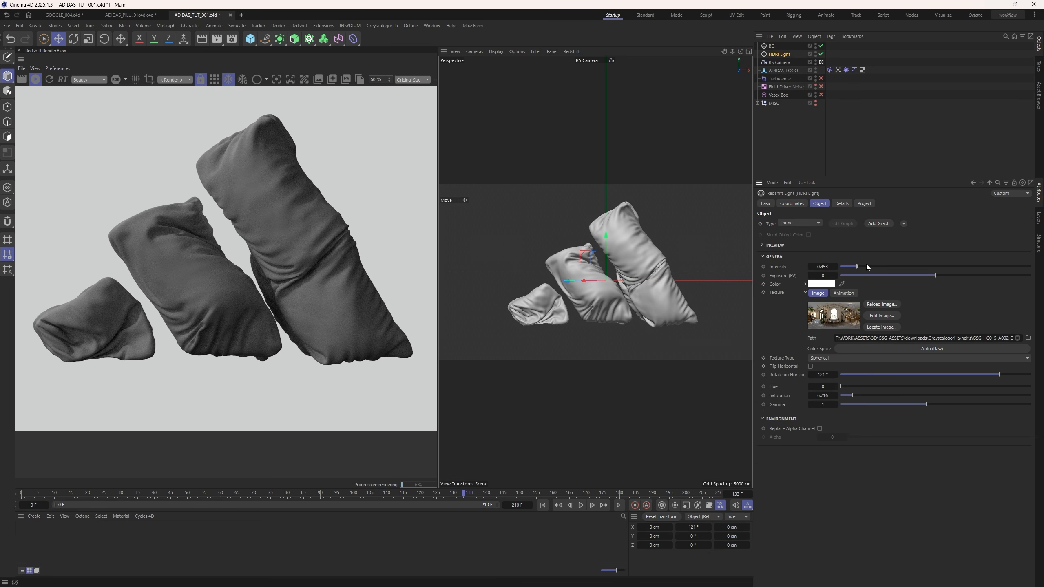
left_click_drag(870, 266, 857, 266)
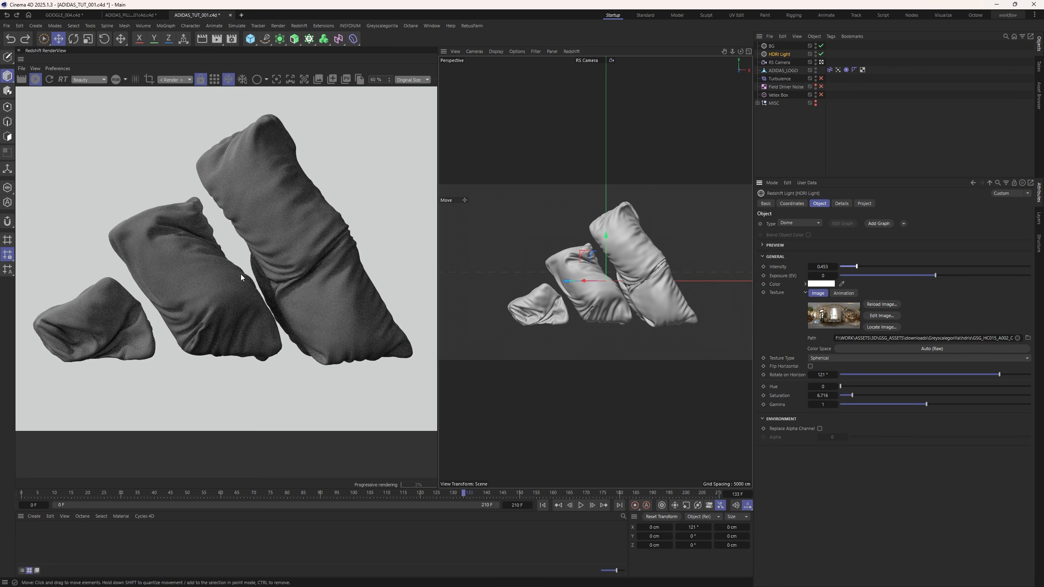
Switch to Greyscalegorilla Studio and send the Abstract 07 texture from Gobos: Abstract to the Cinema 4D scene as a gobo light.
scroll(242, 278, "down", 2)
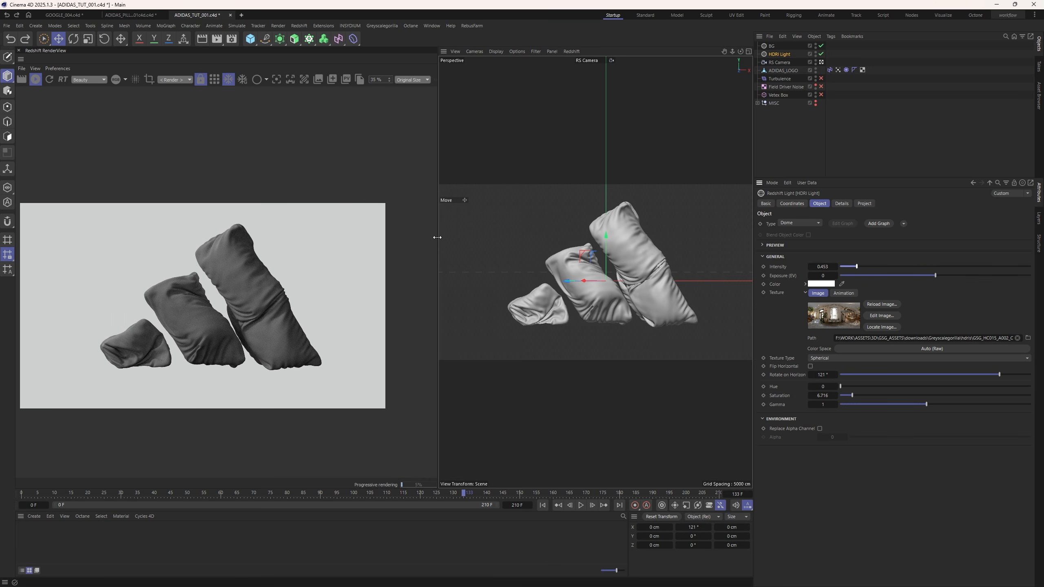
left_click_drag(437, 237, 514, 237)
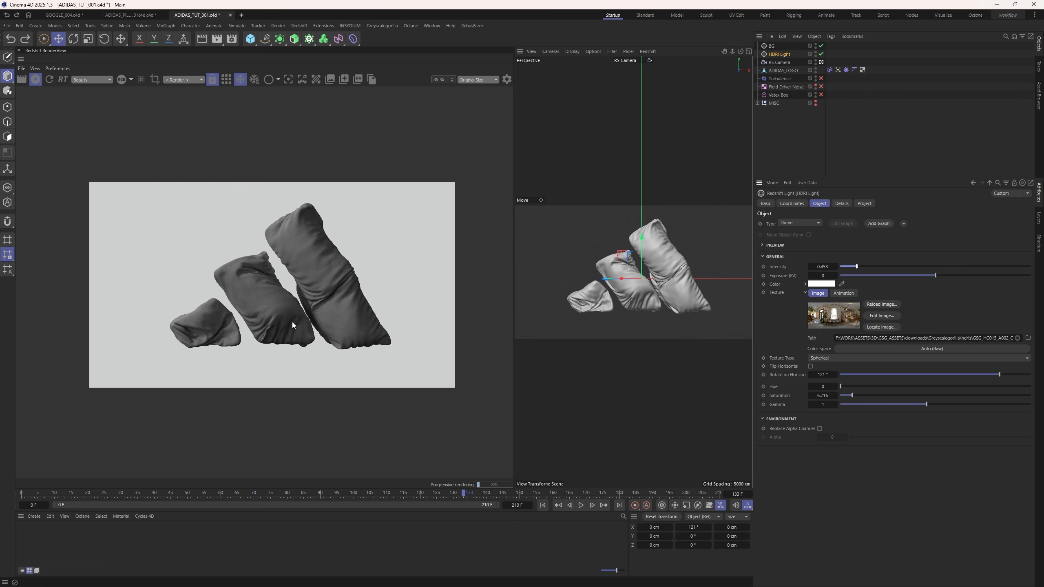
scroll(293, 325, "up", 1)
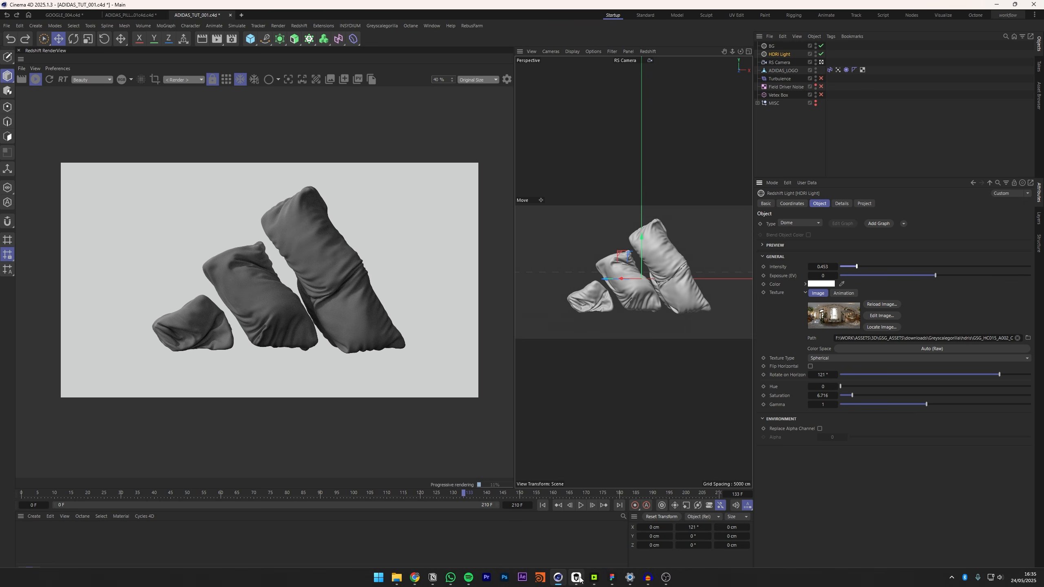
left_click(577, 577)
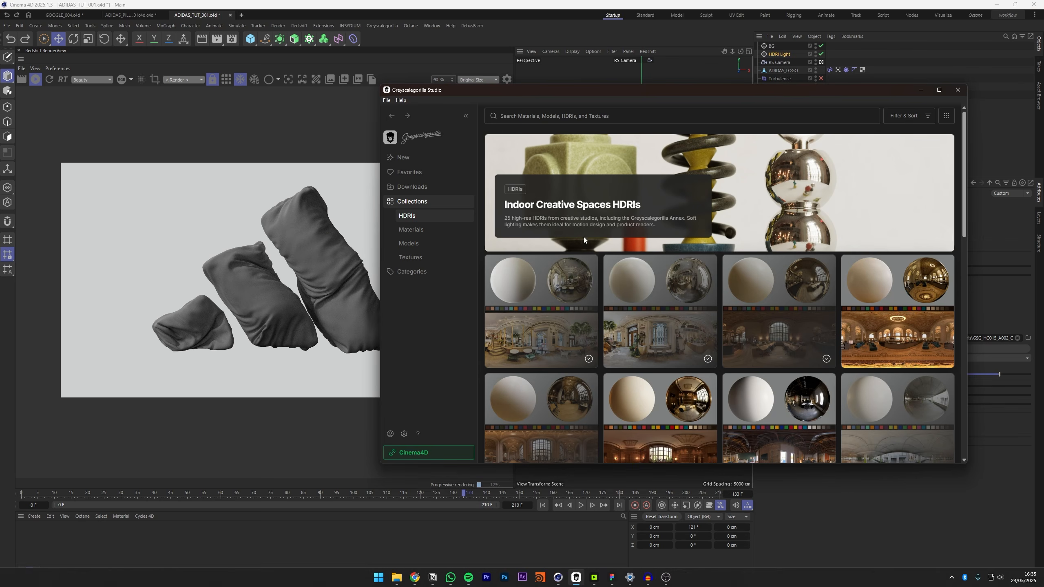
left_click(411, 258)
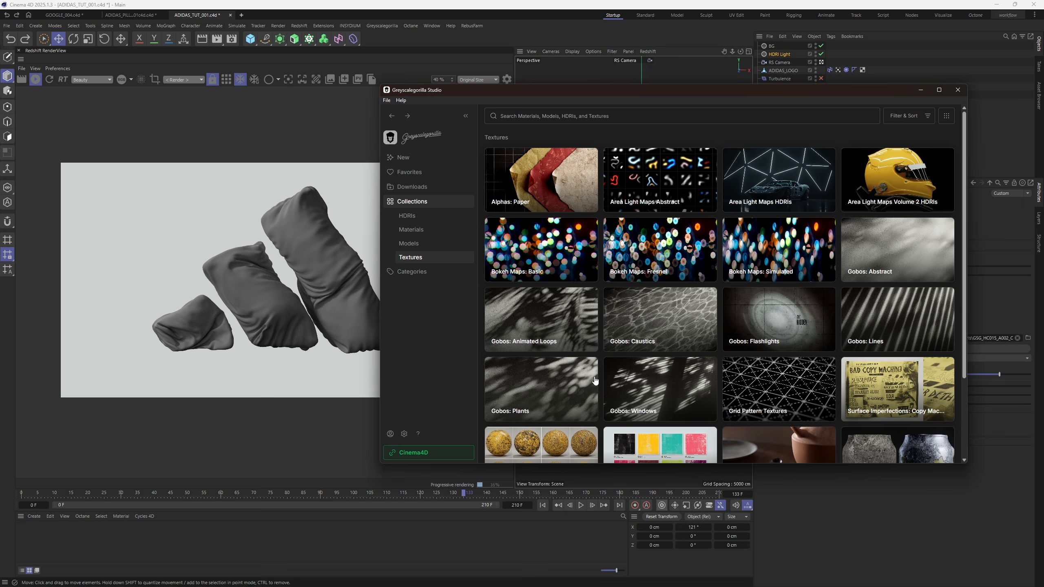
left_click(884, 255)
scroll(796, 348, "down", 5)
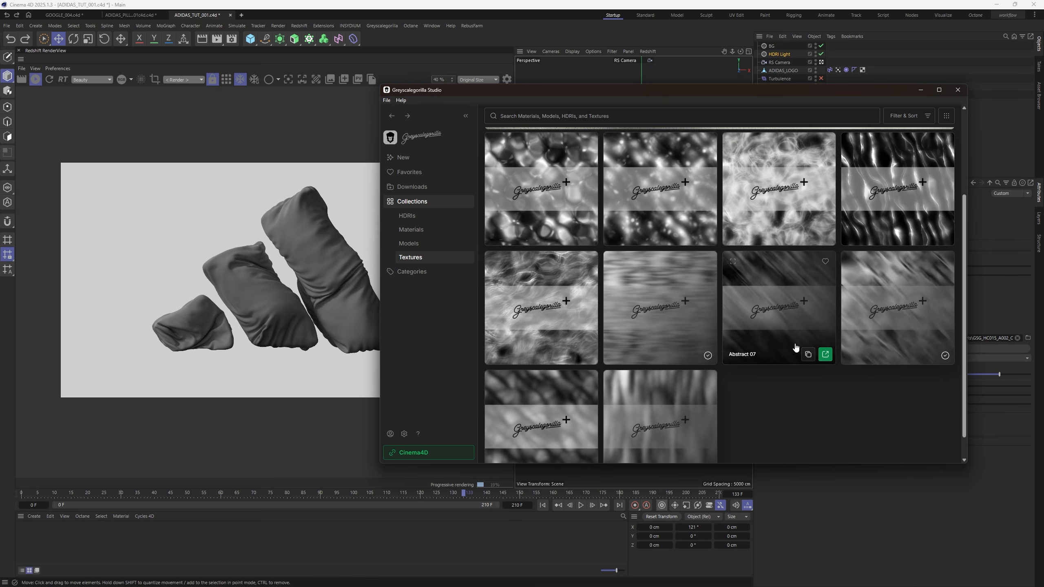
left_click(824, 354)
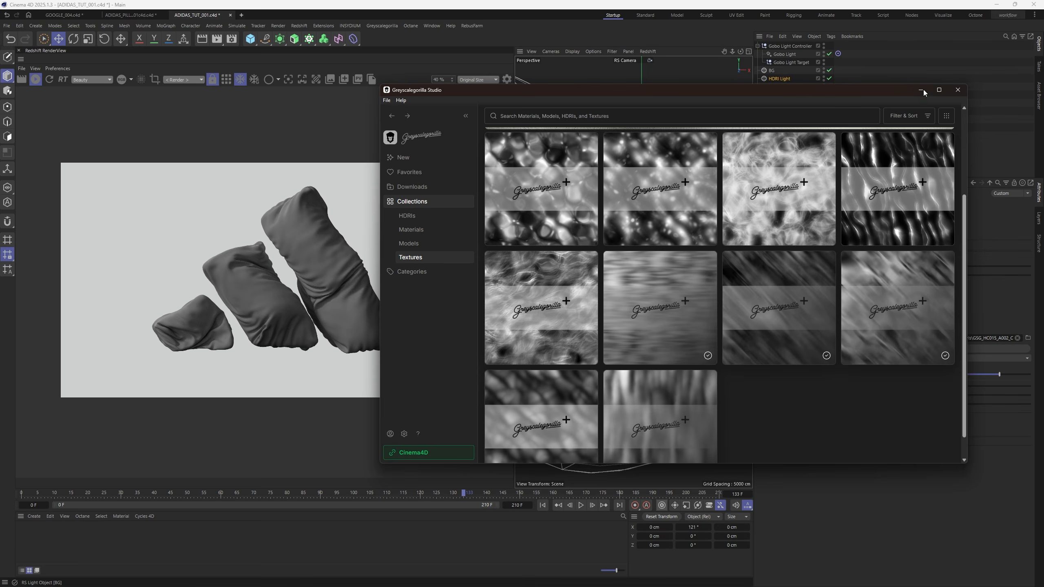
left_click(921, 90)
Change the viewport's top view to perspective projection and frame the gobo light together with the logo.
left_click(784, 55)
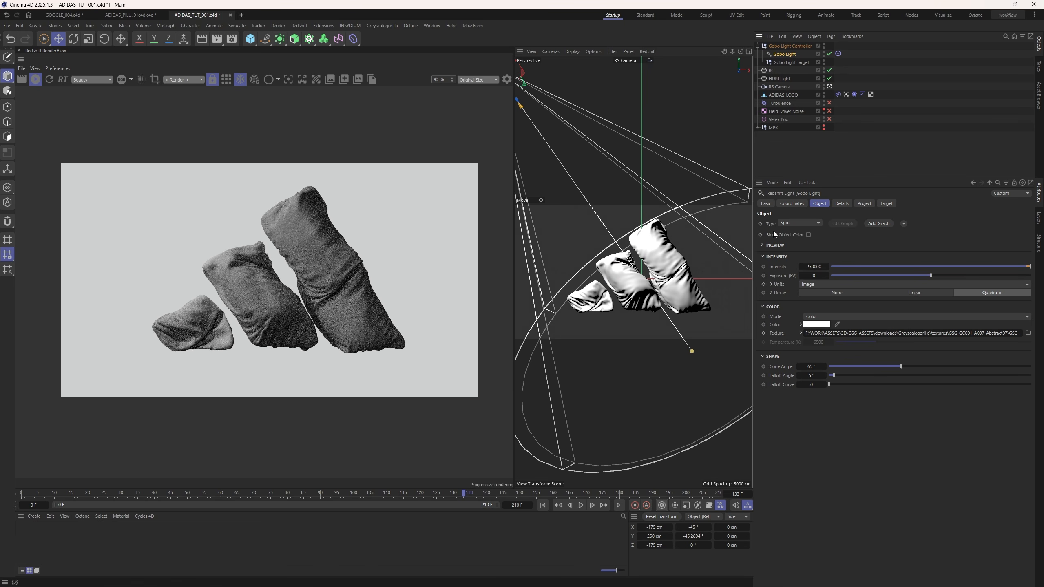
key("F2")
left_click(553, 51)
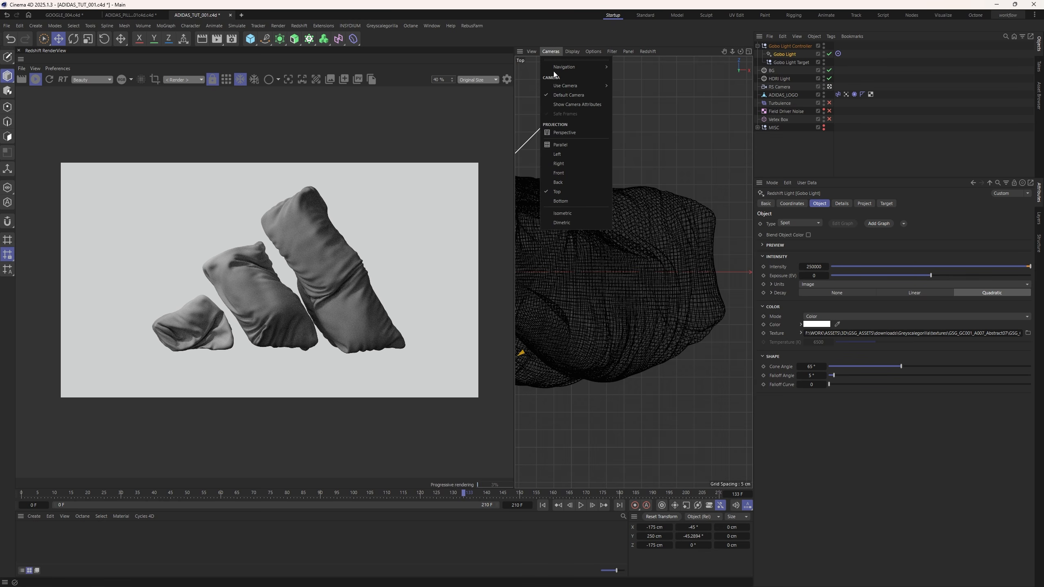
left_click(564, 133)
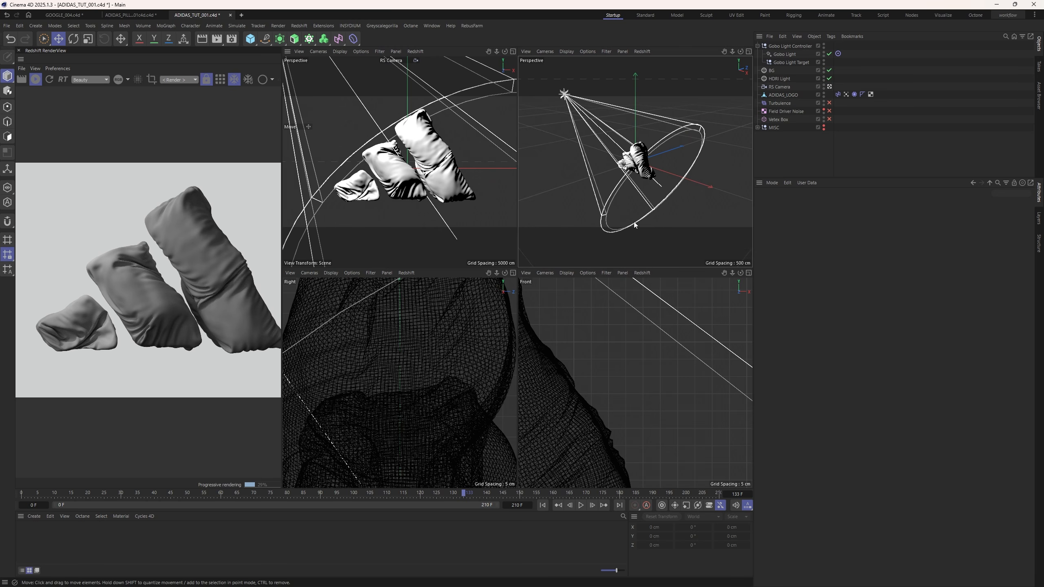
Set the Redshift RenderView camera to RS Camera, maximize the free perspective view, and widen the RenderView beside it.
left_click(179, 79)
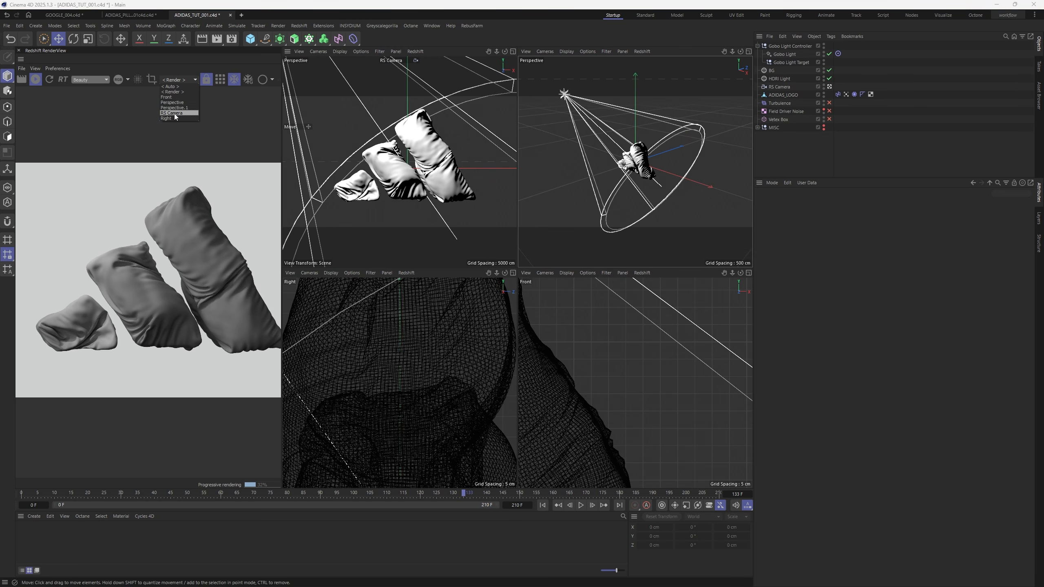
left_click(174, 114)
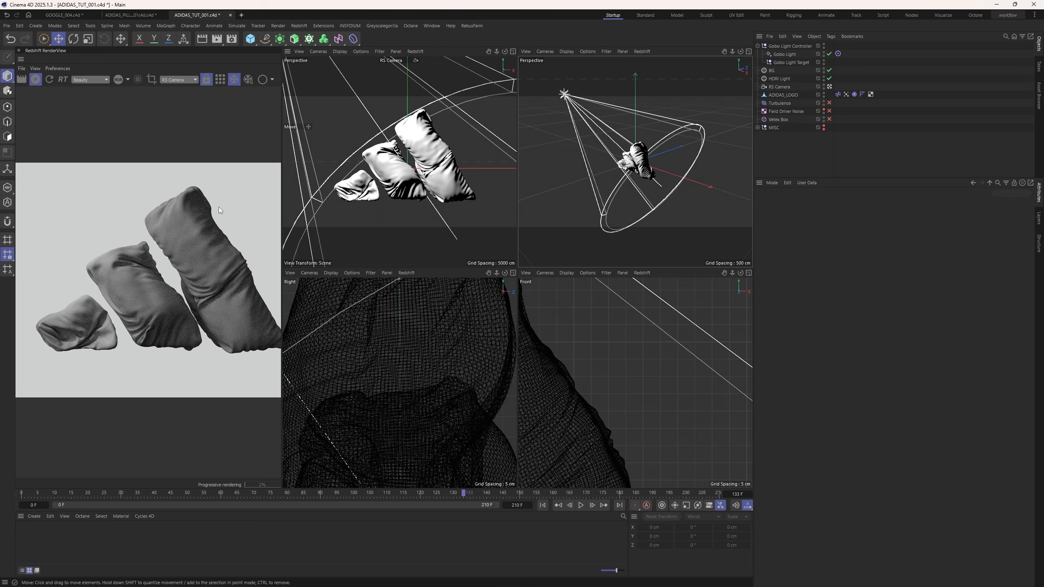
middle_click(633, 143)
left_click_drag(521, 243, 561, 239, "alt")
left_click_drag(282, 238, 370, 237)
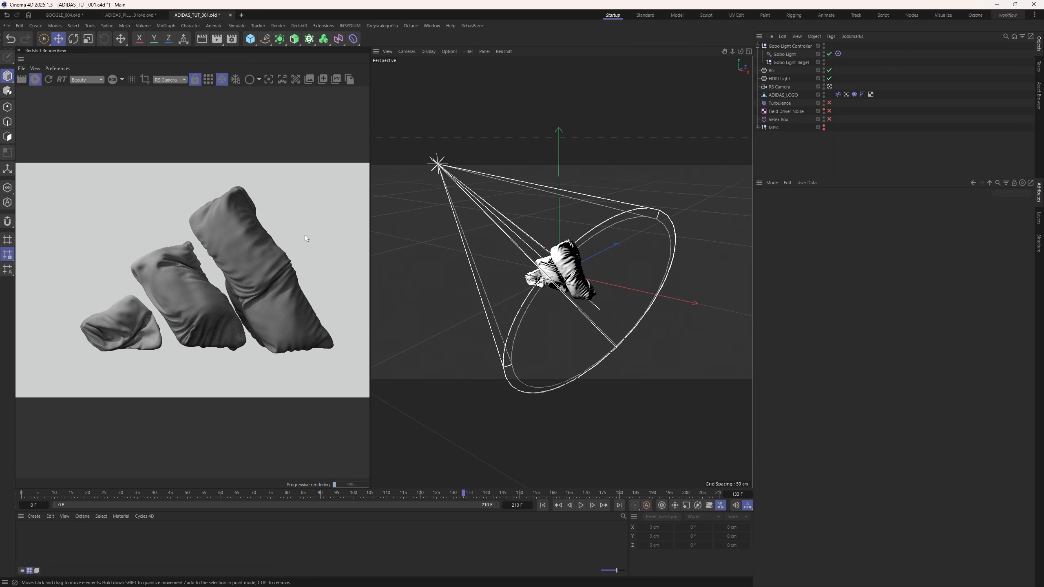
Raise the Gobo Light's intensity to about 2020214 by extending its beam in the viewport, and disable the HDRI Light.
left_click(783, 55)
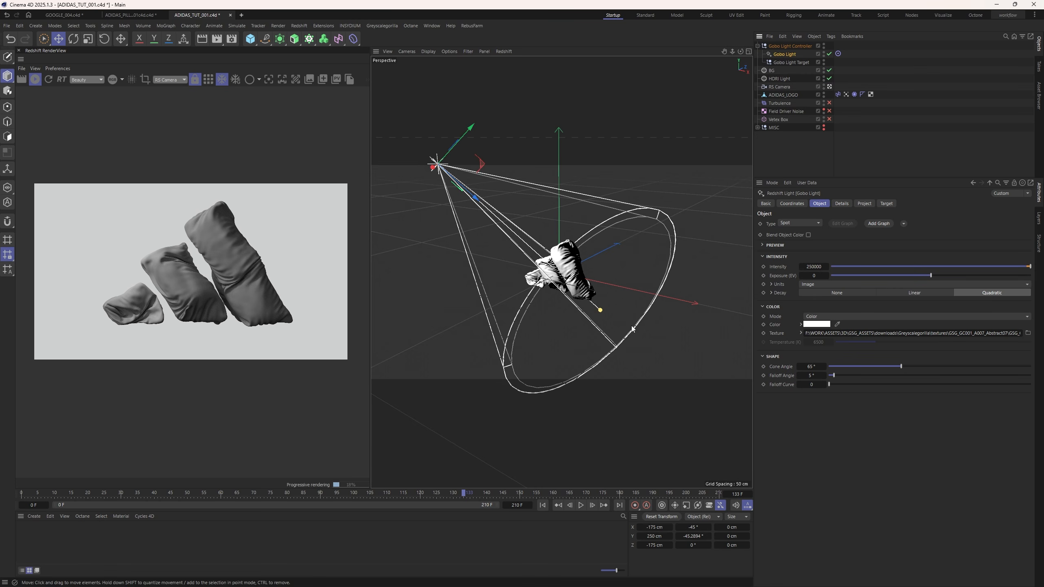
left_click_drag(599, 309, 781, 424)
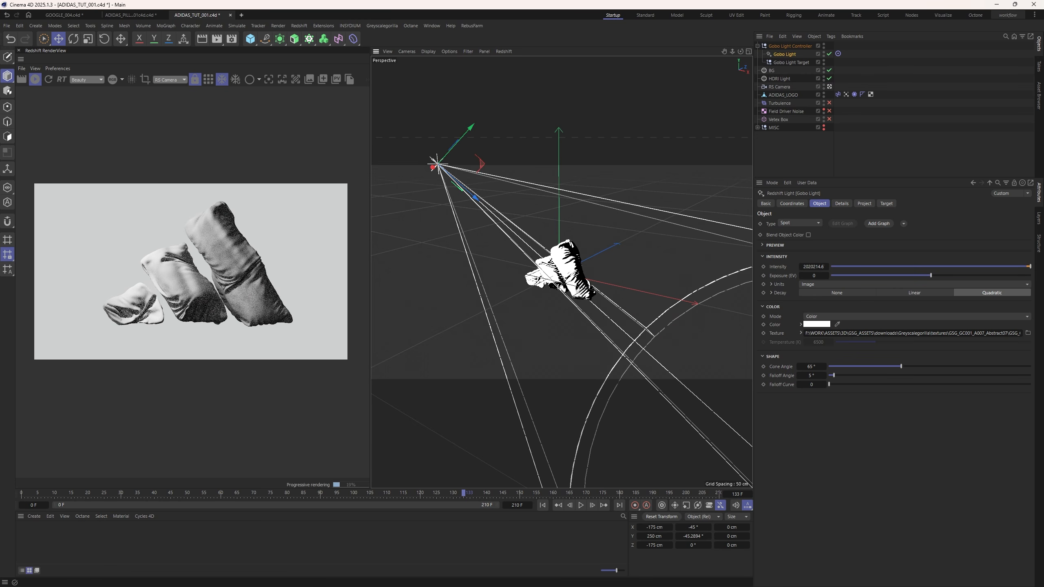
left_click(830, 78)
scroll(549, 292, "down", 3)
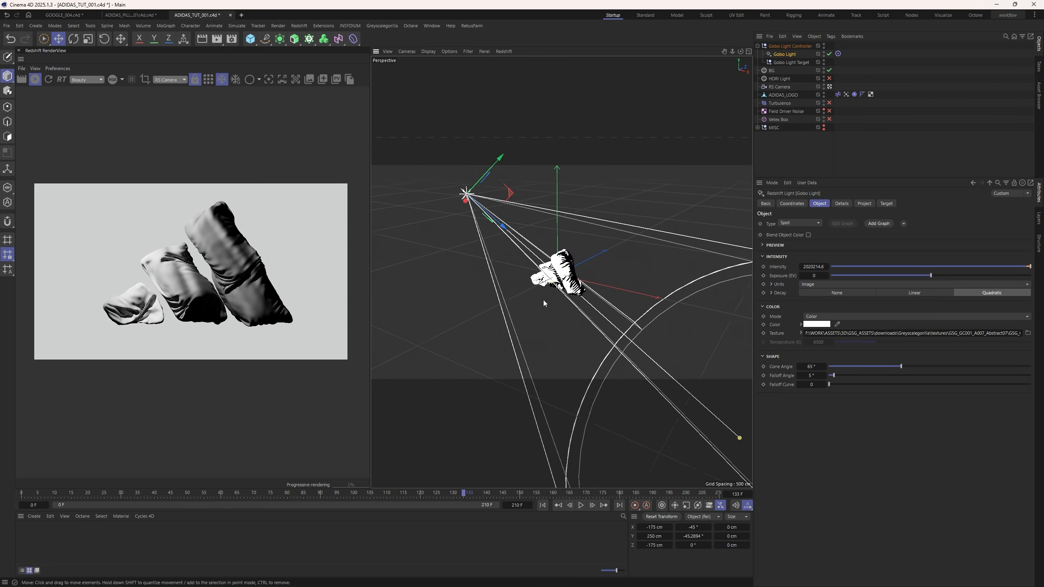
Move the Gobo Light along world X to about -28 cm and set its cone angle to 51.1° and exposure to 0.489.
key("w")
left_click_drag(501, 212, 538, 223)
left_click_drag(901, 366, 885, 366)
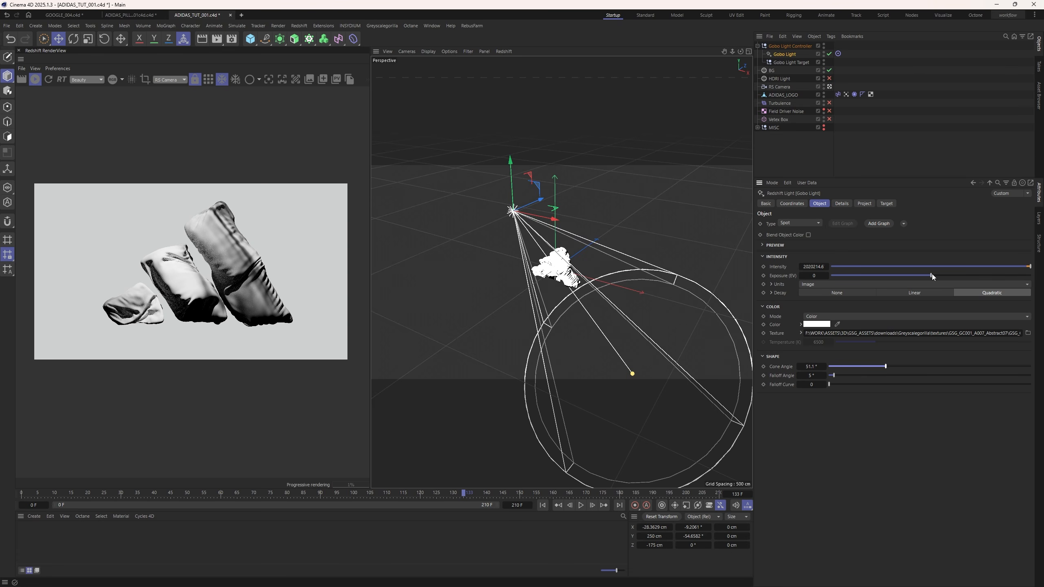
left_click_drag(932, 276, 934, 276)
Reposition the Gobo Light to about X 290, Y 150, Z -239 cm and narrow its cone angle to 44.1°.
left_click_drag(511, 162, 518, 289)
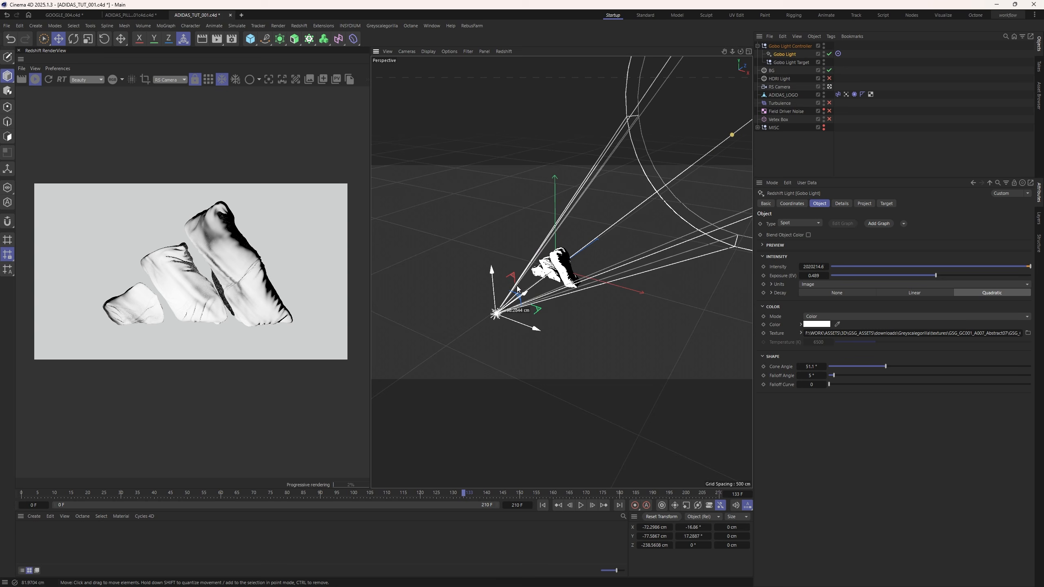
left_click_drag(516, 325, 616, 359)
left_click_drag(885, 367, 871, 366)
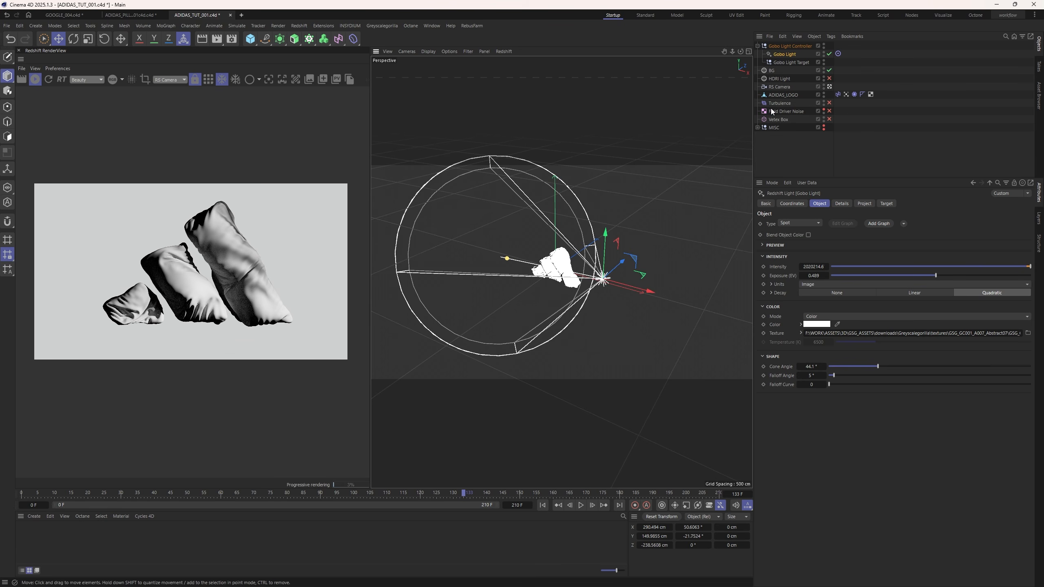
Re-enable the HDRI Light, inspect the combined lighting up close in the render, and enlarge the RenderView.
left_click(829, 78)
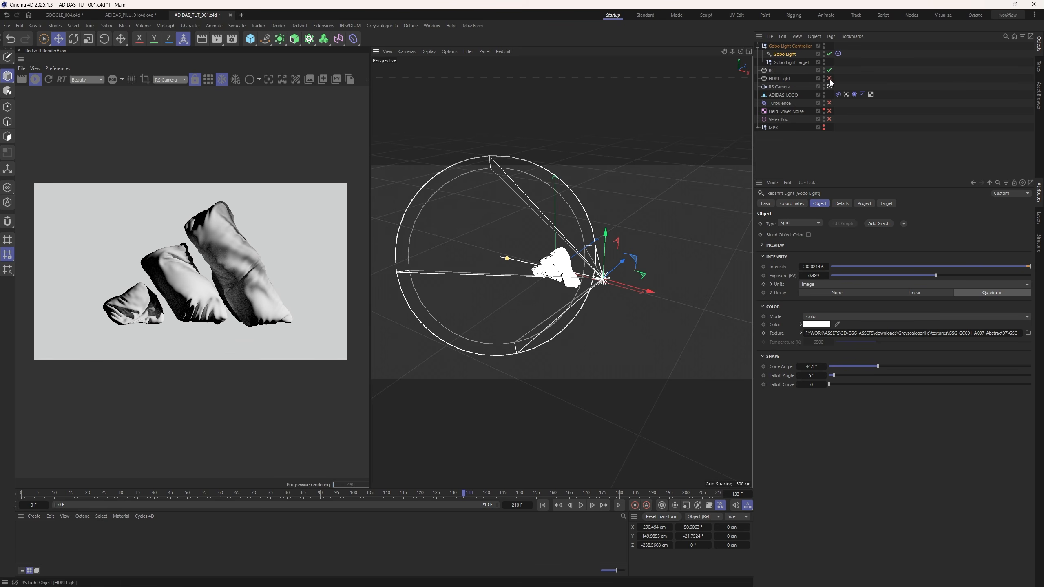
scroll(274, 292, "up", 3)
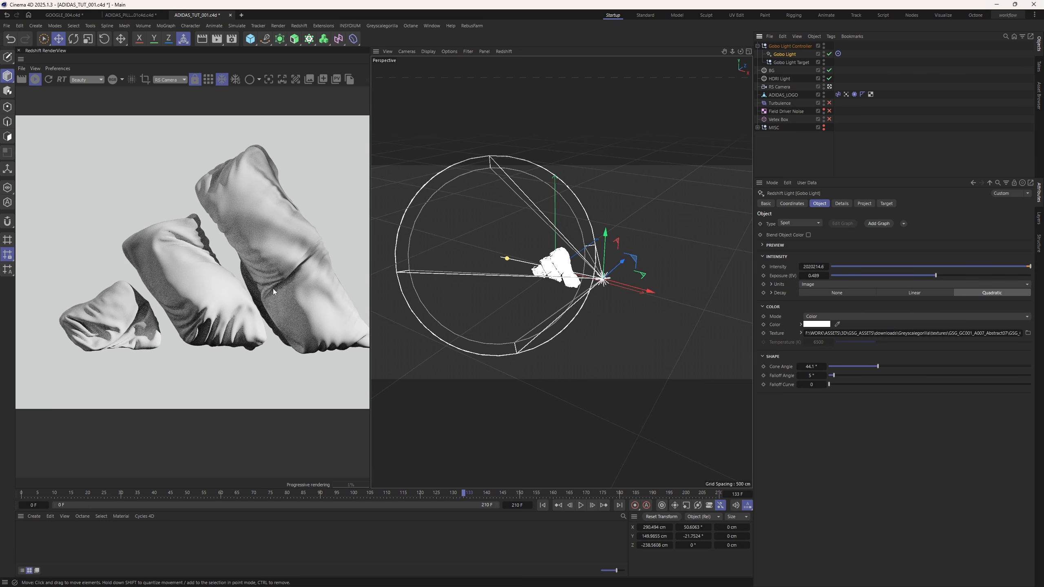
scroll(198, 297, "down", 3)
scroll(126, 268, "up", 3)
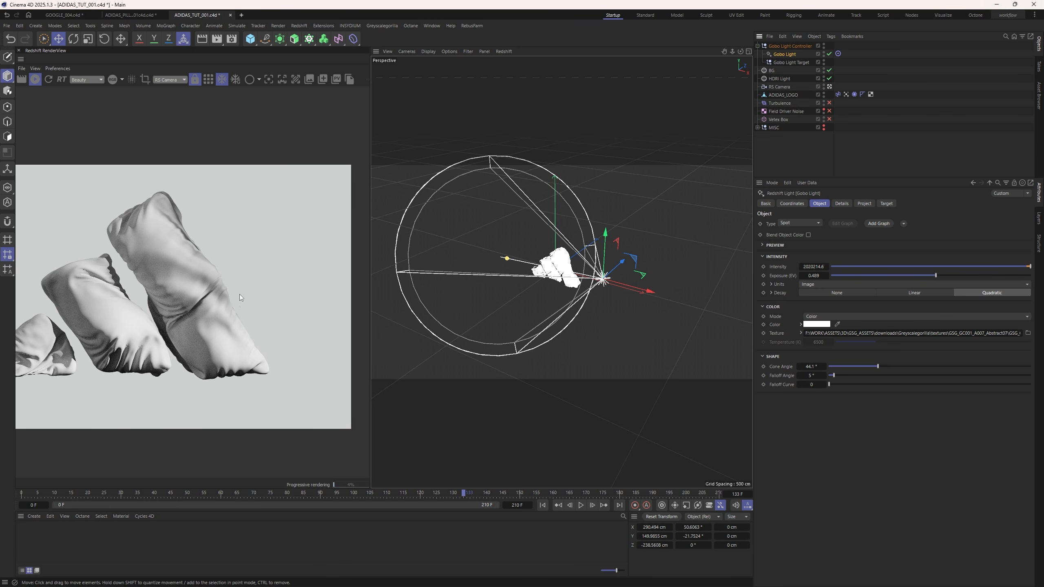
scroll(217, 302, "down", 4)
scroll(123, 321, "up", 2)
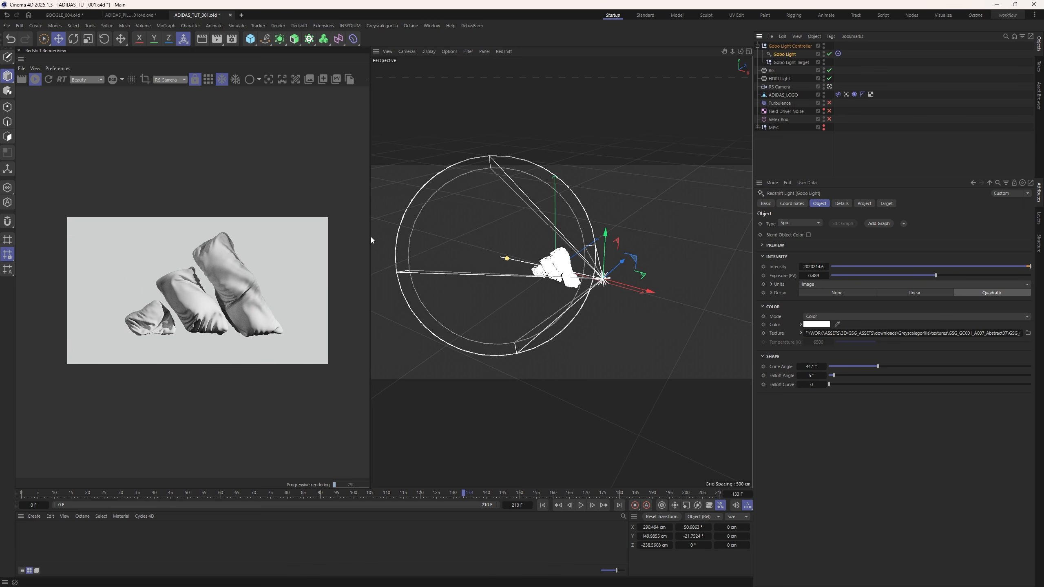
left_click_drag(371, 240, 553, 240)
Enable tone-mapping on the RS Camera with Highlights at 0.32 and Blacks at 0.113.
left_click(779, 87)
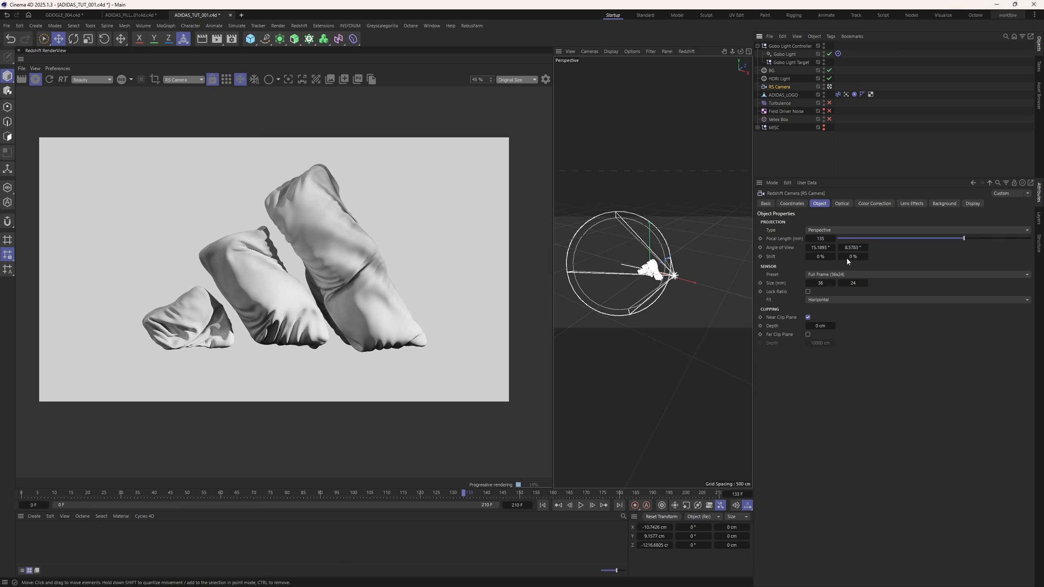
left_click(859, 204)
left_click(818, 234)
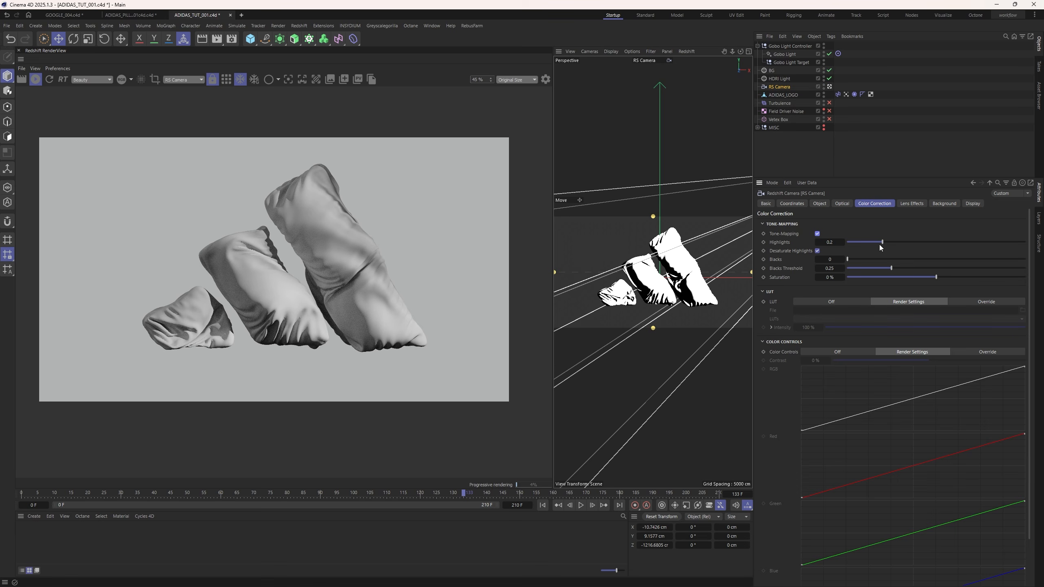
left_click(867, 259)
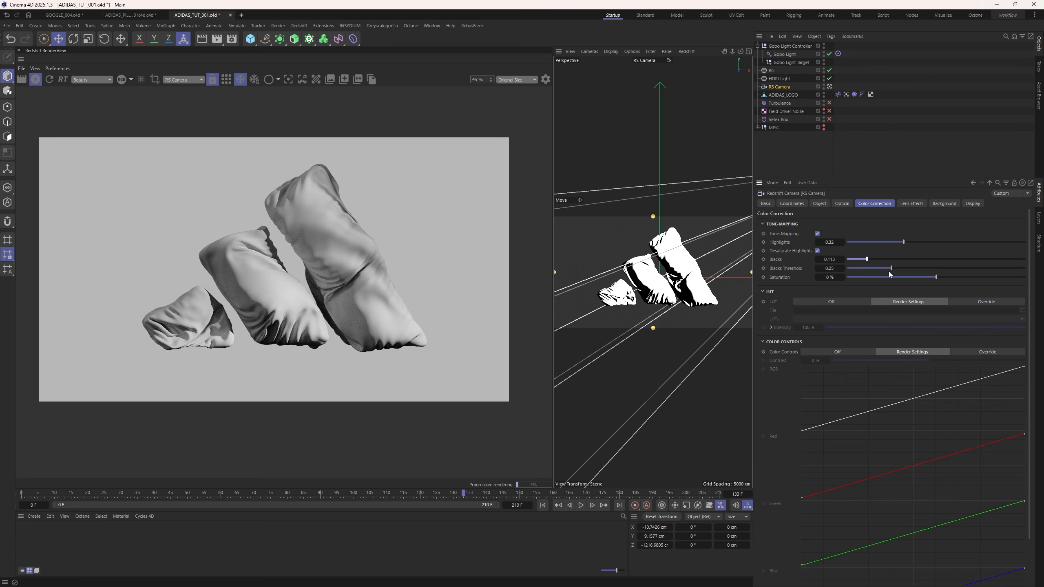
Set the RS Camera's vignetting to 25 and exposure to 0.1 EV, and deselect the camera.
left_click(837, 204)
left_click_drag(835, 267, 1030, 273)
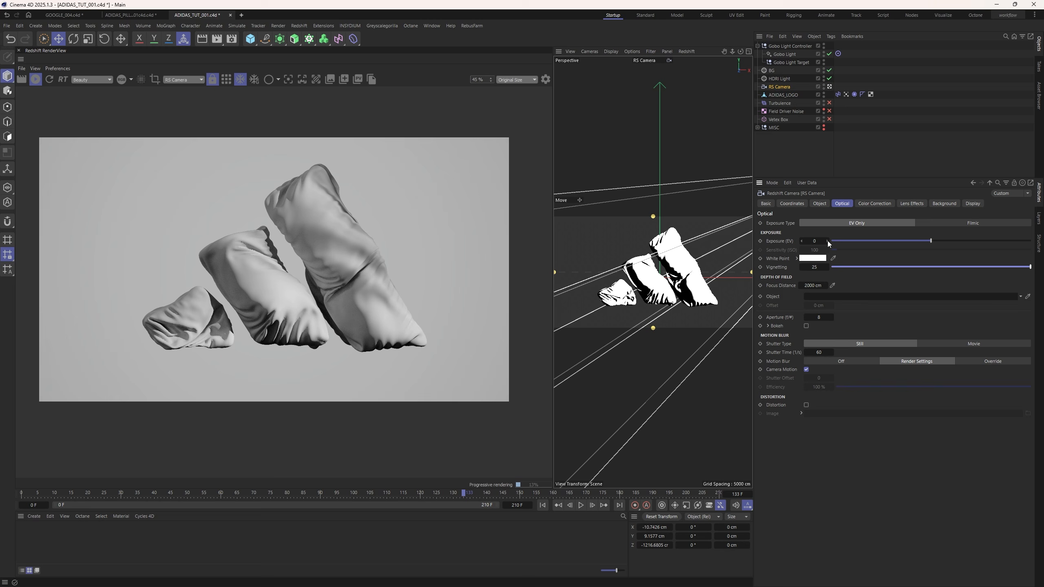
left_click(827, 241)
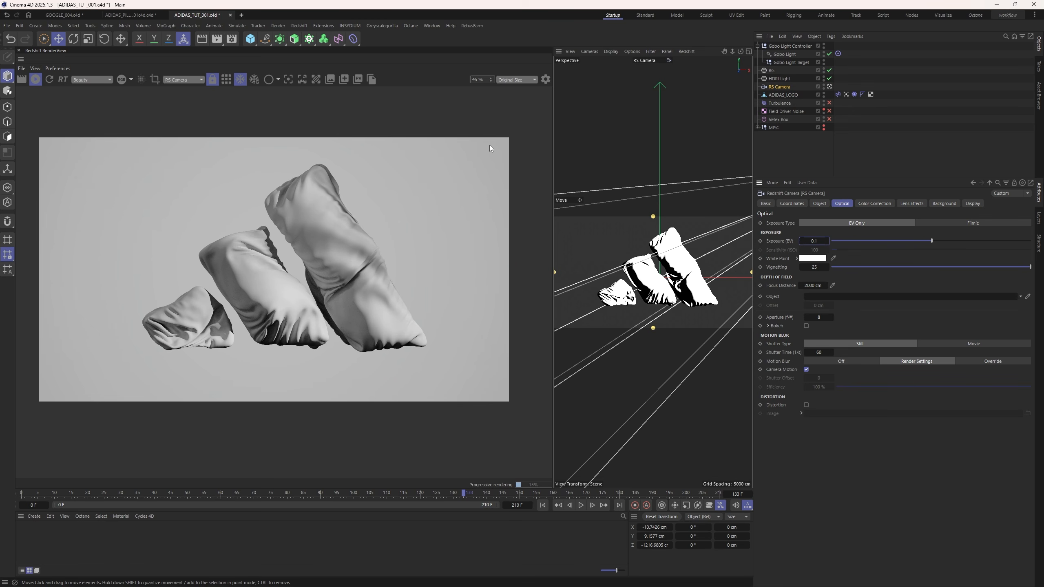
left_click_drag(368, 226, 358, 228)
left_click(730, 427)
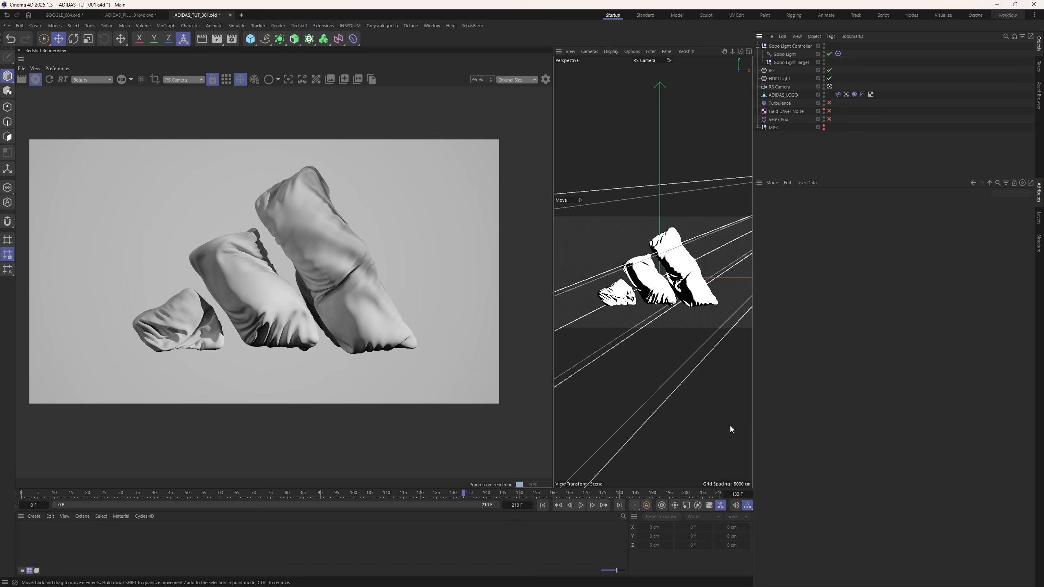
Switch to Greyscalegorilla Studio and look through the Cotton Fabric Materials collection.
left_click(576, 577)
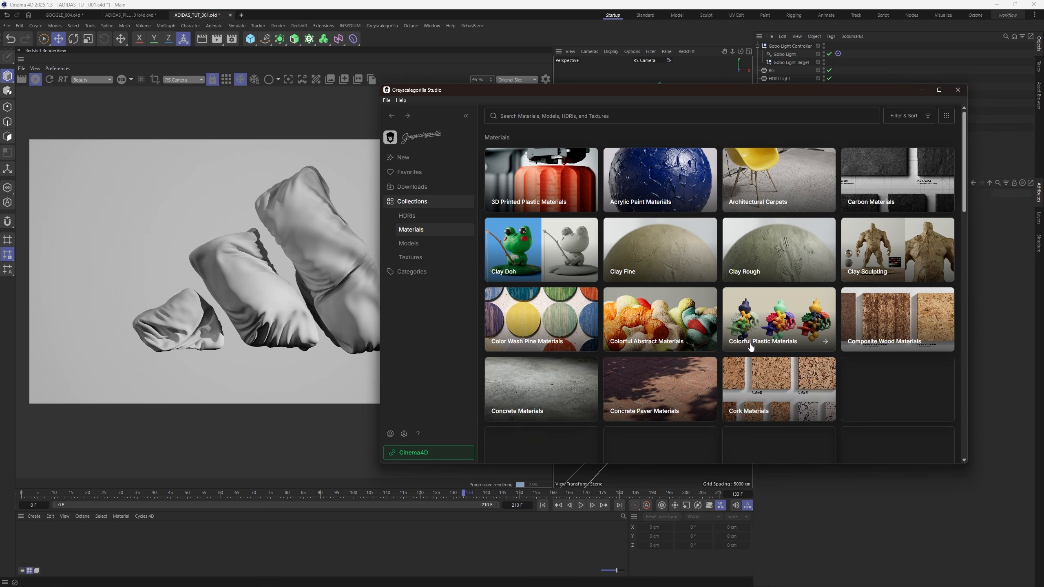
scroll(730, 327, "down", 2)
left_click(900, 318)
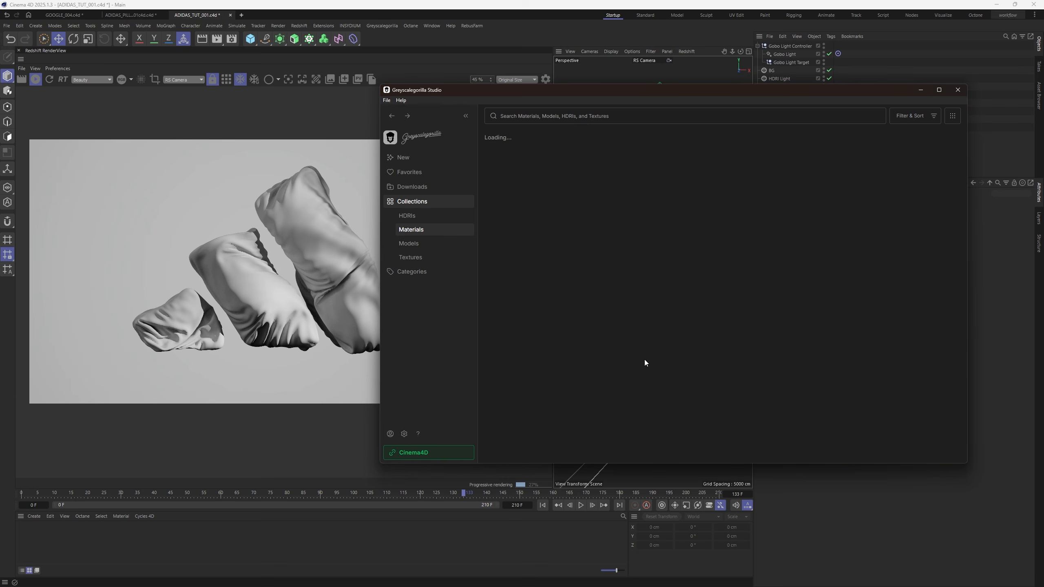
scroll(641, 343, "down", 6)
scroll(641, 340, "down", 10)
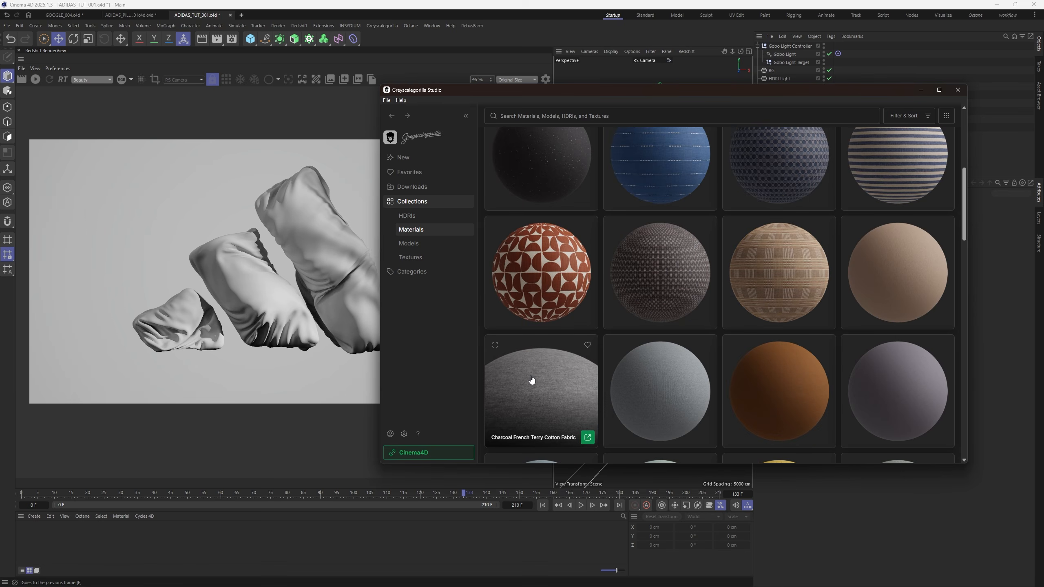
scroll(531, 380, "up", 2)
scroll(718, 296, "down", 10)
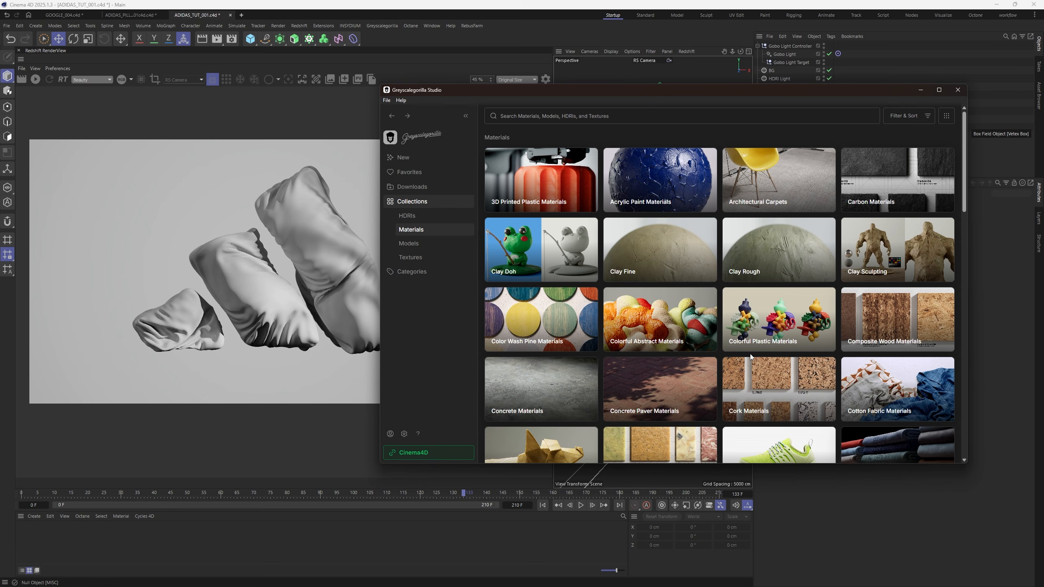
Send Fabric Wool Knots from the Fabric Materials collection to the scene, return to Cinema 4D, and select the imported material.
scroll(751, 357, "down", 5)
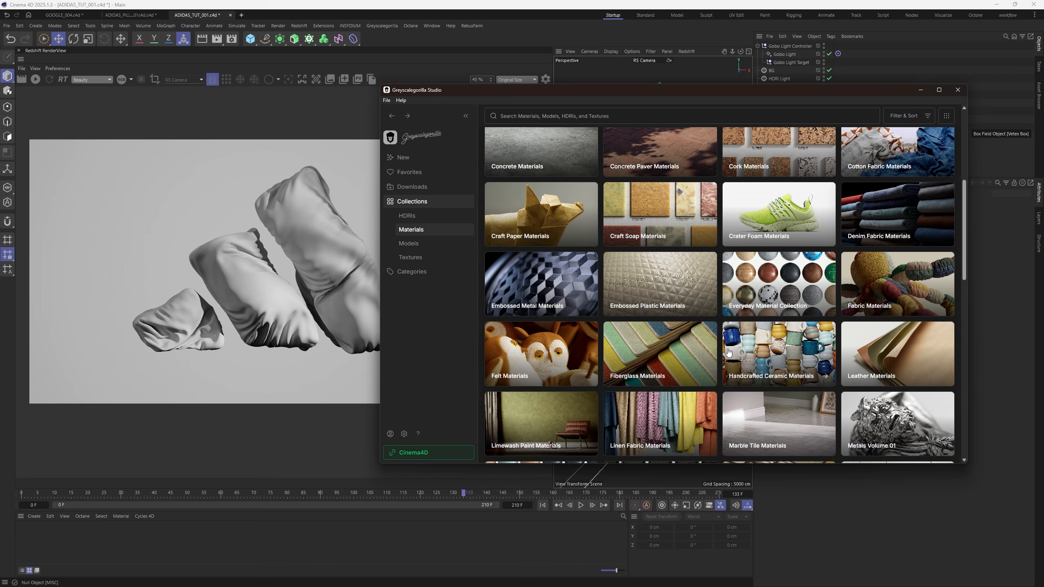
left_click(917, 300)
scroll(728, 329, "down", 5)
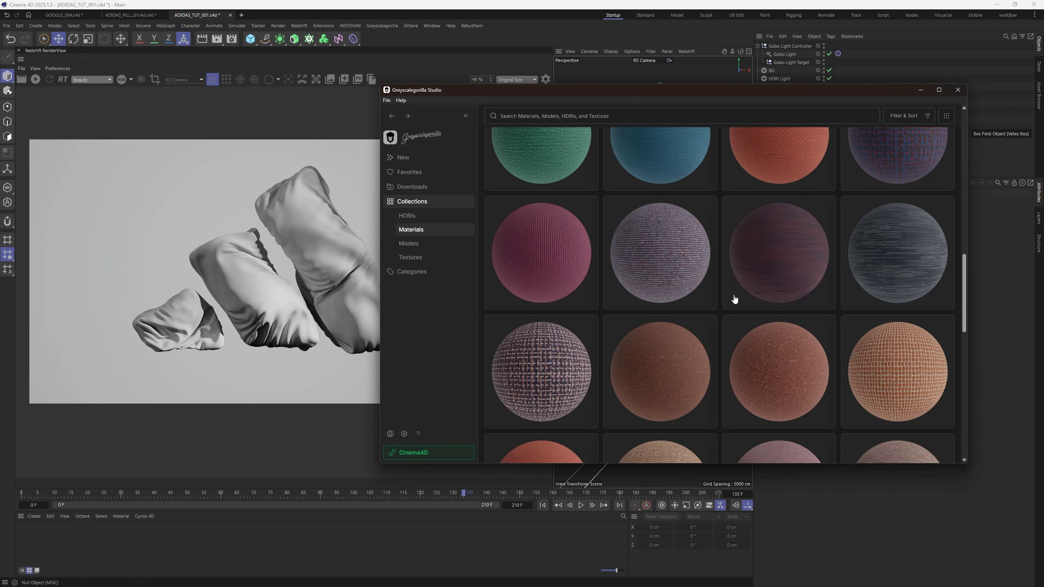
scroll(735, 299, "down", 8)
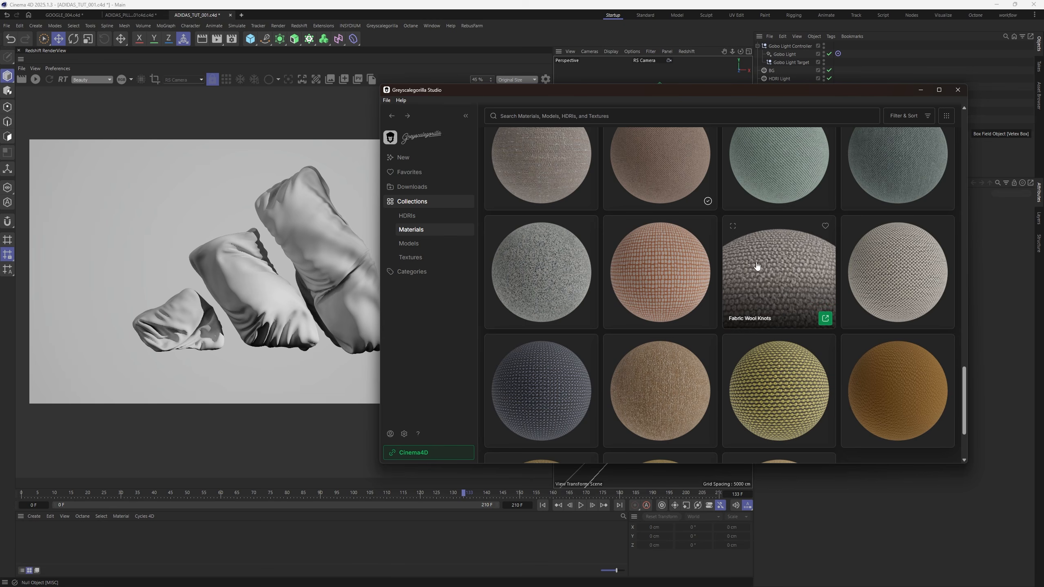
scroll(781, 280, "down", 1)
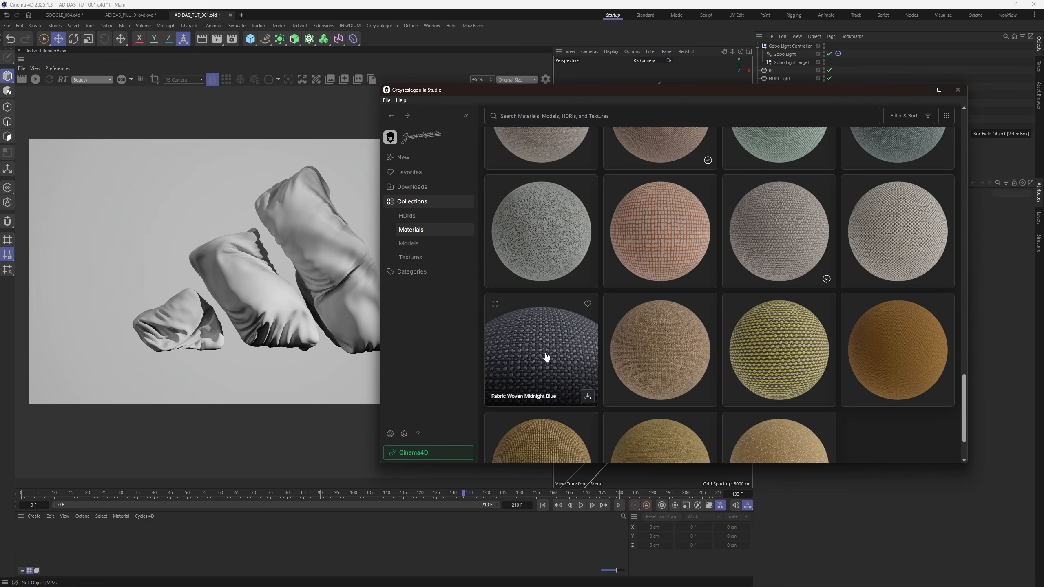
scroll(547, 354, "down", 2)
scroll(795, 389, "up", 5)
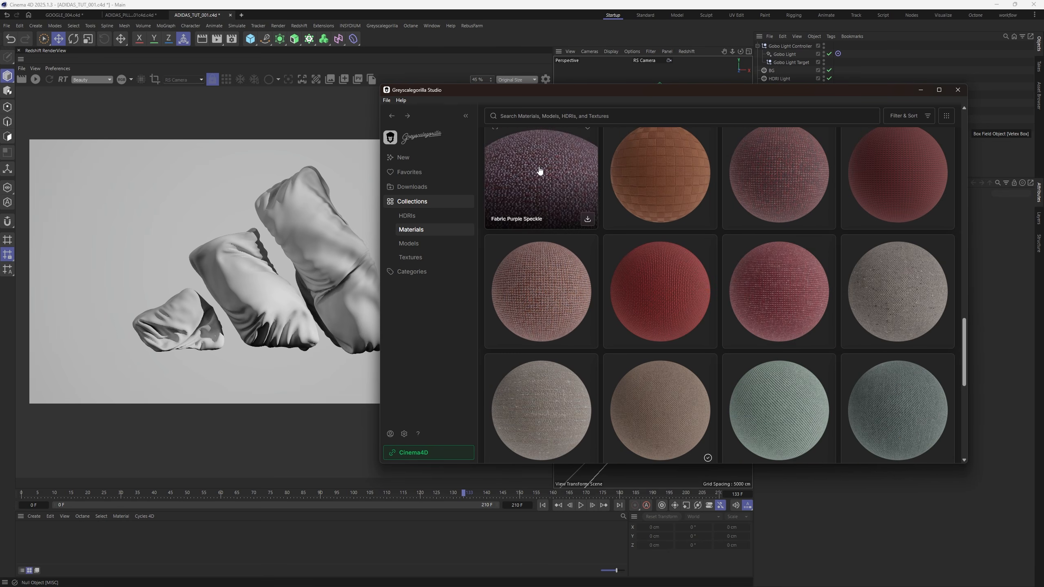
scroll(639, 170, "up", 3)
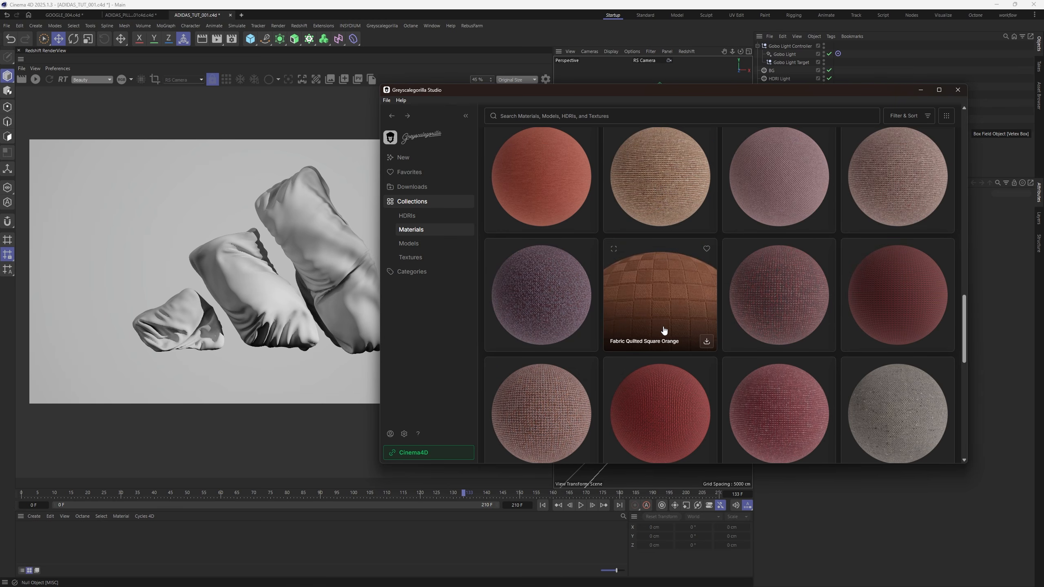
scroll(624, 167, "down", 10)
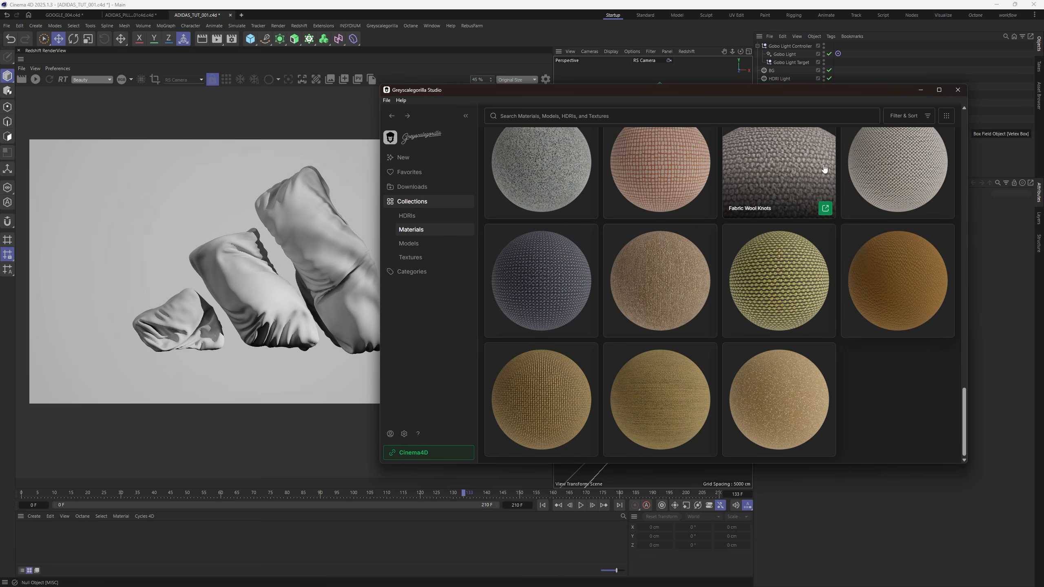
left_click(826, 208)
left_click(921, 90)
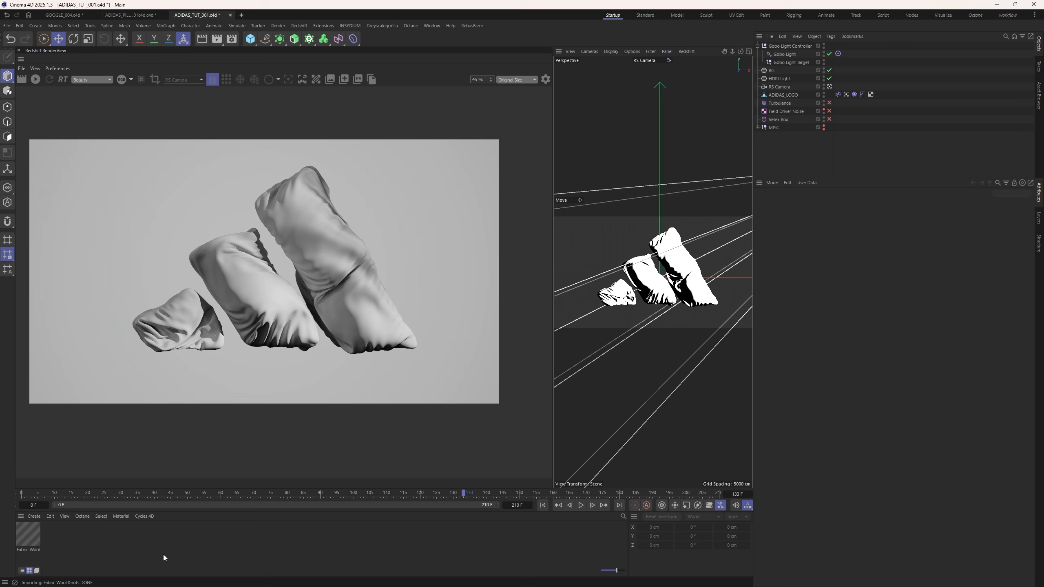
left_click_drag(30, 544, 797, 192)
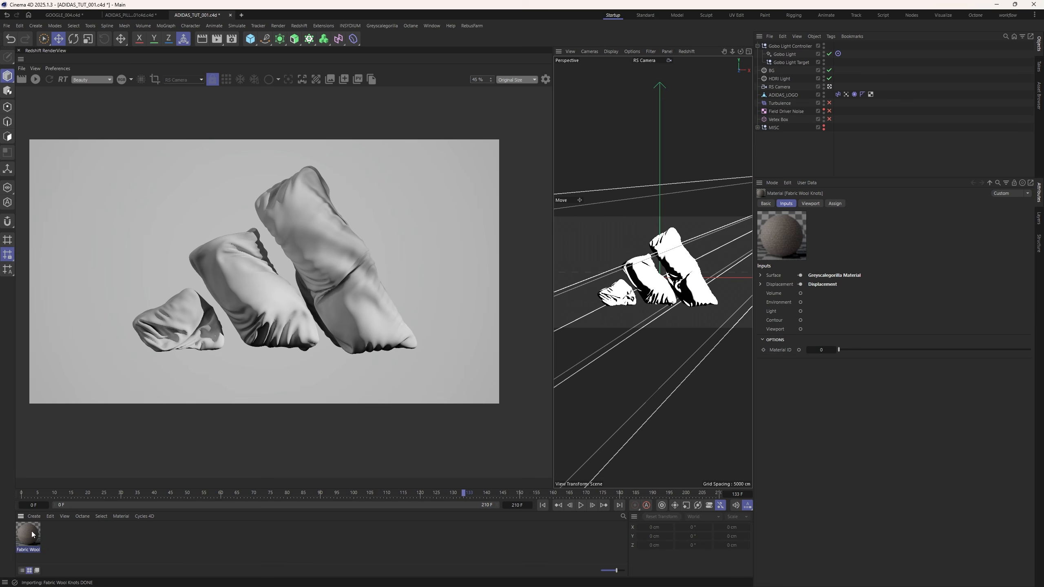
Save the scene and assign the Fabric Wool Knots material to the ADIDAS_LOGO object.
key("ctrl+s")
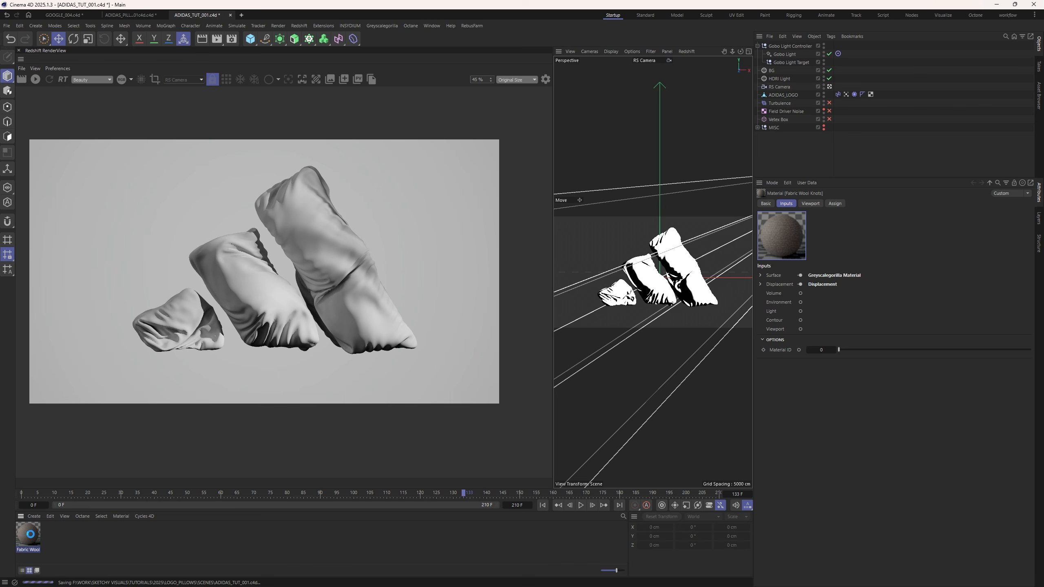
left_click_drag(788, 93, 787, 95)
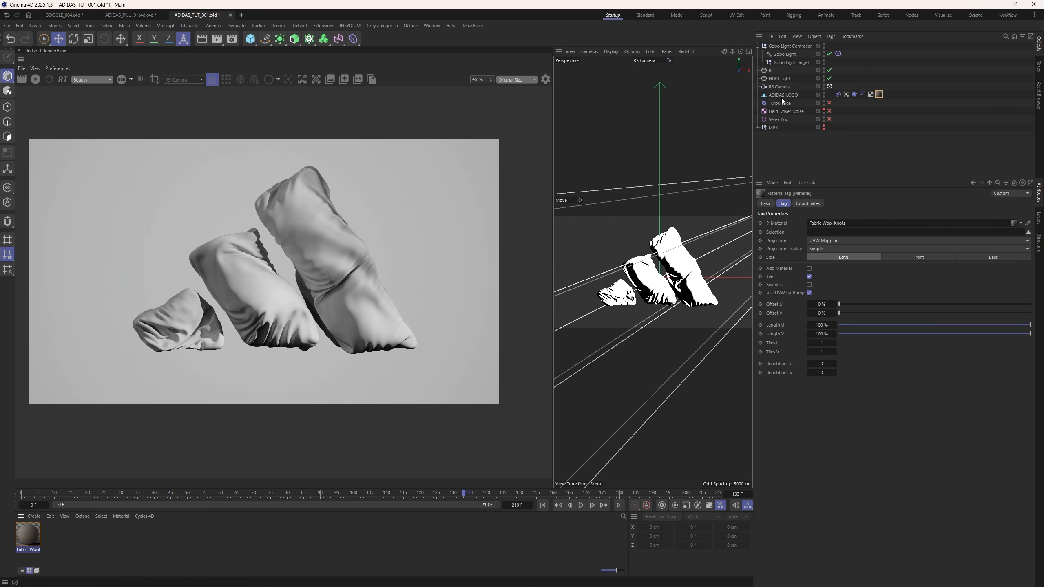
left_click(865, 154)
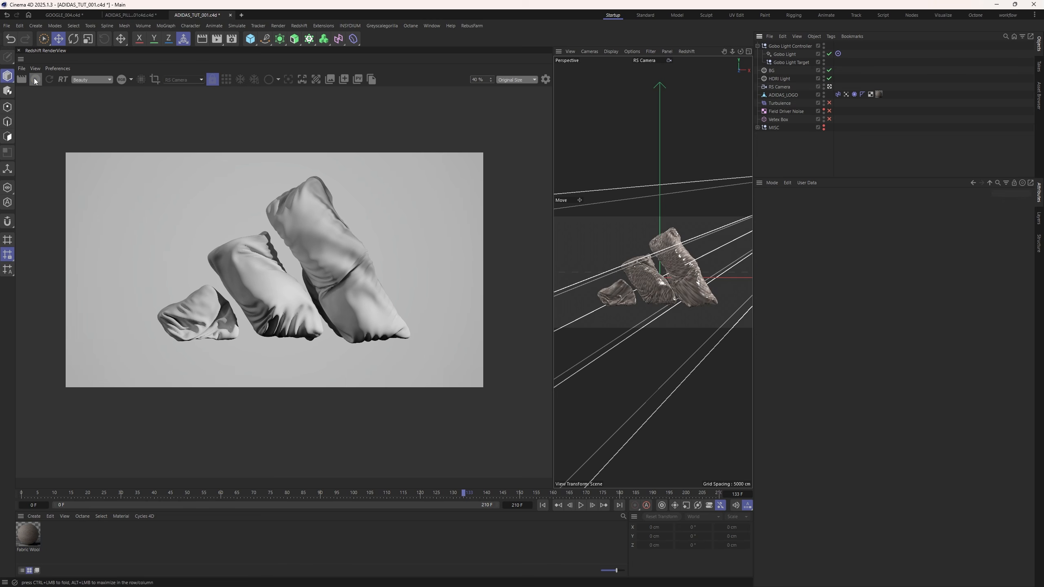
Render the inflated logo in the Redshift RenderView, examine the fabric pattern up close, and close the render view.
left_click(36, 81)
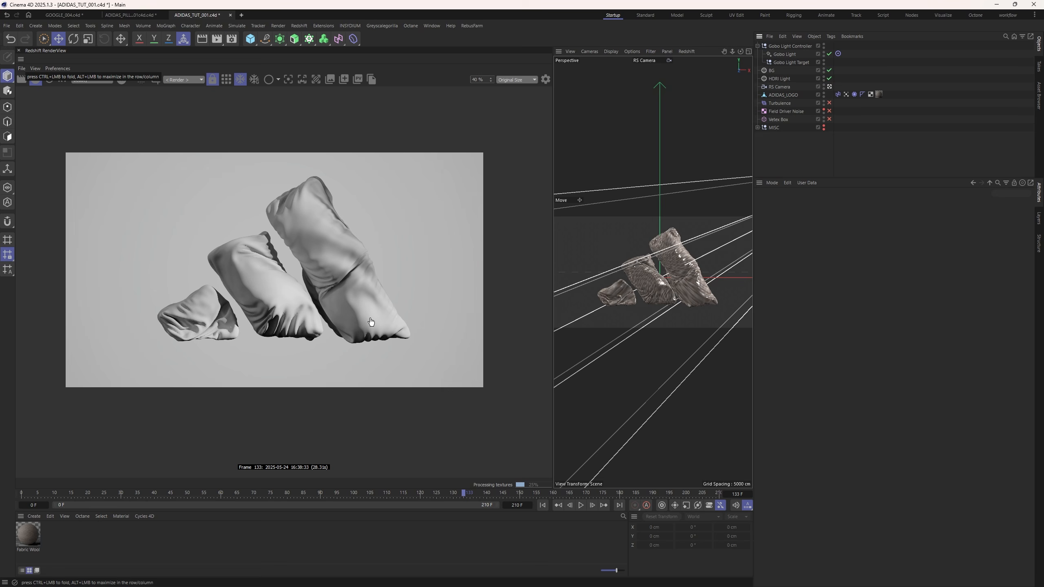
scroll(304, 280, "up", 3)
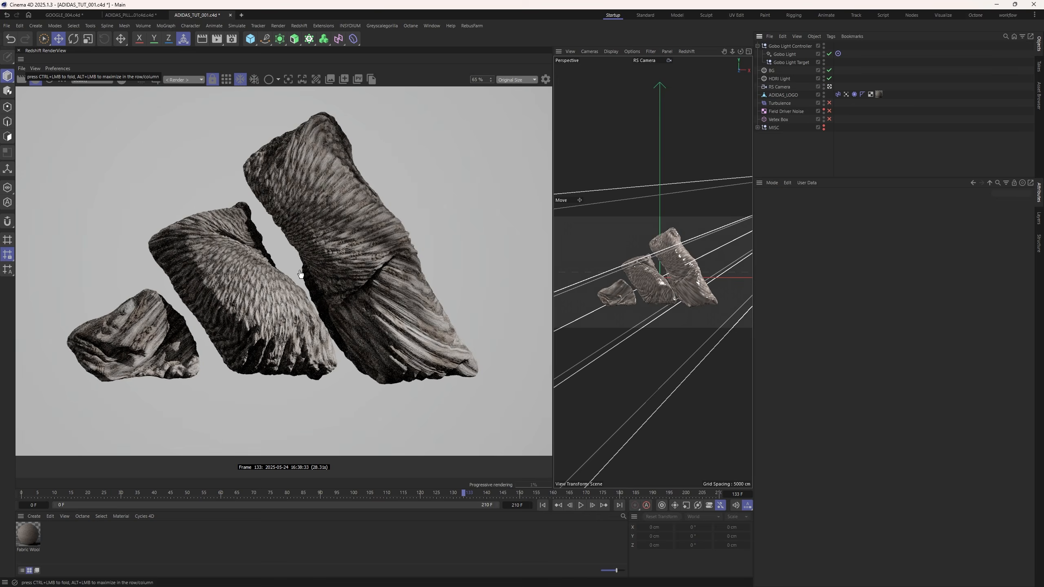
scroll(299, 273, "up", 2)
left_click(37, 80)
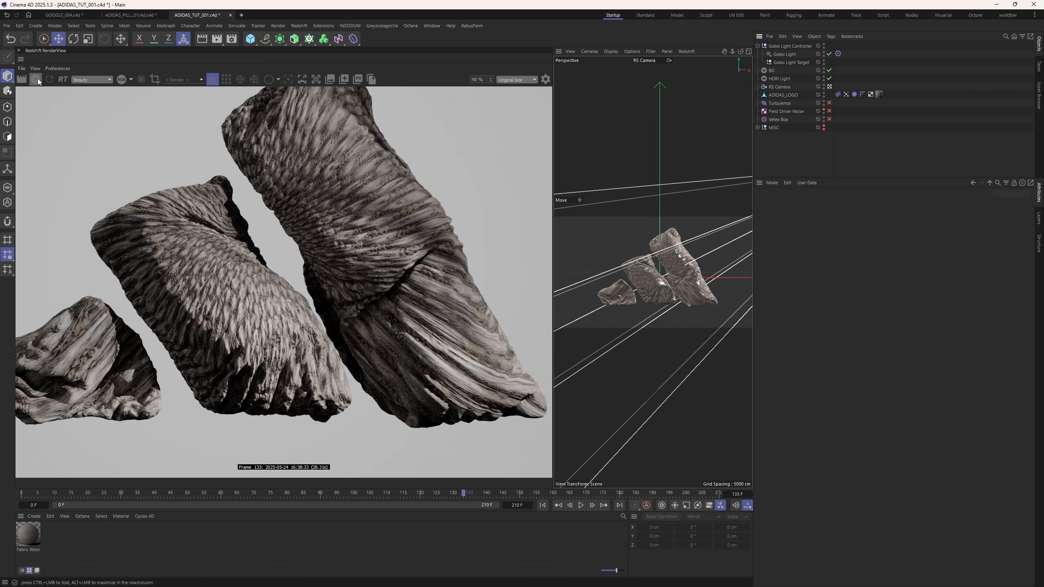
left_click(18, 50)
In the UV Edit layout, unwrap the whole ADIDAS_LOGO mesh with cubic Automatic UV, and return to the Standard layout.
left_click(645, 15)
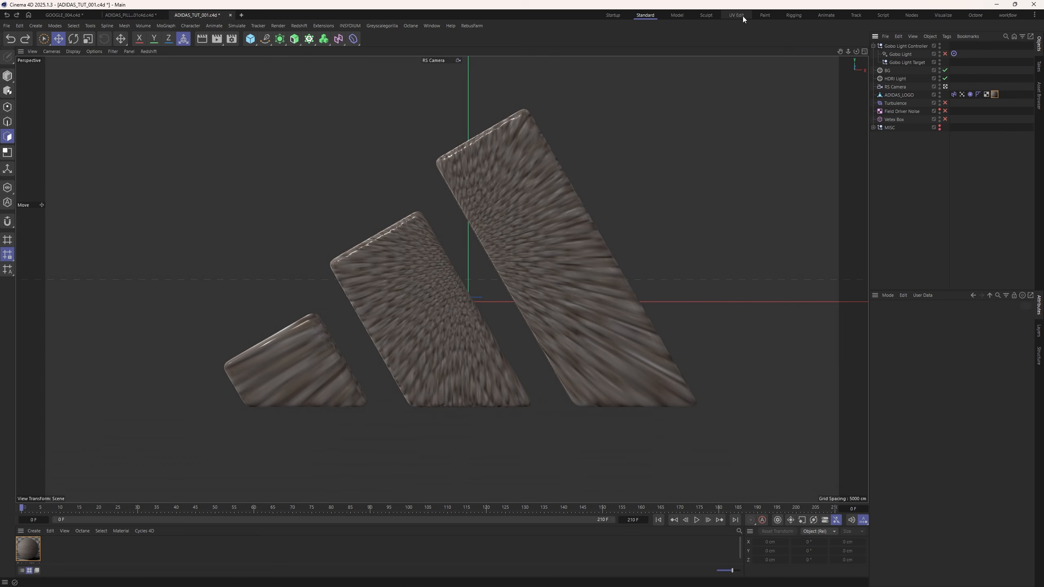
left_click(736, 16)
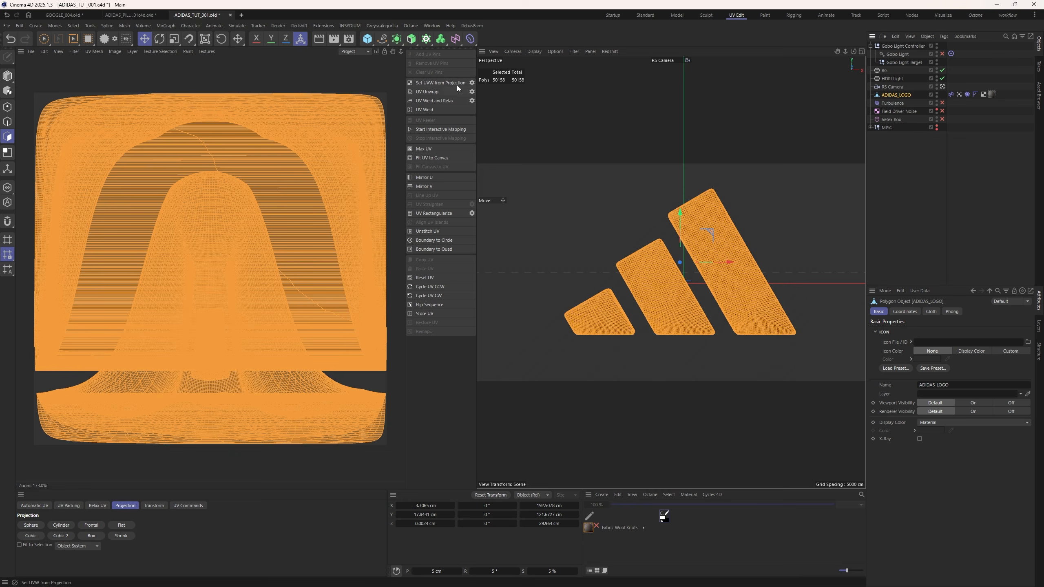
left_click(447, 84)
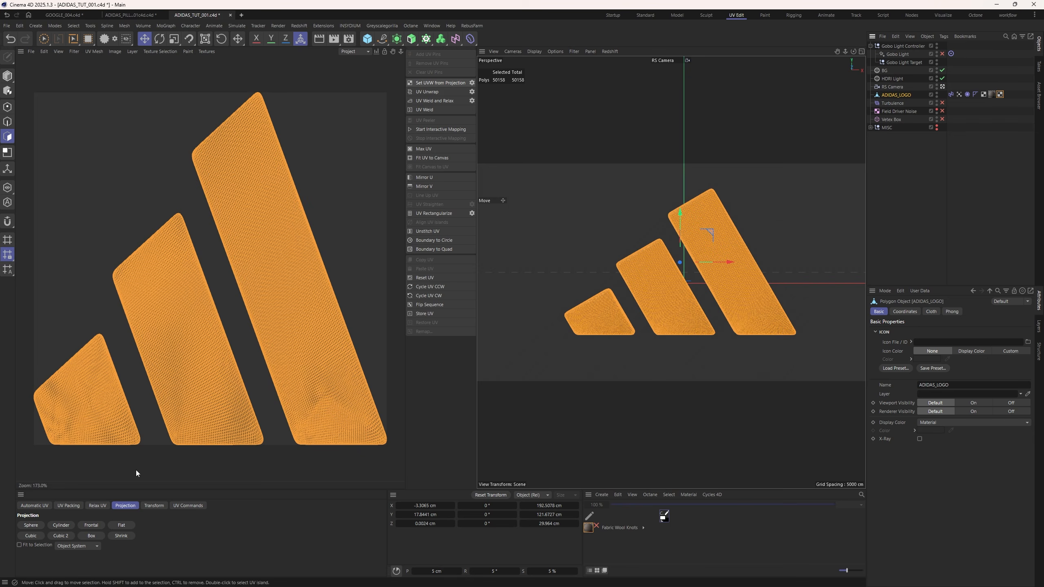
left_click(37, 506)
left_click(19, 524)
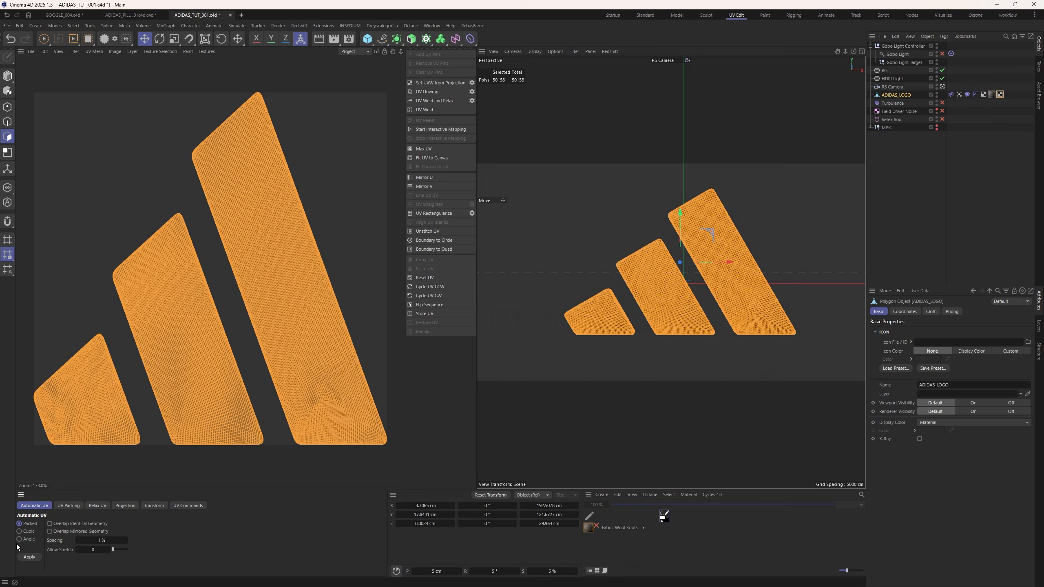
left_click(25, 531)
left_click(29, 558)
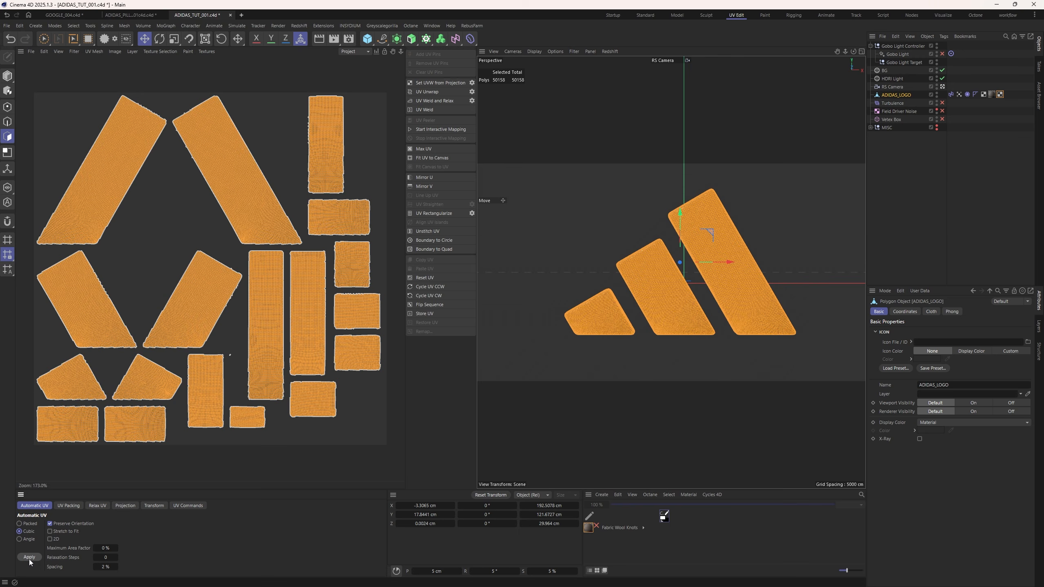
left_click(946, 175)
left_click(646, 15)
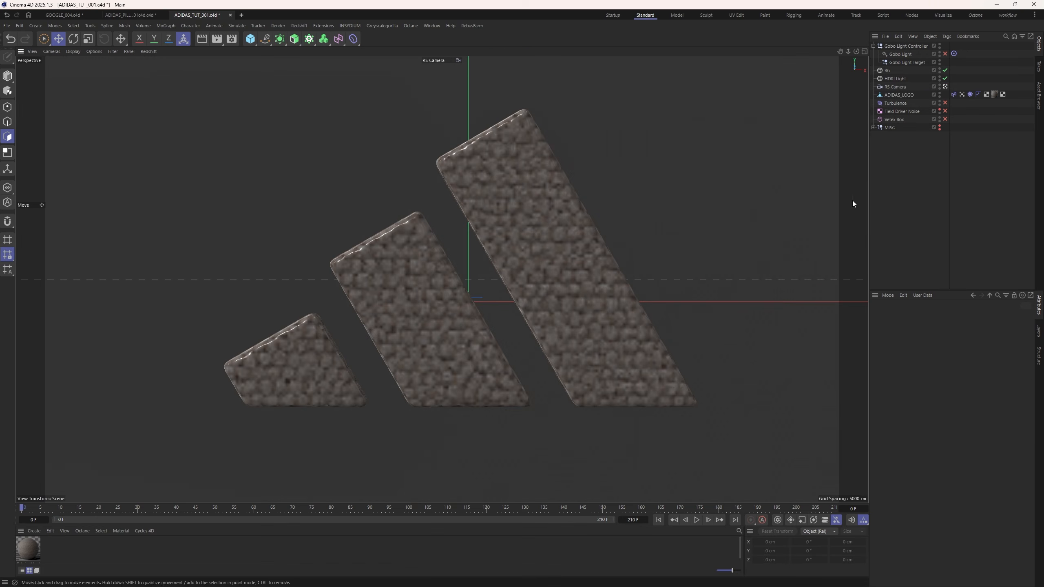
Reopen the live Redshift RenderView and examine the unwrapped fabric pattern on the logo's front and side faces.
left_click(299, 26)
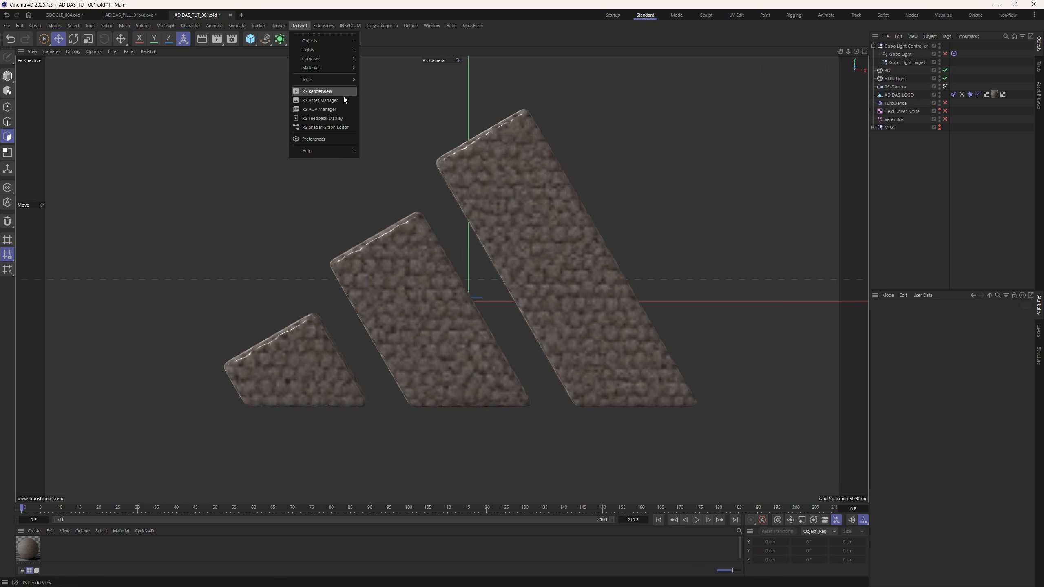
left_click(330, 91)
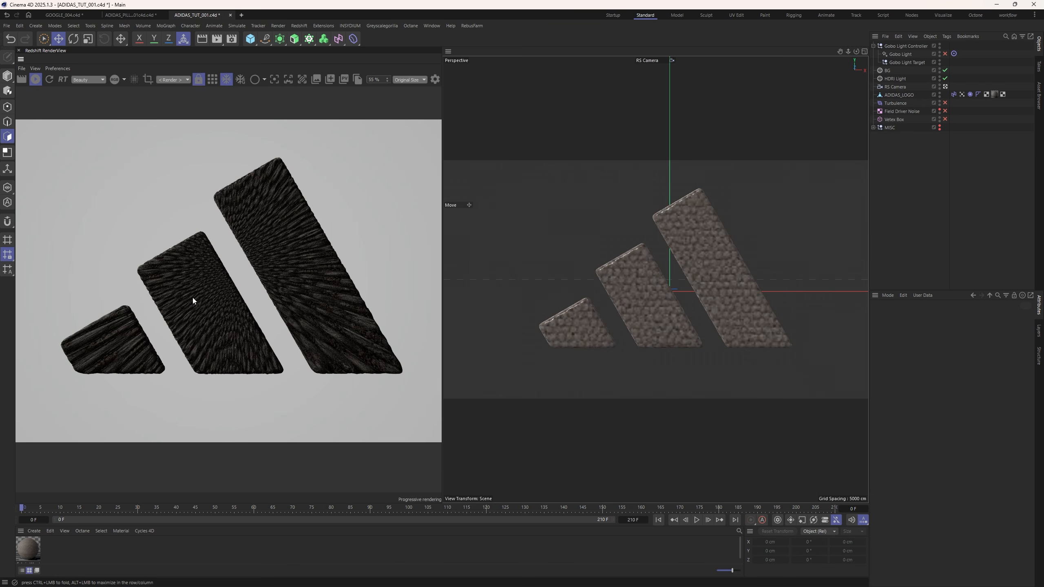
scroll(192, 297, "up", 2)
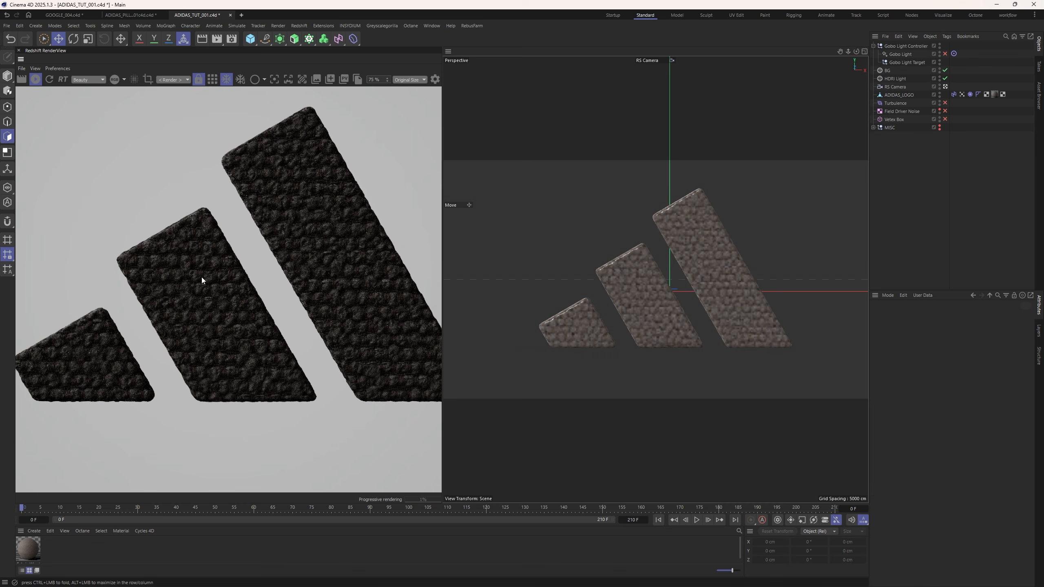
left_click(945, 86)
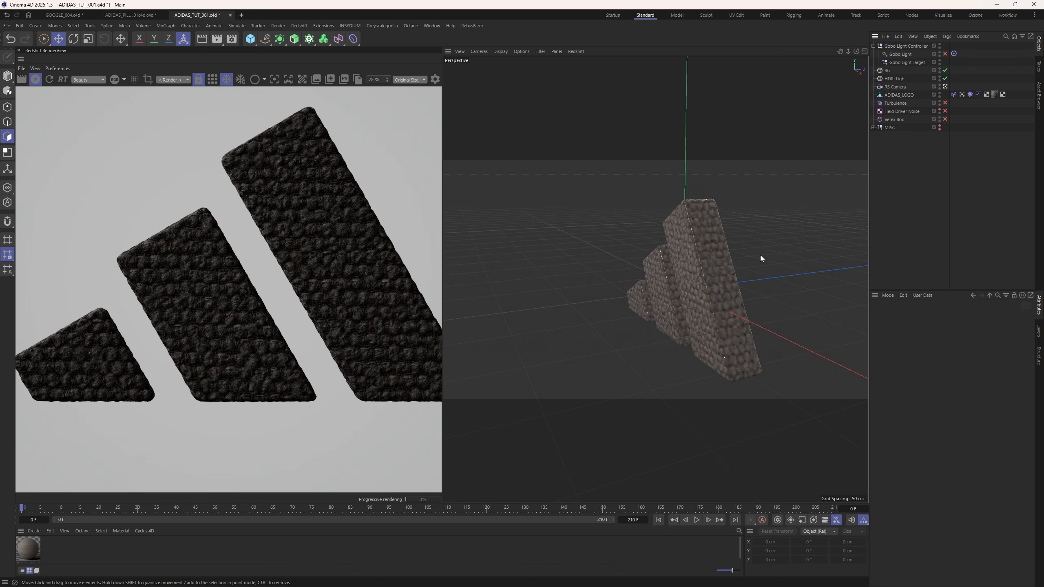
left_click_drag(760, 254, 718, 255, "alt")
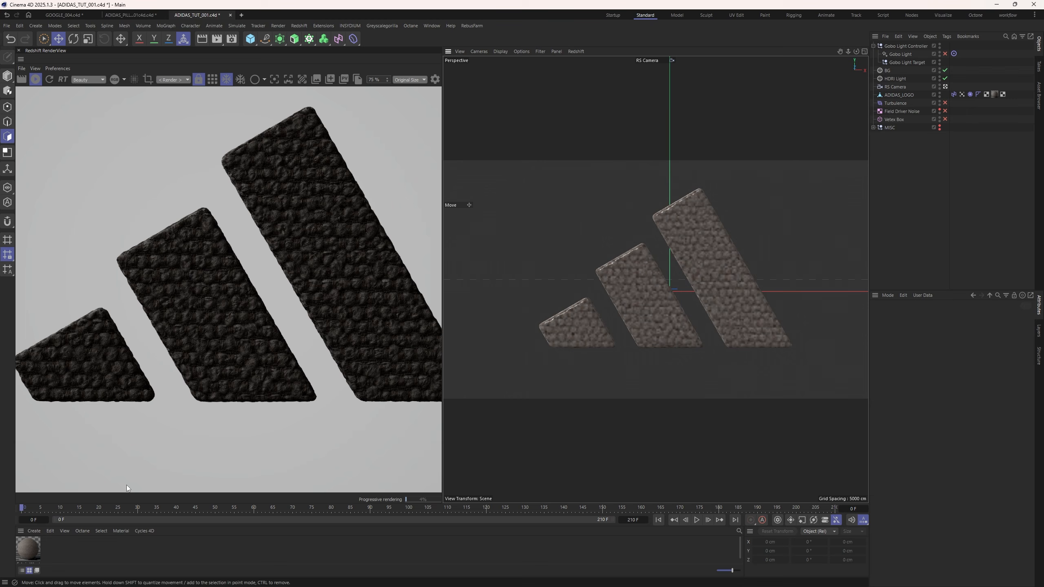
Open the node graph of the Fabric Wool Knots material and add a Value node to it.
left_click(28, 549)
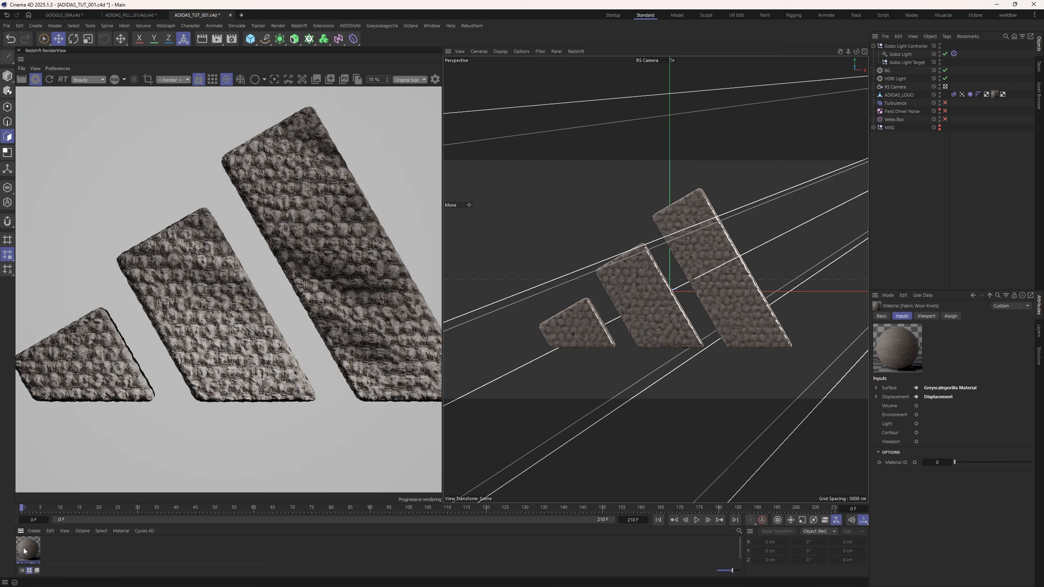
scroll(688, 388, "down", 3)
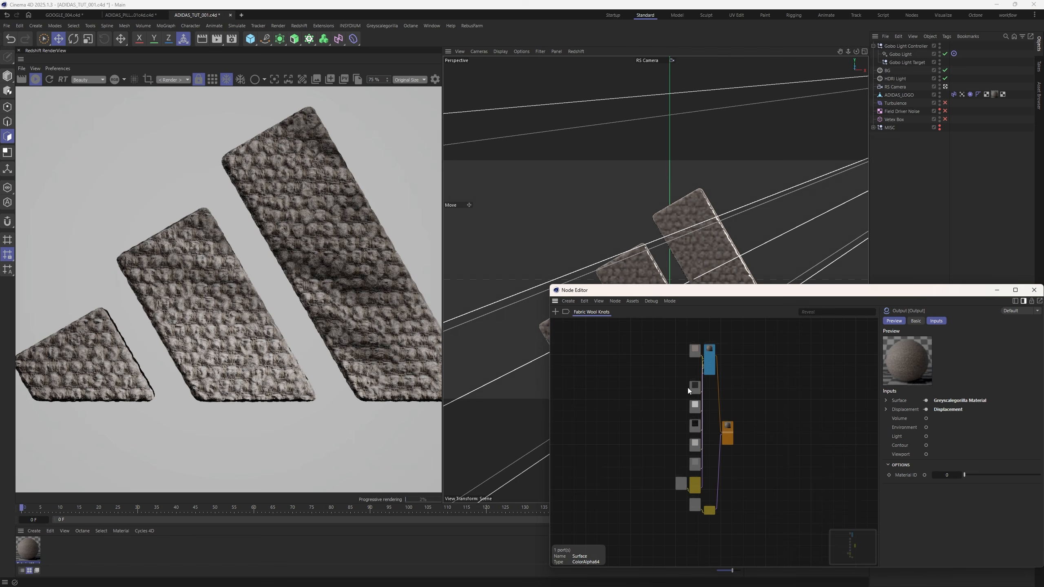
double_click(662, 392)
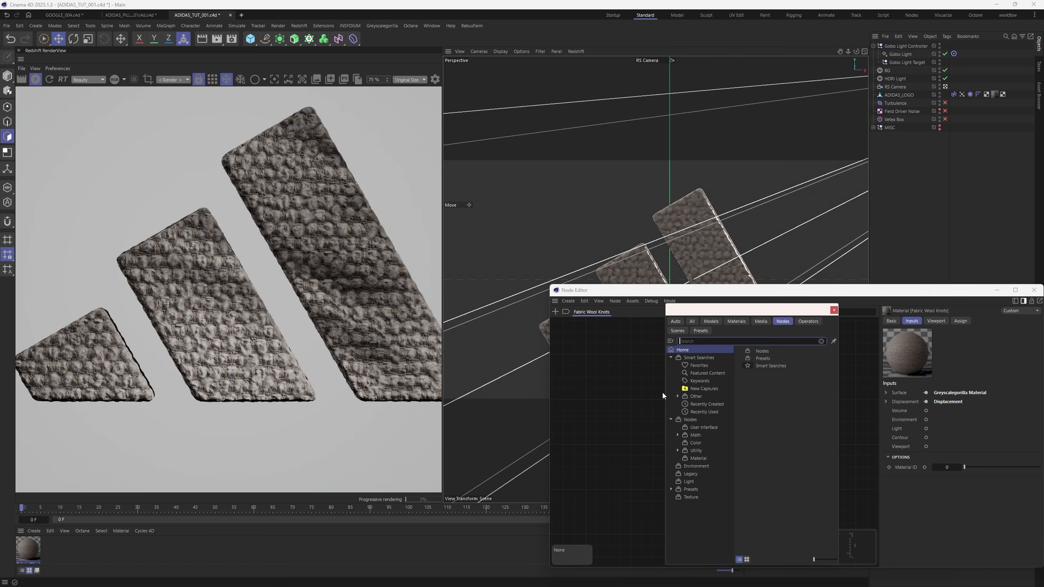
type("val")
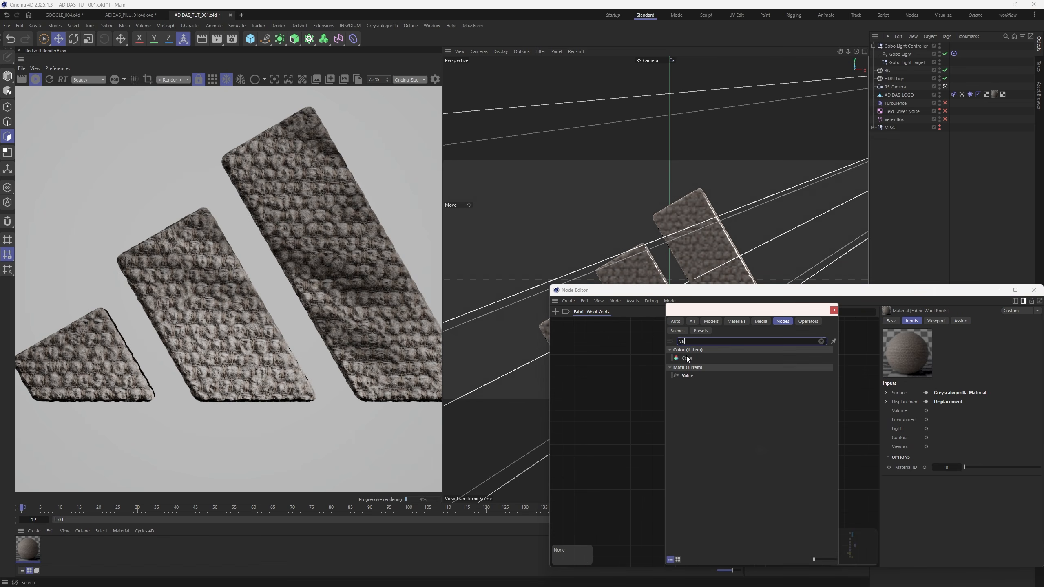
left_click(685, 375)
Select all eight texture nodes and connect the existing Float value node to their Remap Scale.
left_click_drag(677, 349, 696, 464)
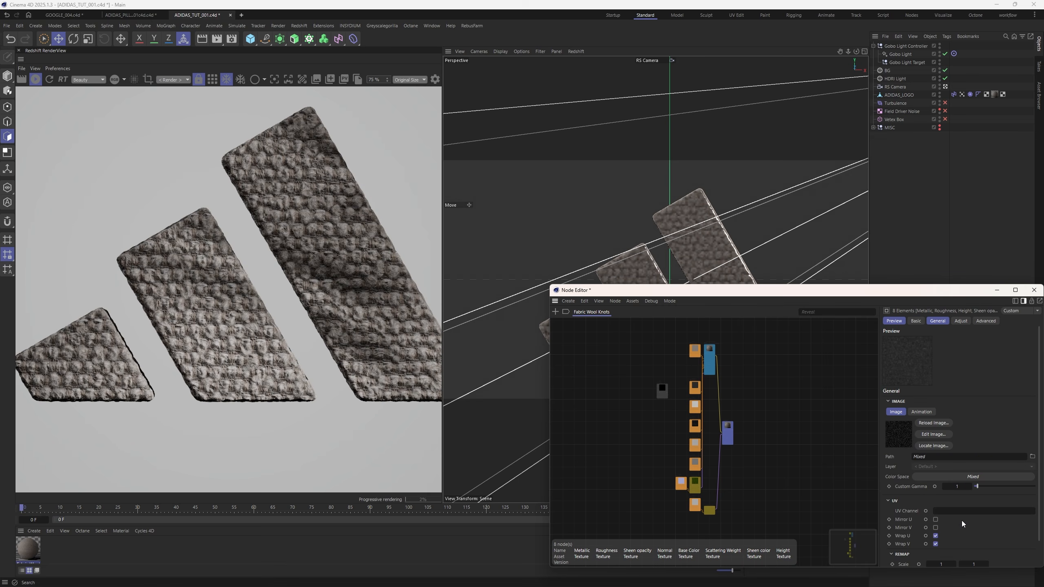
right_click(918, 535)
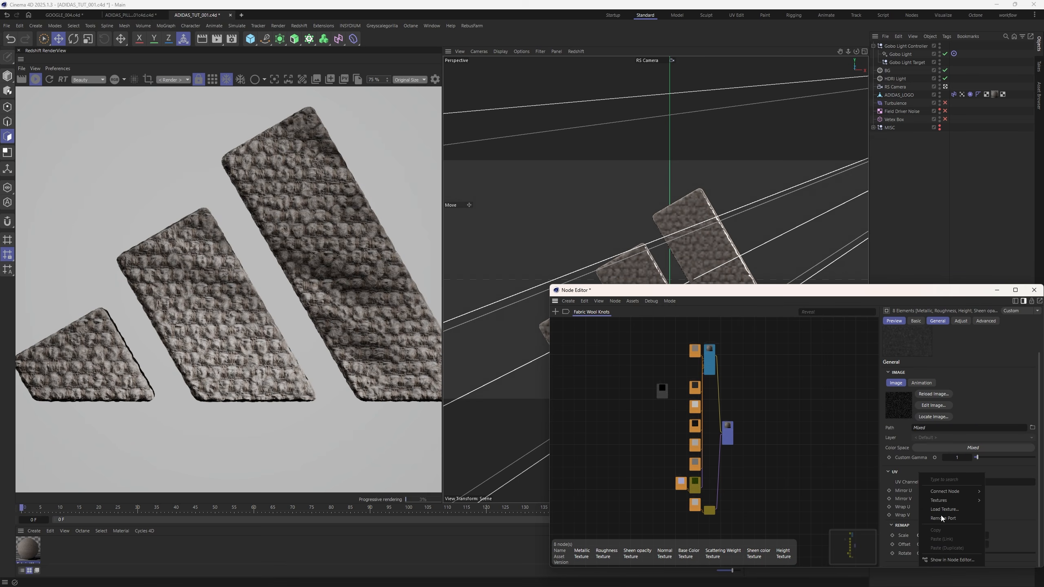
mouse_move(956, 494)
mouse_move(995, 493)
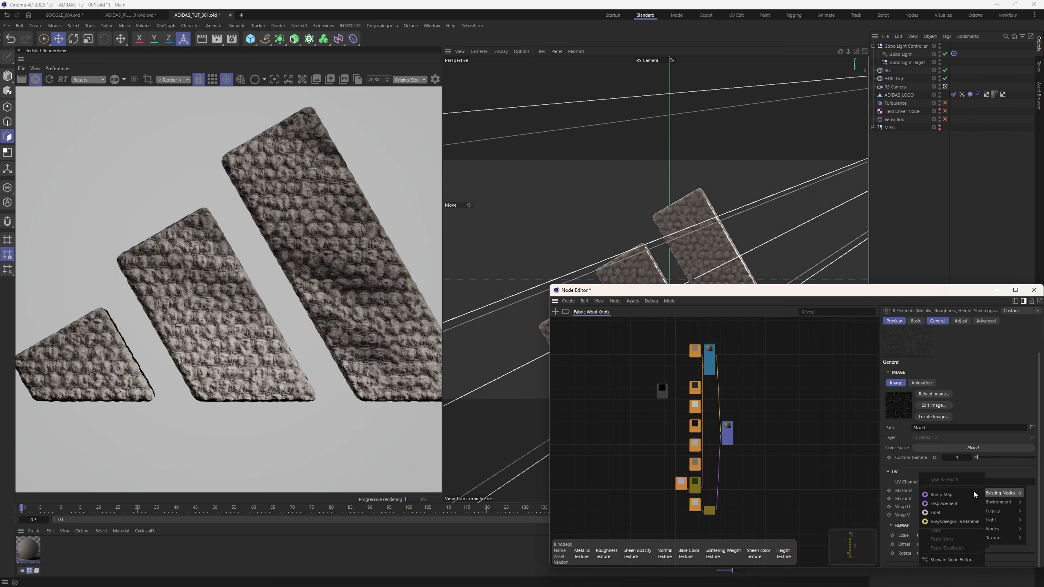
left_click(932, 514)
Set the Float node's input to 10, check the finer weave in the render, and close the Node Editor.
left_click_drag(936, 408, 995, 466)
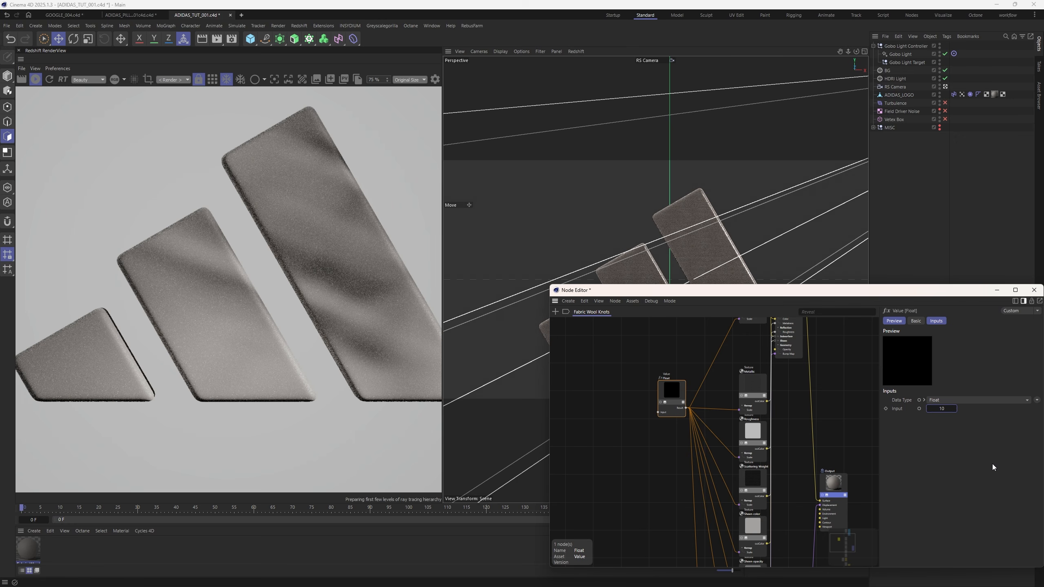
scroll(212, 345, "up", 3)
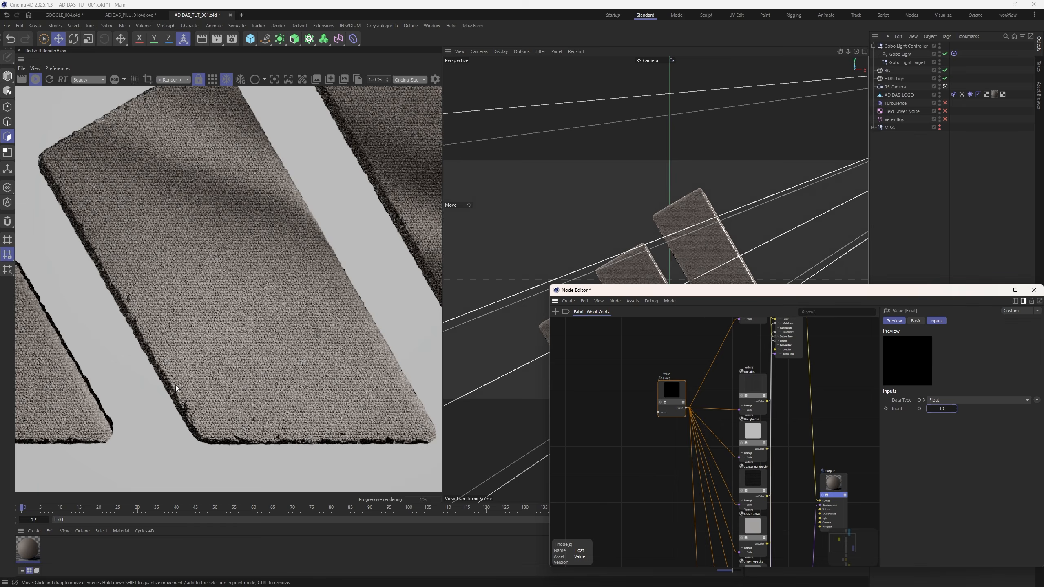
scroll(176, 388, "up", 3)
scroll(266, 277, "down", 6)
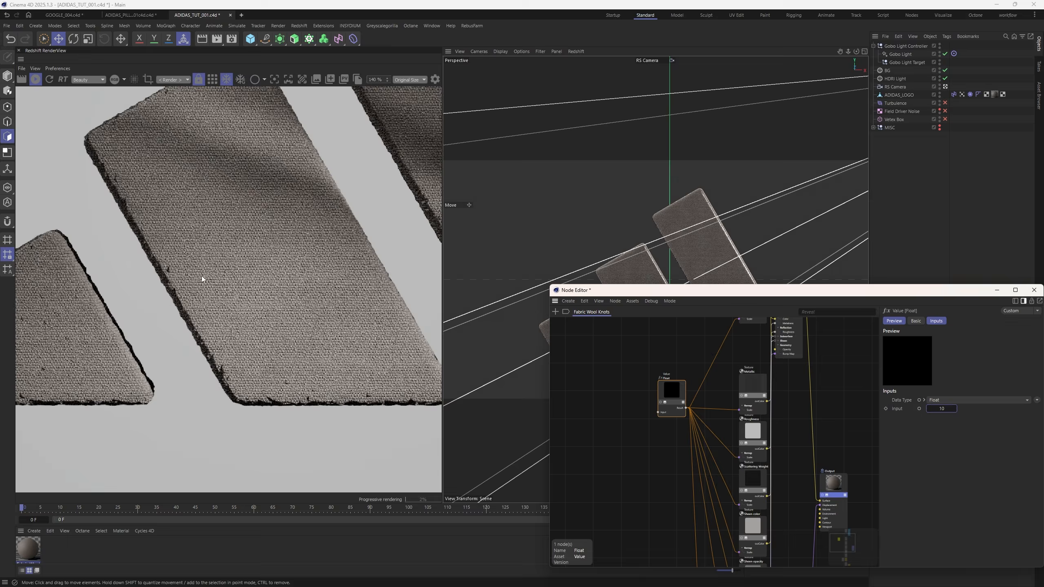
left_click(1034, 290)
Examine the scaled fabric on the logo from an angled camera view, and restore the original RS Camera view.
left_click(896, 86)
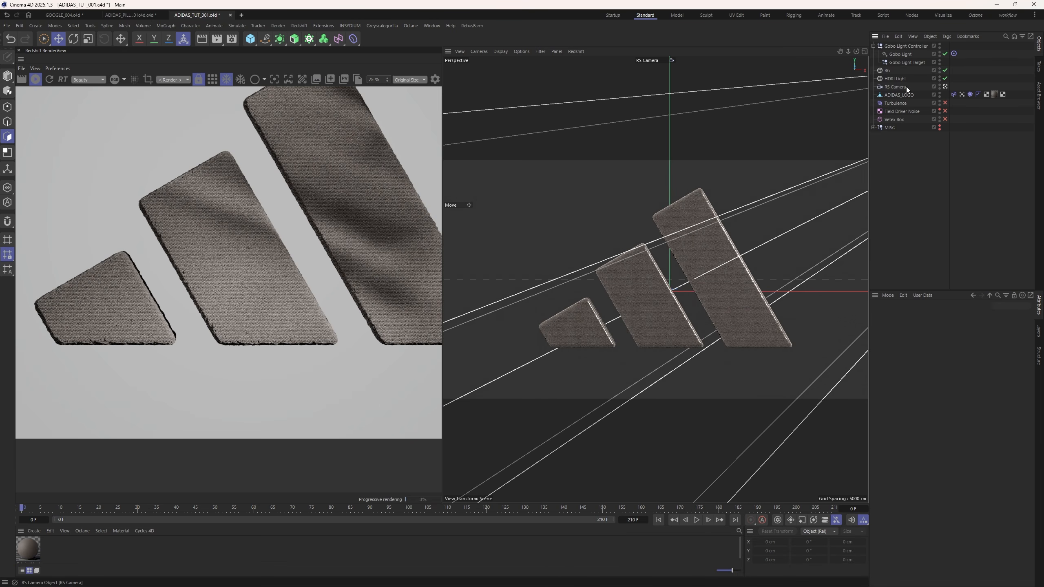
left_click_drag(715, 287, 652, 296, "alt")
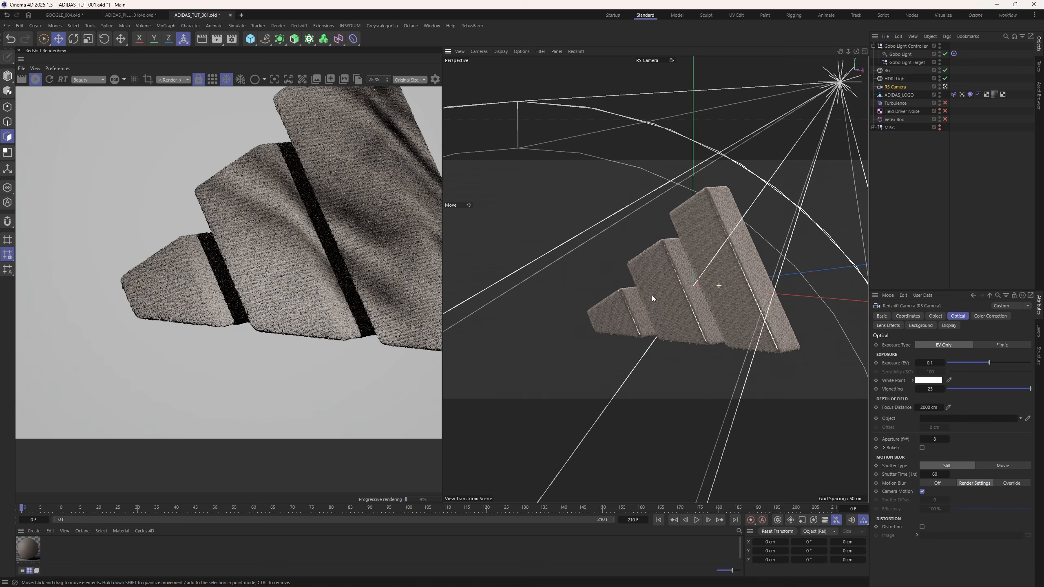
key("ctrl+shift+z")
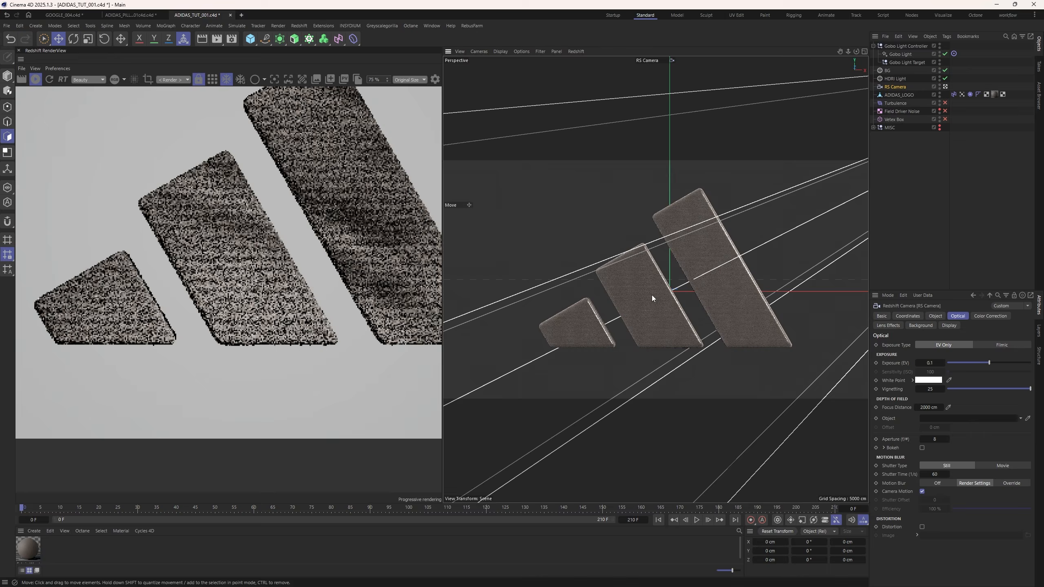
left_click(904, 204)
Pause the live render and play the cloth simulation, stopping at frame 66.
left_click(35, 79)
left_click(697, 521)
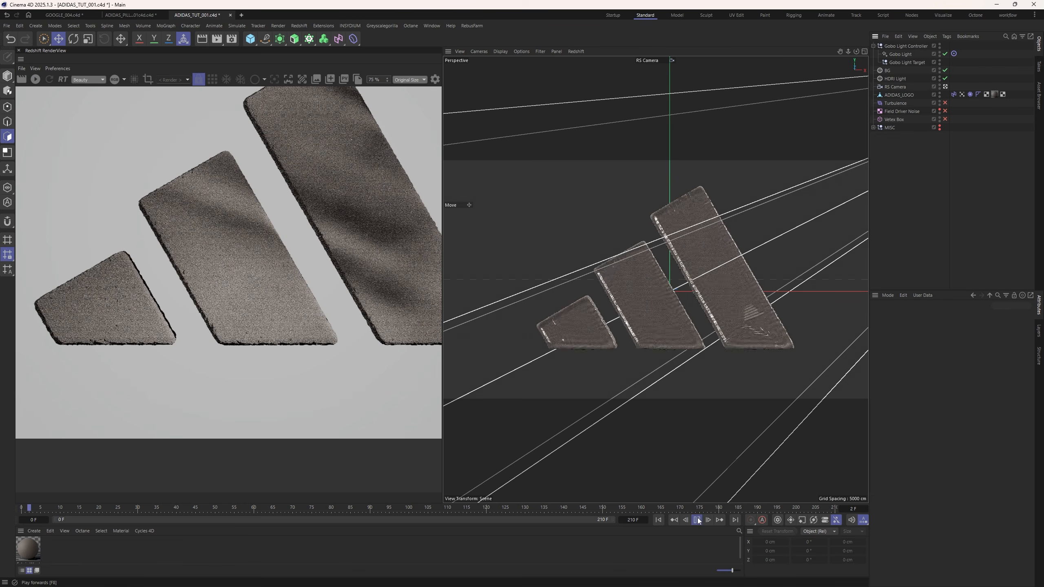
left_click(695, 521)
left_click(273, 510)
mouse_move(273, 509)
left_mouse_down()
mouse_move(342, 511)
mouse_move(276, 511)
left_mouse_up()
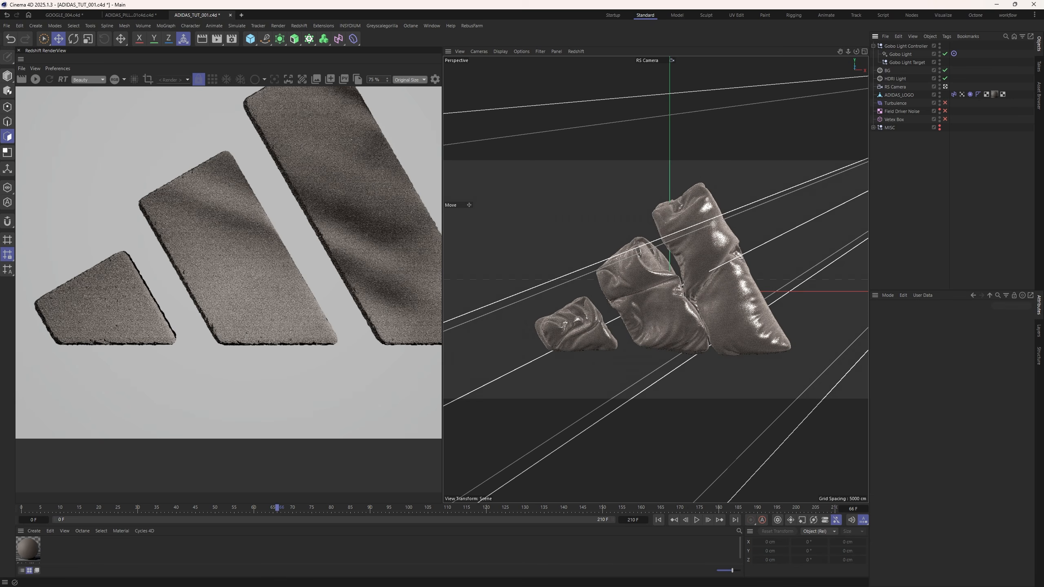
Restart the live render and examine the fabric weave on the inflated logo at frame 66.
left_click(35, 80)
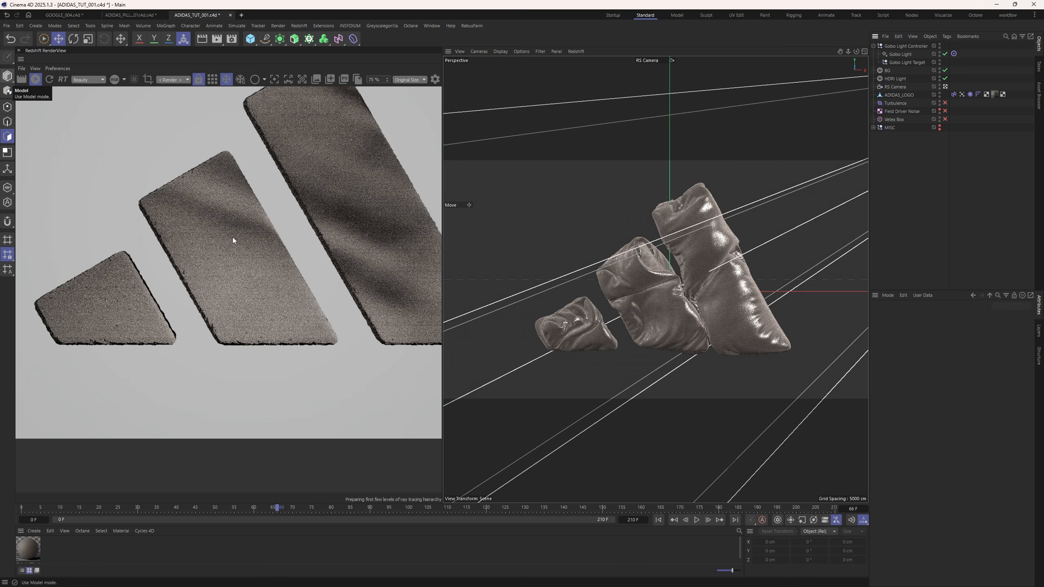
scroll(263, 276, "up", 6)
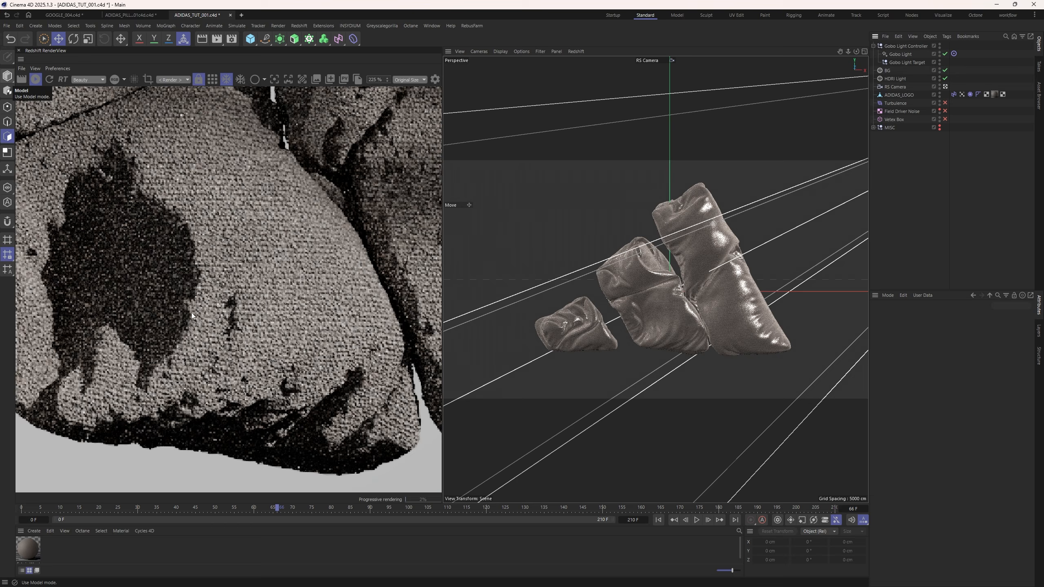
scroll(199, 290, "down", 5)
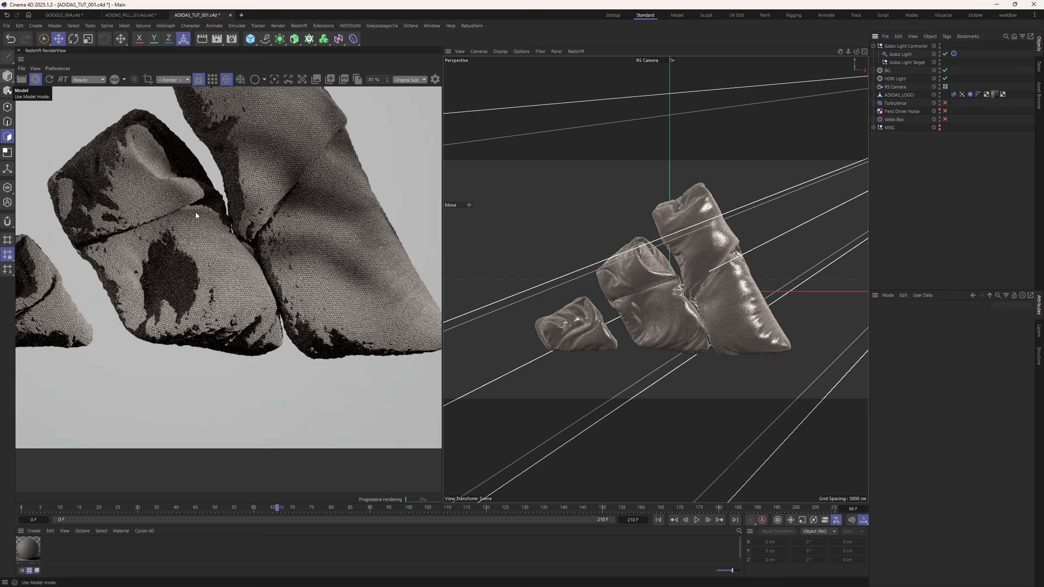
Add a Redshift Object tag to ADIDAS_LOGO and save the scene incrementally as ADIDAS_TUT_002.
scroll(205, 338, "up", 4)
scroll(205, 339, "down", 2)
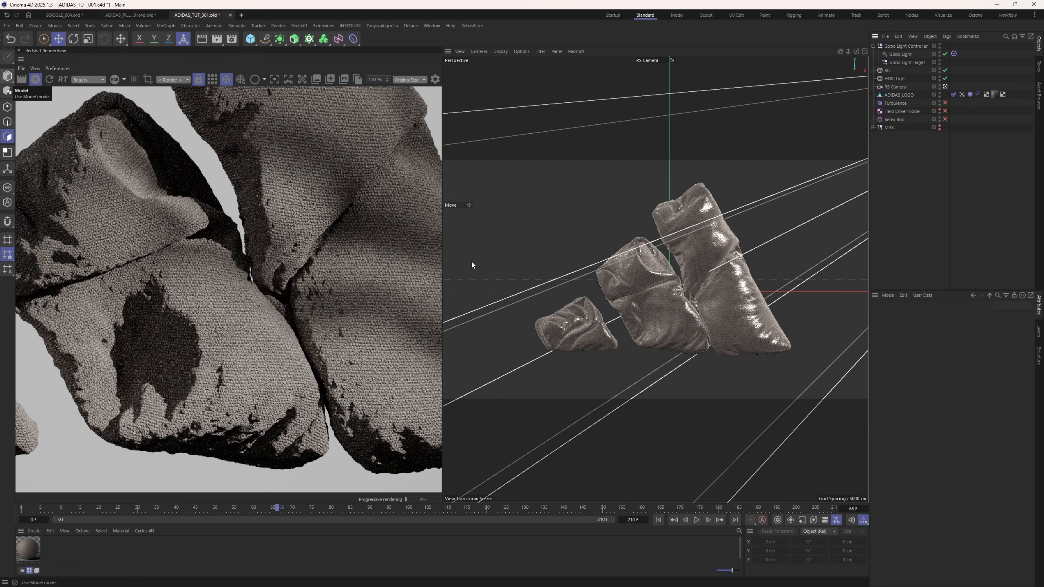
left_click(903, 95)
right_click(902, 95)
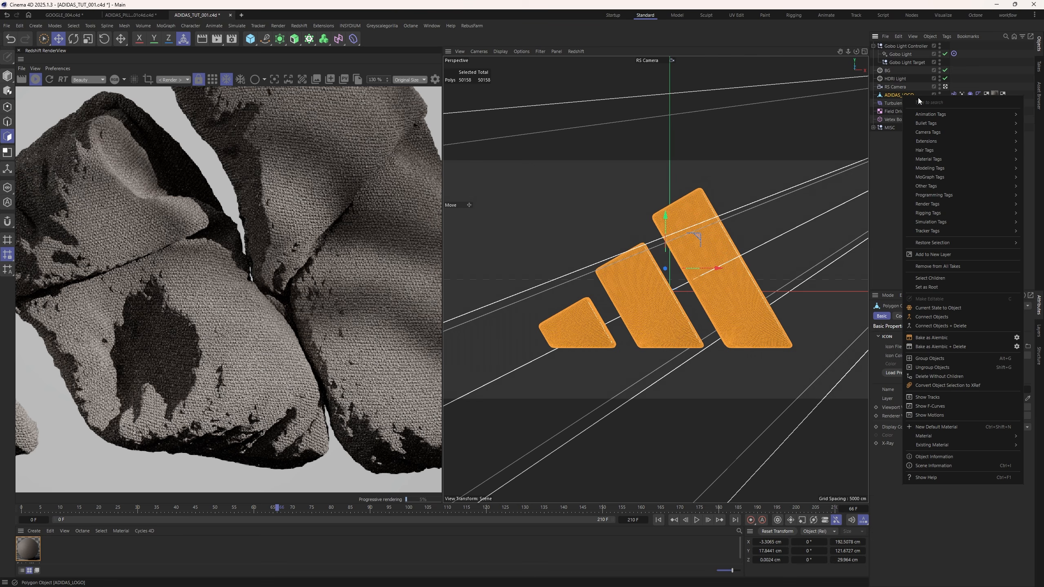
mouse_move(947, 205)
left_click(882, 237)
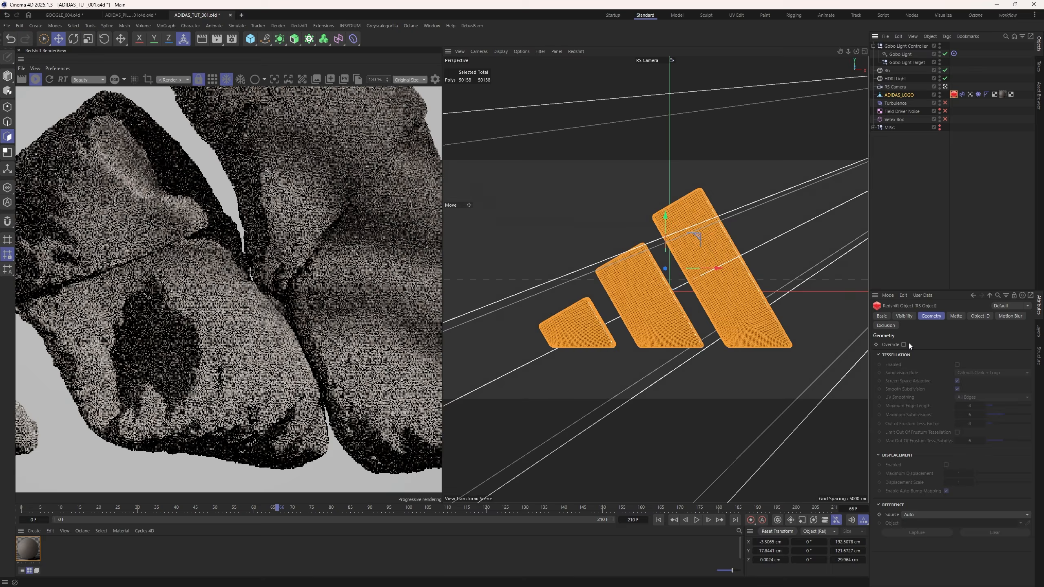
key("ctrl+alt+s")
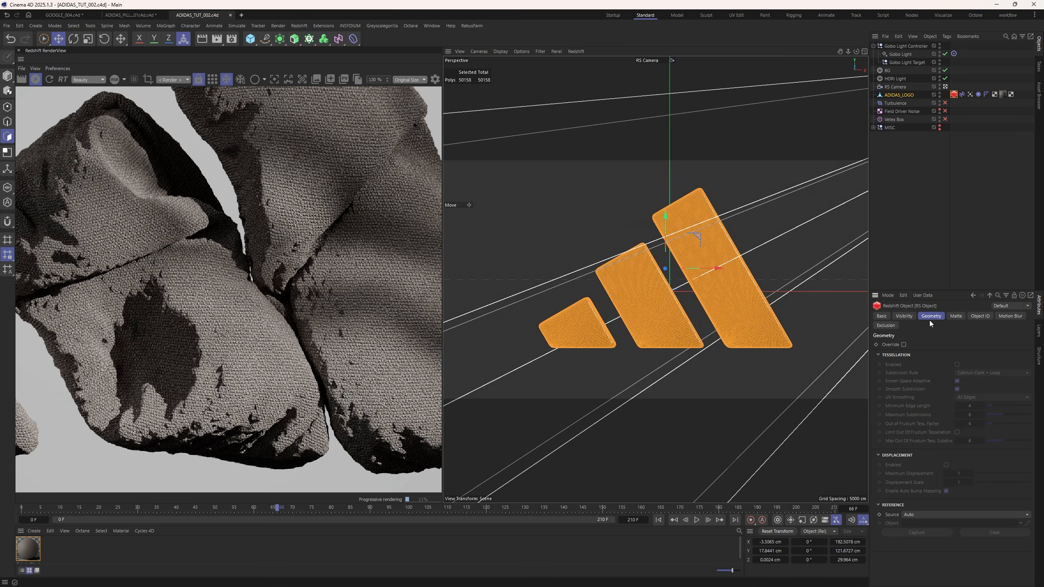
Override the logo's Redshift geometry settings, enable tessellation, and check the smoothed fabric in the render.
left_click(903, 344)
left_click(958, 364)
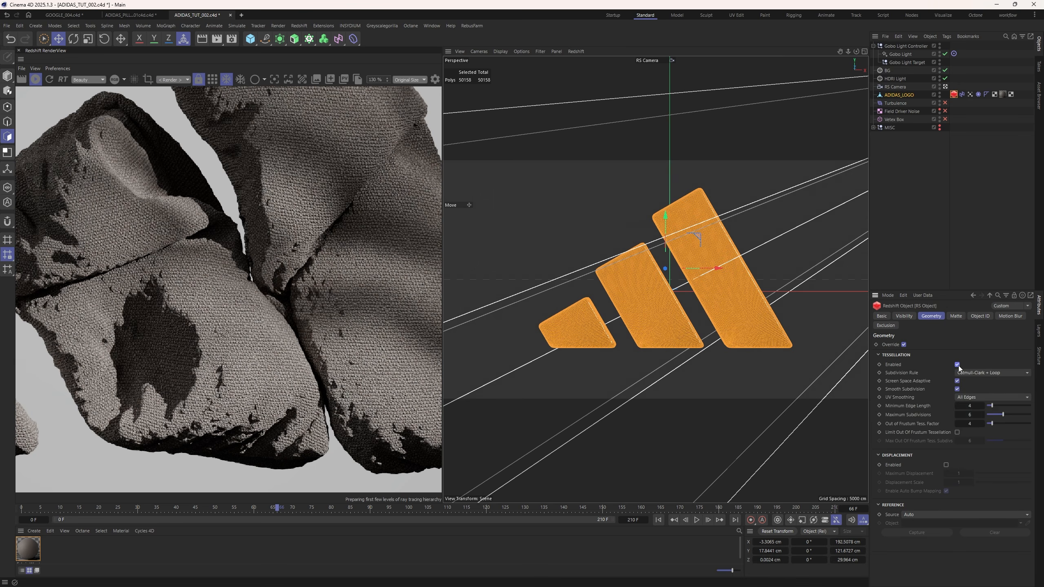
scroll(206, 394, "up", 3)
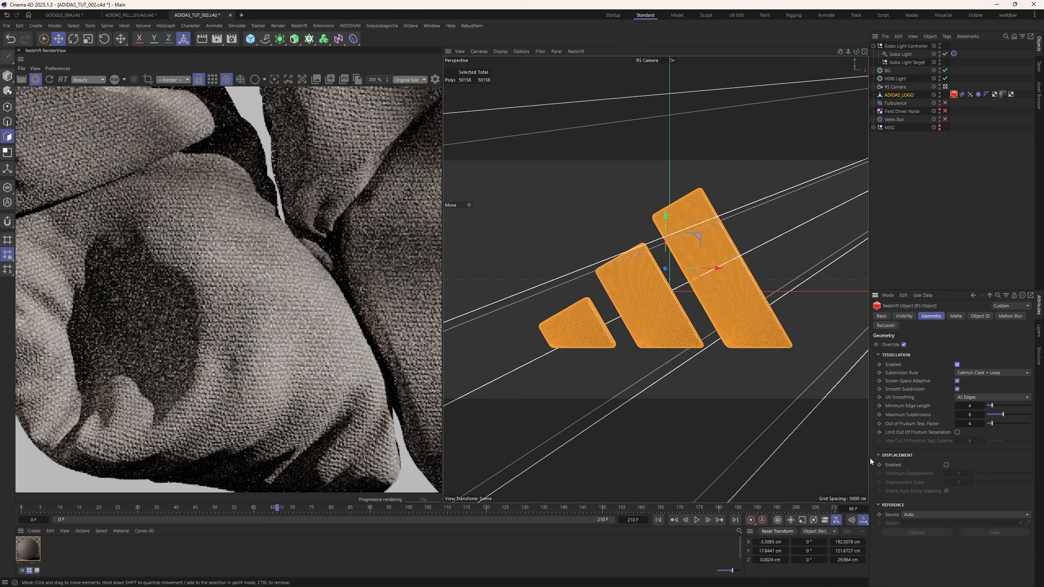
Enable displacement on the logo, with tessellation Minimum Edge Length 2 and Maximum Subdivisions 8, and inspect the weave up close.
left_click(946, 464)
scroll(175, 390, "up", 2)
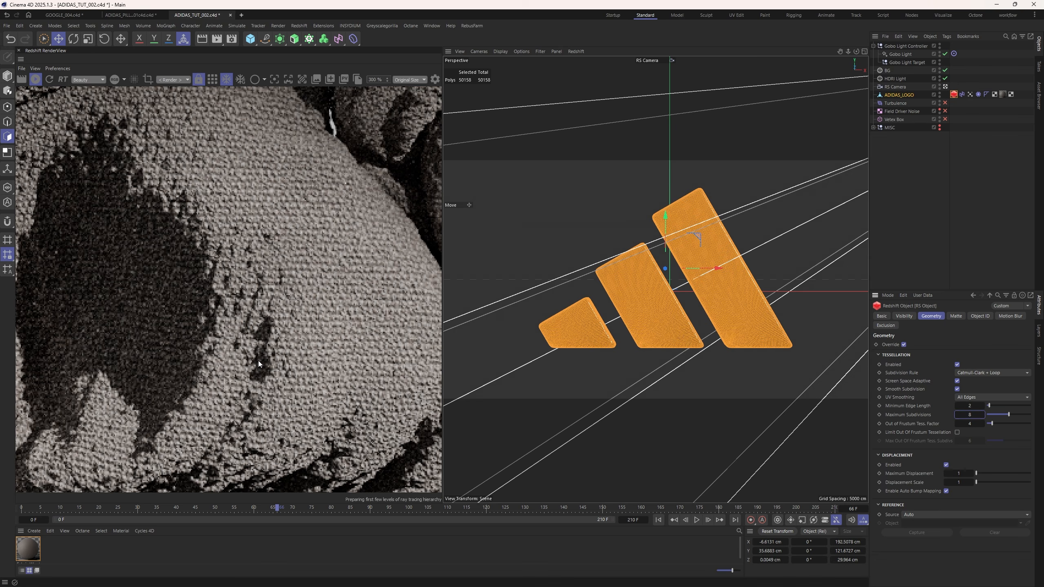
scroll(256, 358, "down", 5)
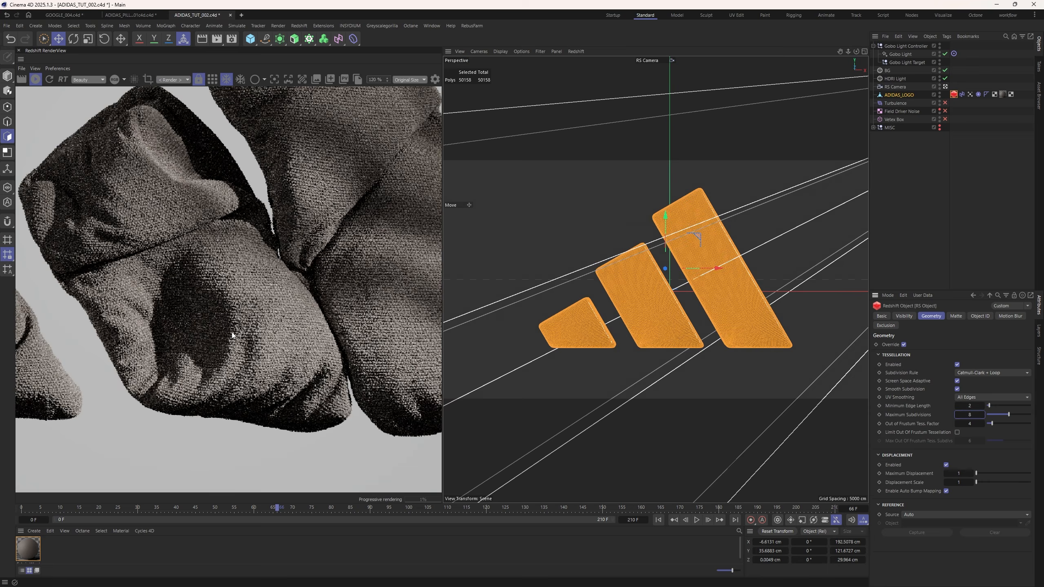
scroll(231, 331, "down", 3)
scroll(212, 326, "up", 4)
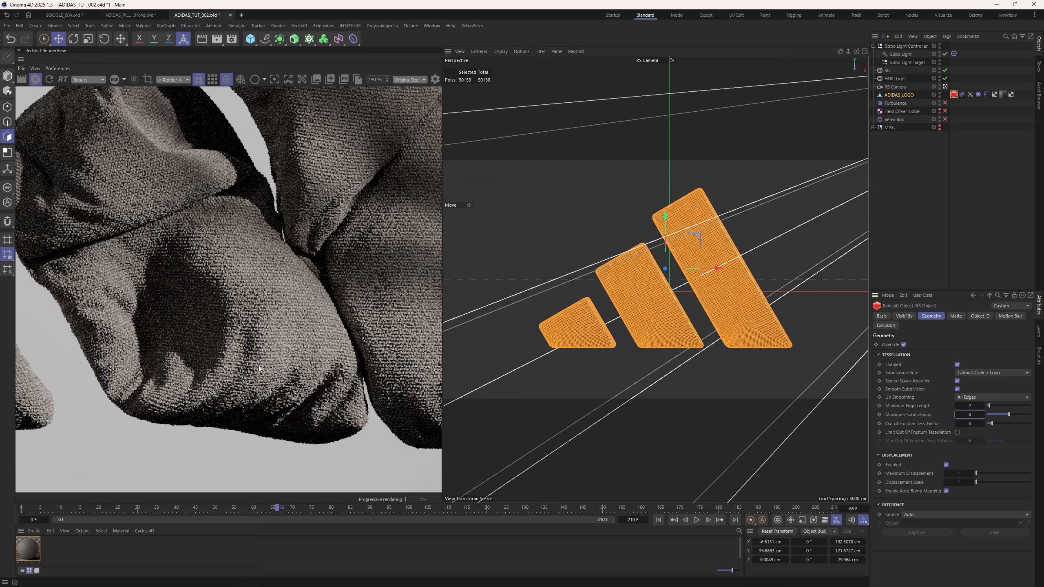
scroll(211, 349, "up", 2)
scroll(217, 345, "down", 6)
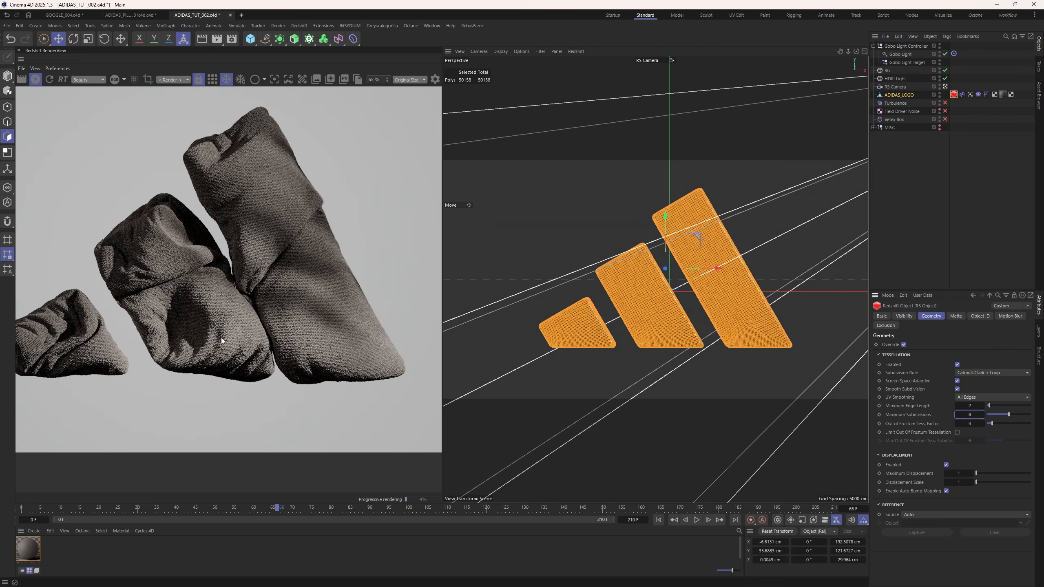
scroll(230, 333, "up", 5)
Set the logo's Maximum Displacement and Displacement Scale to 2 and compare the raised weave from close up and afar.
left_click(962, 473)
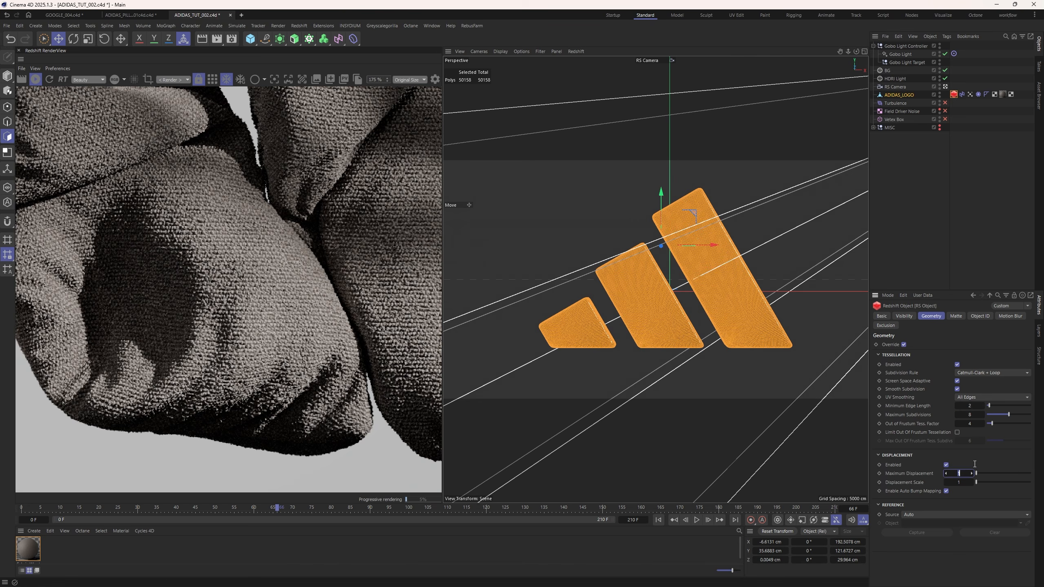
type("2")
key("Return")
scroll(238, 373, "up", 3)
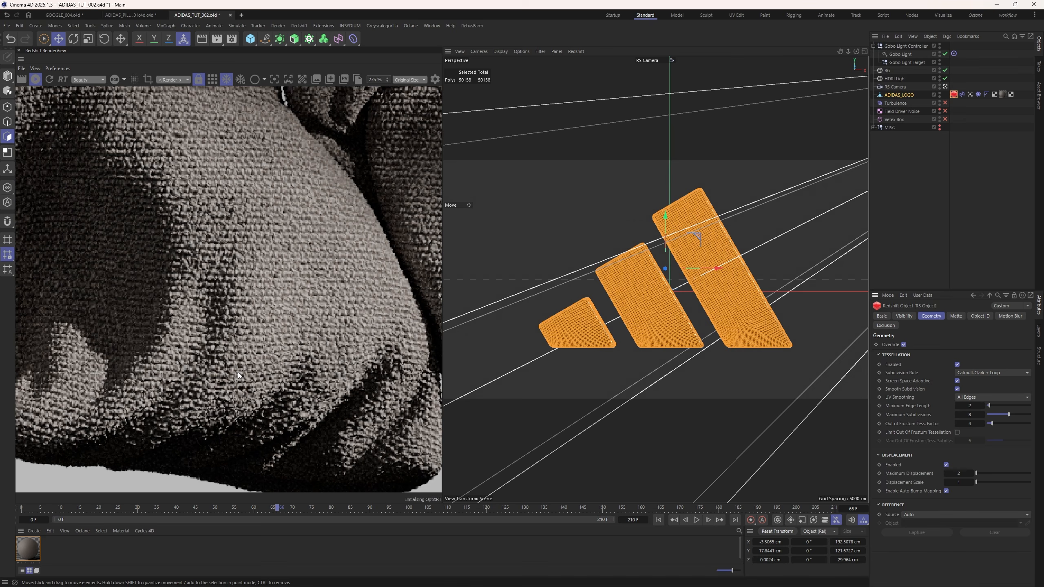
left_click(959, 482)
type("2")
key("Return")
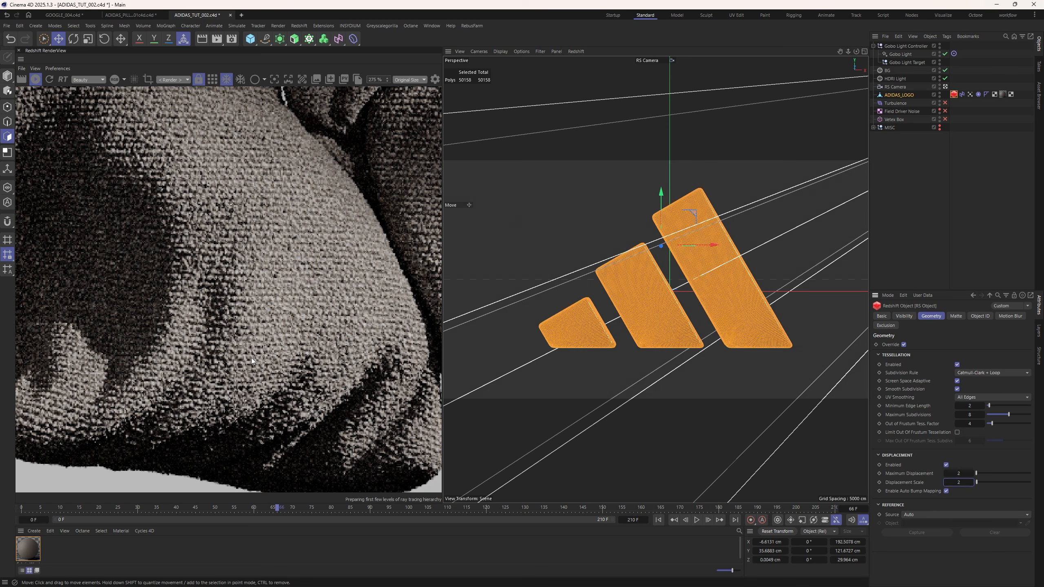
scroll(246, 356, "down", 5)
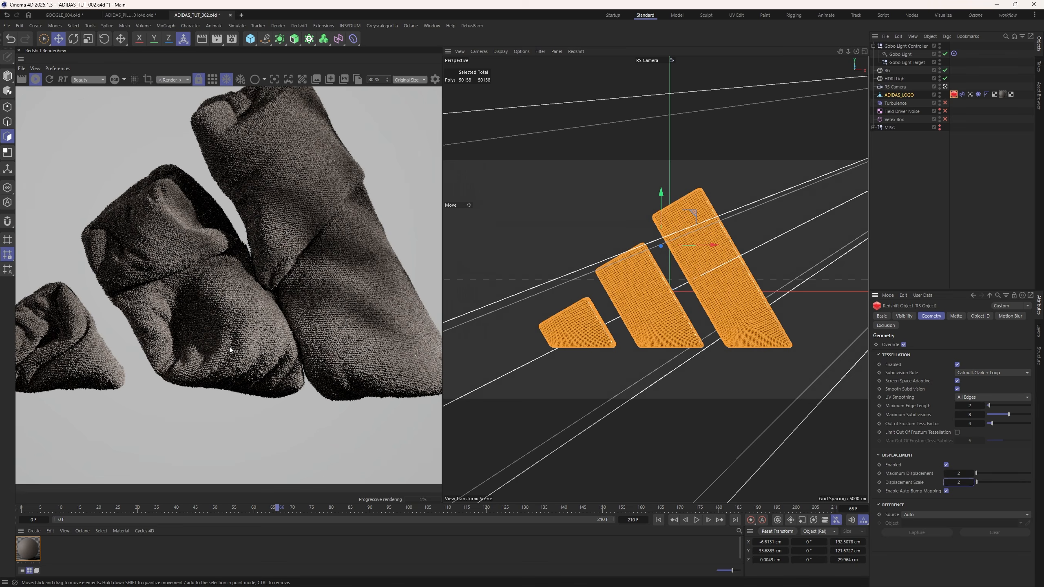
scroll(222, 347, "up", 5)
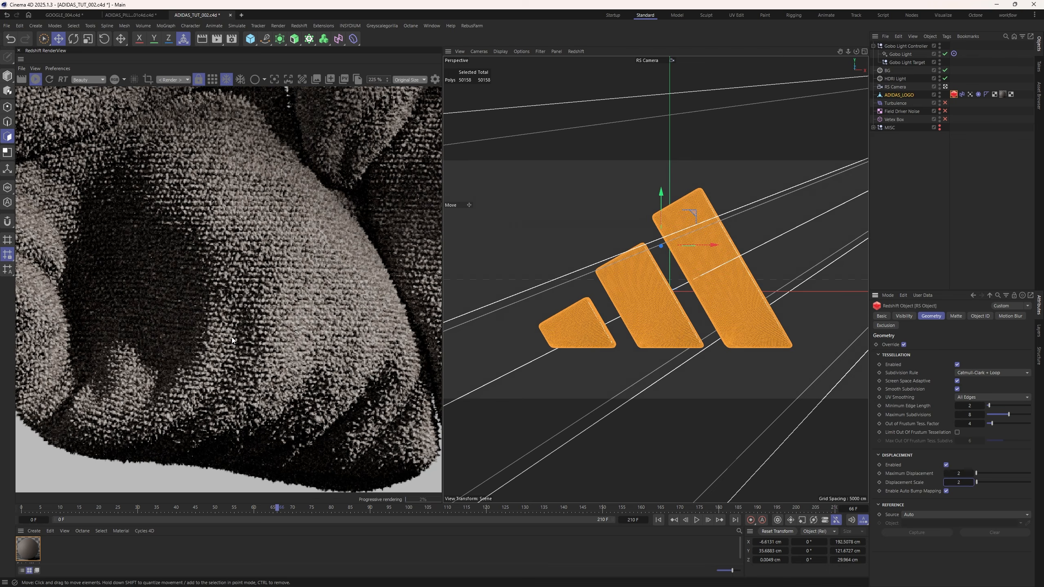
scroll(205, 343, "down", 4)
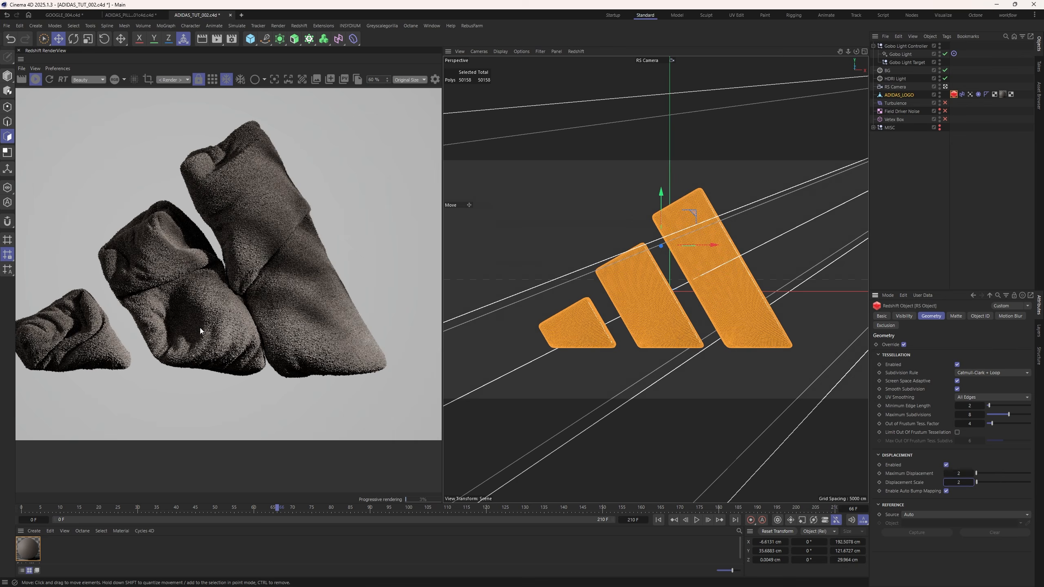
scroll(199, 328, "down", 4)
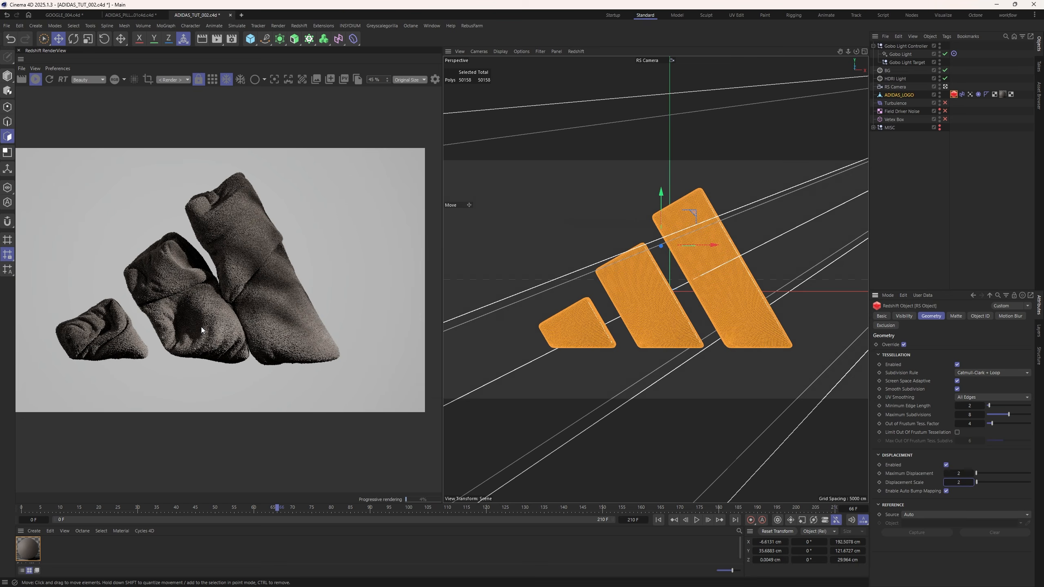
scroll(207, 321, "up", 2)
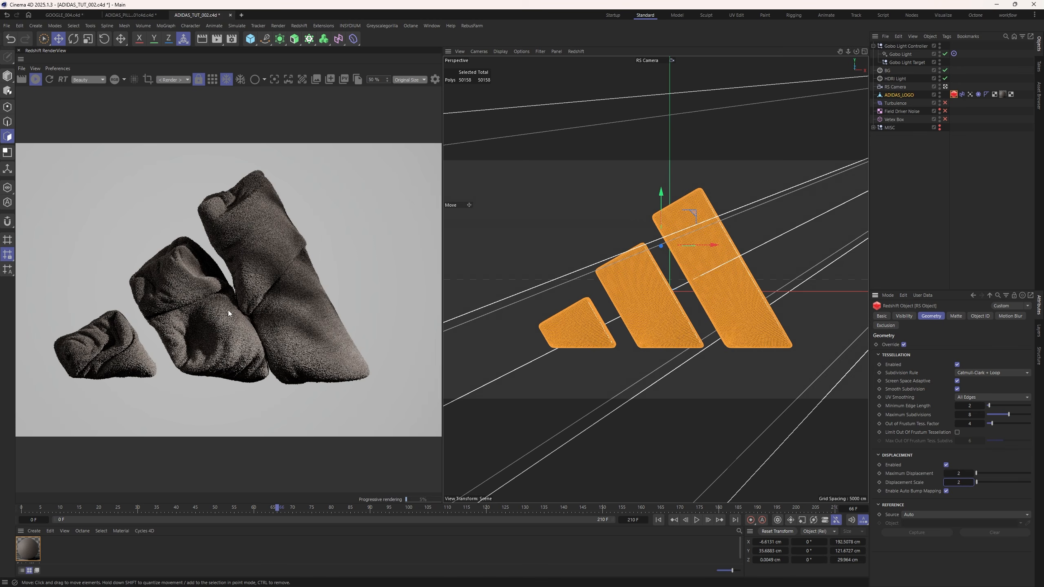
Deselect the logo, pause the live render, and advance the cloth simulation to frame 135.
left_click(923, 179)
left_click(40, 83)
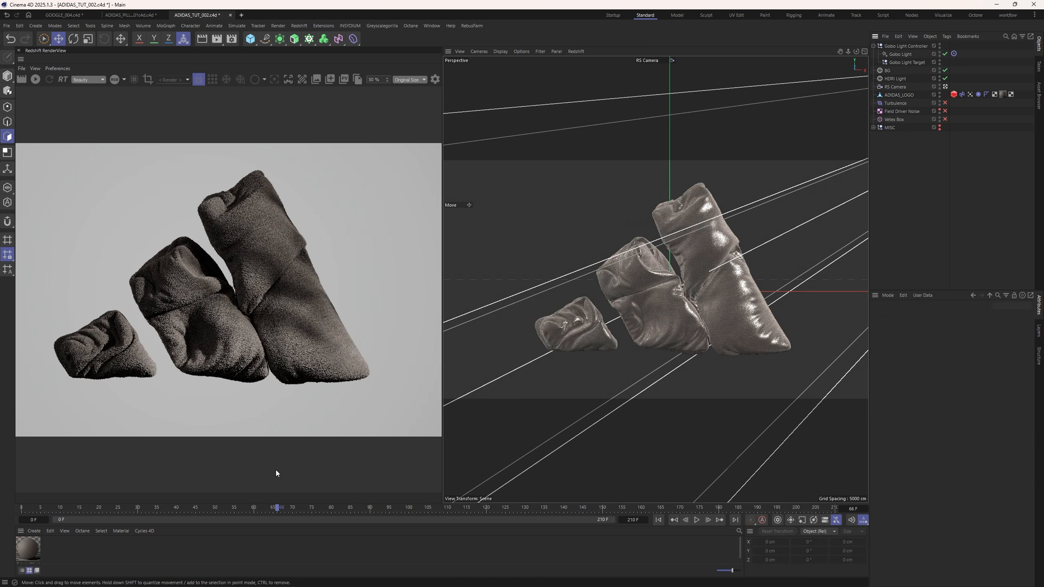
left_click_drag(283, 509, 545, 521)
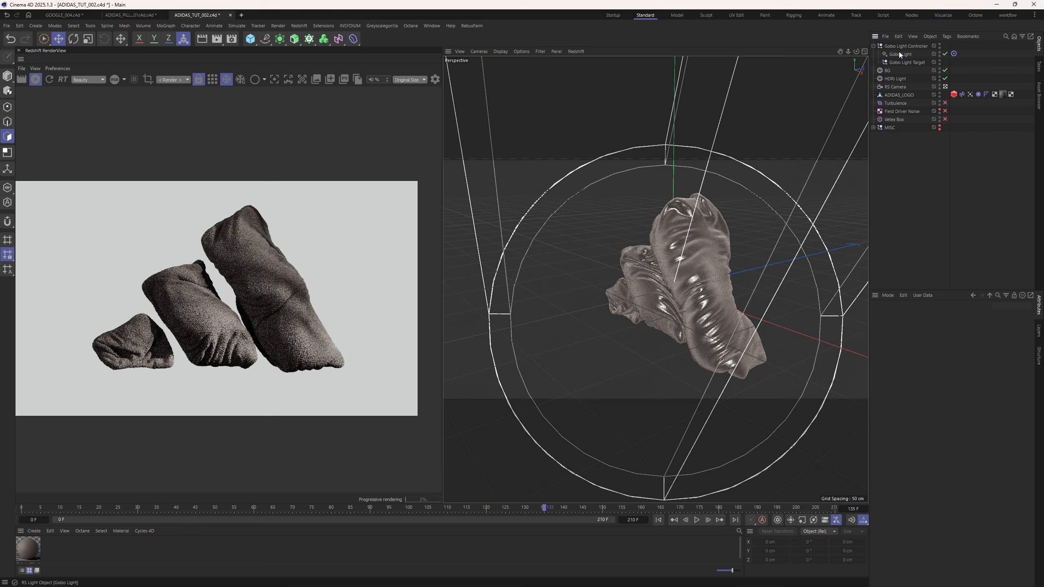
Select the Gobo Light from an outside view of the scene and raise its exposure to 0.966.
left_click(900, 53)
scroll(668, 258, "down", 4)
left_click_drag(668, 259, 735, 274, "alt")
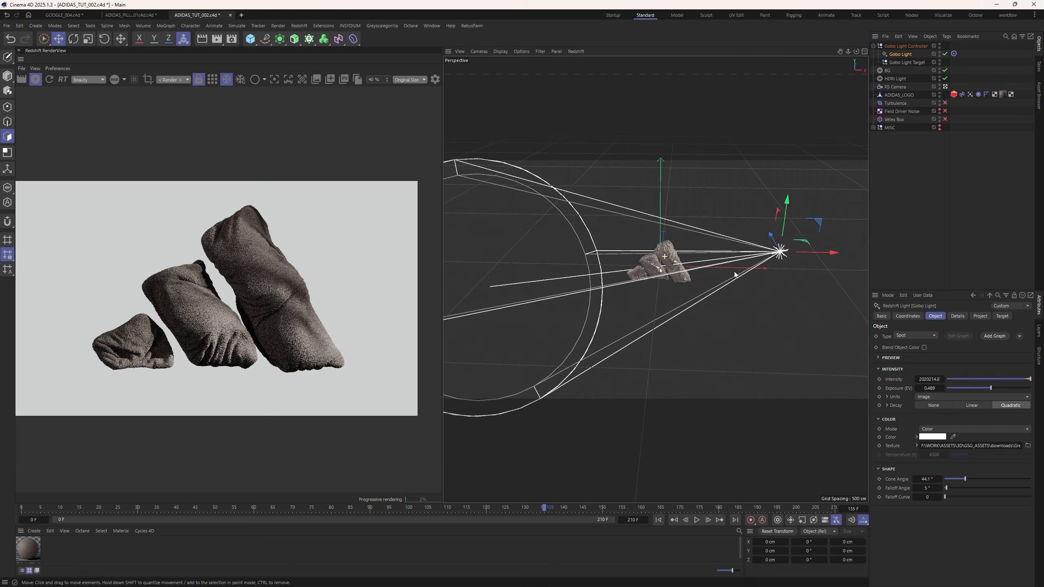
left_click_drag(997, 388, 992, 388)
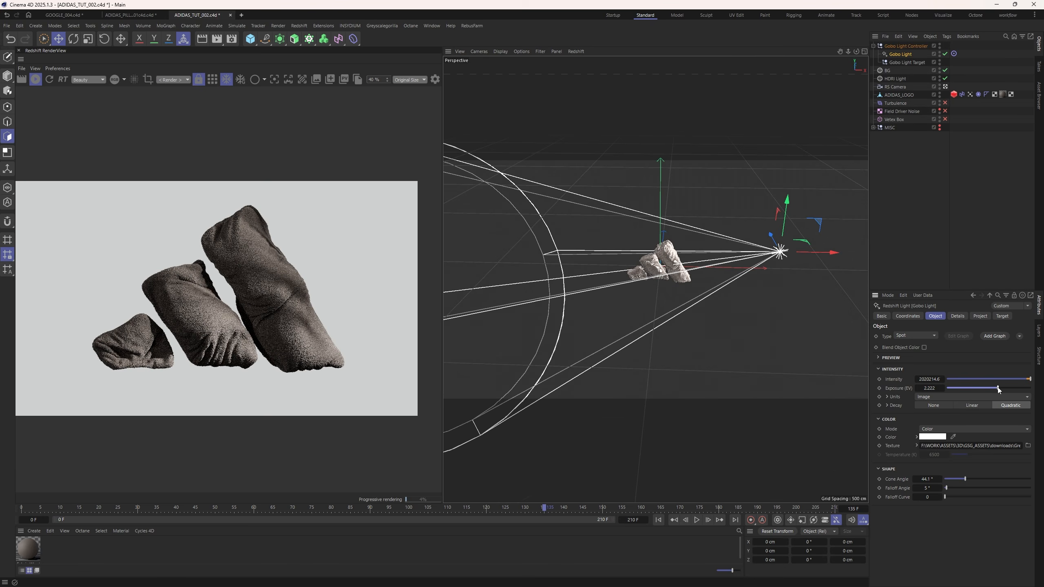
Move the Gobo Light across to the small-stripe side of the logo and widen its cone angle to 54.1°.
left_click_drag(772, 244, 794, 226)
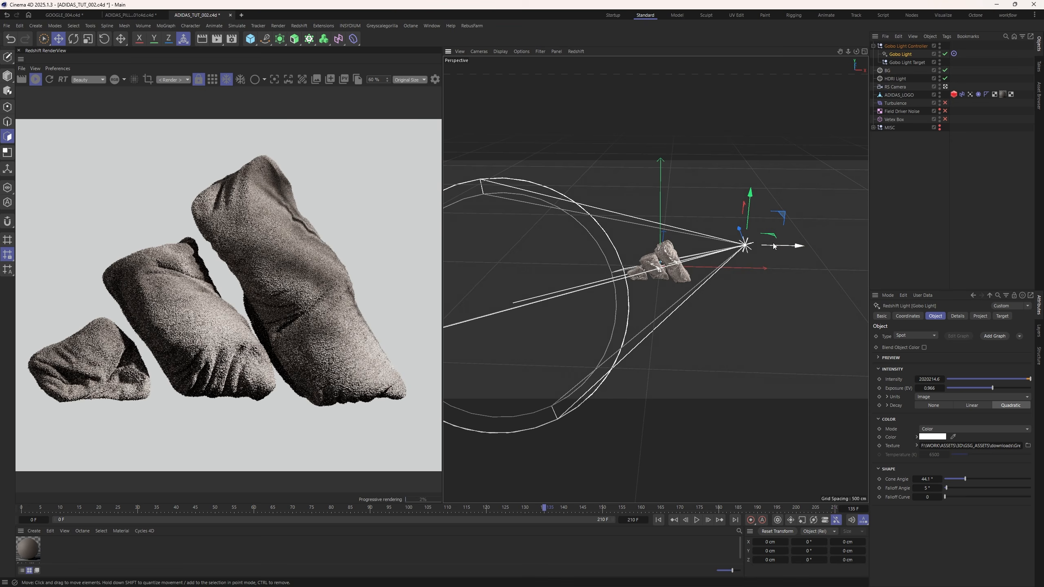
left_click_drag(783, 246, 585, 239)
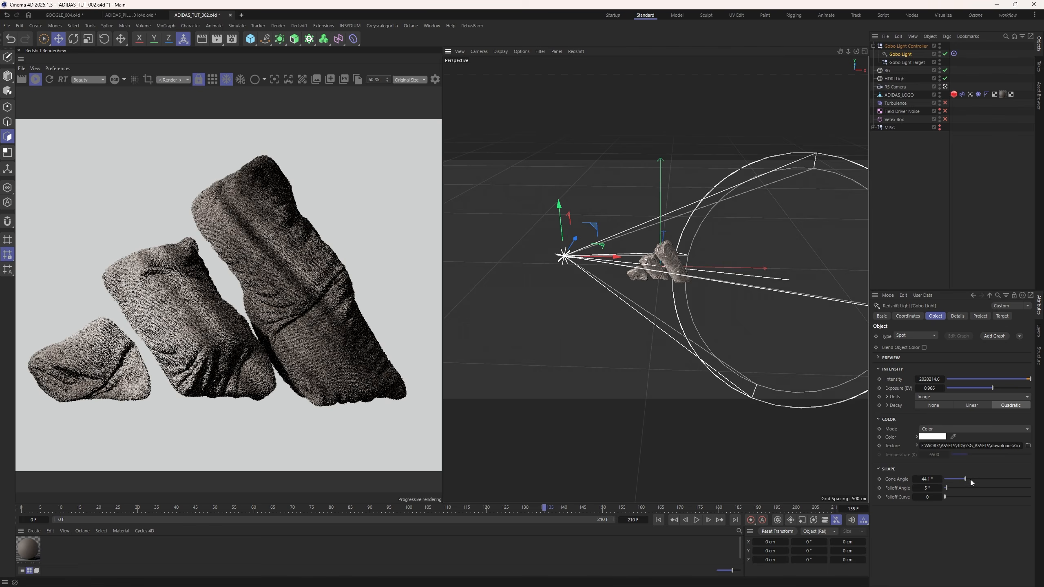
left_click_drag(971, 480, 971, 479)
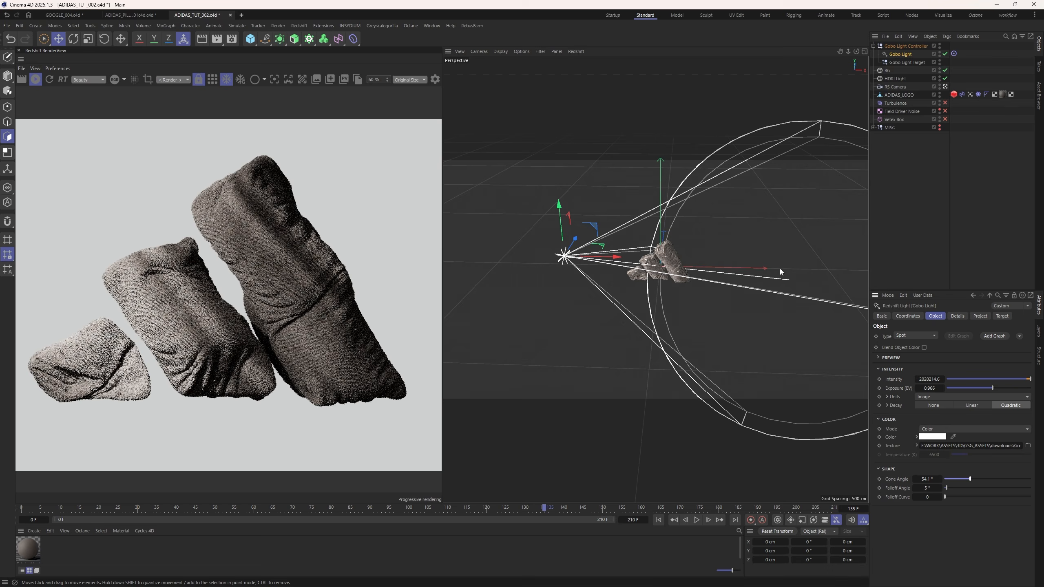
Lengthen the Gobo Light's beam in Model mode, raising its intensity to 6286775.6, and check the render.
left_click(7, 75)
left_click_drag(762, 278, 807, 287)
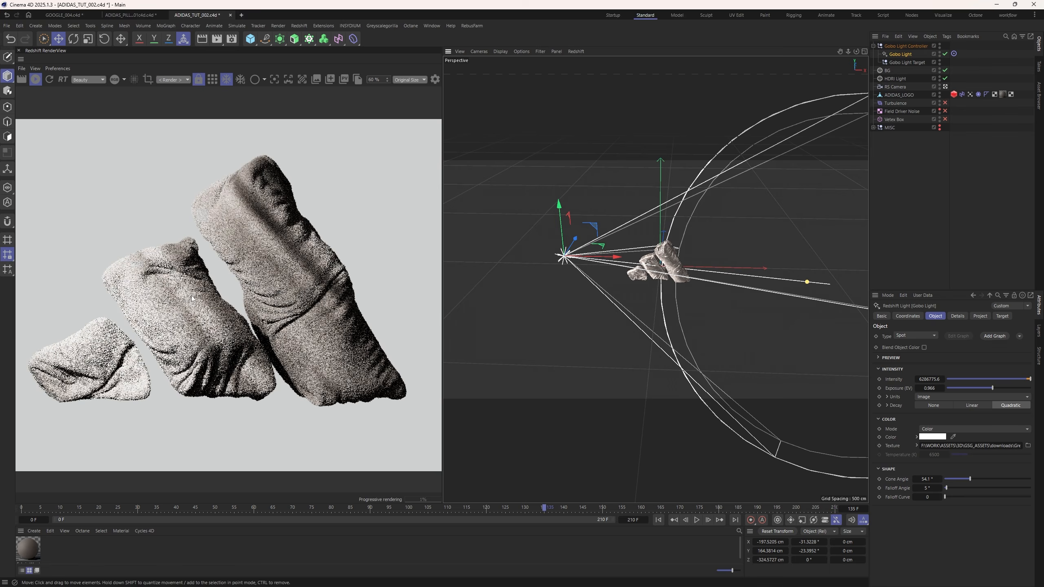
scroll(191, 293, "down", 6)
scroll(173, 294, "up", 2)
Move the Gobo Light back to the tall-stripe side of the logo, at about X 236.5 cm, and compare the shading.
left_click_drag(565, 247, 815, 268)
scroll(248, 299, "down", 3)
scroll(248, 299, "up", 2)
scroll(248, 299, "down", 1)
scroll(248, 299, "up", 2)
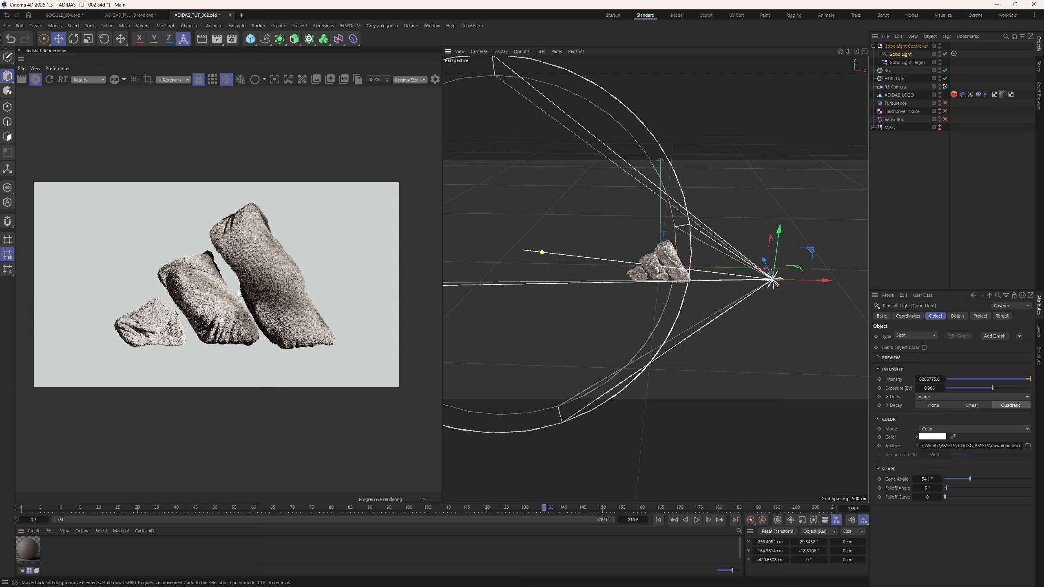
Deselect the light, restore the RS Camera view, and enlarge the render view beside the viewport.
left_click(947, 207)
key("F1")
mouse_move(840, 50)
left_mouse_down()
mouse_move(832, 53)
mouse_move(855, 53)
left_mouse_up()
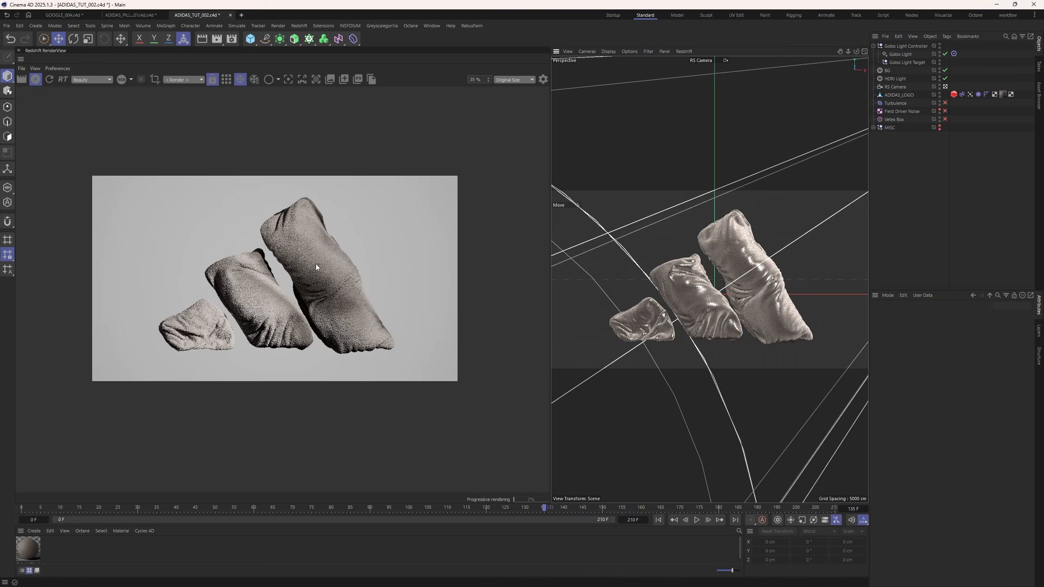
scroll(316, 265, "up", 3)
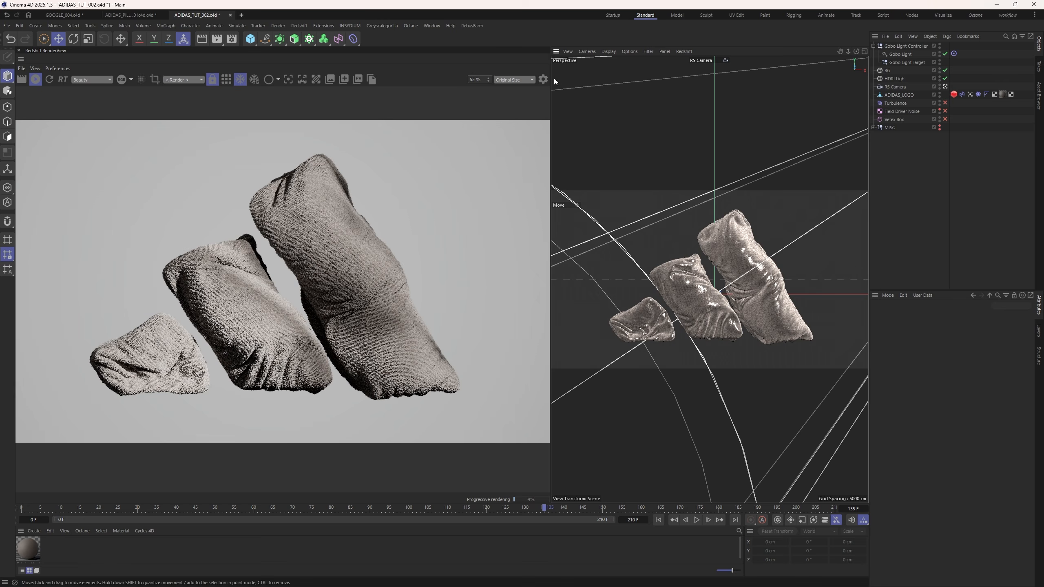
Show the render view's display settings, widen the view to fit them, and enable the LUT effect.
left_click(543, 79)
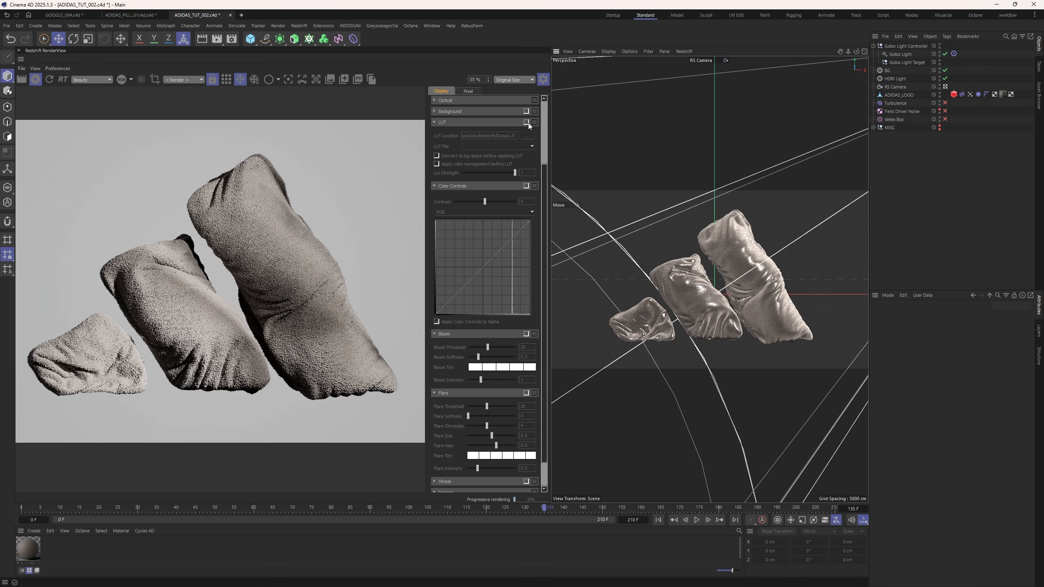
left_click_drag(549, 119, 577, 118)
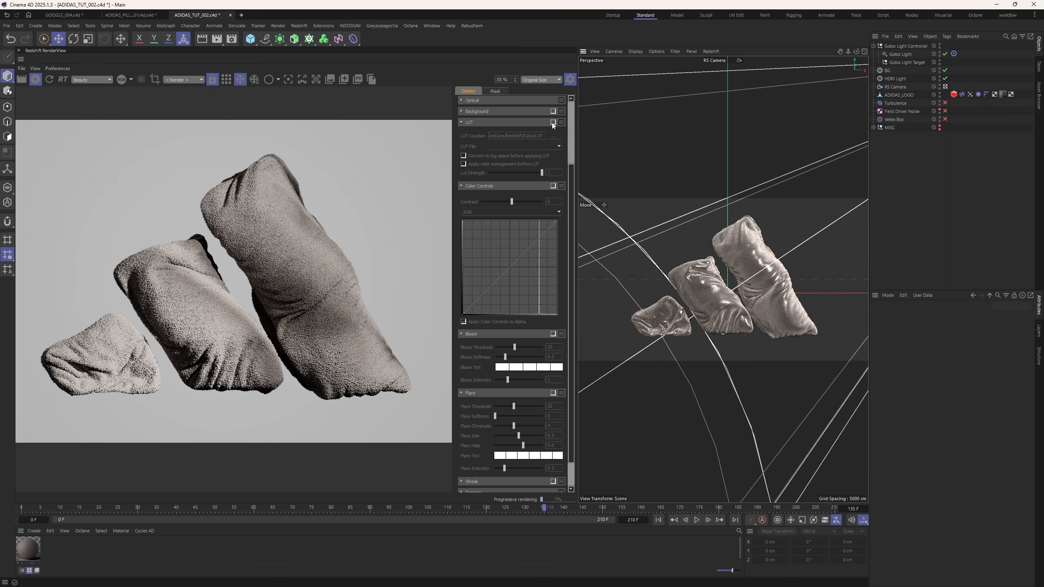
left_click(553, 122)
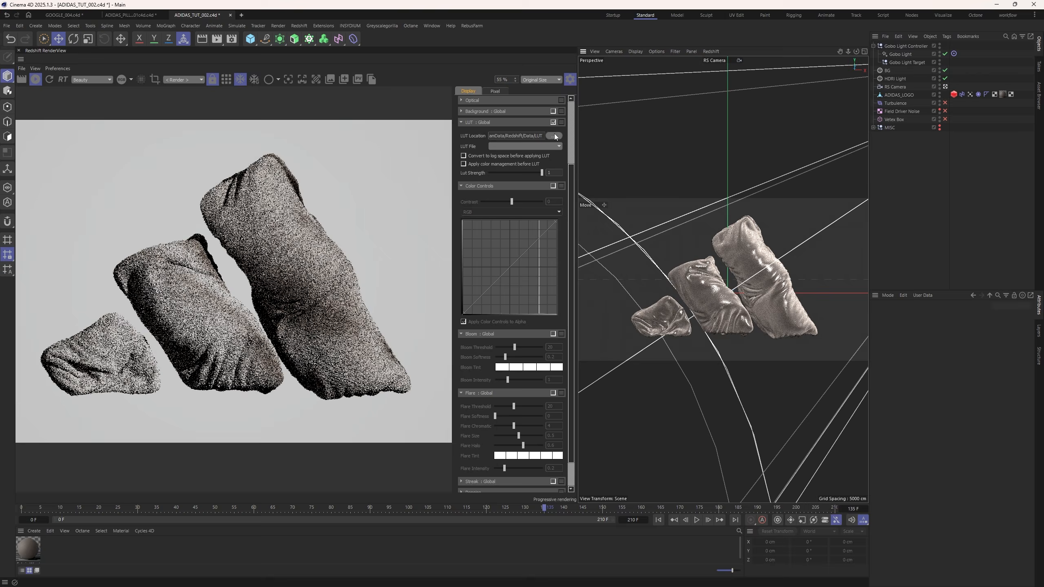
Load the Photographic LUT file at about 0.504 strength, leaving color management before the LUT switched off.
left_click(463, 164)
left_click_drag(542, 173, 517, 173)
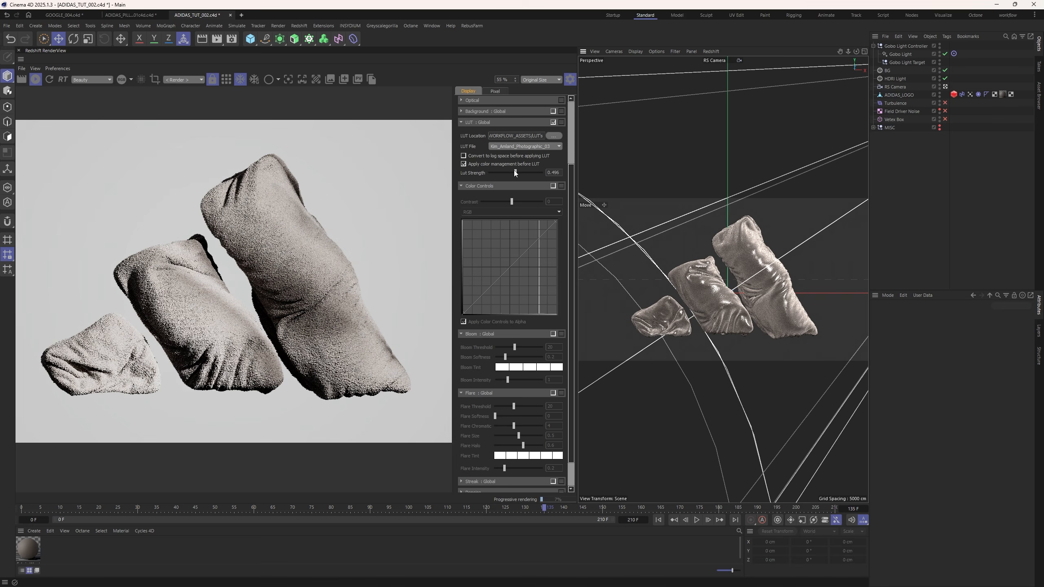
left_click(464, 164)
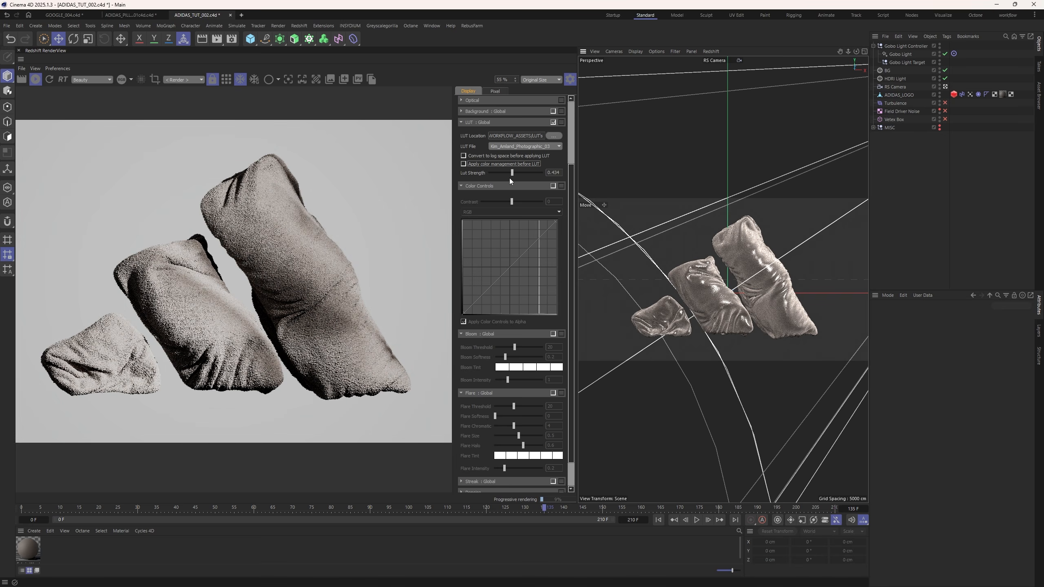
Enable the render view's Color Controls, shape the RGB curve into a gentle contrast curve, and hide the display settings.
left_click(553, 186)
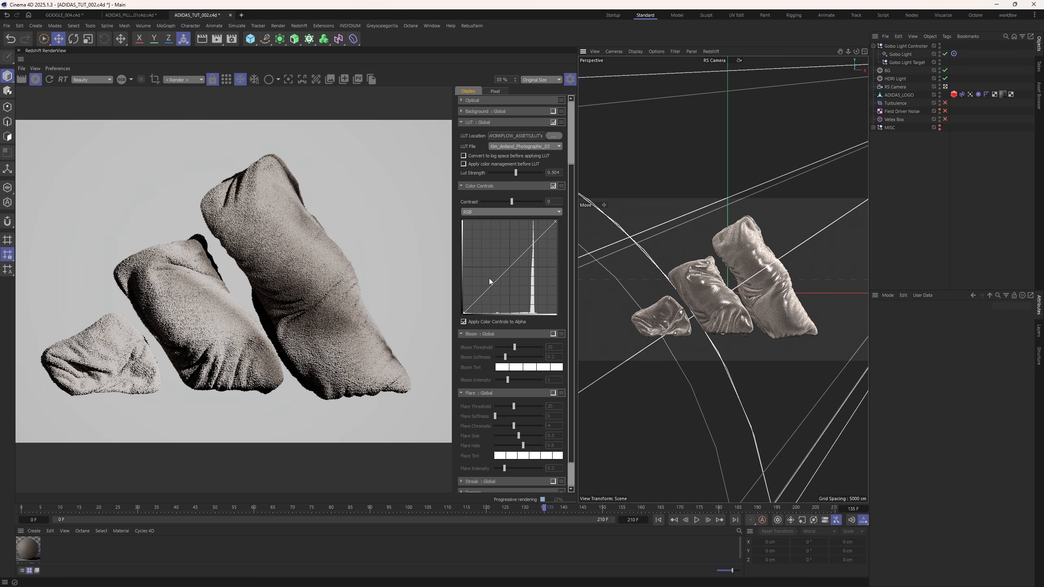
left_click_drag(497, 282, 499, 284)
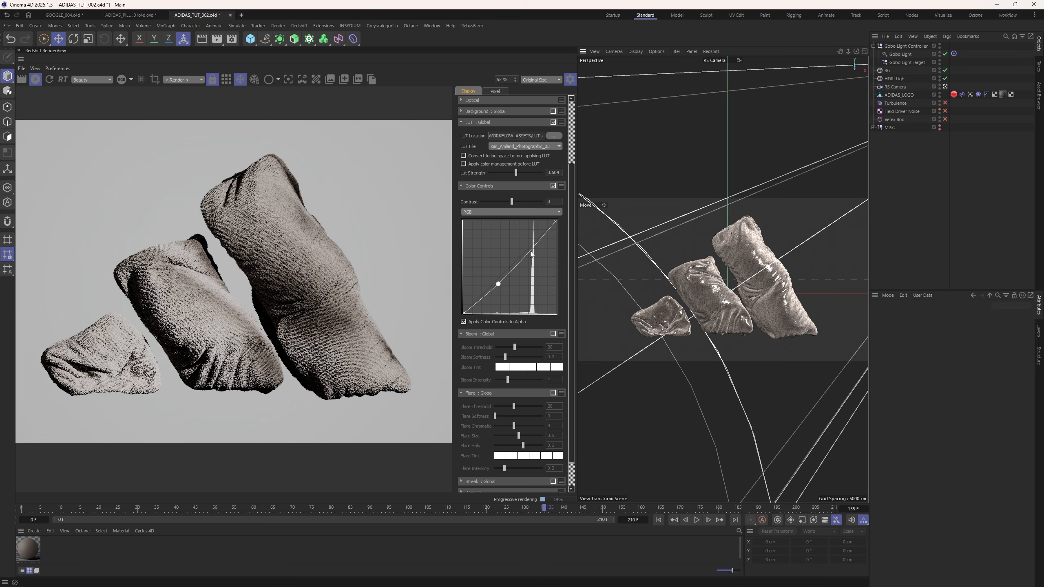
left_click_drag(531, 254, 532, 247)
left_click(570, 80)
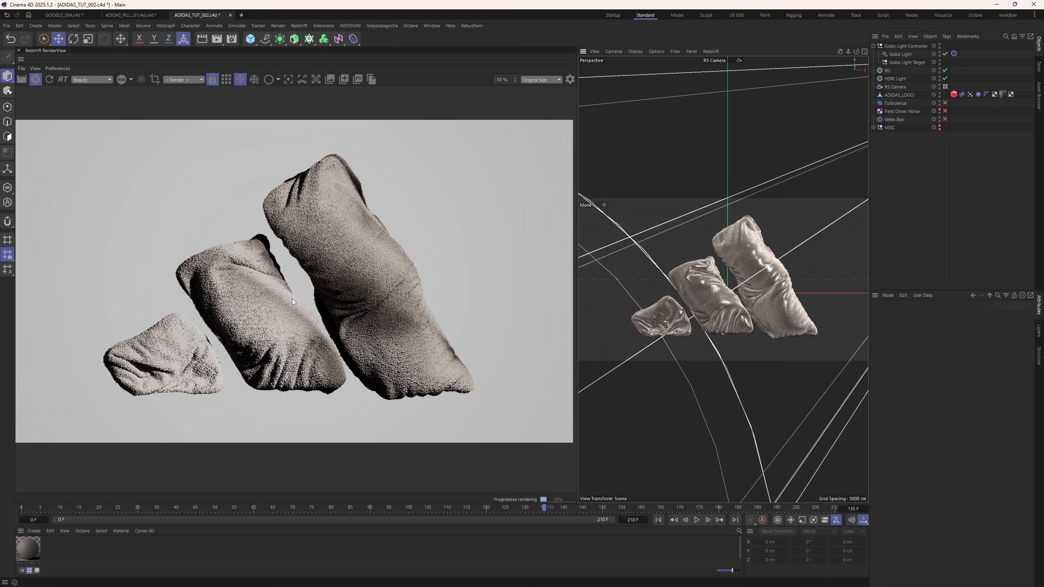
scroll(292, 298, "up", 1)
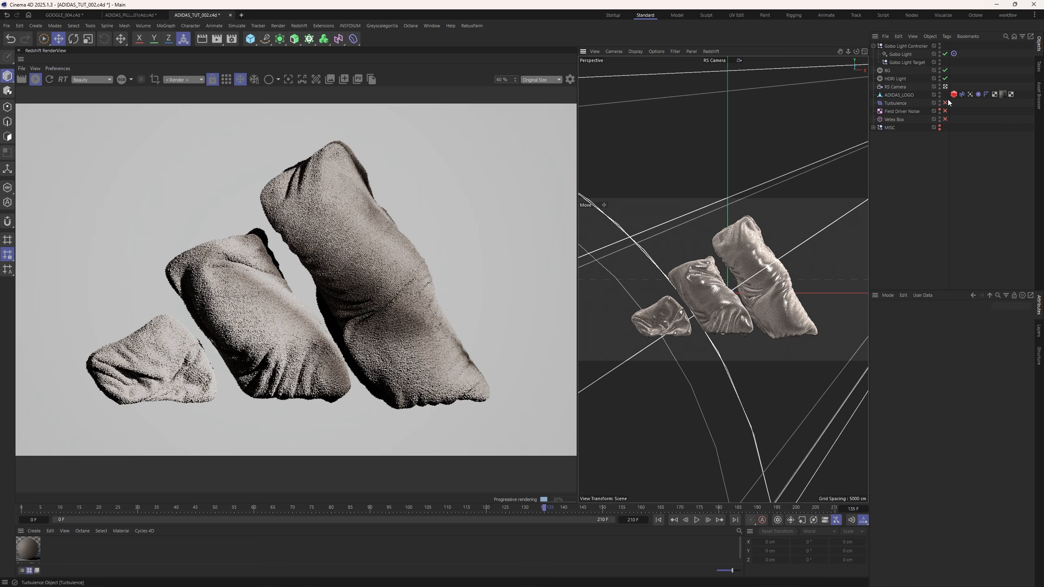
Set the RS Camera's tone-mapping highlights to 0.145, blacks to 0.177 and blacks threshold to 0.3, and show its optical settings.
left_click(894, 86)
left_click(990, 316)
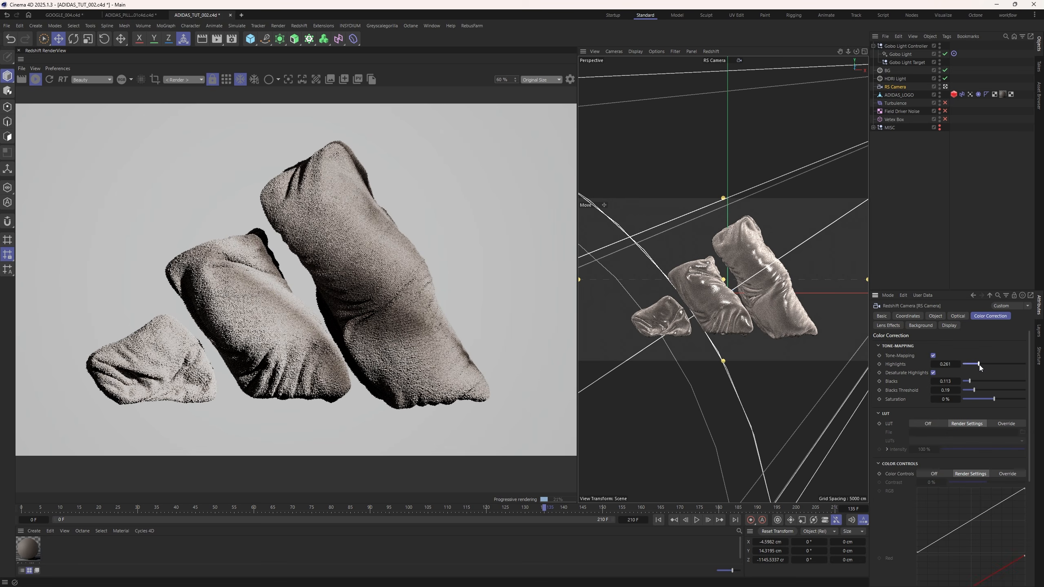
left_click_drag(973, 366, 971, 366)
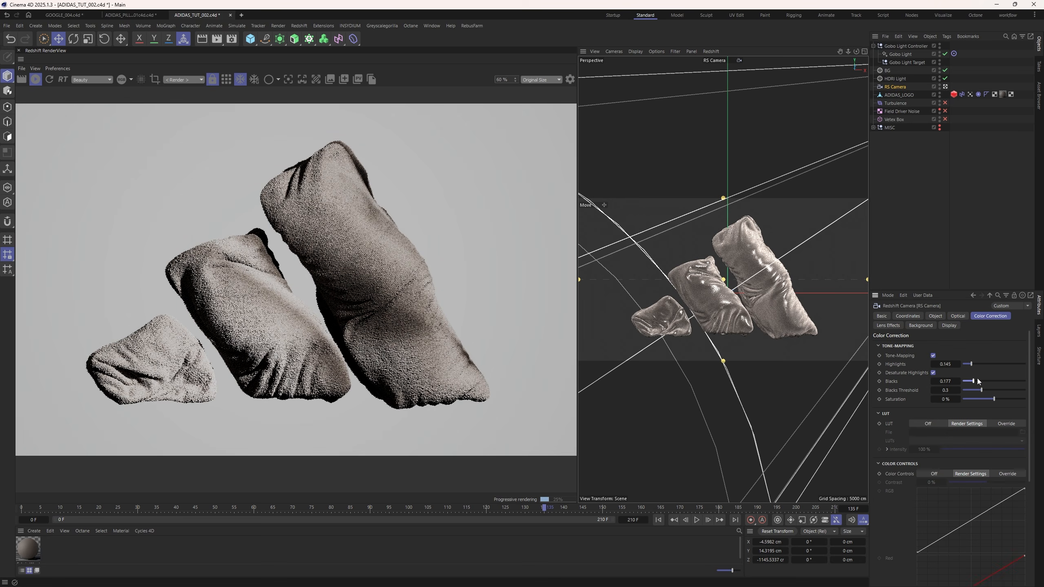
left_click(958, 315)
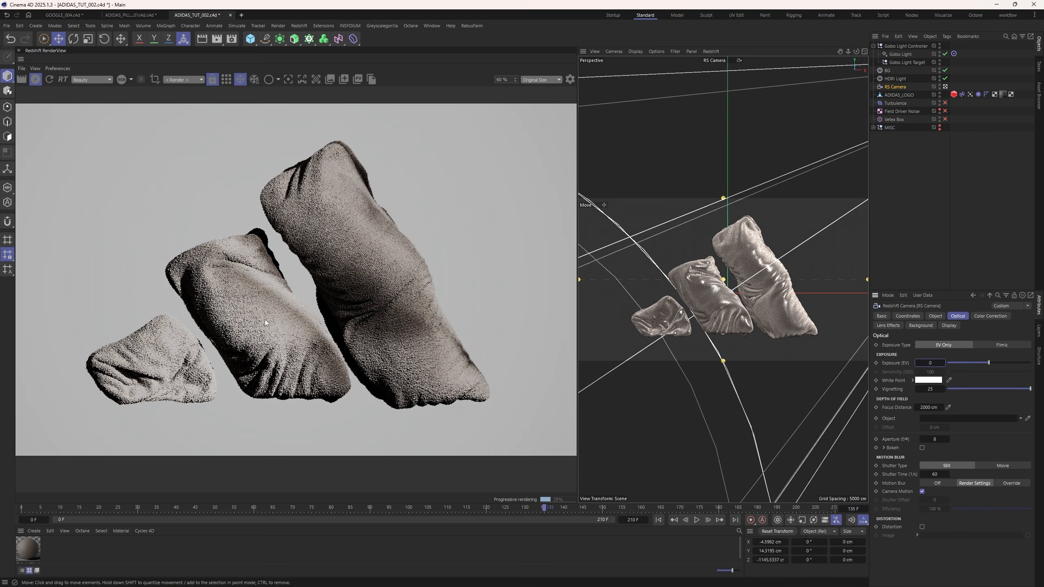
Set the displacement scale to 1 in ADIDAS_LOGO's RS Object tag and inspect the wool fabric in the render.
scroll(269, 317, "up", 3)
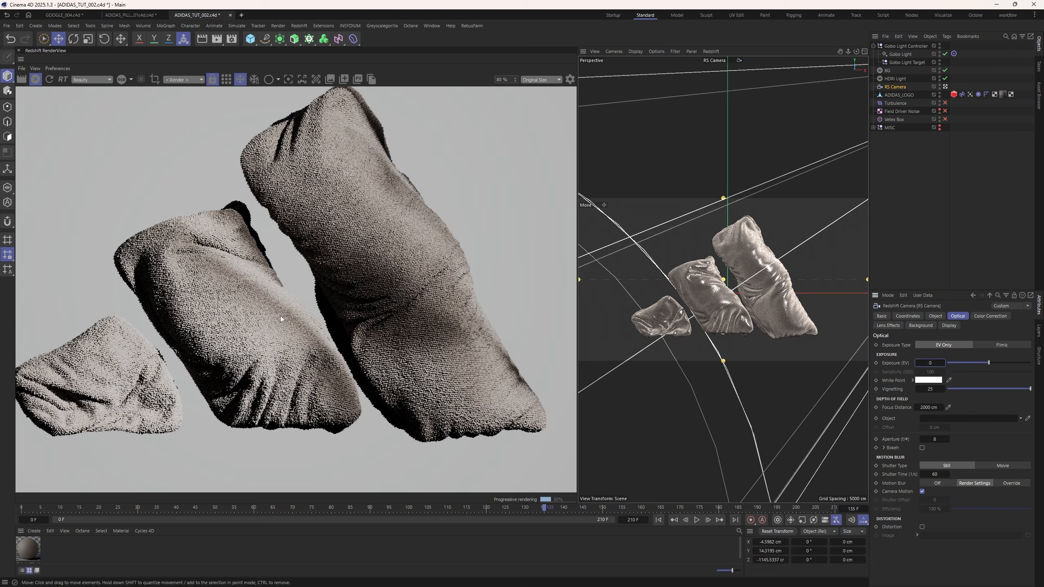
scroll(280, 316, "up", 6)
left_click(954, 94)
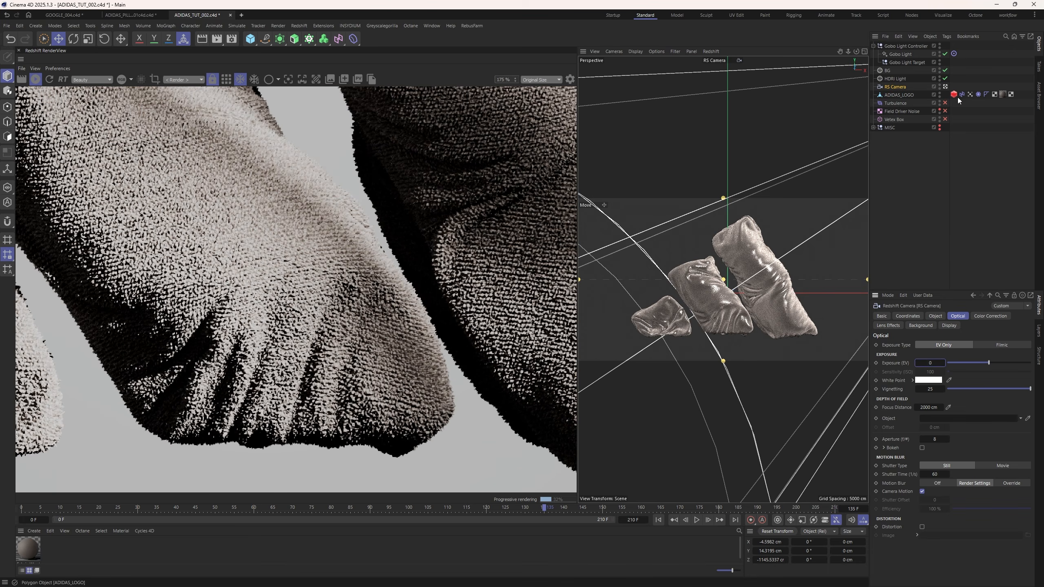
double_click(963, 482)
type("1")
key("Return")
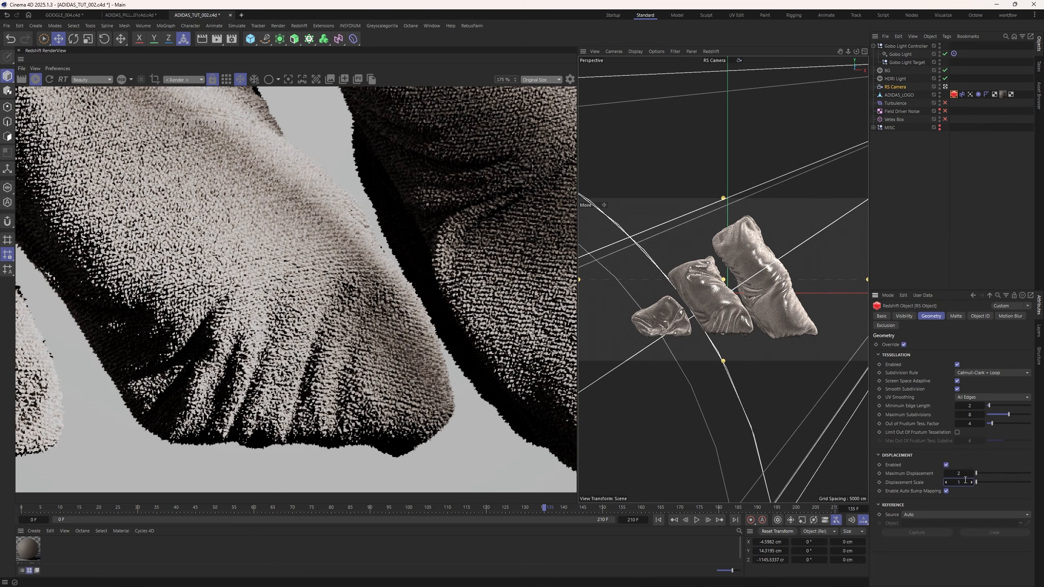
scroll(332, 287, "down", 8)
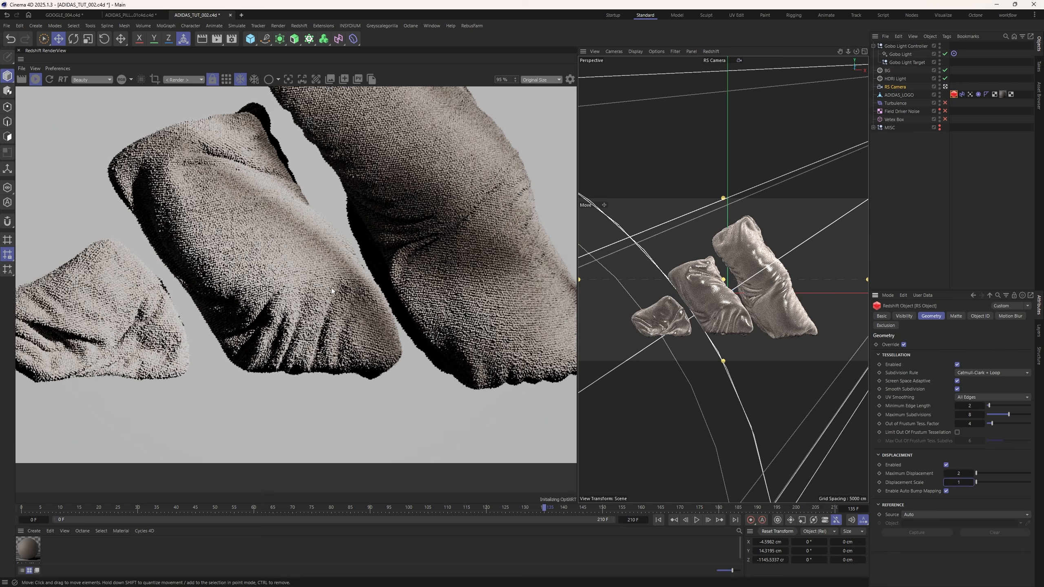
scroll(340, 233, "up", 3)
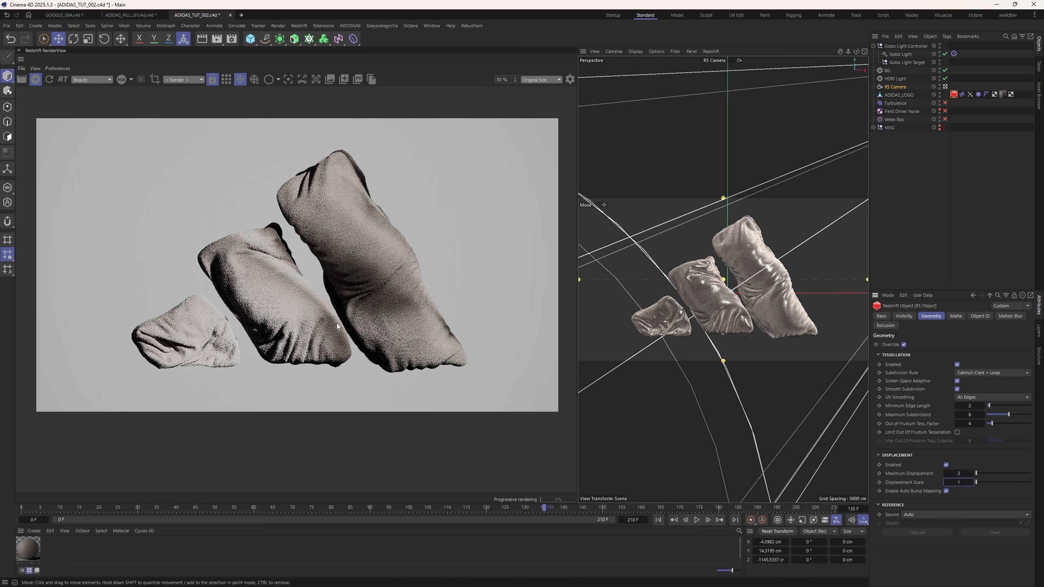
scroll(298, 321, "up", 2)
scroll(297, 320, "down", 4)
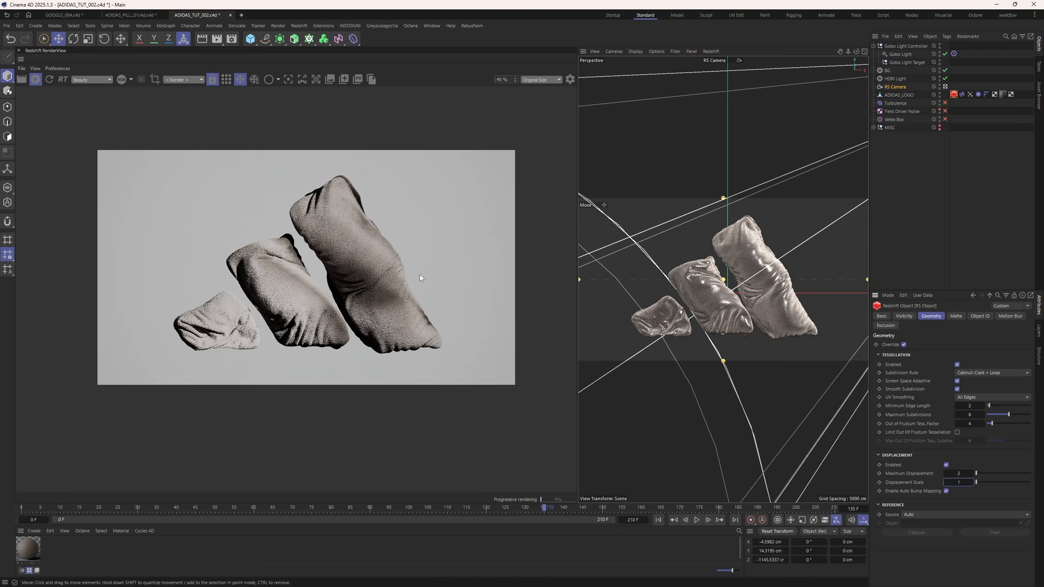
Shift the RS Camera to about X -1.6 cm, Y 9.6 cm, and render frame 163 as a preview.
scroll(419, 275, "up", 1)
left_click_drag(841, 52, 836, 47)
left_click(36, 80)
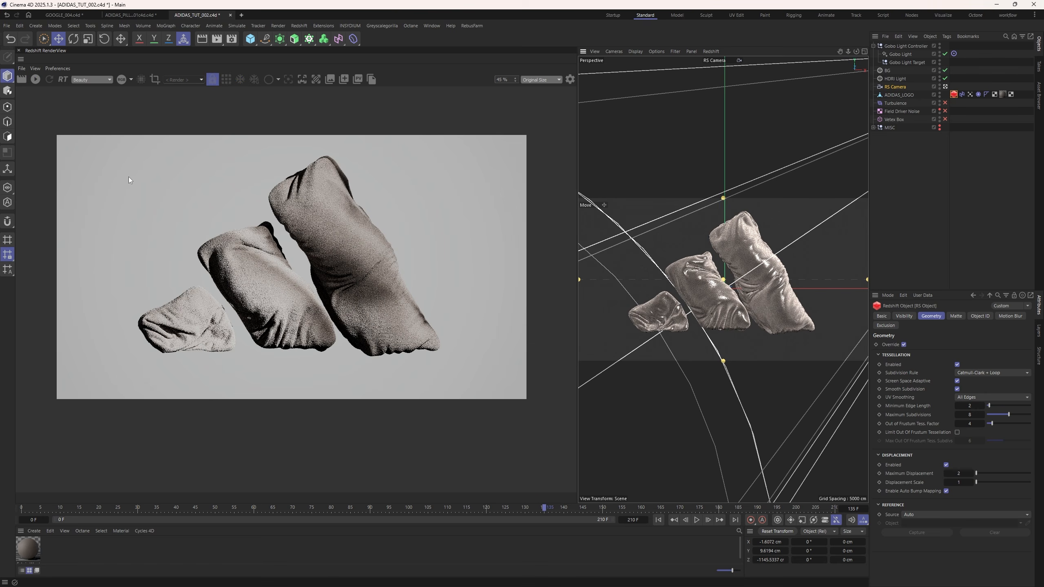
left_click_drag(571, 513, 653, 512)
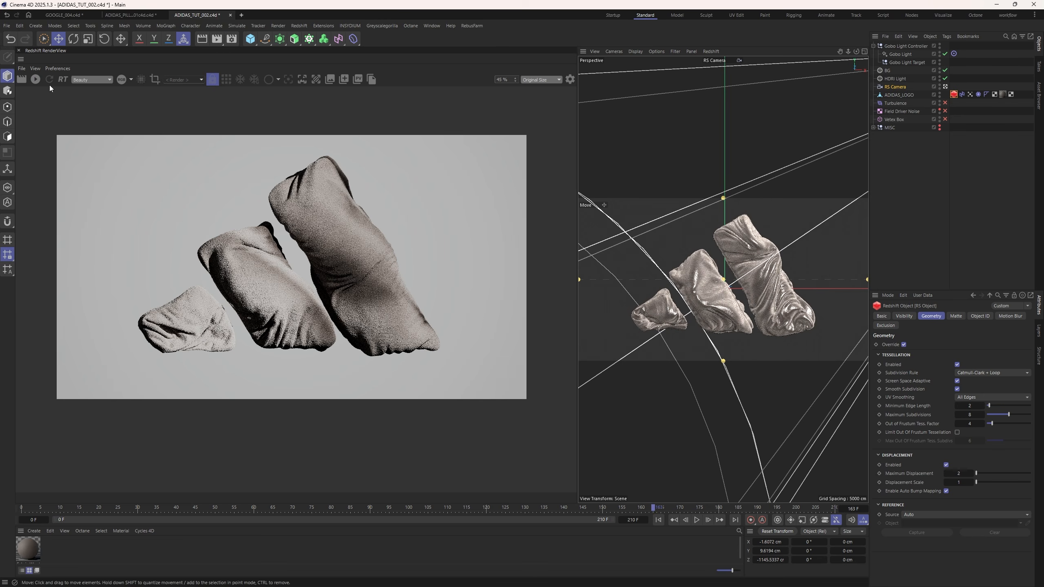
left_click(36, 79)
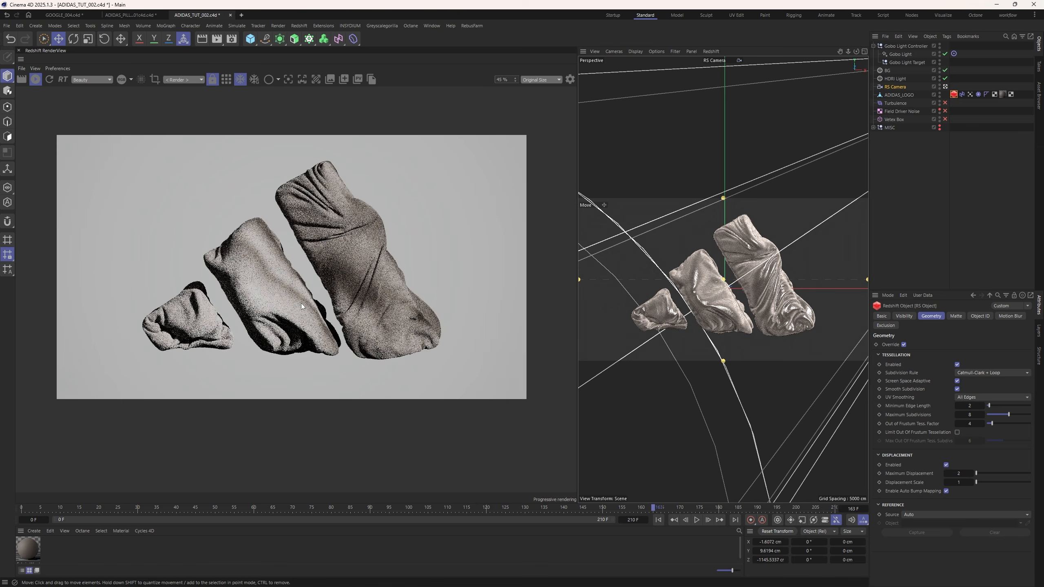
left_click(36, 79)
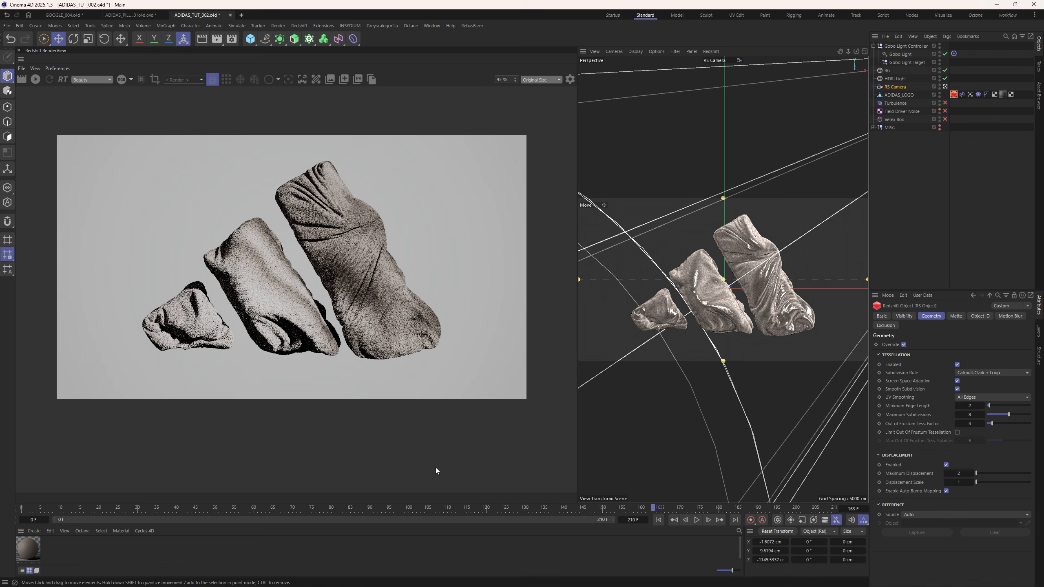
Go back along the timeline to frame 121, render it with the live render running, and deselect the camera.
left_click(598, 509)
left_click_drag(598, 509, 321, 504)
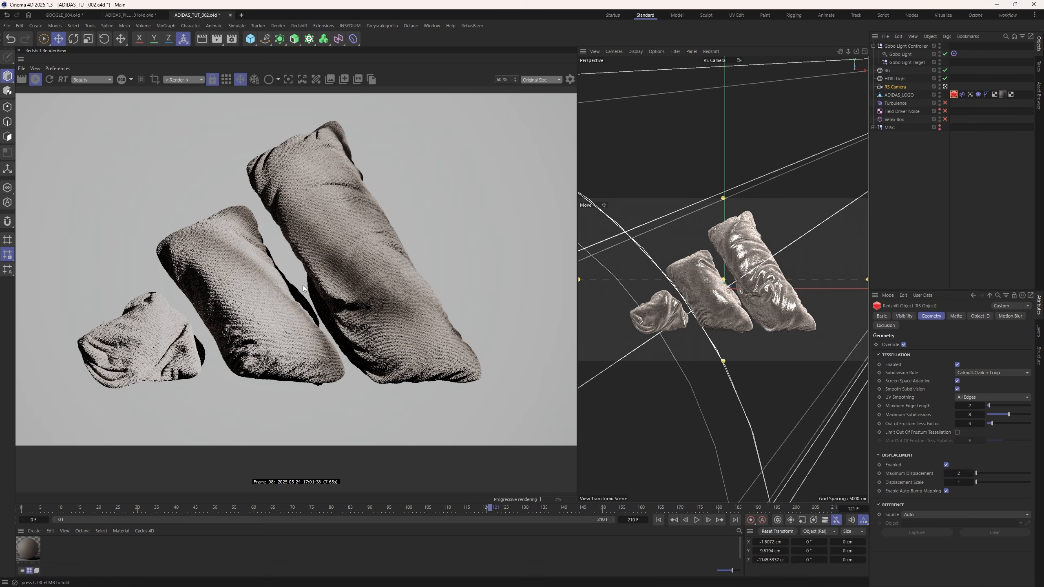
scroll(305, 287, "down", 4)
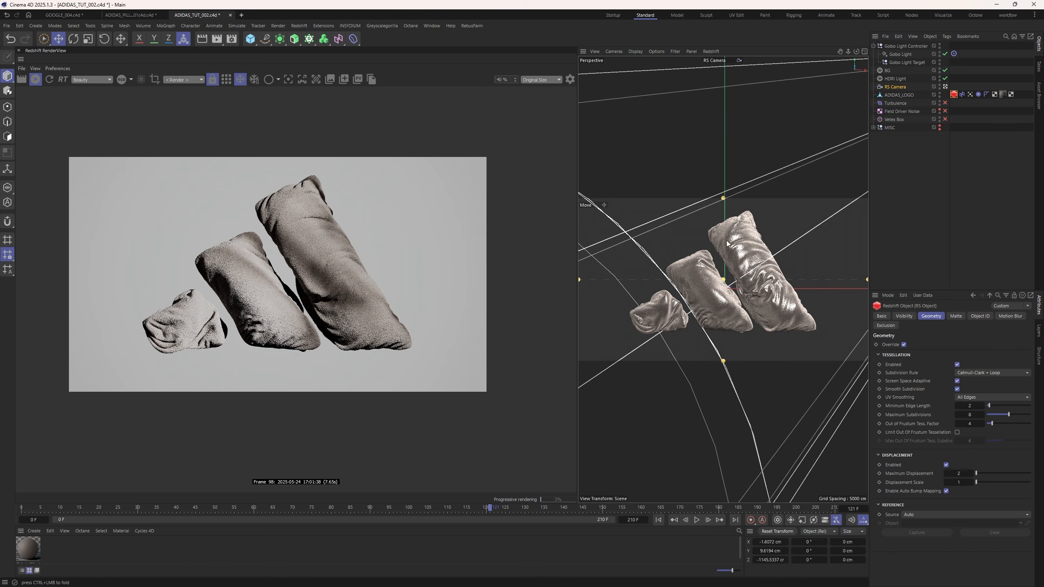
left_click(932, 155)
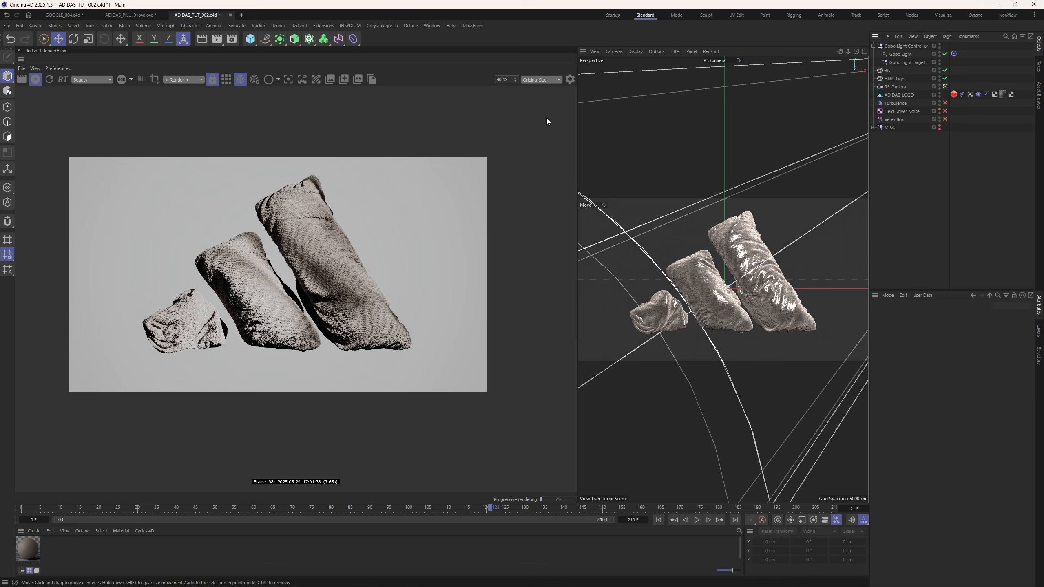
Add a Plane with an RS Object tag, override its visibility, and turn off Primary Ray Visible.
left_click(250, 39)
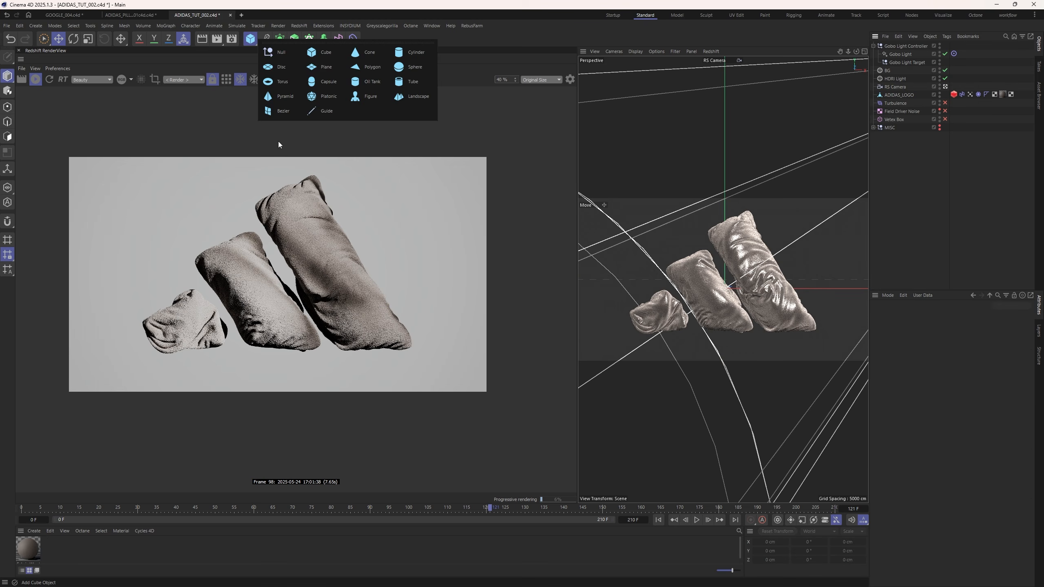
left_click(322, 66)
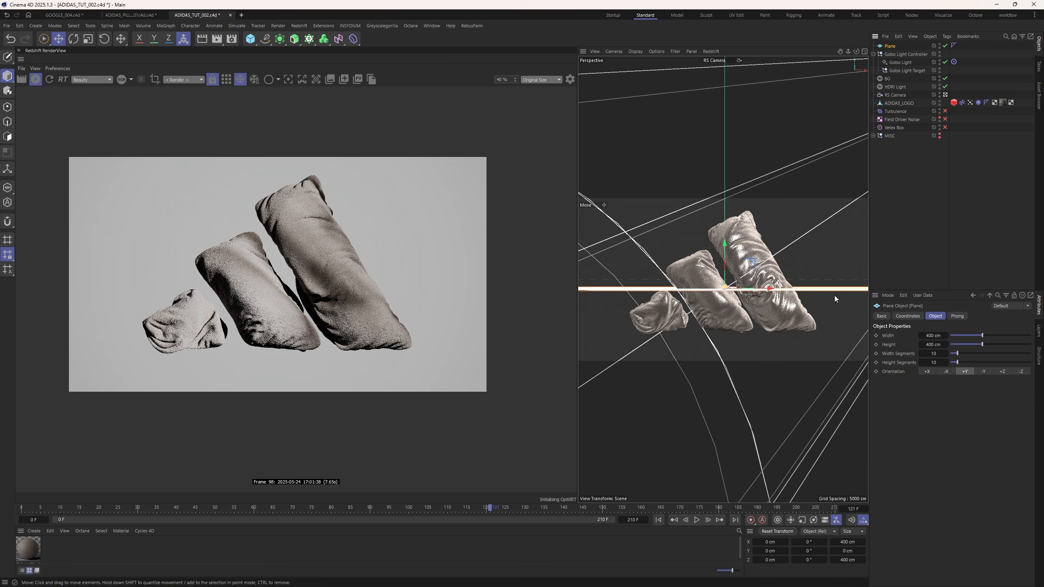
right_click(890, 49)
mouse_move(931, 155)
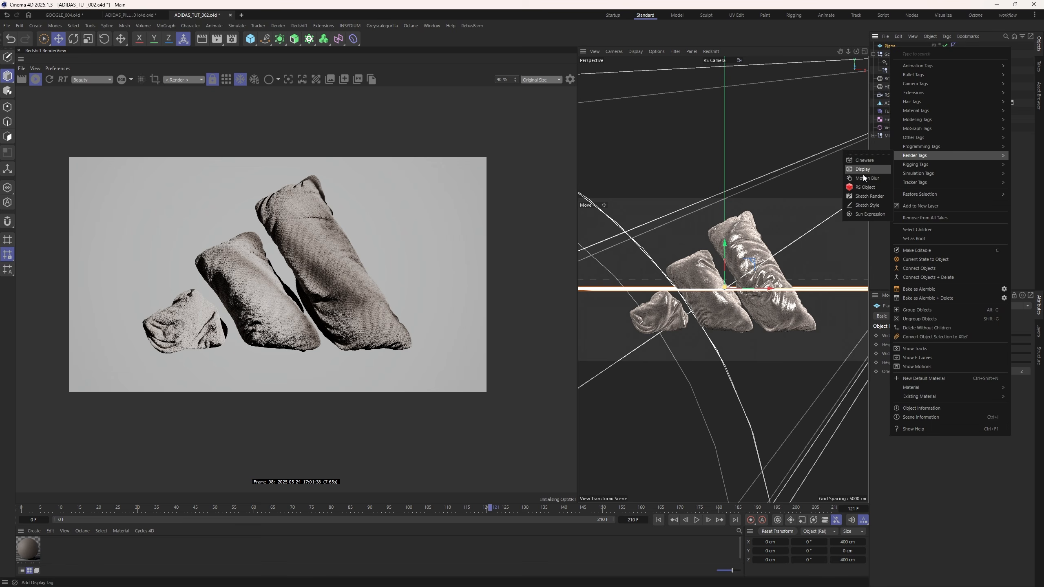
left_click(865, 187)
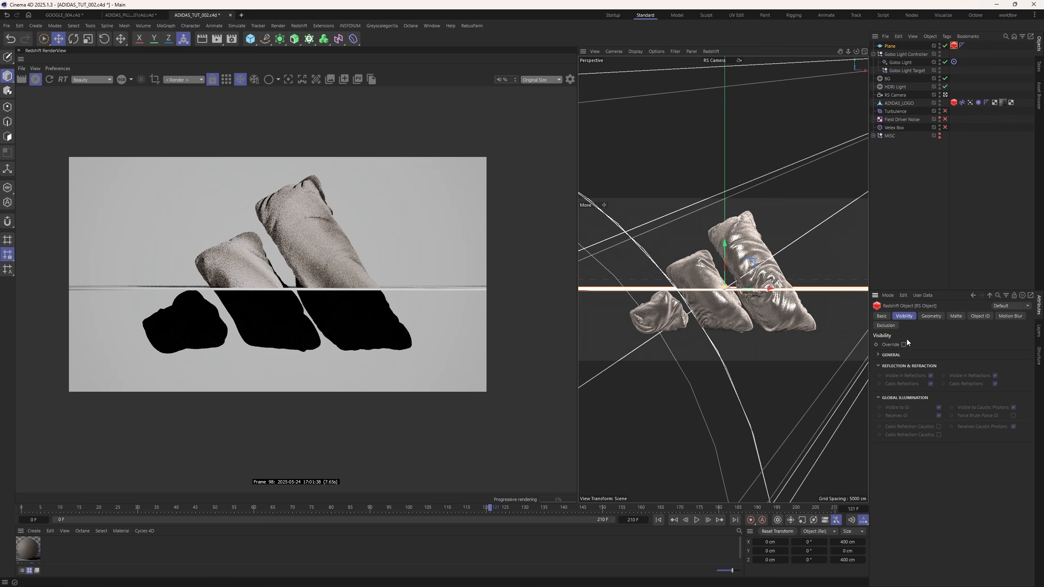
left_click(903, 344)
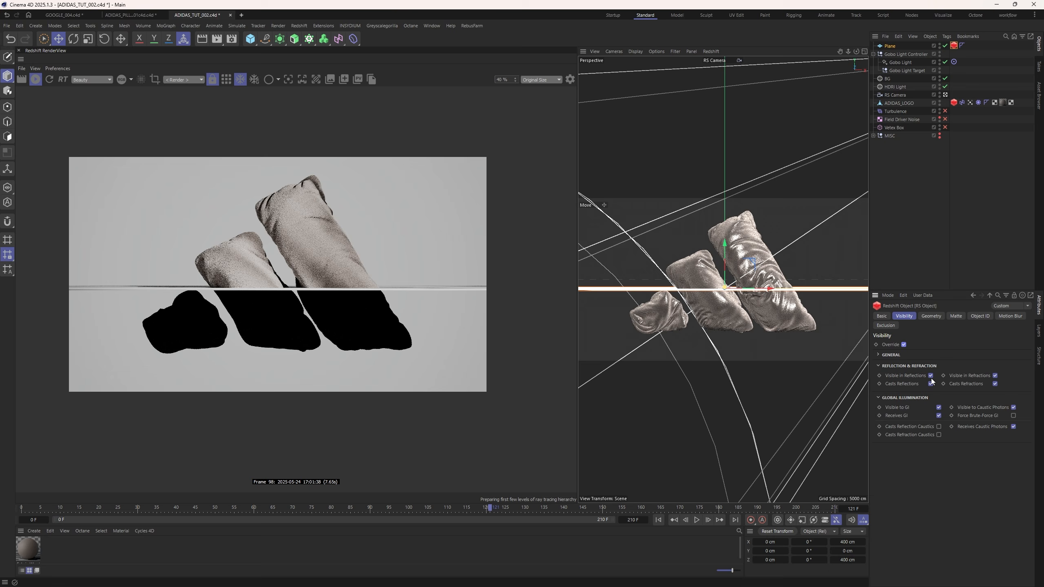
left_click(892, 355)
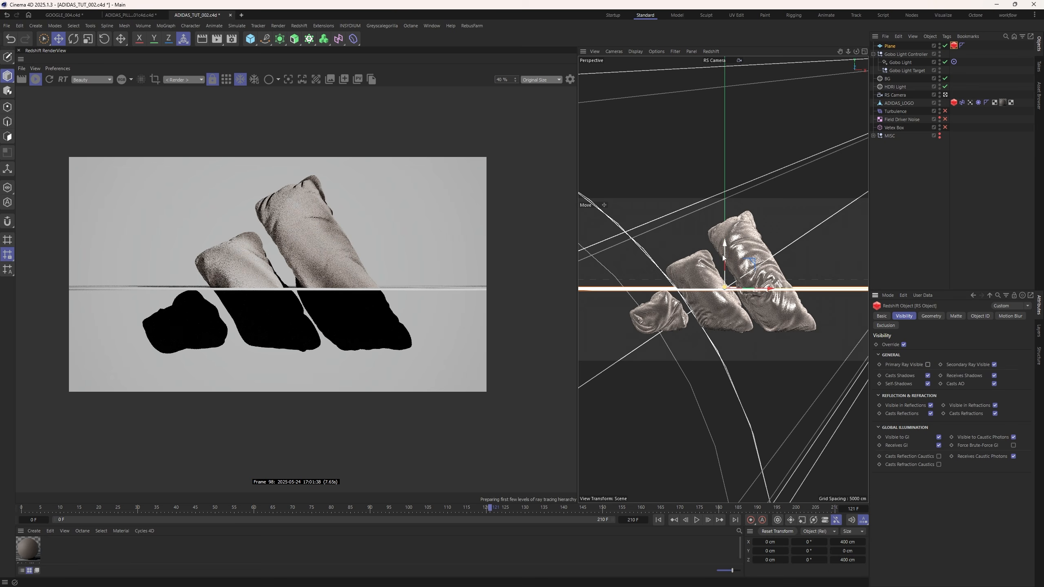
Lower the plane beneath the logo to about Y -92.8 cm and check the bounced light in the render.
left_click_drag(724, 252, 726, 319)
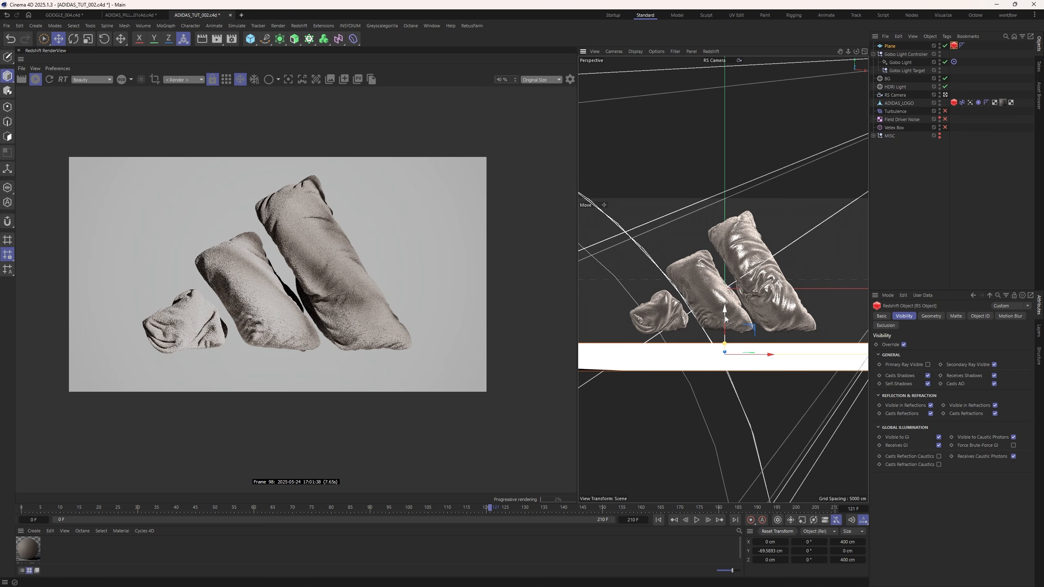
left_click_drag(725, 319, 725, 338)
scroll(264, 284, "down", 1)
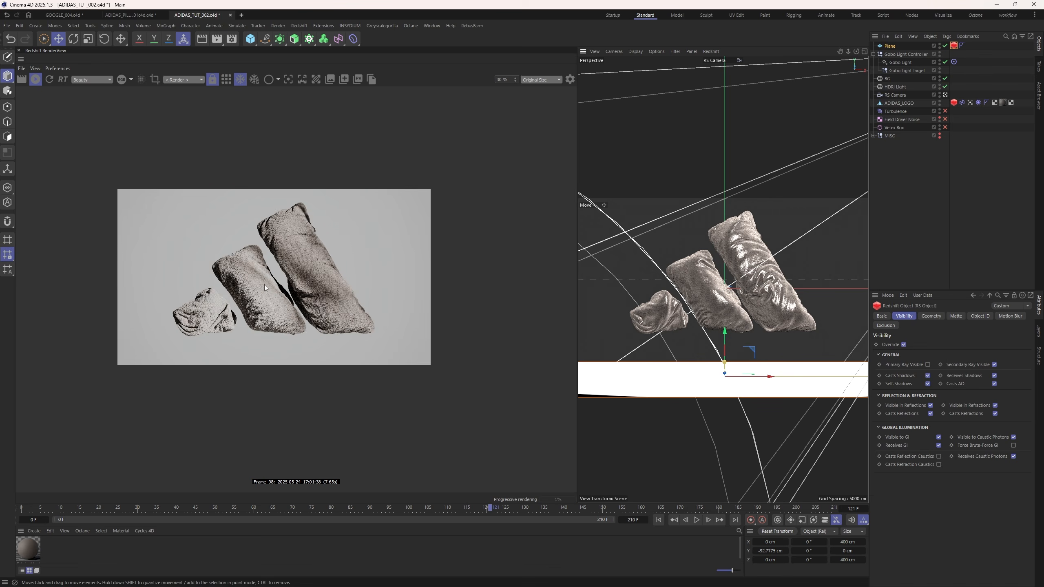
scroll(279, 285, "up", 1)
Adjust the logo's framing in the RS Camera and try the Gobo Light's exposure at about 0.966 EV.
left_click_drag(840, 52, 845, 49)
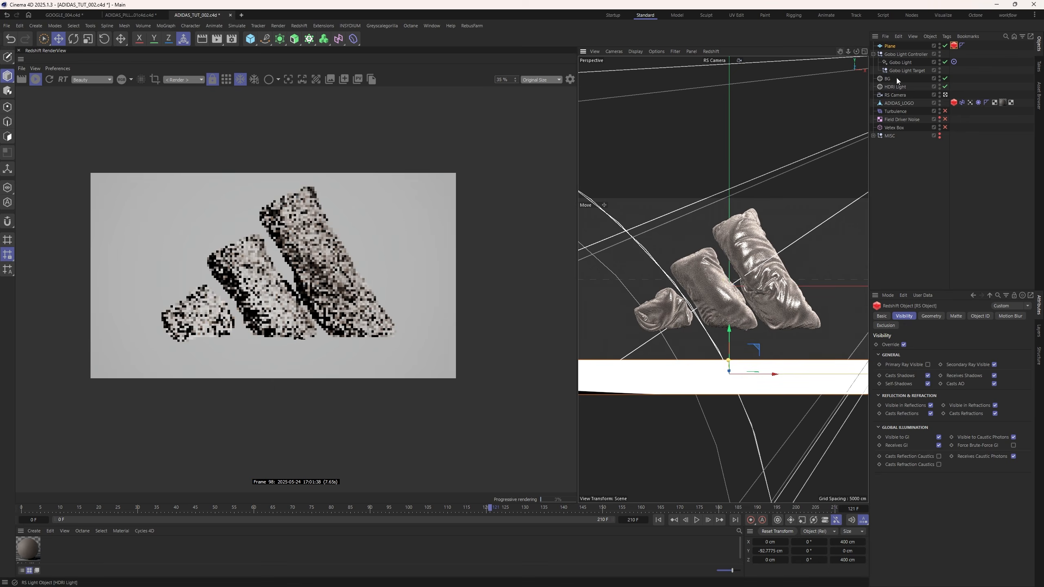
left_click(900, 62)
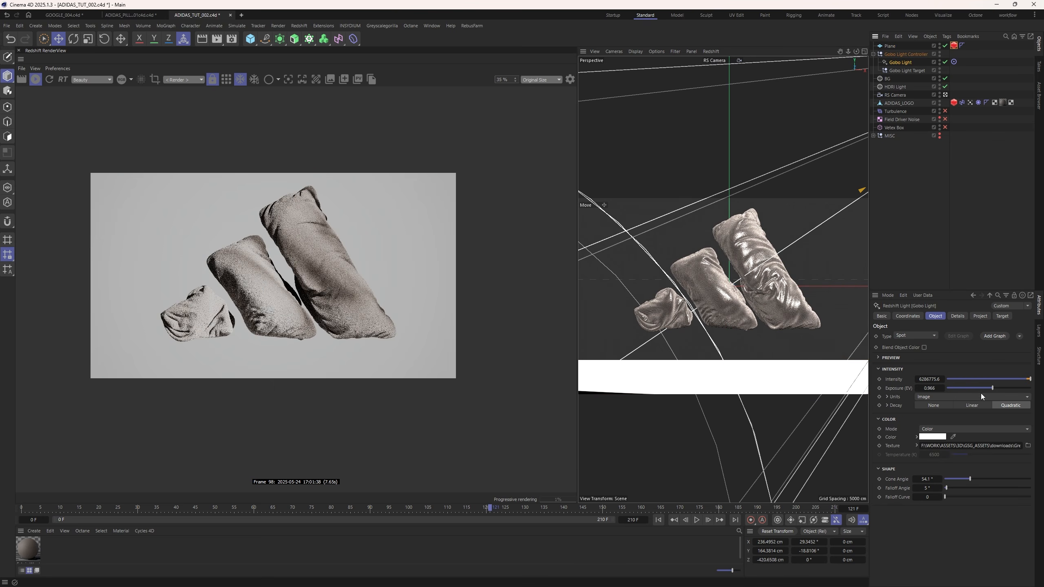
left_click_drag(993, 388, 994, 387)
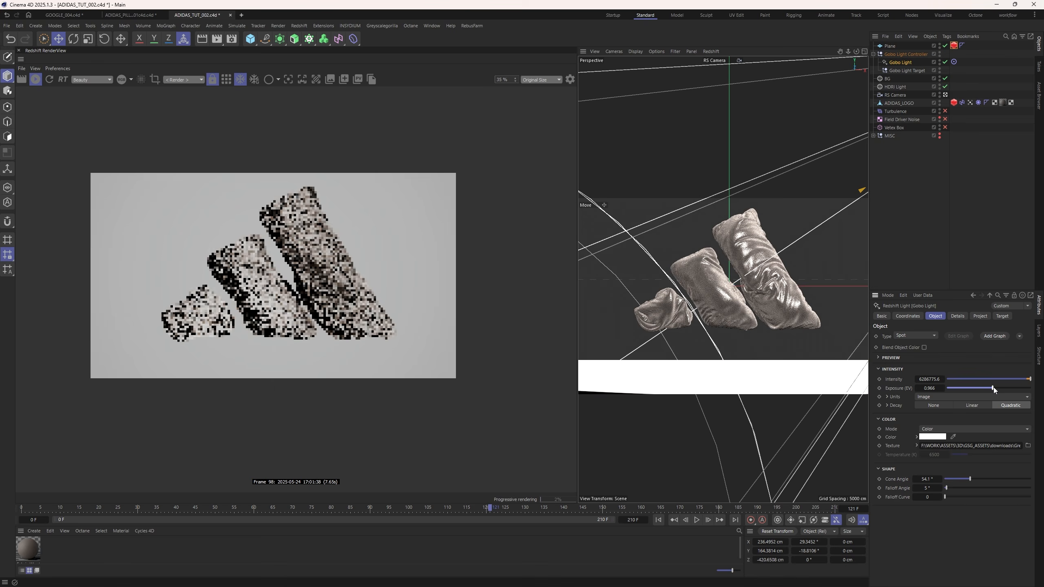
left_click_drag(839, 51, 840, 56)
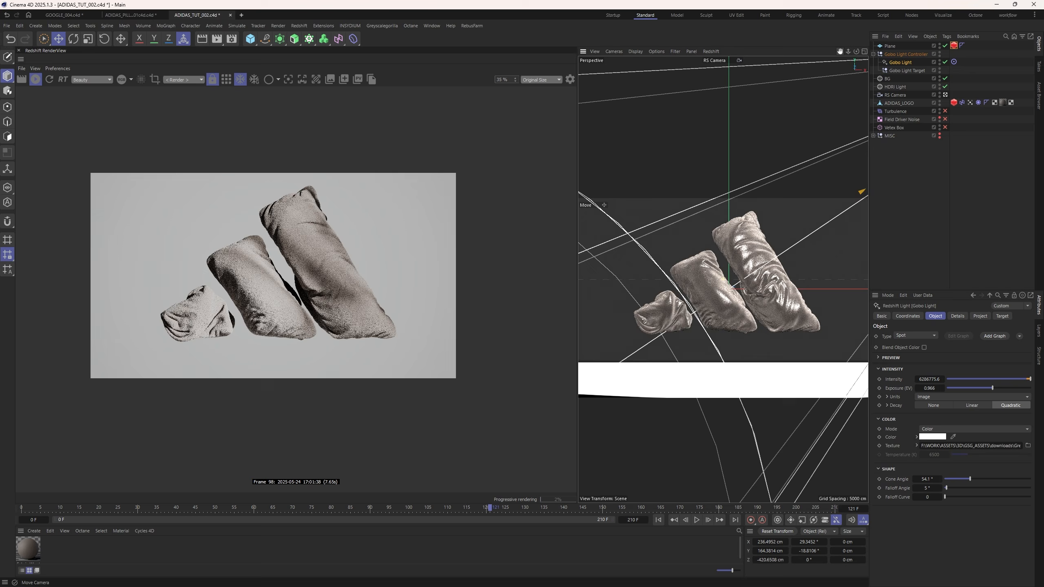
Move the Gobo Light Target to about X 41.2 cm, Y 7.7 cm, hide the plane in the viewport, and clear the selection.
left_click(916, 71)
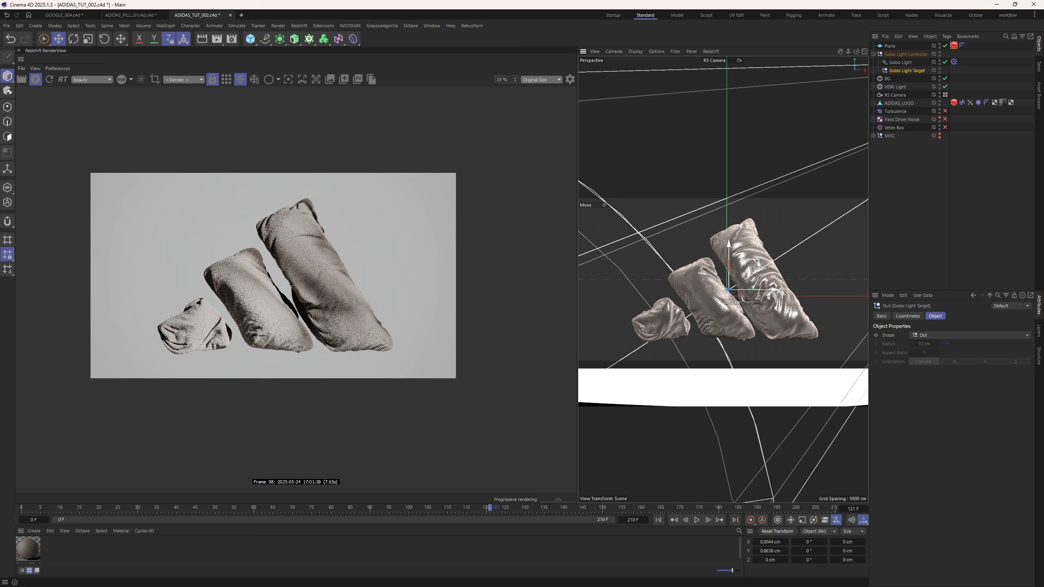
left_click_drag(759, 263, 792, 263)
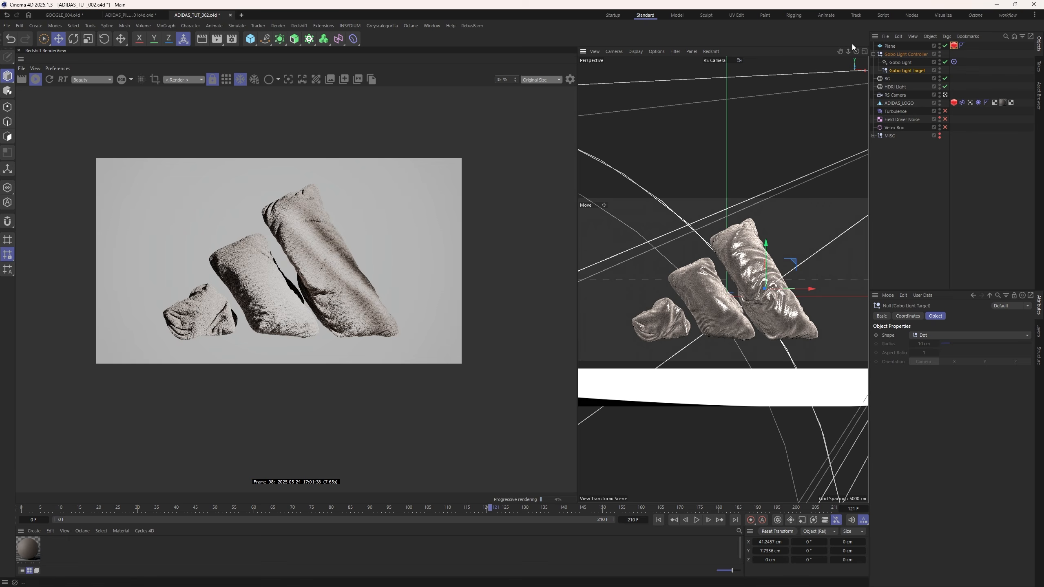
left_click(963, 60)
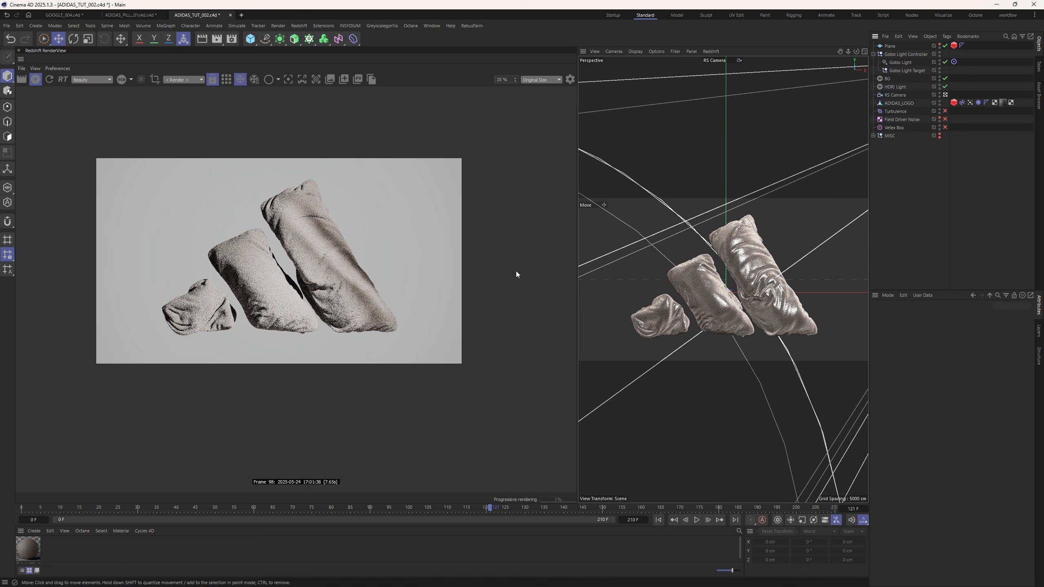
Examine the wool surface close up in the render and review the LUT and color control settings.
scroll(315, 260, "up", 5)
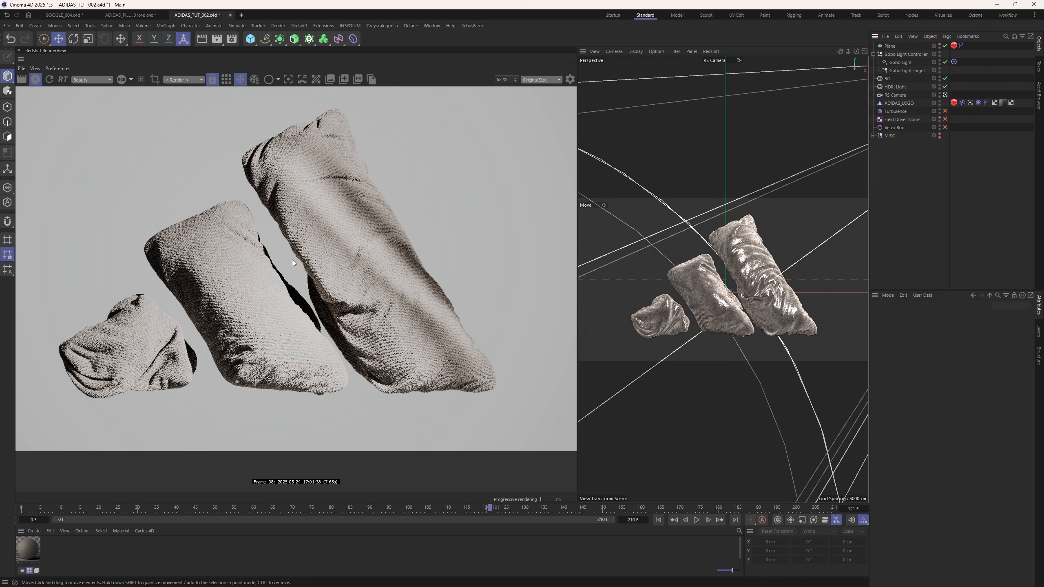
scroll(292, 259, "up", 3)
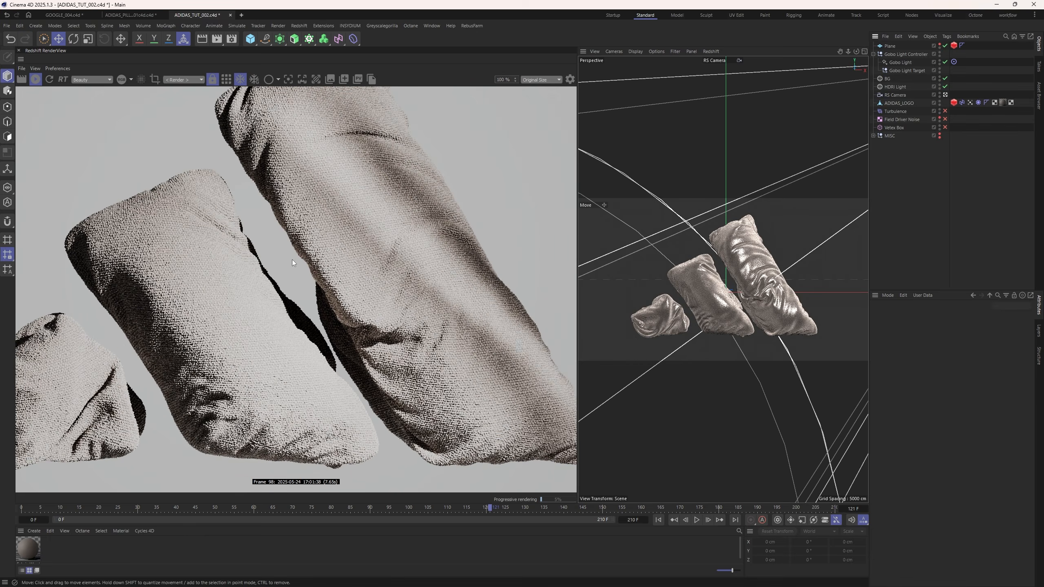
scroll(292, 259, "down", 7)
scroll(292, 260, "down", 3)
scroll(290, 234, "up", 3)
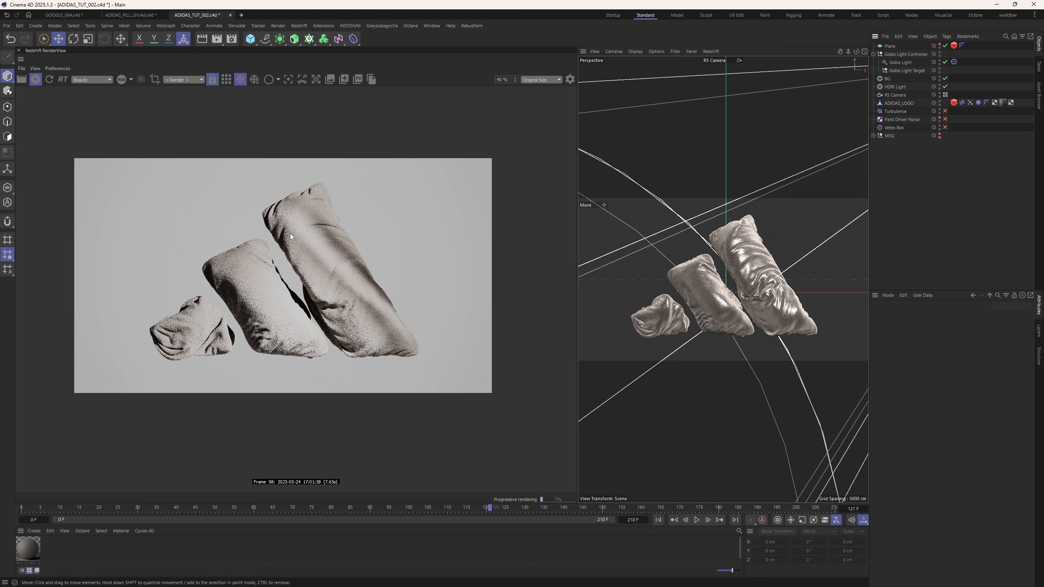
left_click(569, 80)
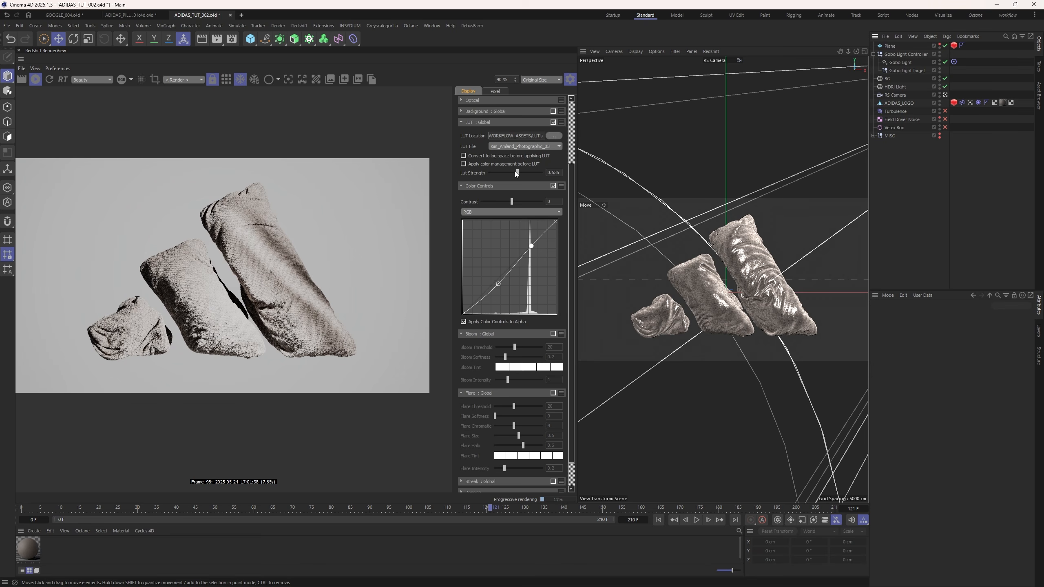
left_click(570, 80)
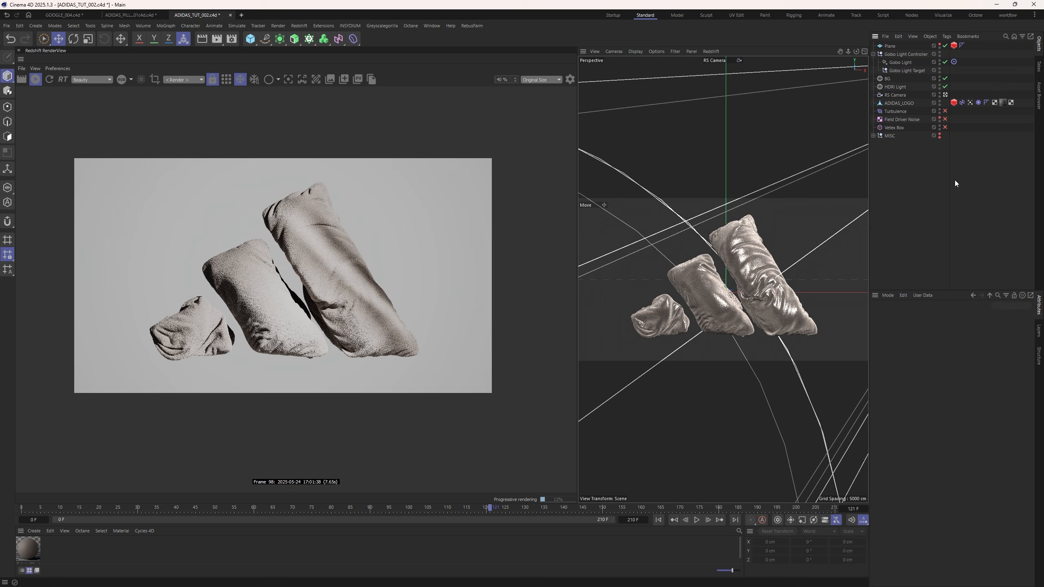
Add a Hair object to ADIDAS_LOGO.
left_click(899, 104)
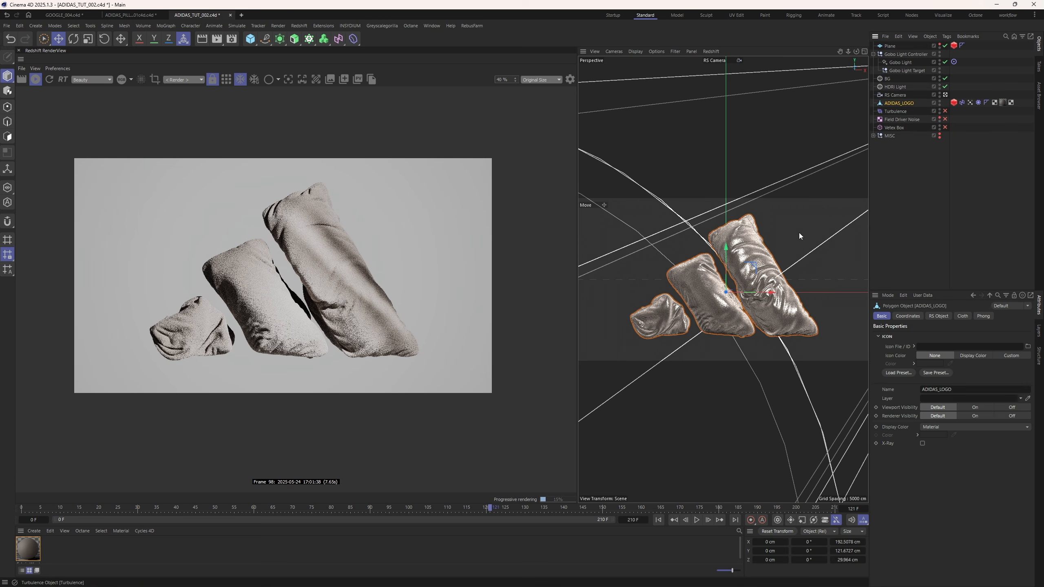
left_click(238, 26)
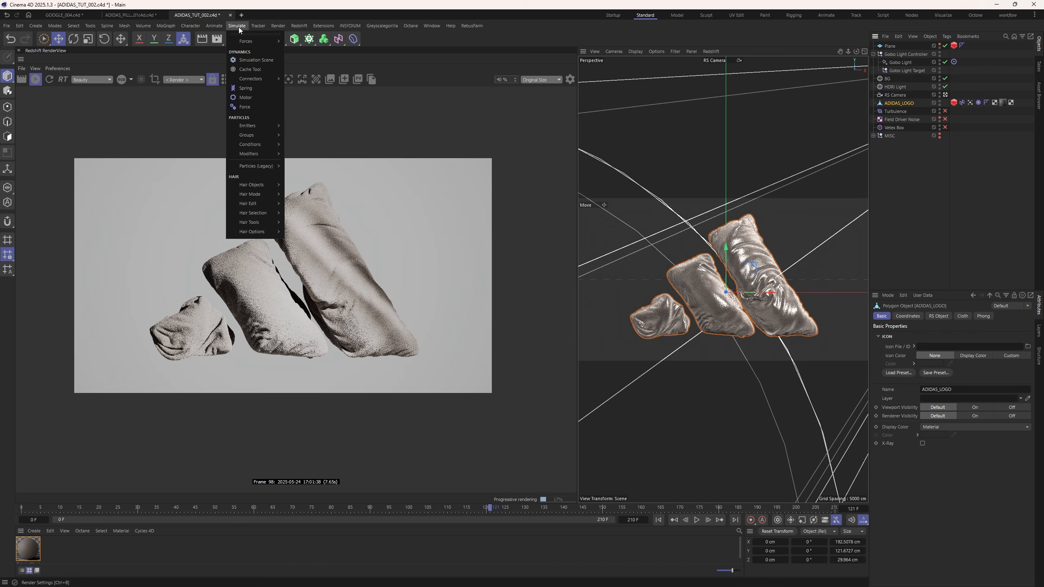
mouse_move(263, 185)
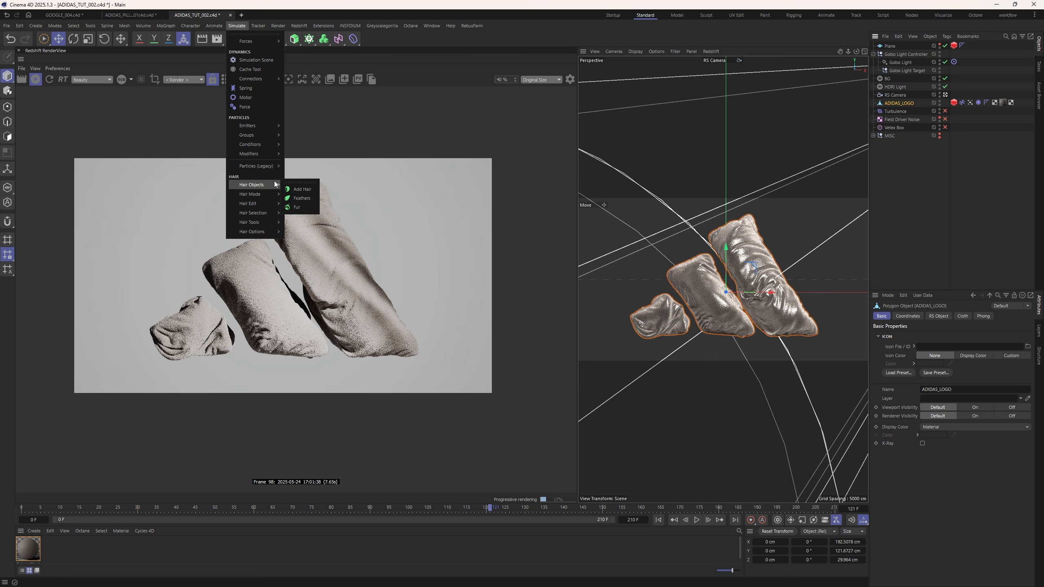
left_click(295, 189)
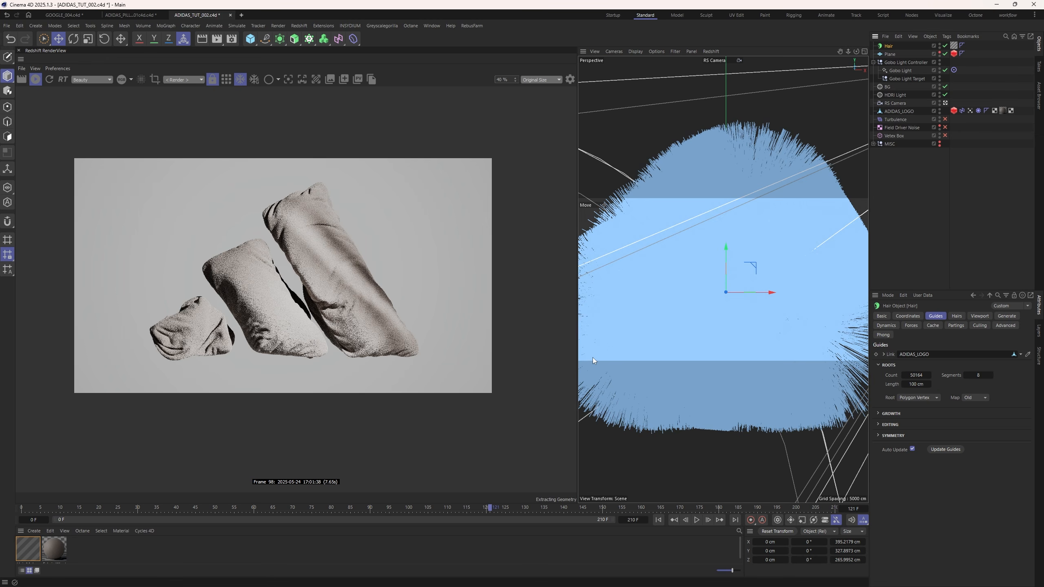
left_click(896, 111)
left_click(242, 25)
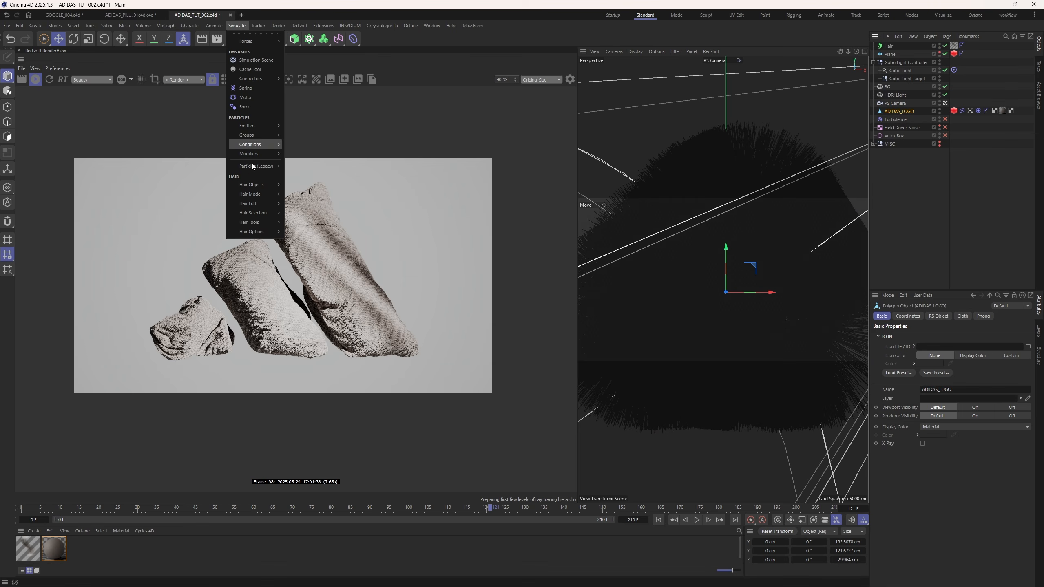
mouse_move(265, 183)
left_click(950, 201)
Pause the live render and set the Hair guides' length to 3 cm.
left_click(887, 46)
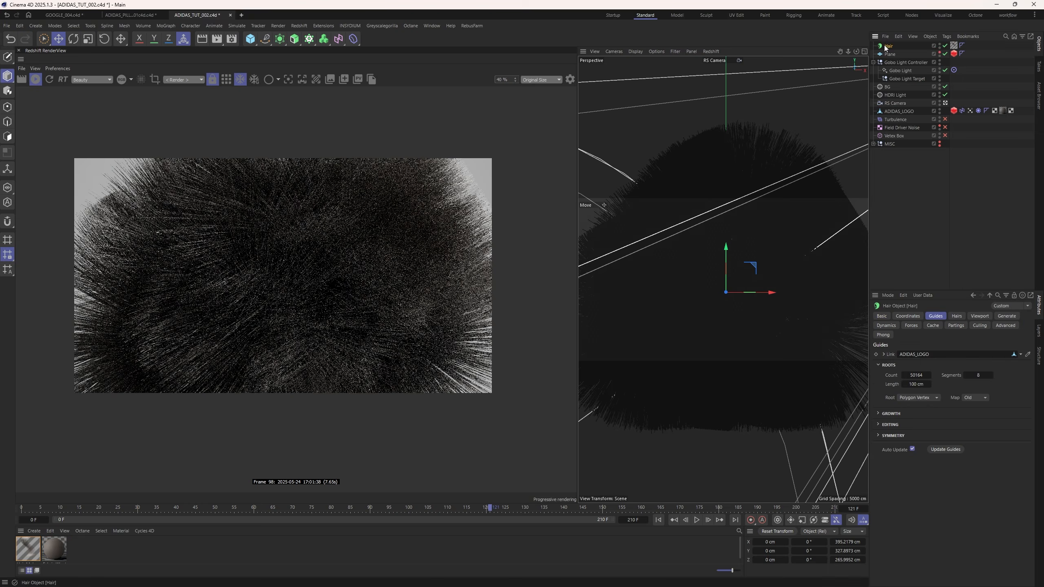
left_click(36, 79)
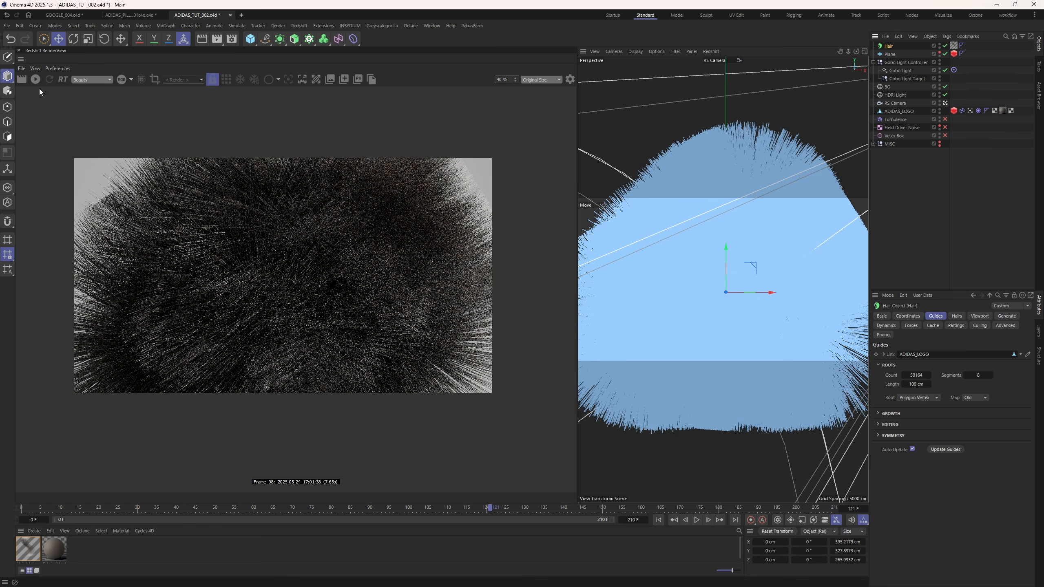
left_click(916, 384)
type("3")
key("Return")
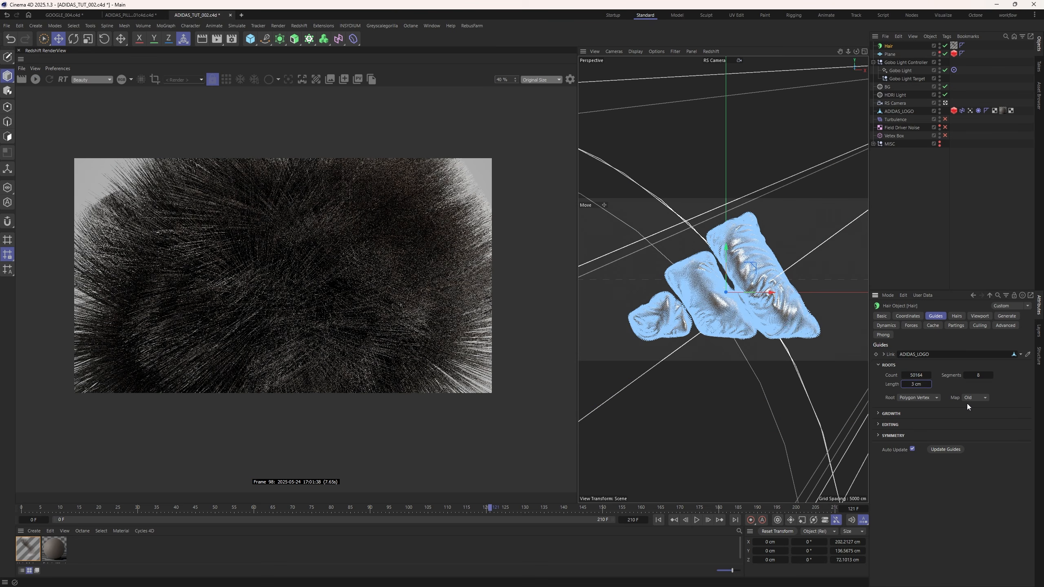
Set the Hair guides' root to Polygon Area and turn off the hair dynamics.
left_click(927, 398)
left_click(925, 419)
left_click(883, 325)
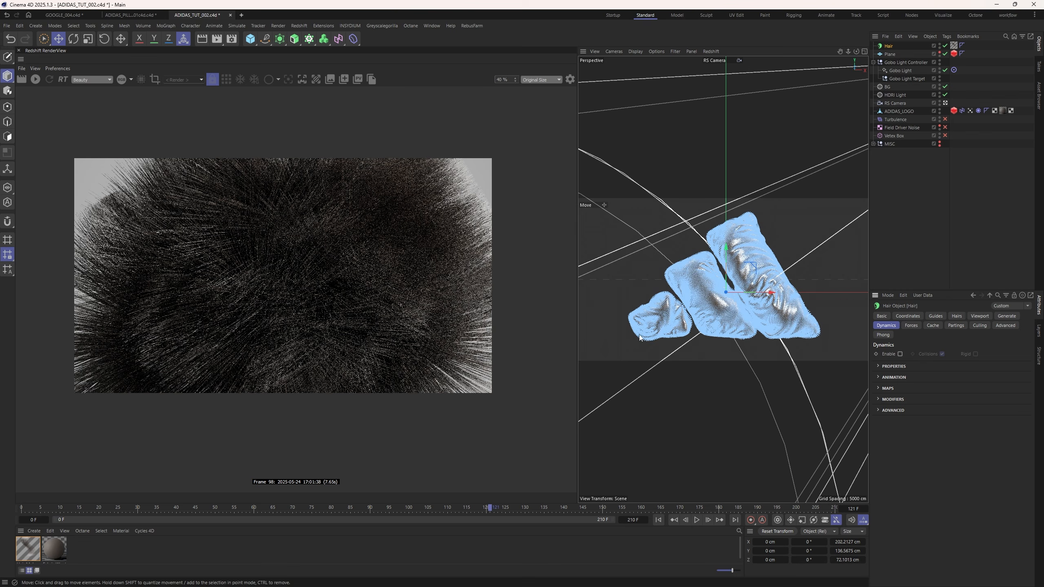
Open the Hair Mat material for editing and set its thickness to 0.1 cm at the root and 0.01 cm at the tip.
left_click(28, 549)
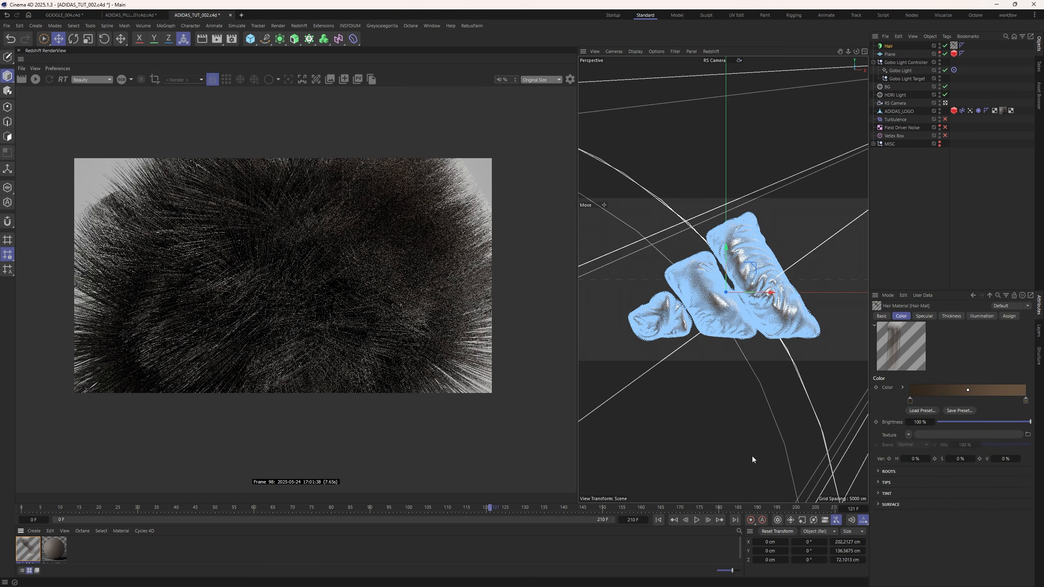
double_click(31, 552)
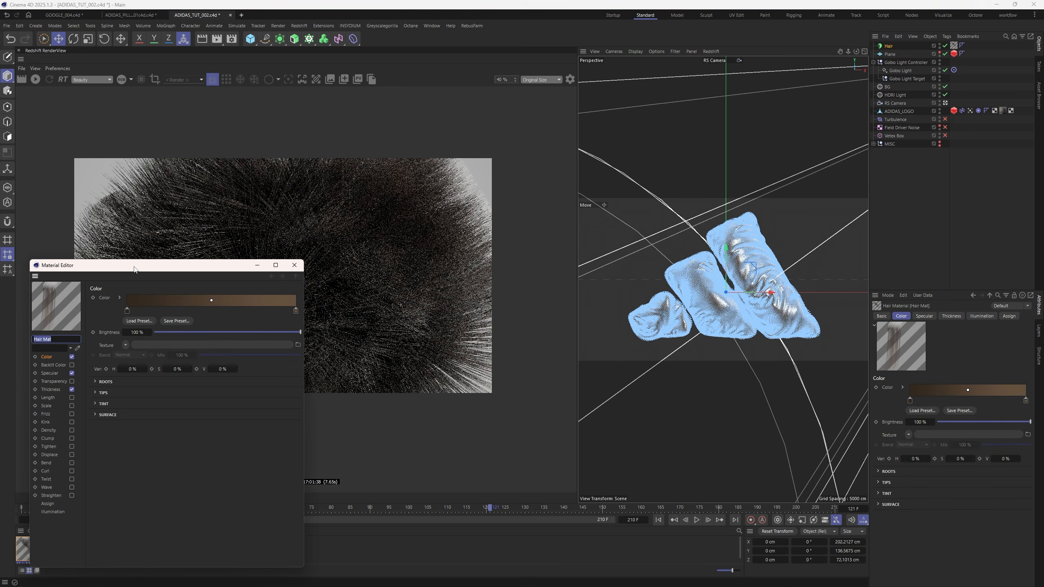
left_click_drag(134, 270, 676, 181)
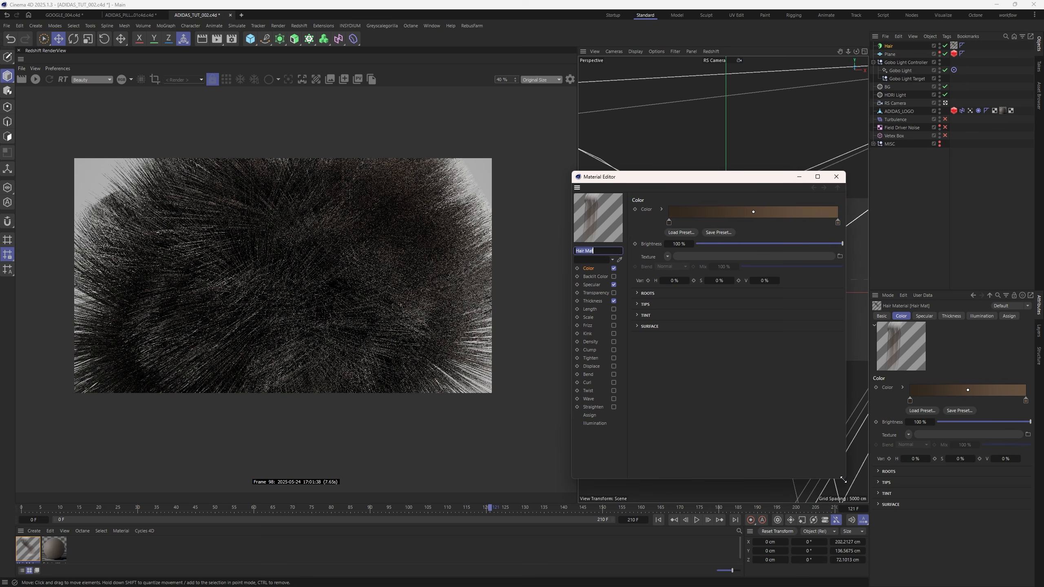
left_click_drag(842, 479, 950, 520)
left_click(601, 303)
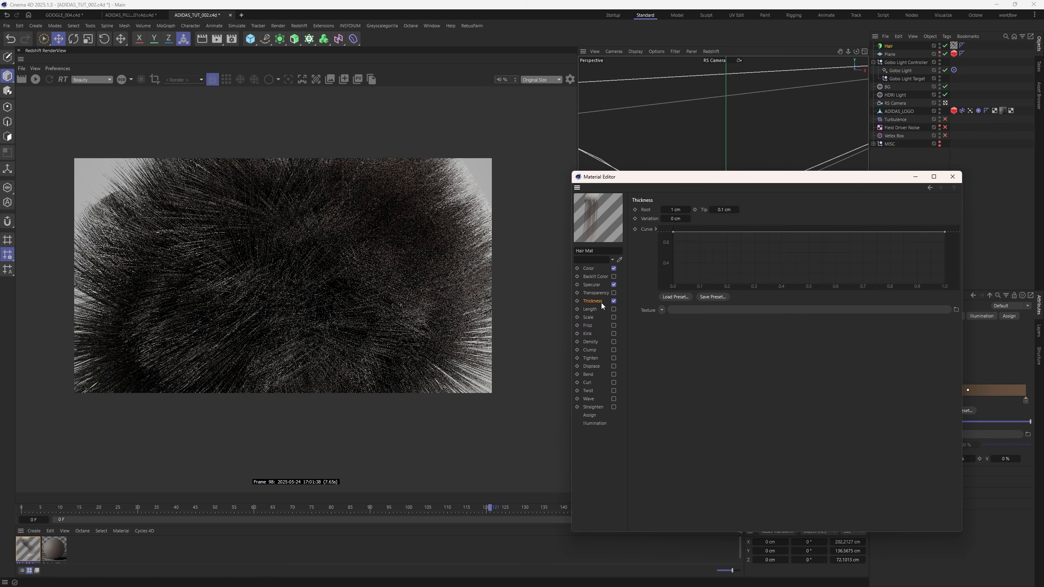
left_click(675, 209)
type("0.1")
key("Tab")
type(".")
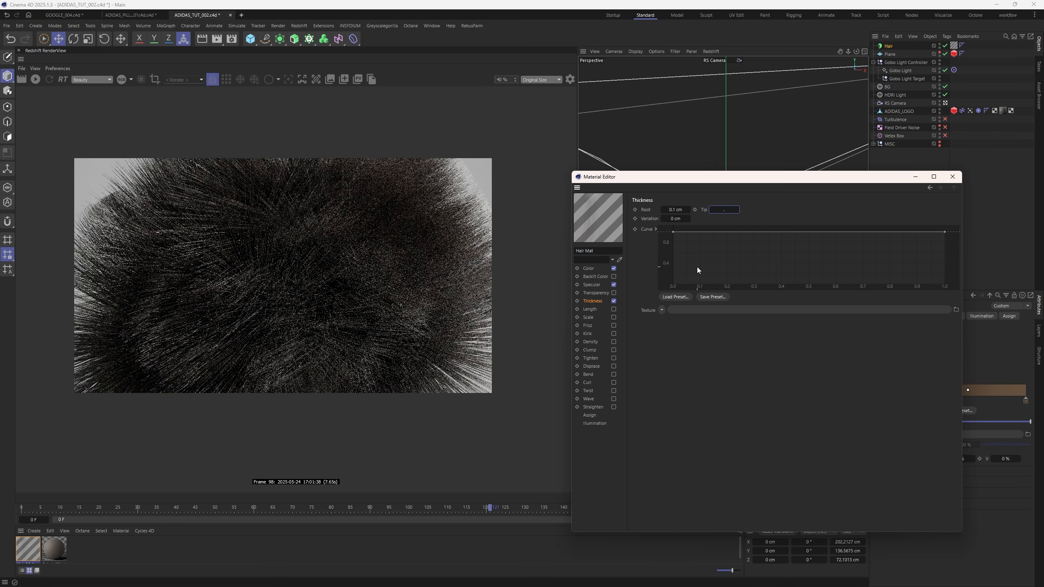
type("01")
key("Return")
Enable Length on the hair material with a value of 35 %, and enable Frizz.
left_click(589, 311)
left_click(613, 310)
left_click(675, 209)
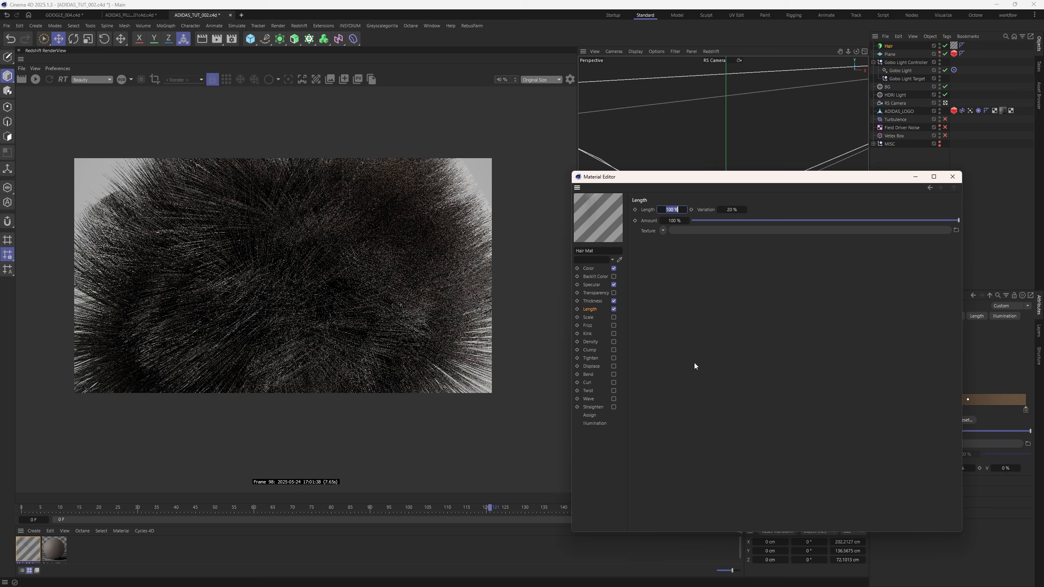
type("45")
key("Return")
left_click(614, 326)
left_click(676, 211)
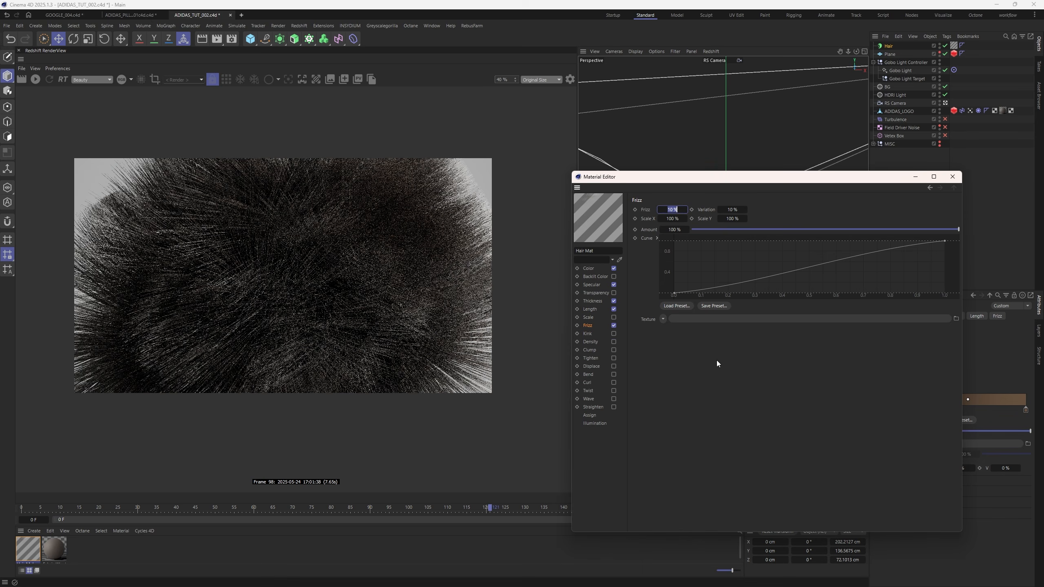
key("Return")
Enable Kink at 45 % and Clump on the hair material, and close the material editor.
left_click(614, 333)
left_click(670, 214)
type("45")
key("Return")
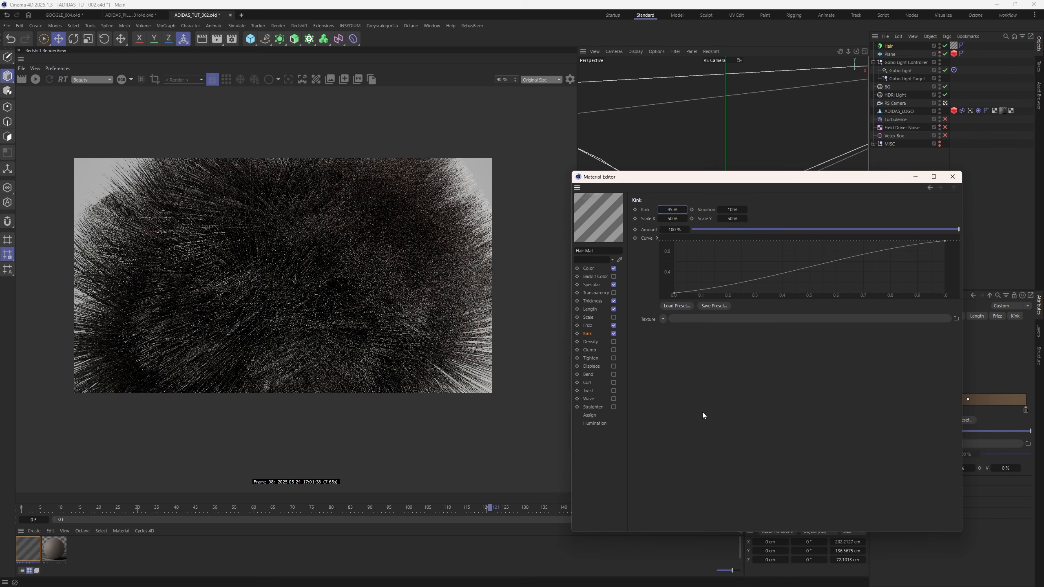
left_click(613, 350)
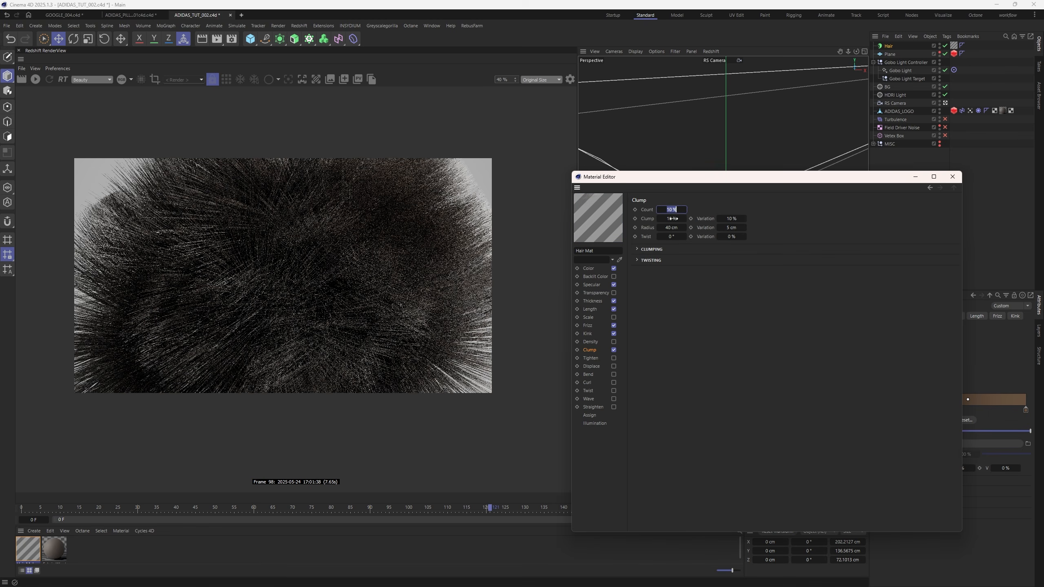
left_click(952, 177)
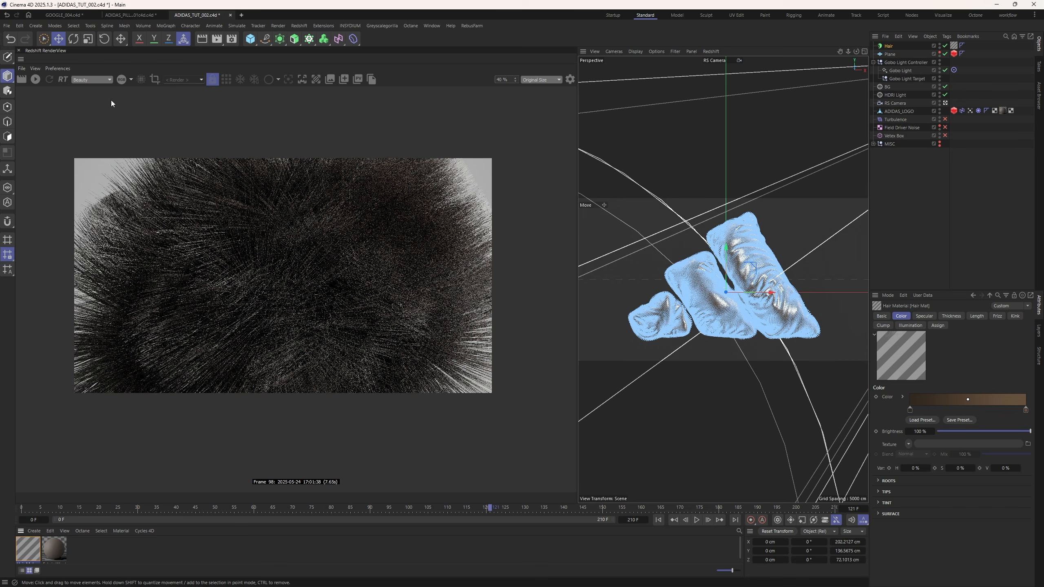
Restart the live render and examine the hair fibers close up on the pillow shapes.
left_click(35, 80)
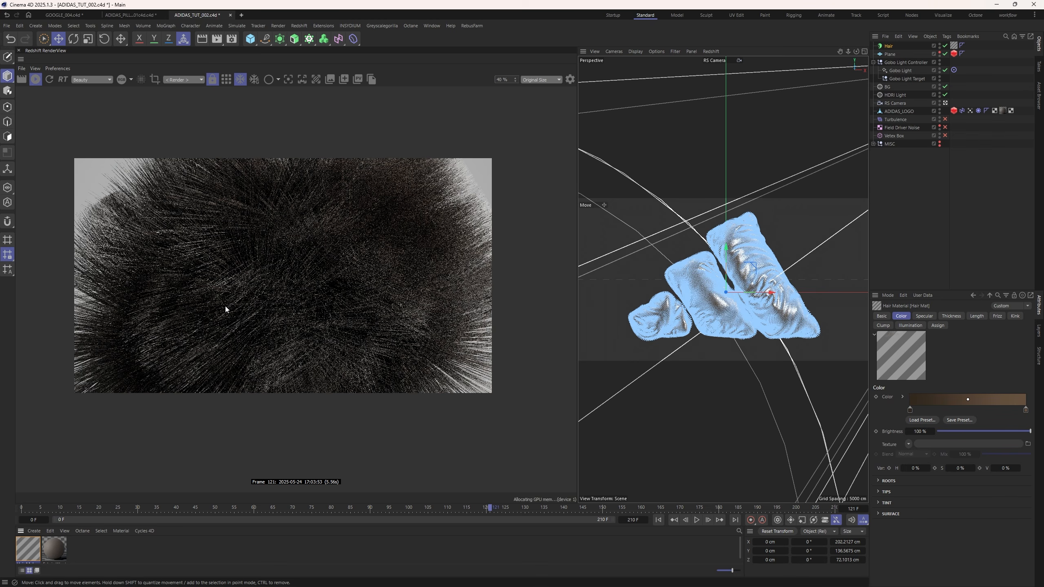
scroll(226, 309, "down", 2)
scroll(272, 302, "up", 2)
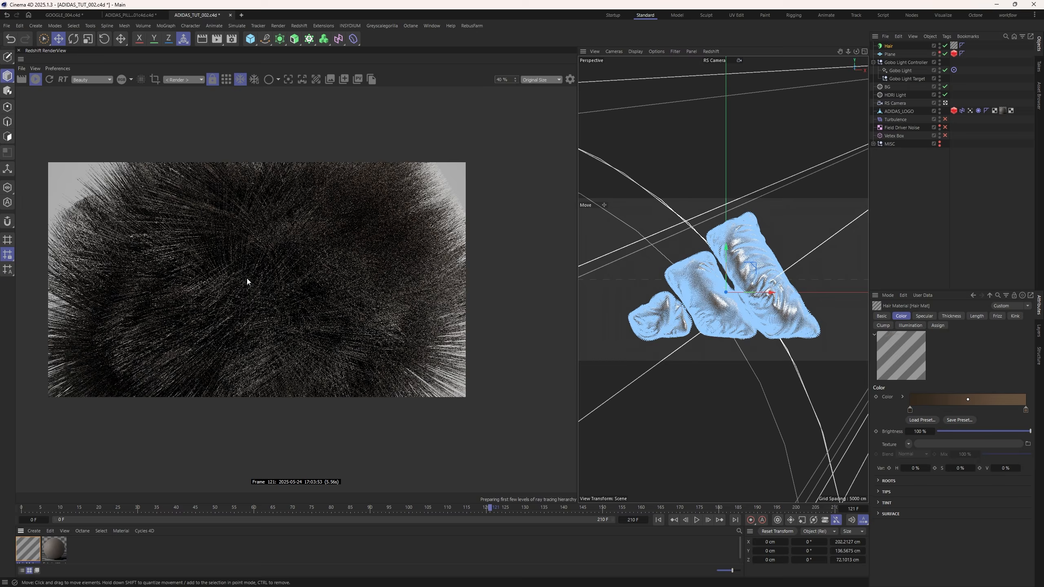
scroll(248, 283, "up", 9)
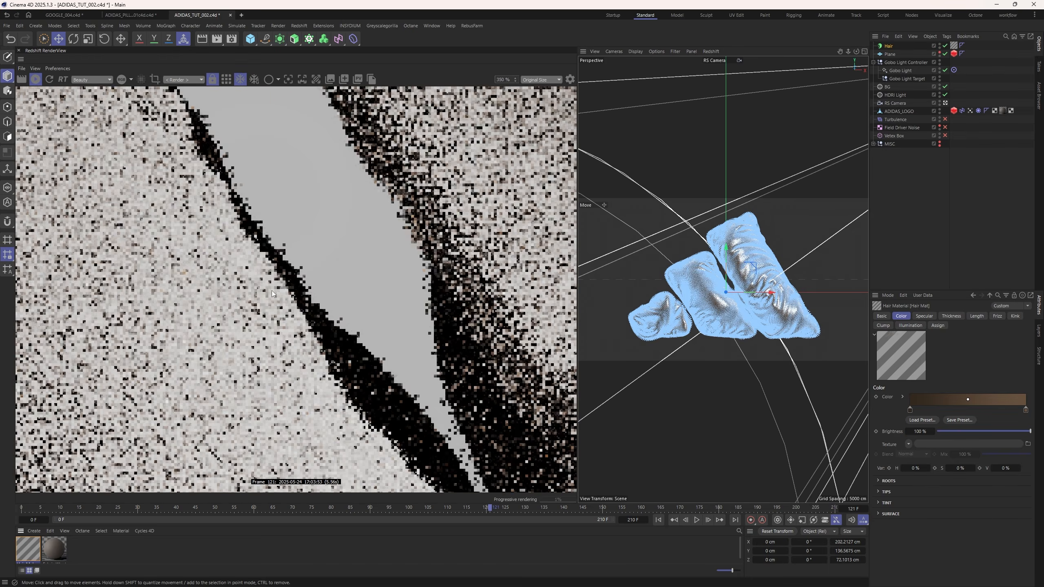
scroll(484, 356, "down", 4)
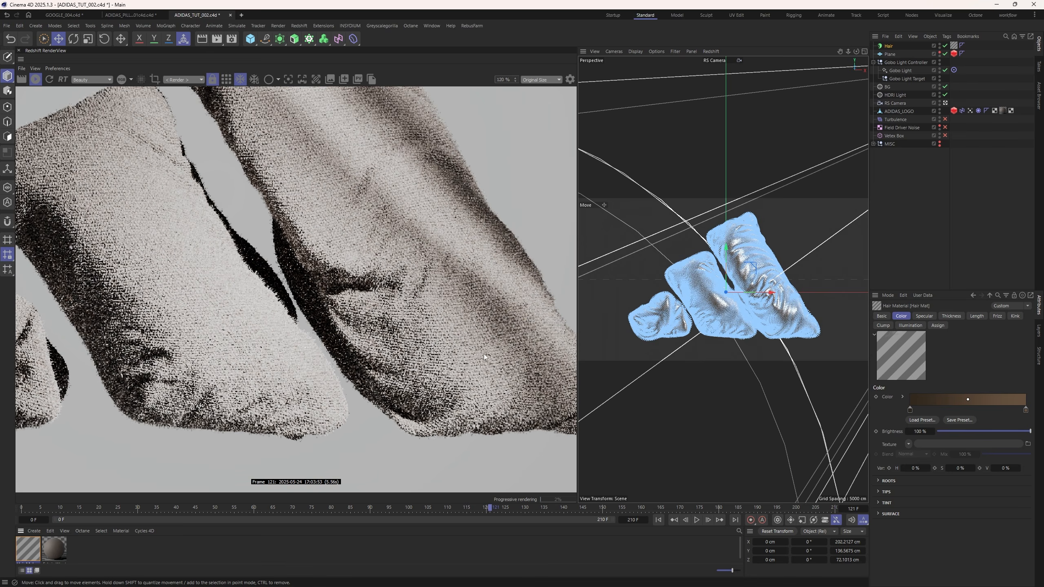
scroll(371, 407, "up", 2)
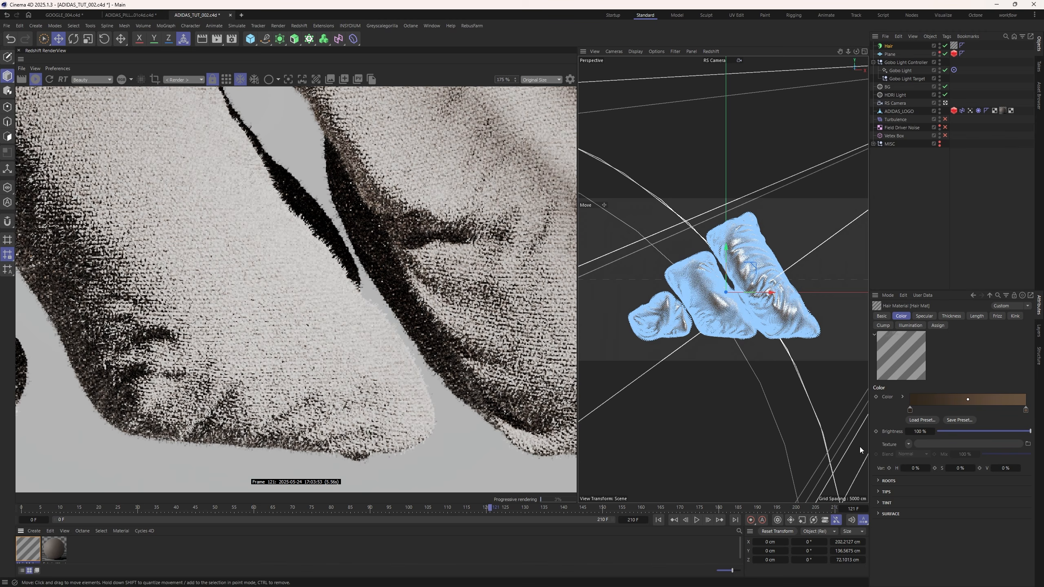
Try a length of 50 % in the hair material and check the fibers in the render.
double_click(33, 549)
left_click_drag(205, 212, 741, 181)
left_click(590, 305)
left_click(588, 313)
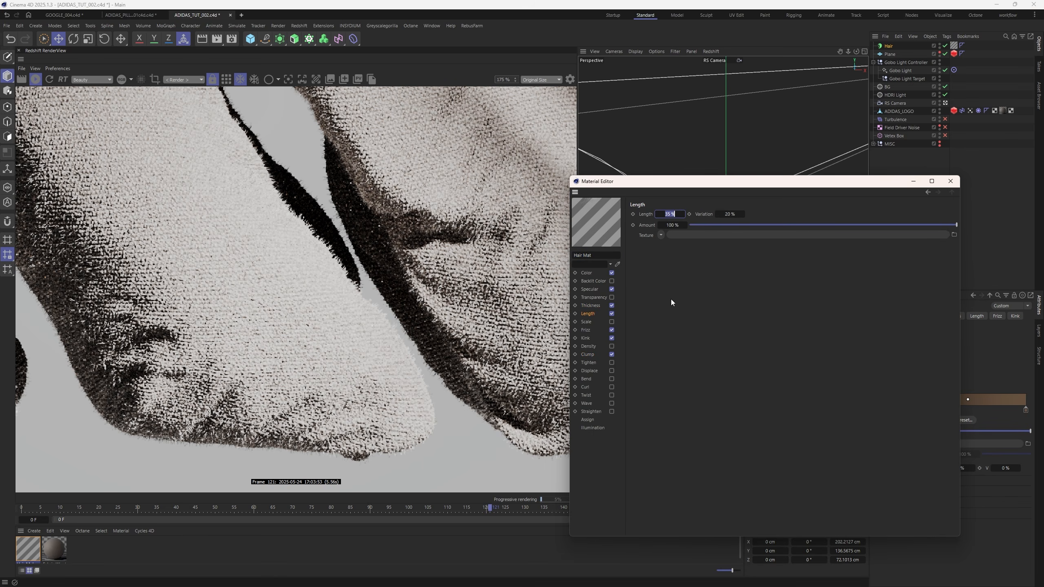
type("50")
key("Return")
scroll(288, 349, "down", 3)
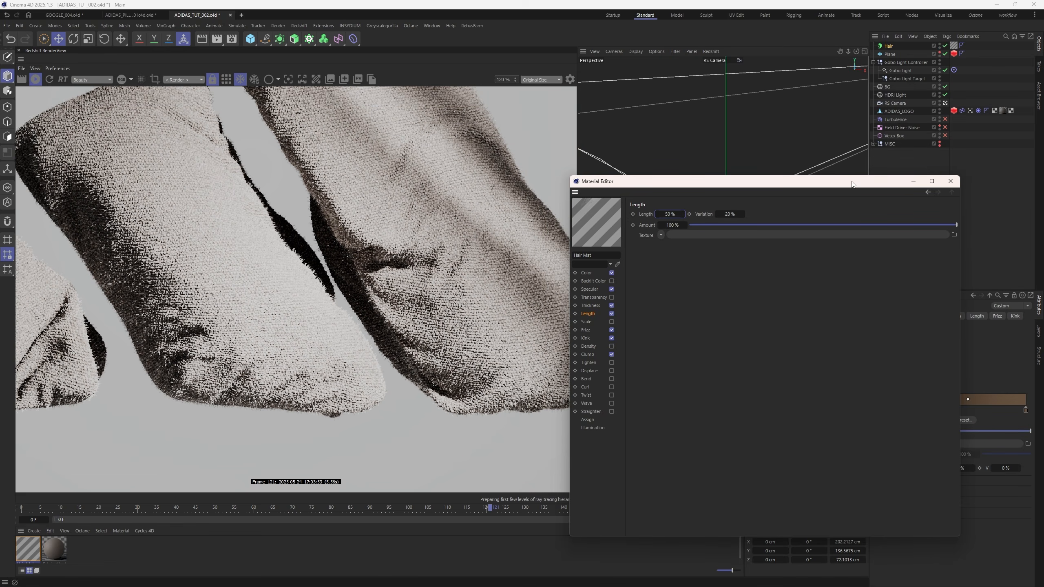
Set the hair material's length to 40 % and check the fibers close up and in the full render.
left_click_drag(852, 184, 678, 172)
left_click(936, 316)
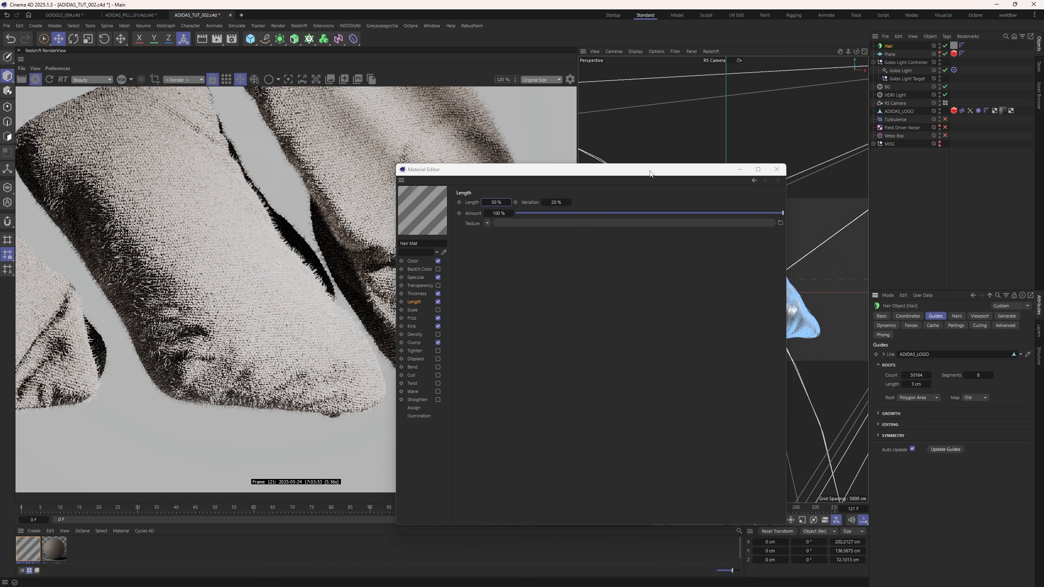
left_click_drag(650, 173, 758, 151)
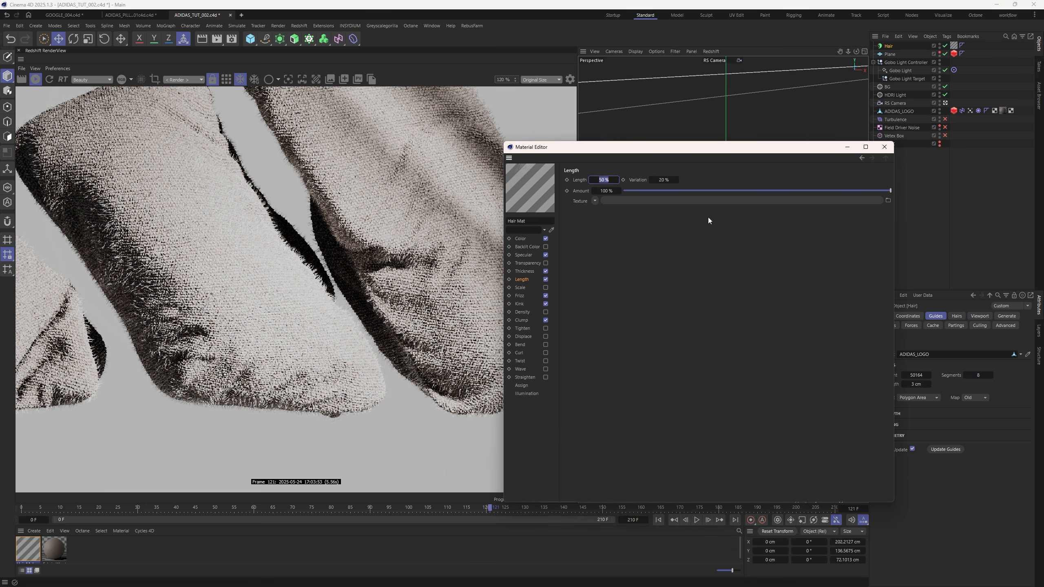
scroll(152, 309, "up", 5)
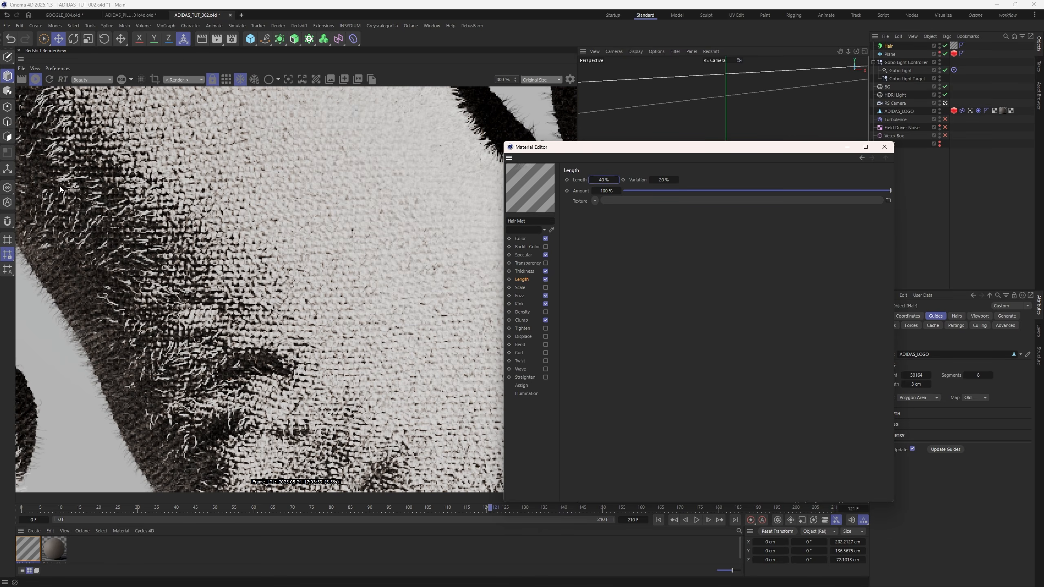
scroll(243, 292, "down", 9)
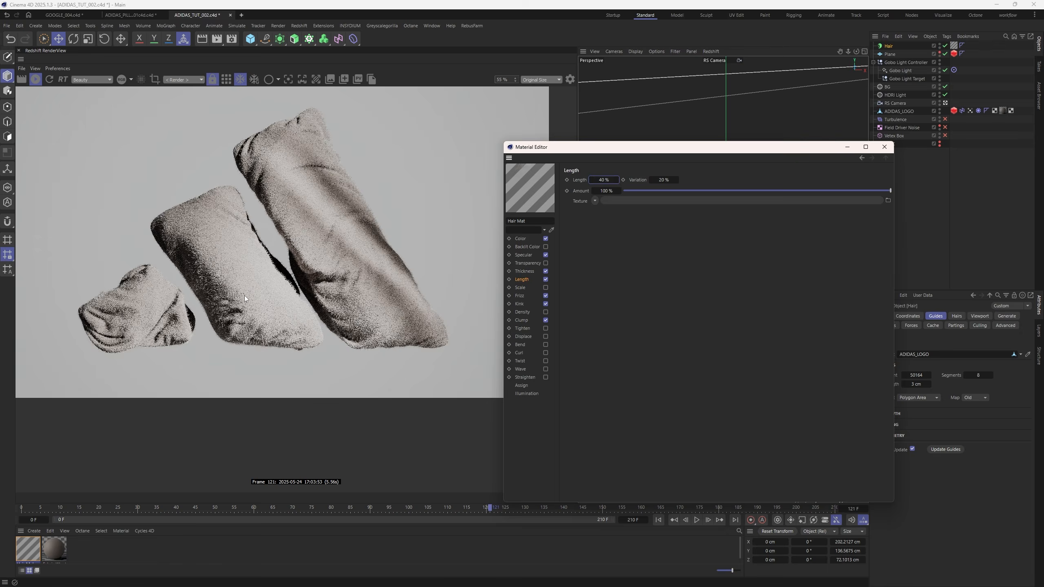
Examine the hair fibers close up and across the full render, and close the material editor.
scroll(219, 192, "up", 3)
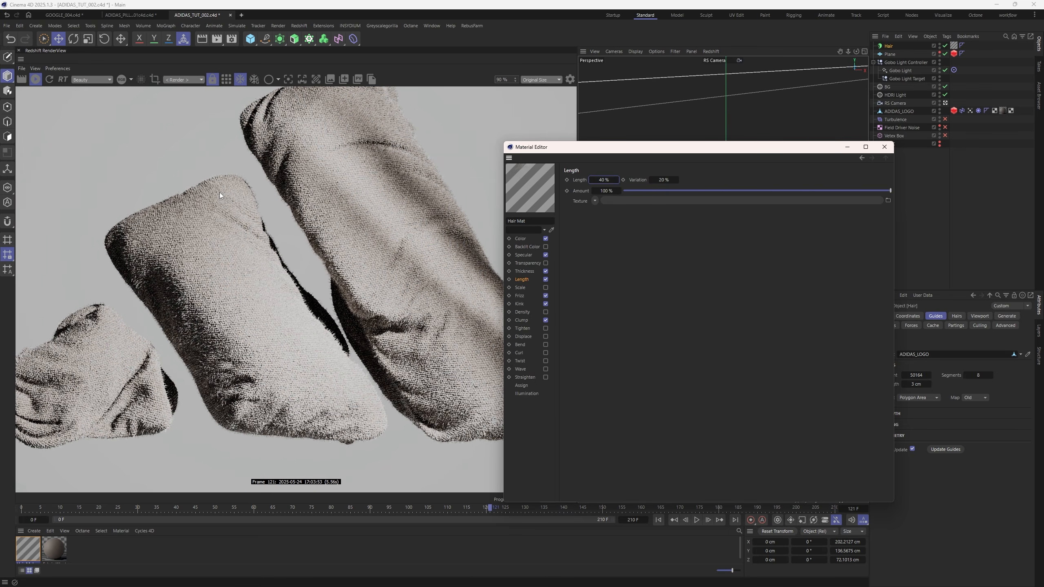
scroll(220, 192, "up", 6)
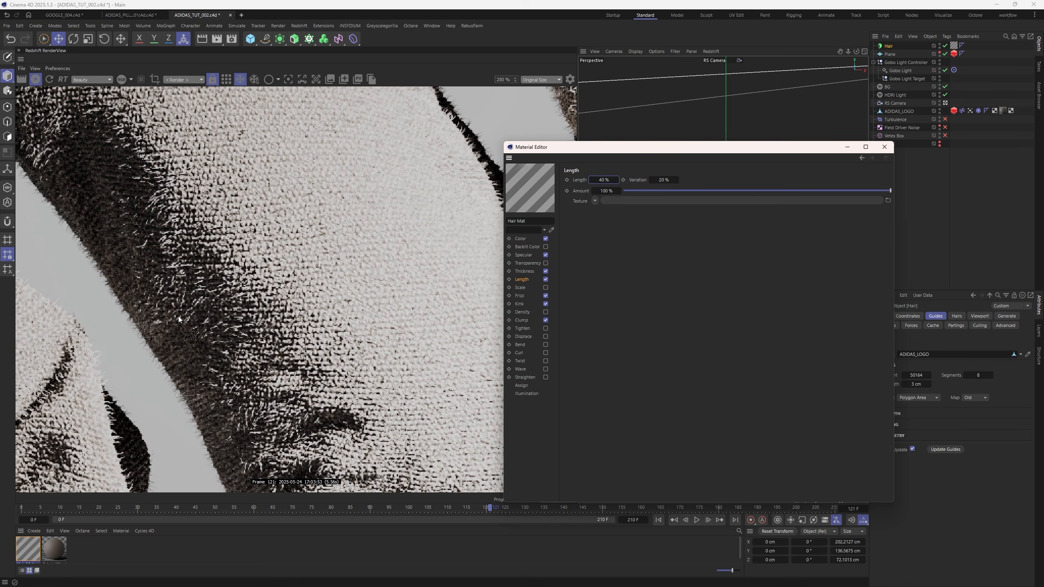
scroll(178, 318, "down", 10)
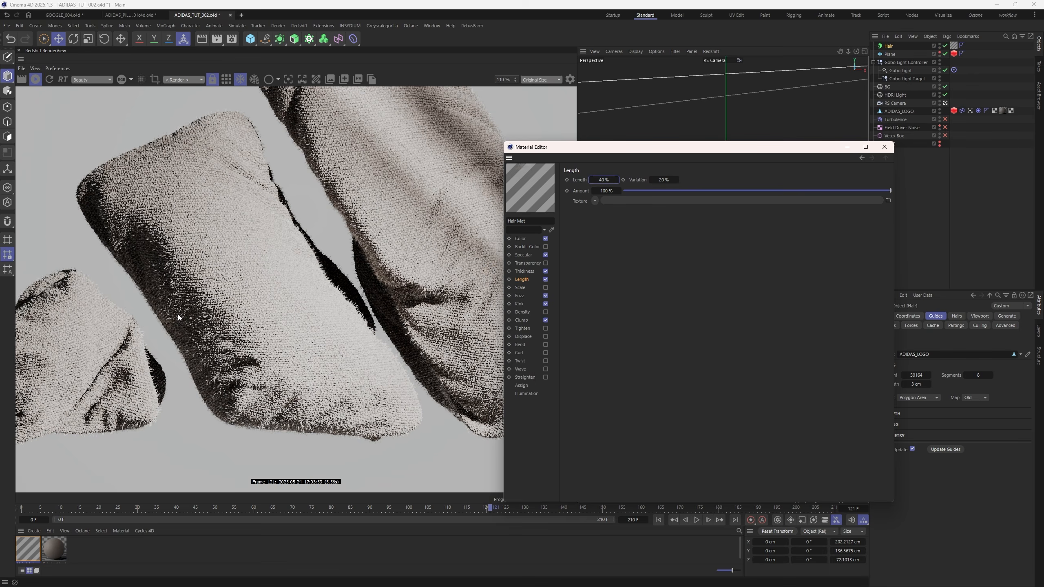
scroll(151, 286, "down", 4)
scroll(191, 221, "up", 10)
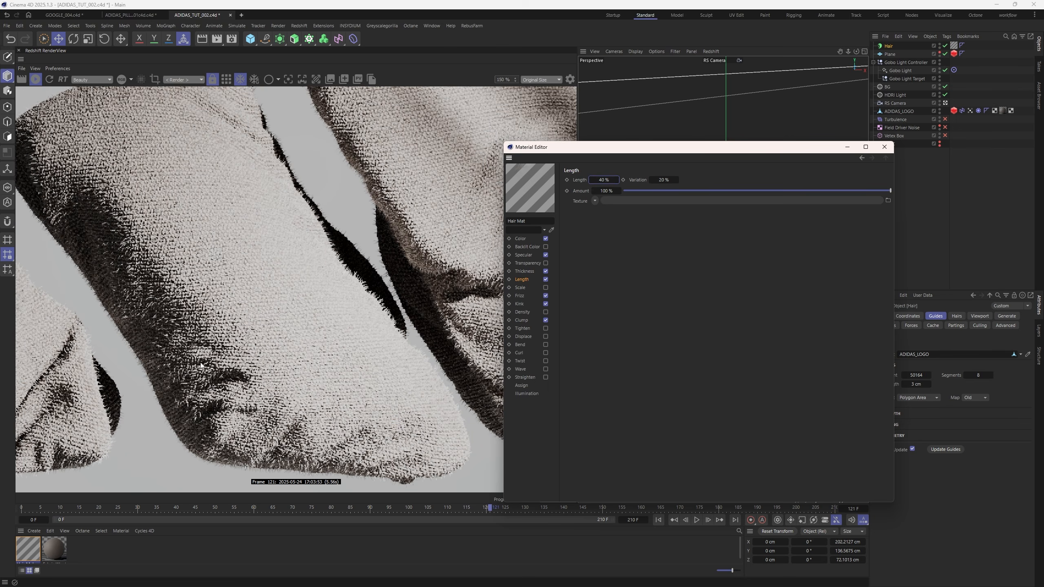
scroll(277, 336, "down", 3)
scroll(315, 312, "down", 1)
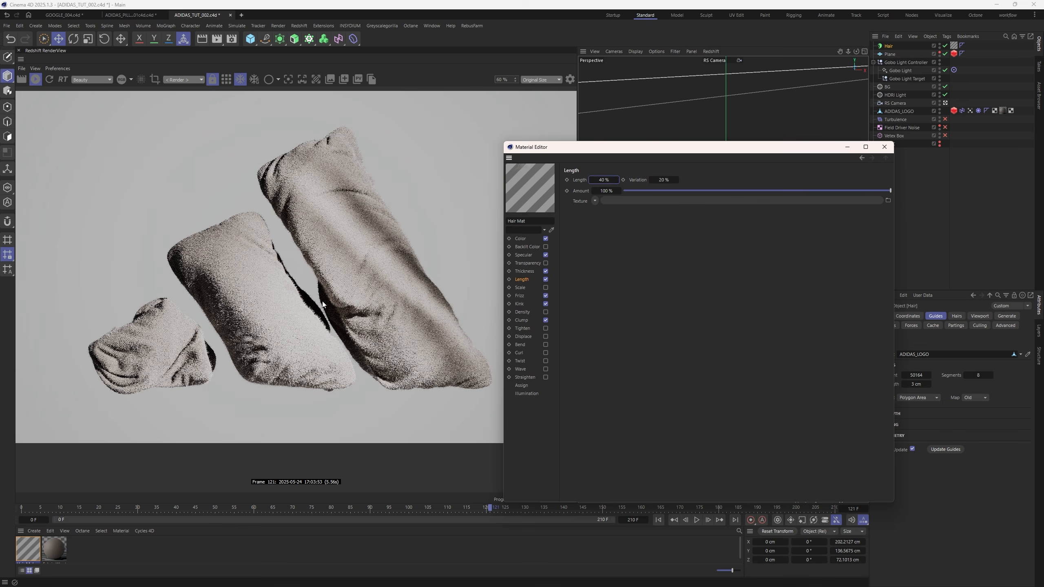
left_click(885, 147)
scroll(343, 281, "down", 2)
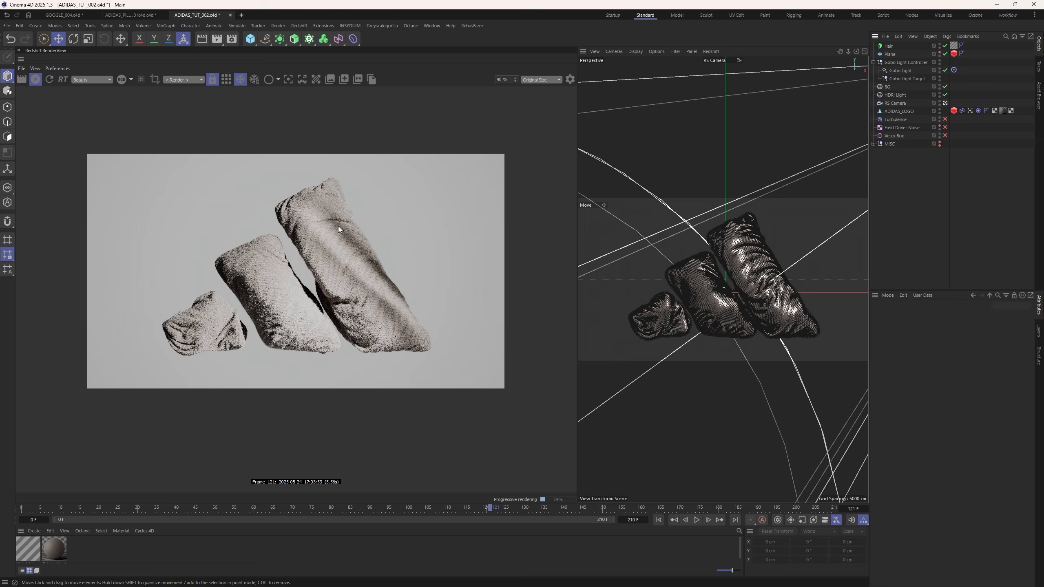
scroll(314, 222, "up", 1)
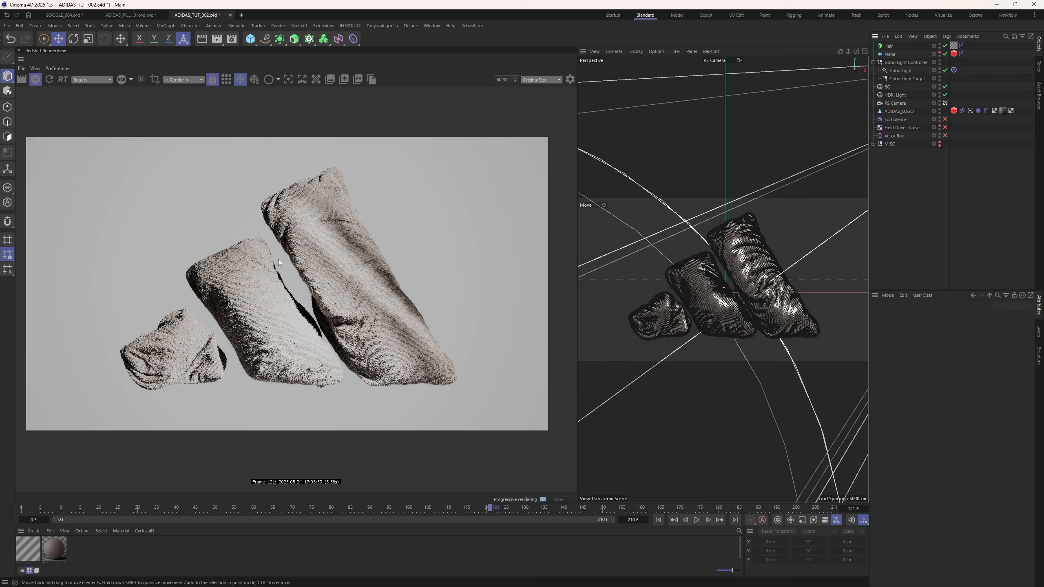
Pause the live render, go to frame 62, and restart it to check the fuzzy logo in that pose.
left_click(35, 79)
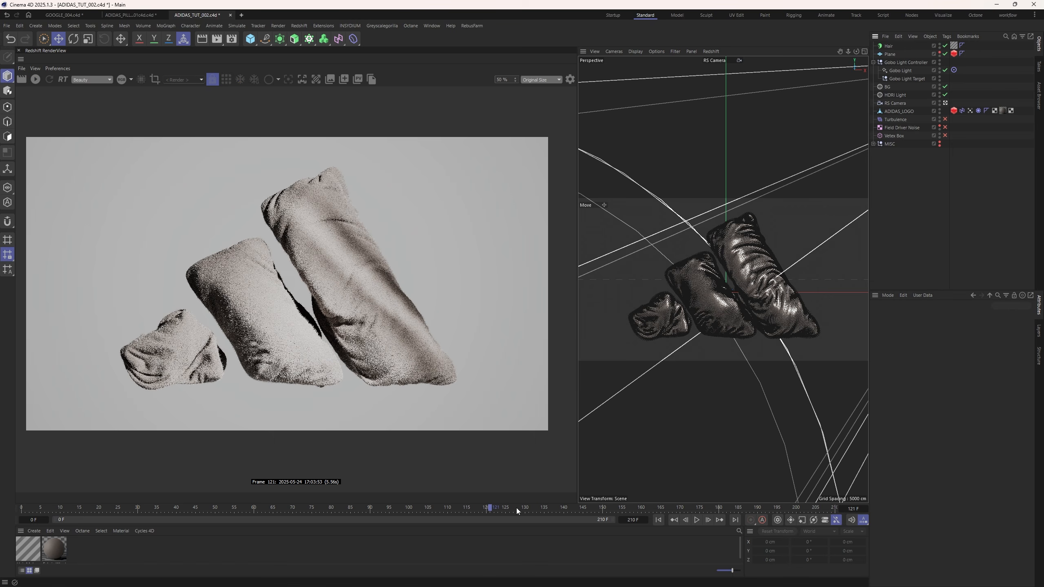
left_click_drag(516, 508, 262, 509)
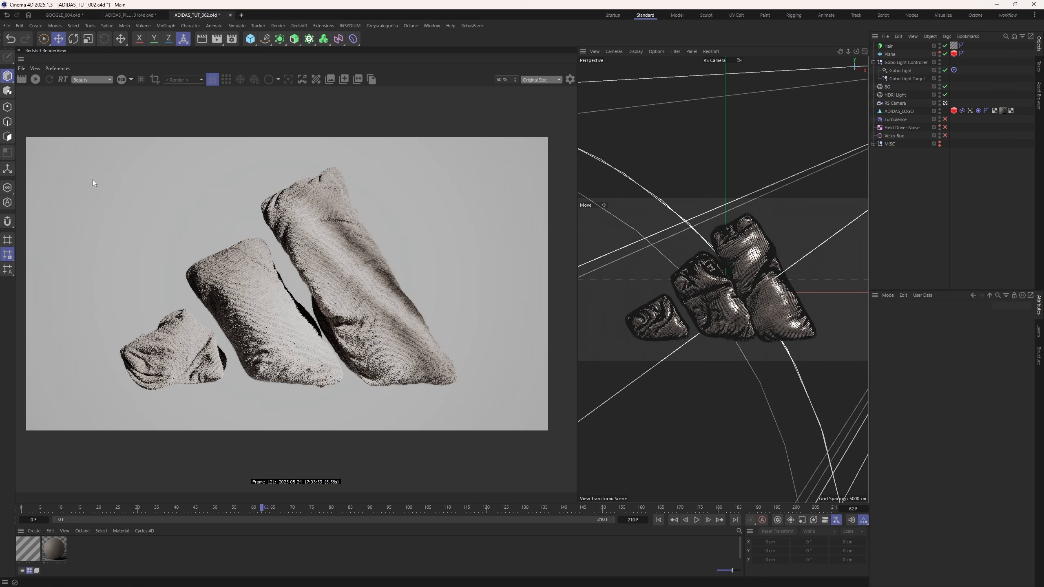
left_click(35, 80)
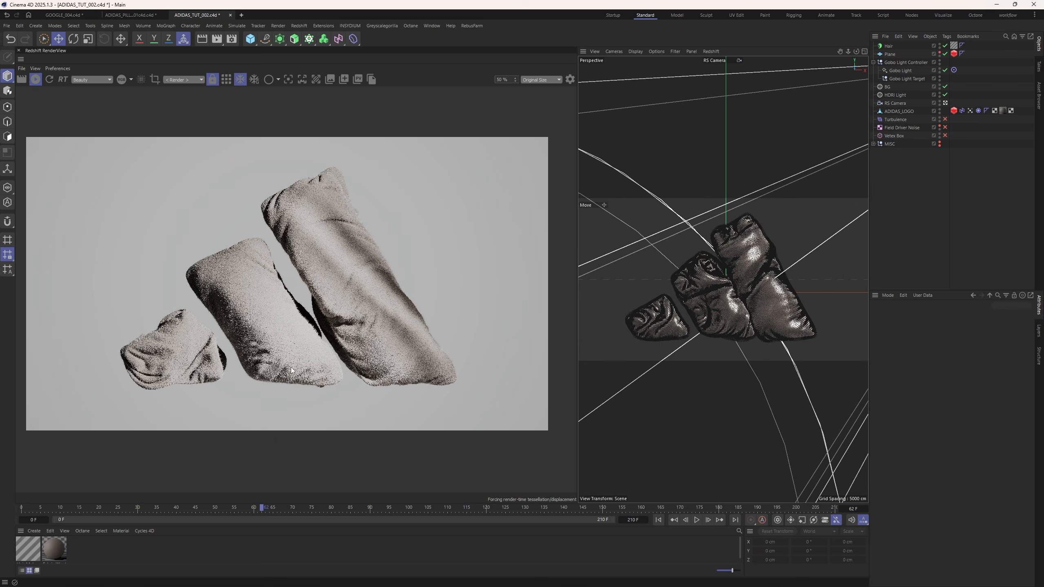
scroll(295, 297, "down", 4)
scroll(295, 309, "up", 5)
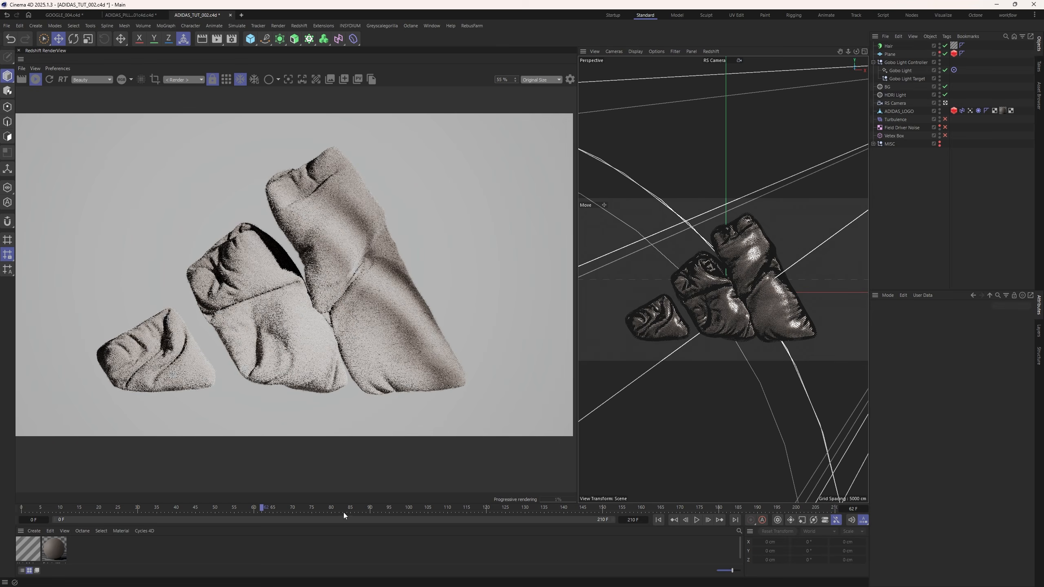
Pause the live render, go to frame 97, and restart it to check the logo at that frame.
left_click(36, 79)
left_click_drag(281, 509, 398, 510)
left_click(36, 80)
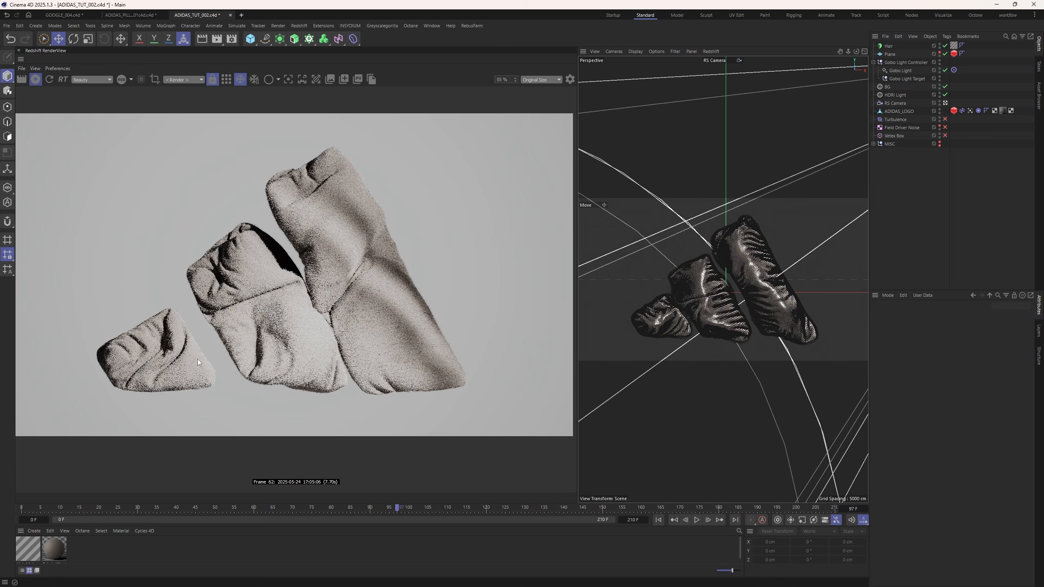
scroll(295, 270, "down", 3)
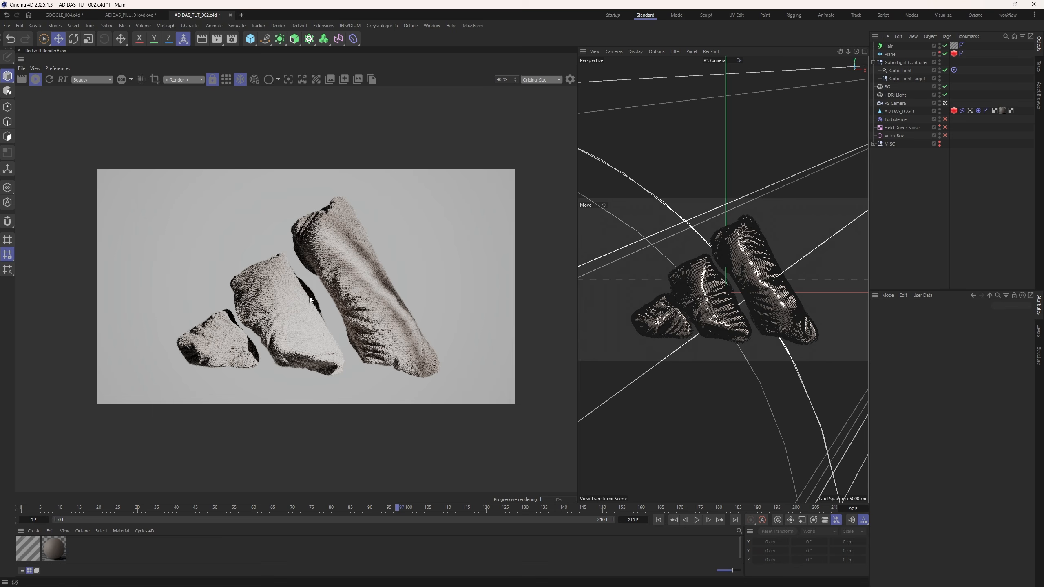
scroll(313, 296, "up", 3)
From a free perspective view, reposition the Gobo Light at about X 183, Y 287, Z -272 cm and set its exposure to 0.193.
left_click(900, 70)
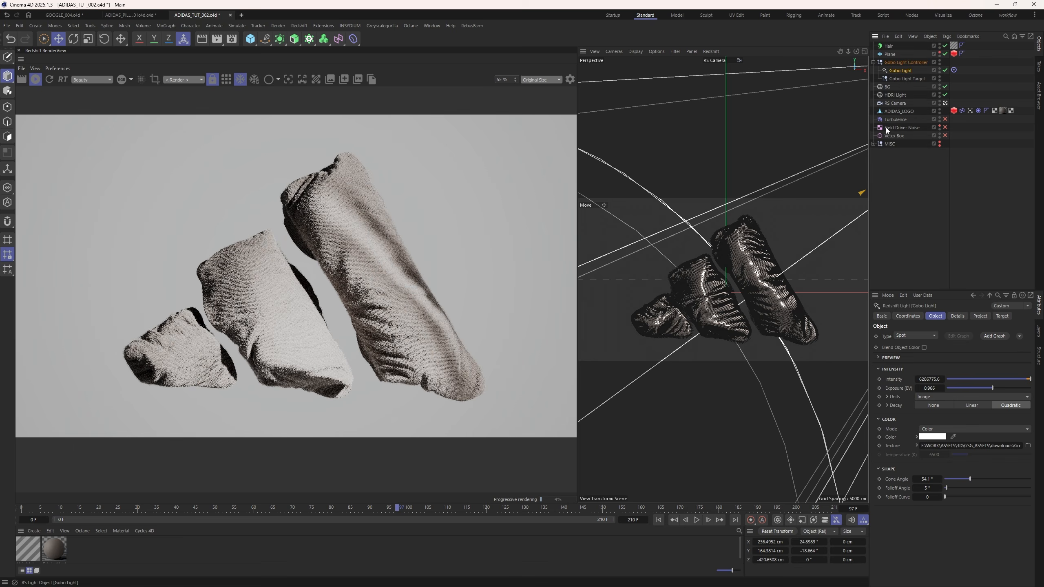
key("F1")
left_click_drag(735, 267, 766, 259, "alt")
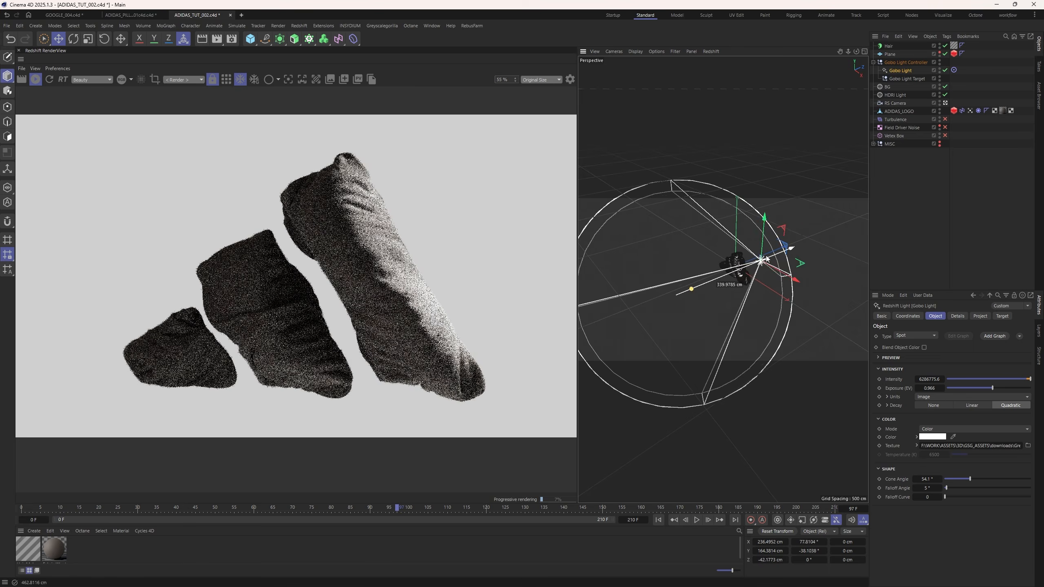
key("ctrl+z")
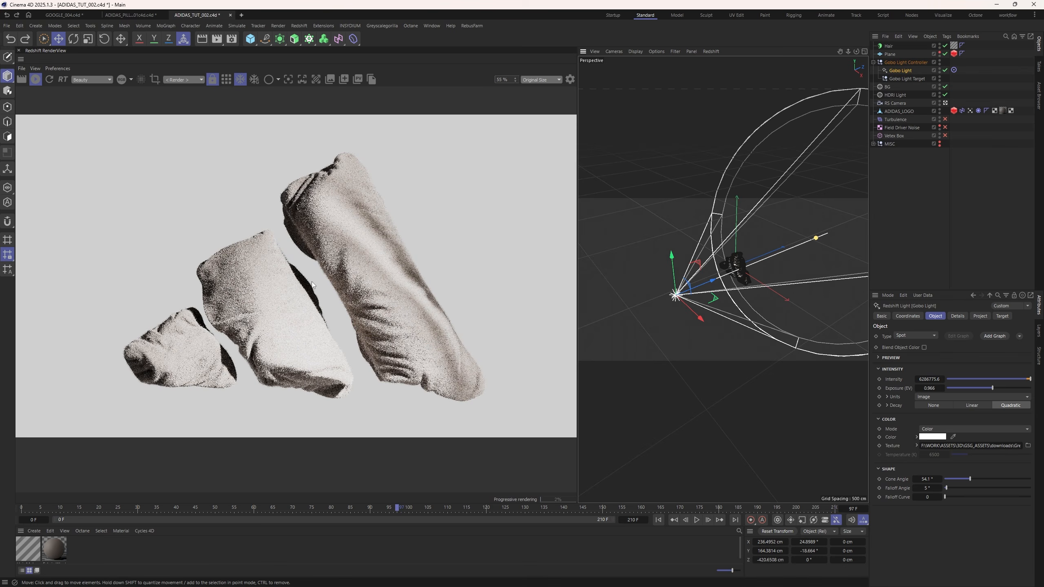
left_click_drag(687, 304, 672, 235)
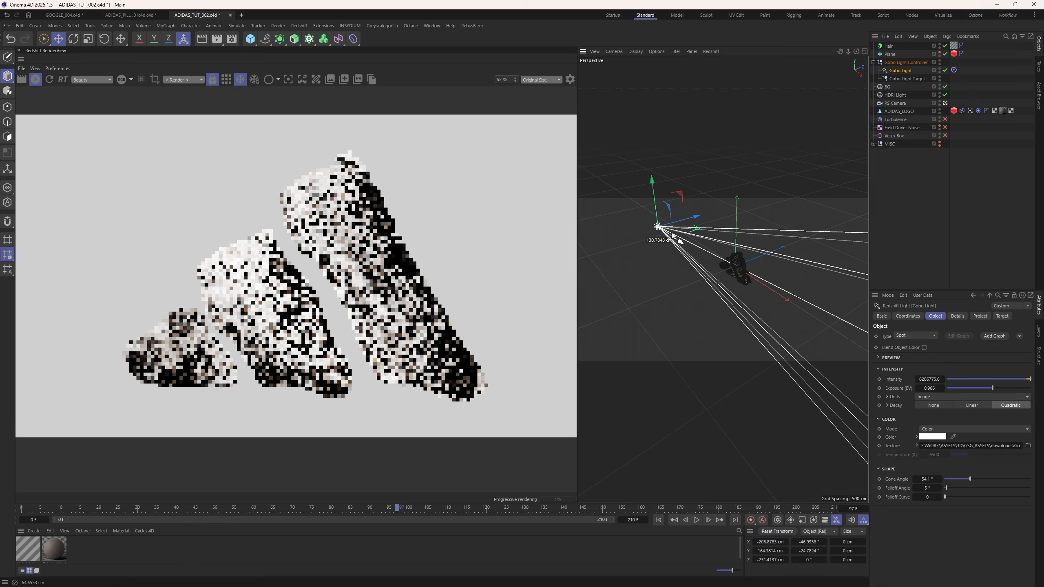
scroll(334, 303, "down", 5)
scroll(301, 304, "up", 1)
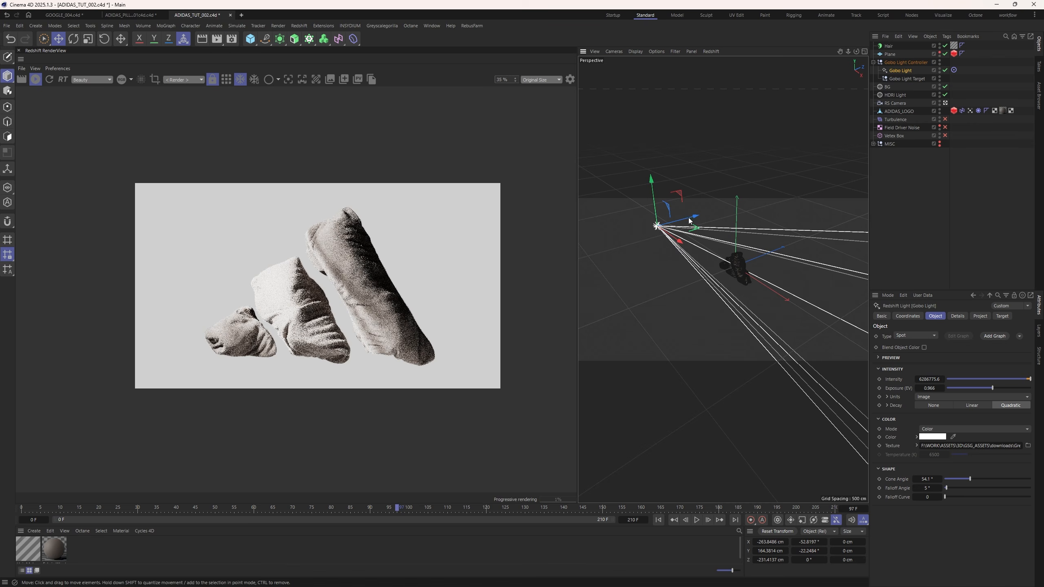
left_click_drag(679, 242, 663, 206)
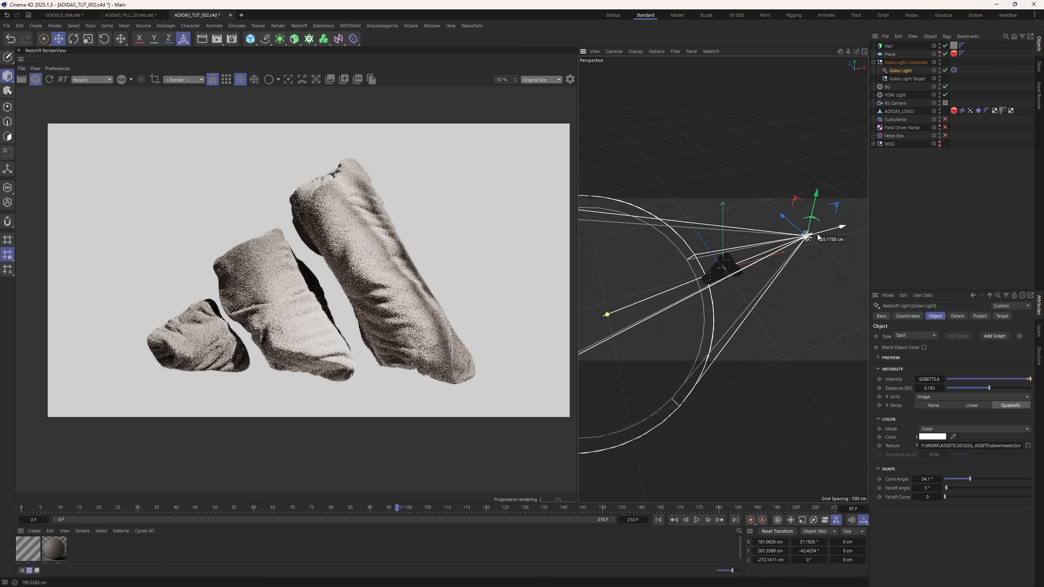
left_click(925, 165)
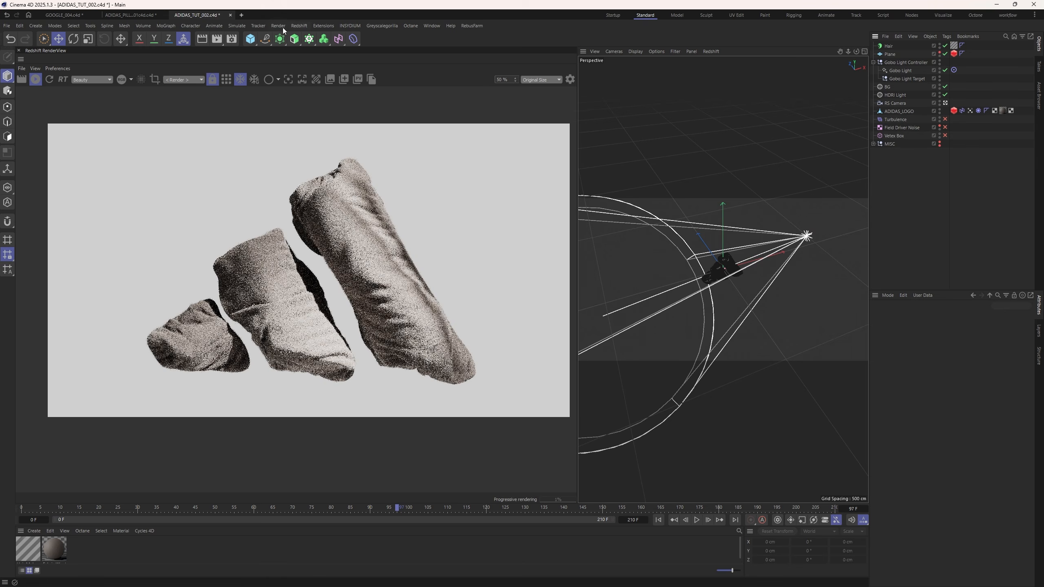
Add a Redshift area light with a Target tag aimed at the ADIDAS_LOGO object.
left_click(299, 25)
mouse_move(313, 49)
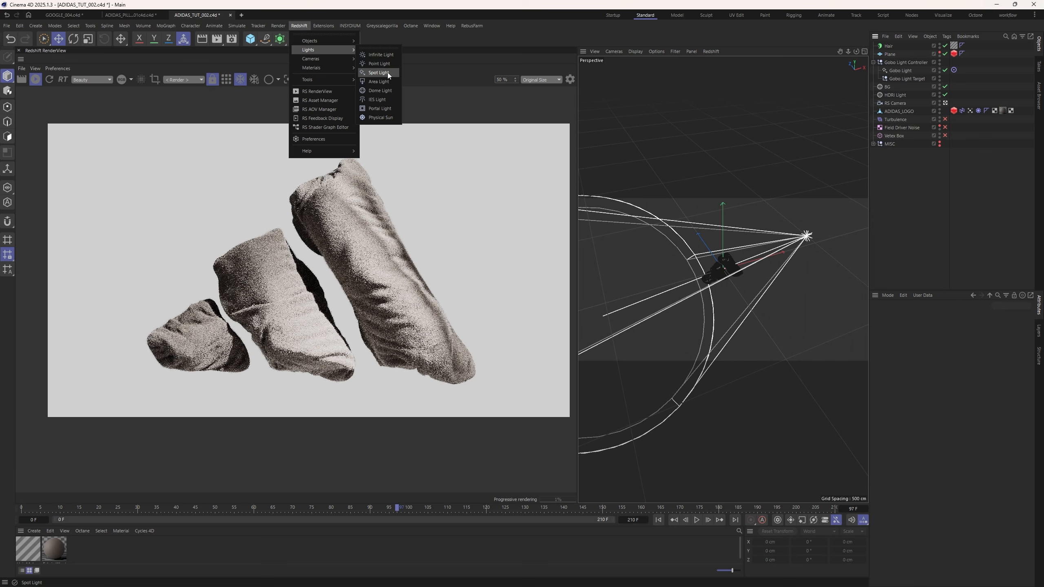
left_click(378, 81)
right_click(891, 44)
mouse_move(942, 65)
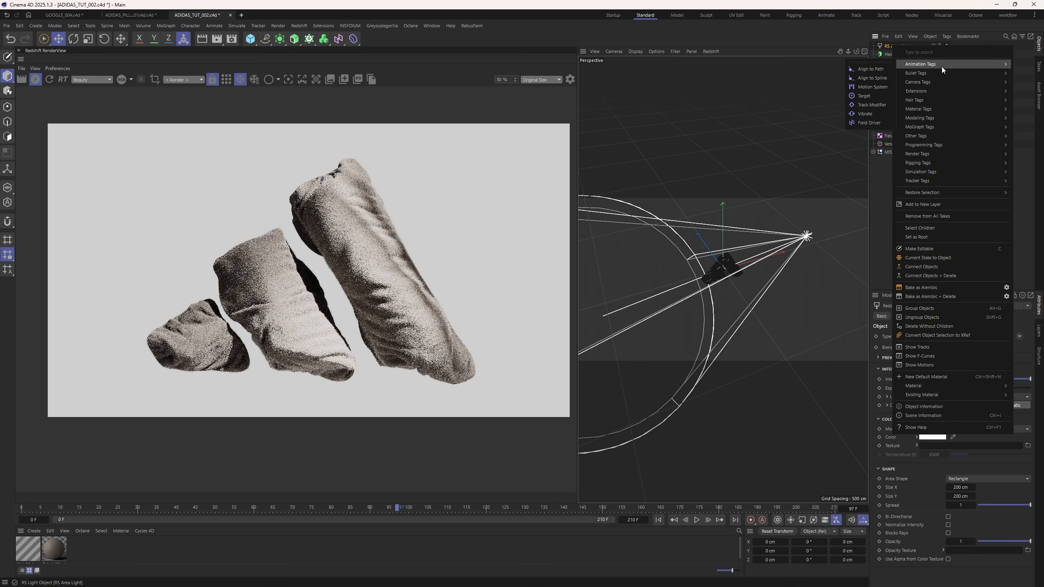
left_click(864, 96)
left_click(1028, 335)
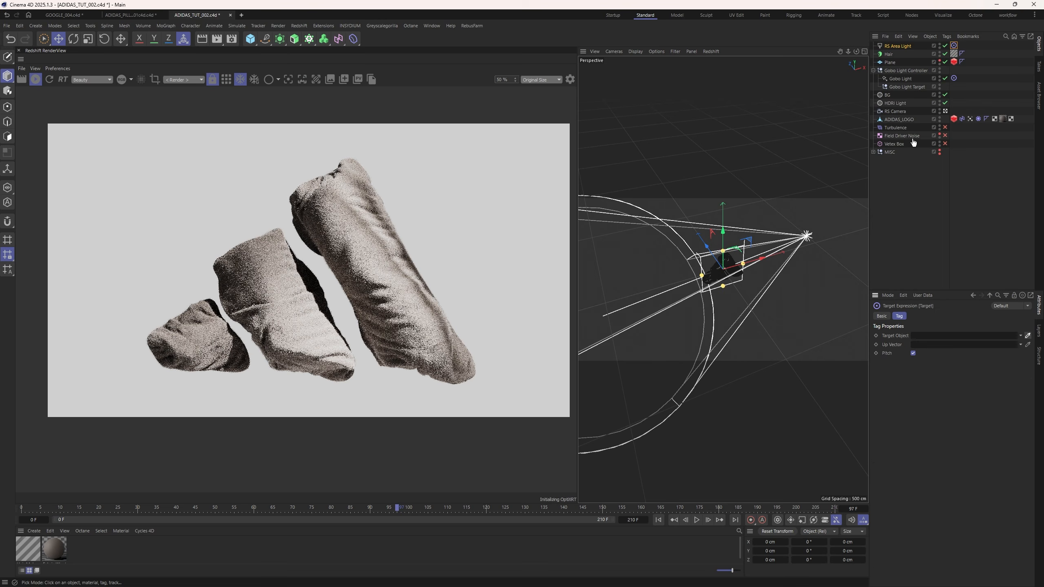
left_click(900, 120)
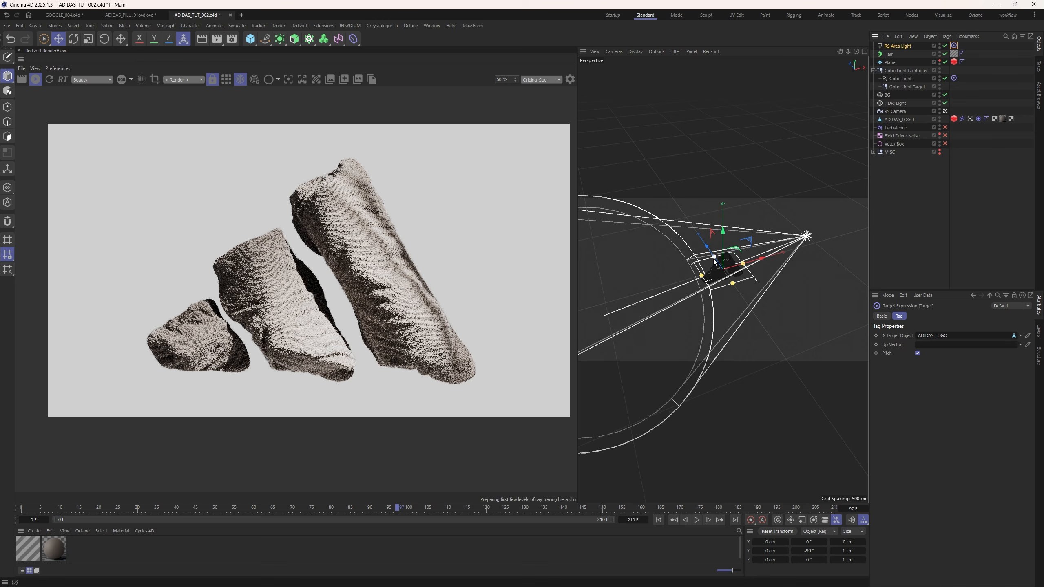
Place the area light behind the logo at about X 128.5, Z 231 cm and set its camera contribution to 0.
left_click_drag(705, 246, 759, 235)
left_click(897, 46)
left_click(956, 316)
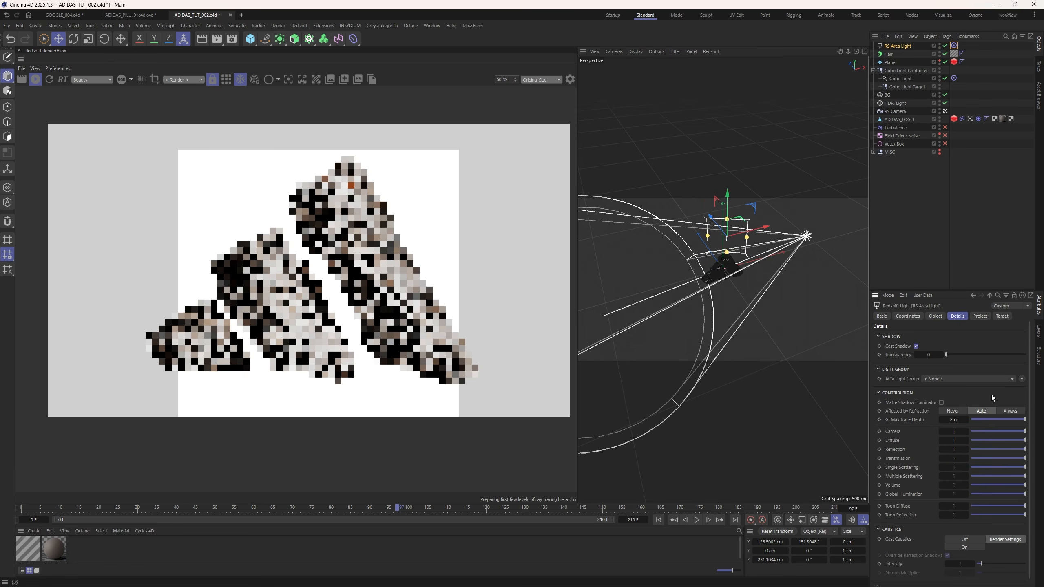
left_click_drag(992, 432, 904, 454)
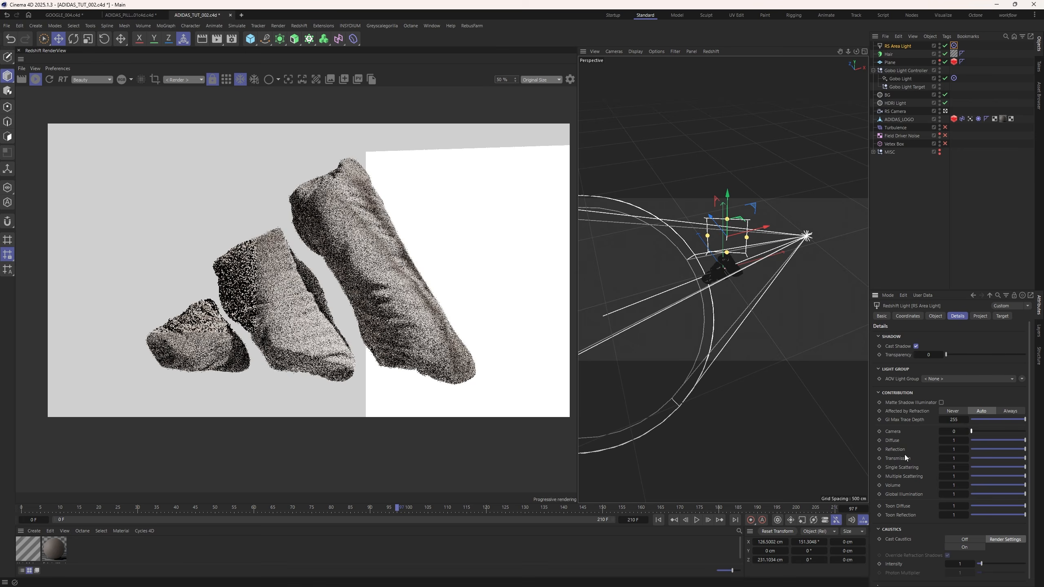
Reposition the area light at about X 123, Z 177 cm with an intensity of 31.64, and disable it.
left_click(935, 315)
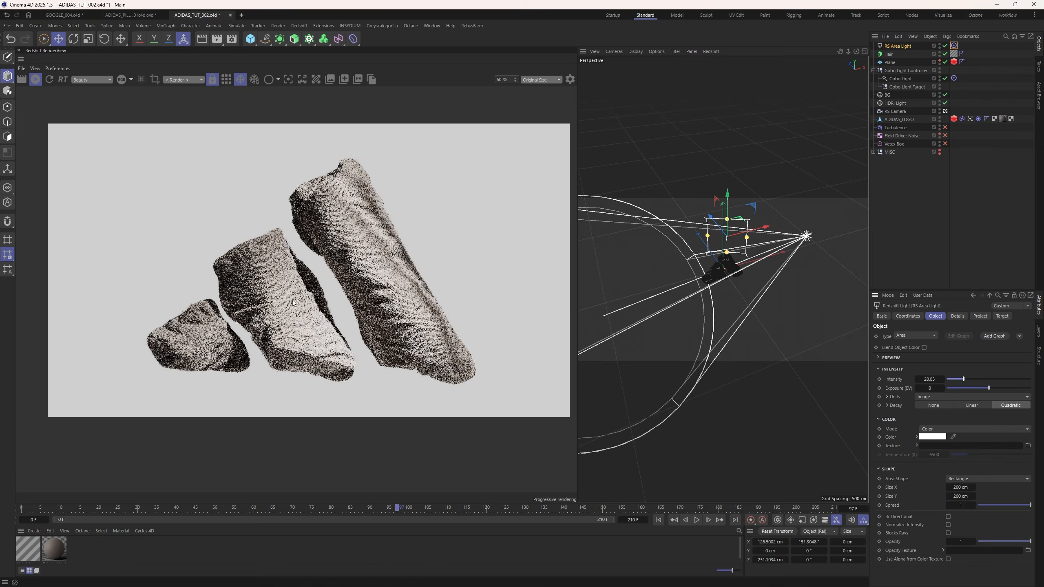
scroll(292, 299, "up", 1)
left_click_drag(718, 231, 733, 250)
left_click_drag(773, 244, 725, 251)
left_click_drag(998, 379, 886, 451)
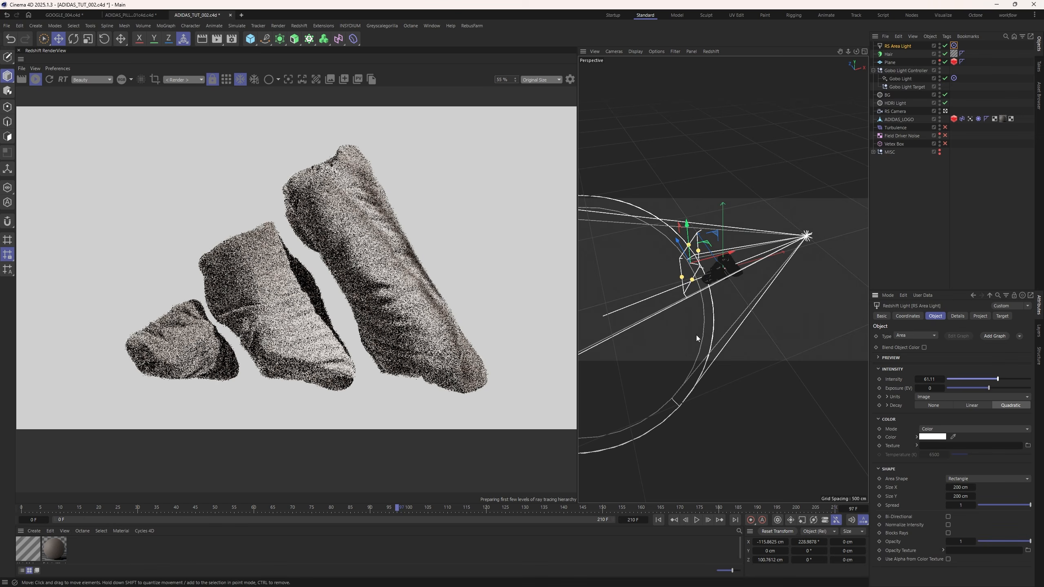
left_click_drag(697, 335, 731, 292)
scroll(298, 284, "down", 3)
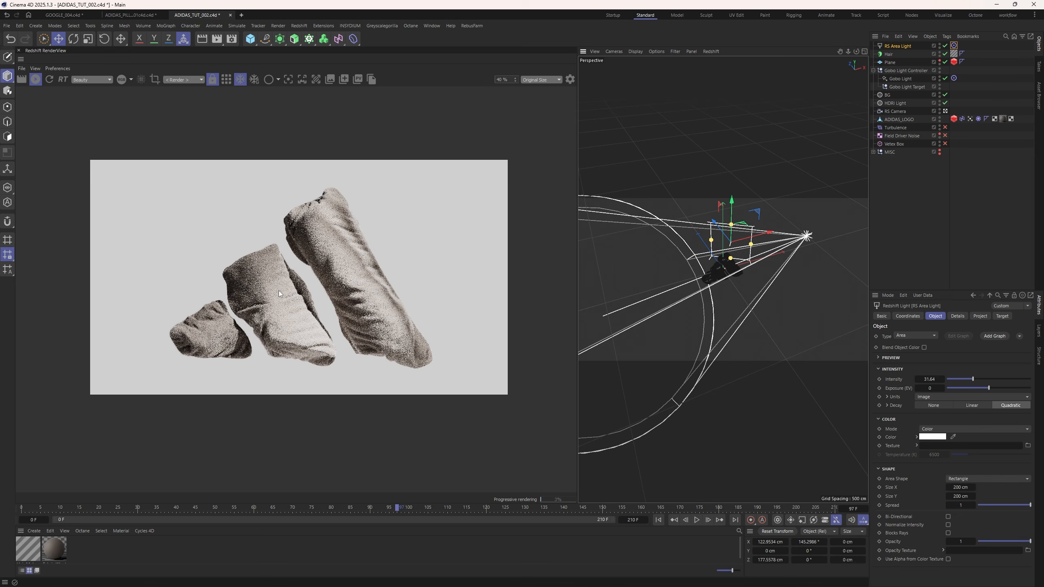
left_click(945, 45)
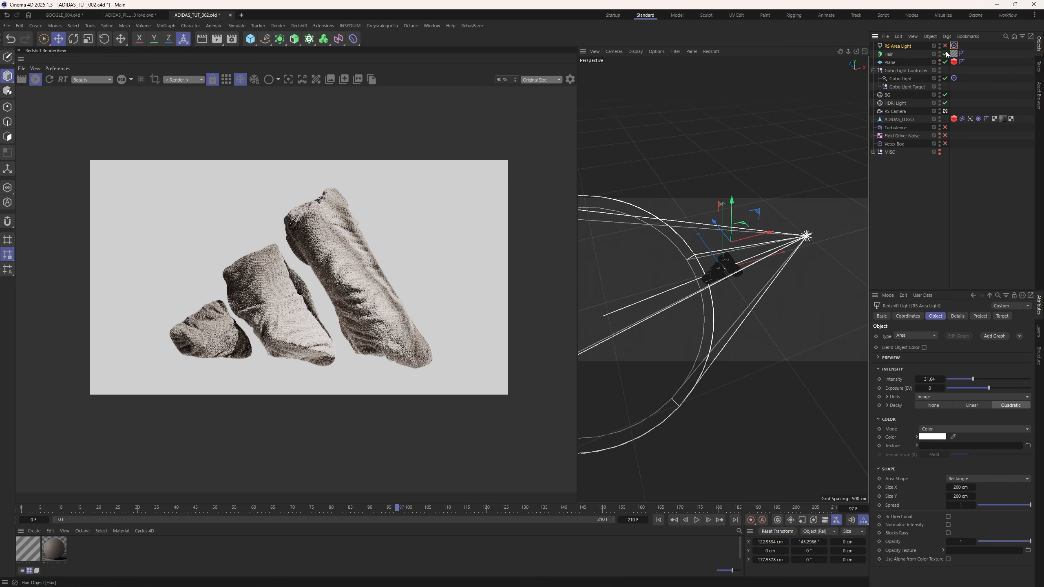
Rotate the HDRI Light's dome texture horizontally to 86° and set its intensity to 0.581.
left_click(894, 103)
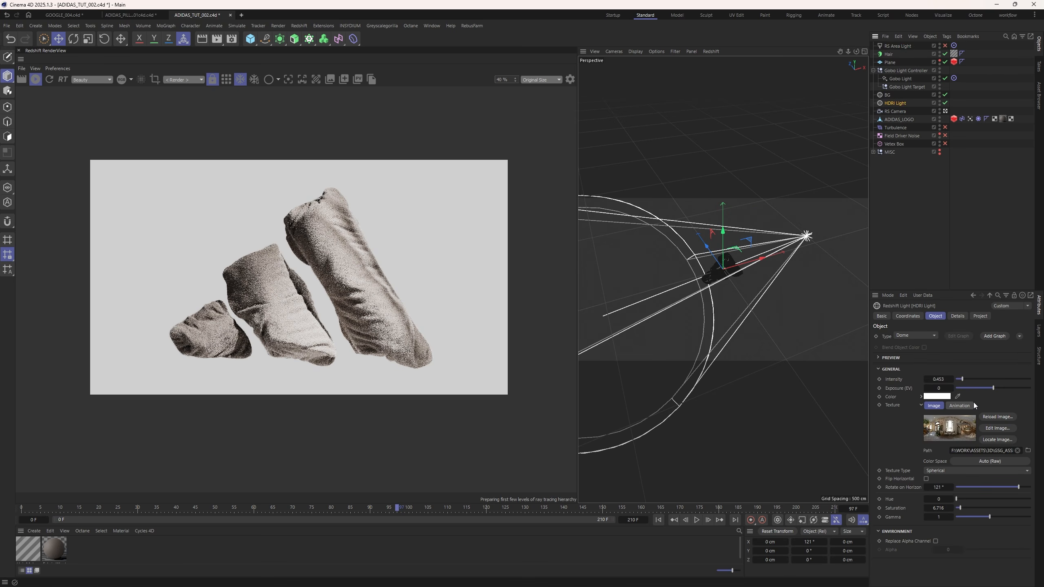
left_click_drag(994, 487, 1010, 488)
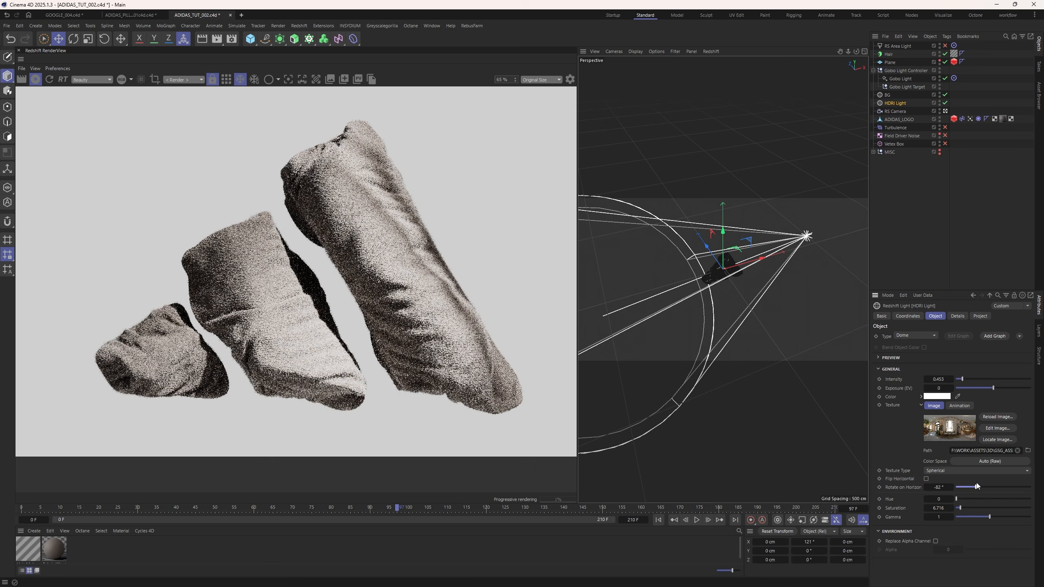
left_click_drag(977, 487, 1009, 488)
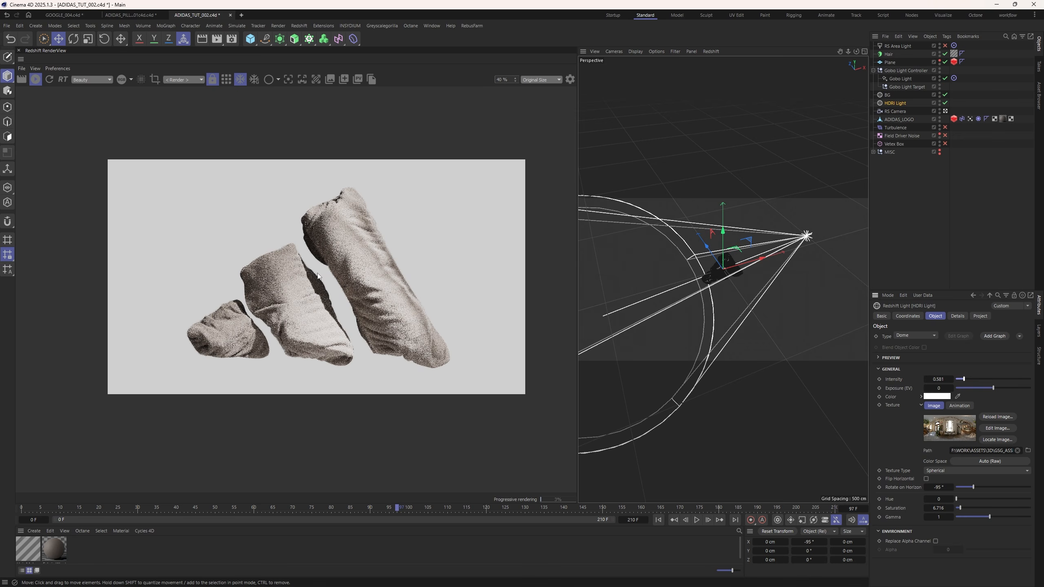
scroll(318, 276, "up", 1)
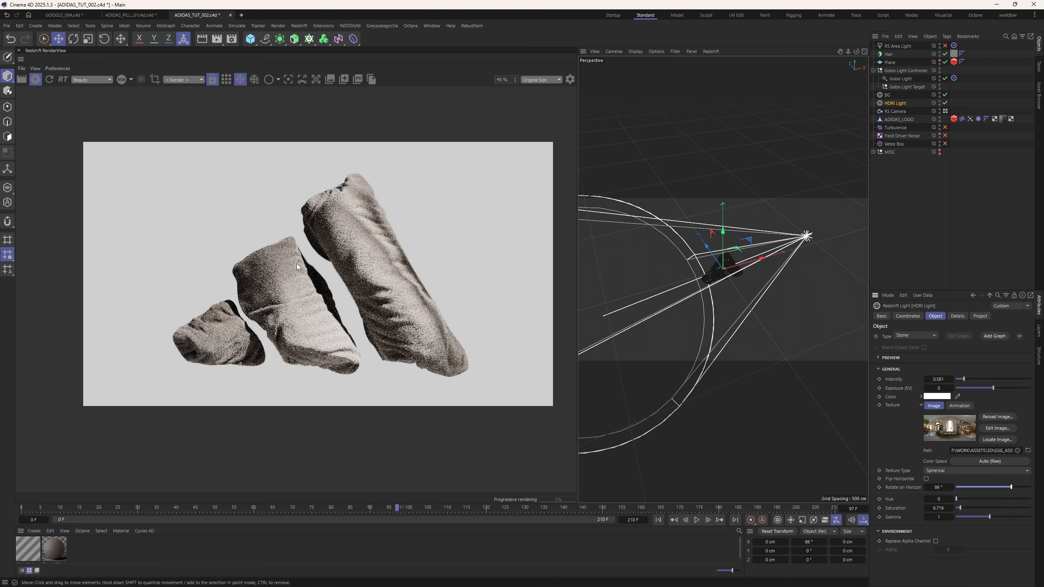
scroll(298, 267, "up", 2)
Move the Gobo Light to about X -34, Z -208 cm and check its shadow pattern on the rendered logo.
left_click(765, 268)
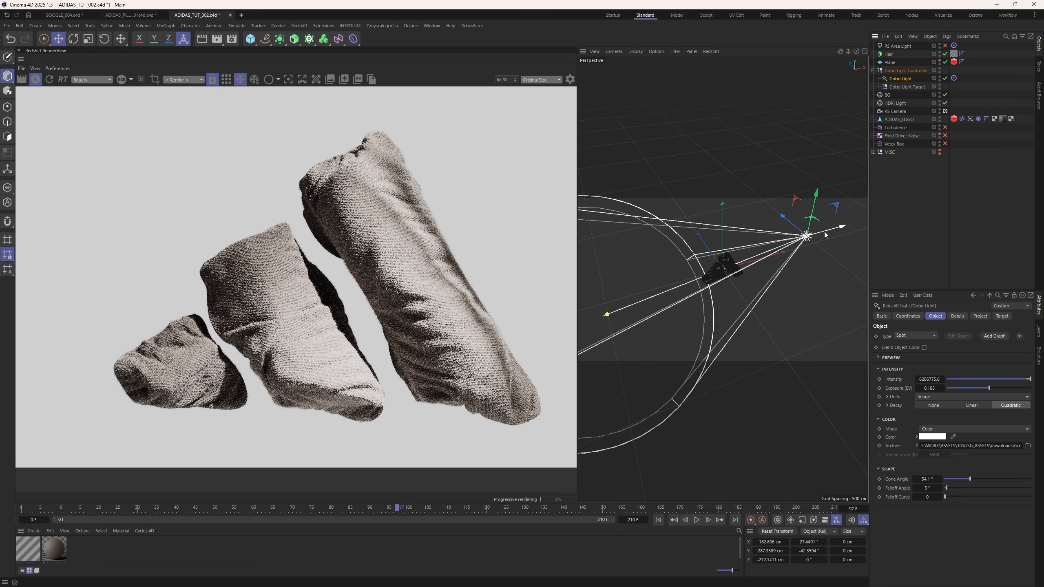
left_click_drag(825, 235, 750, 258)
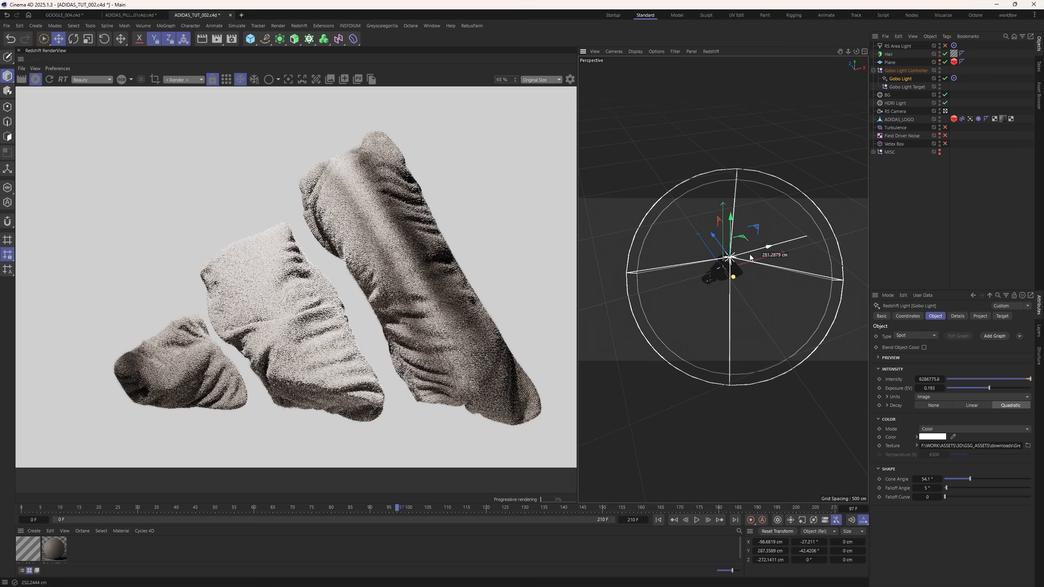
scroll(284, 301, "down", 4)
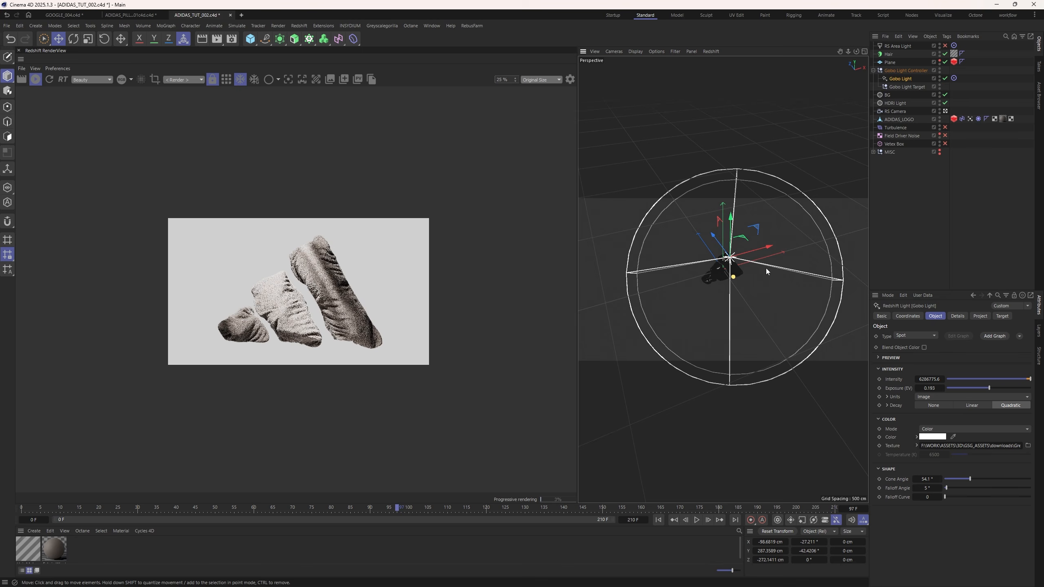
left_click_drag(768, 247, 724, 267)
scroll(303, 326, "up", 3)
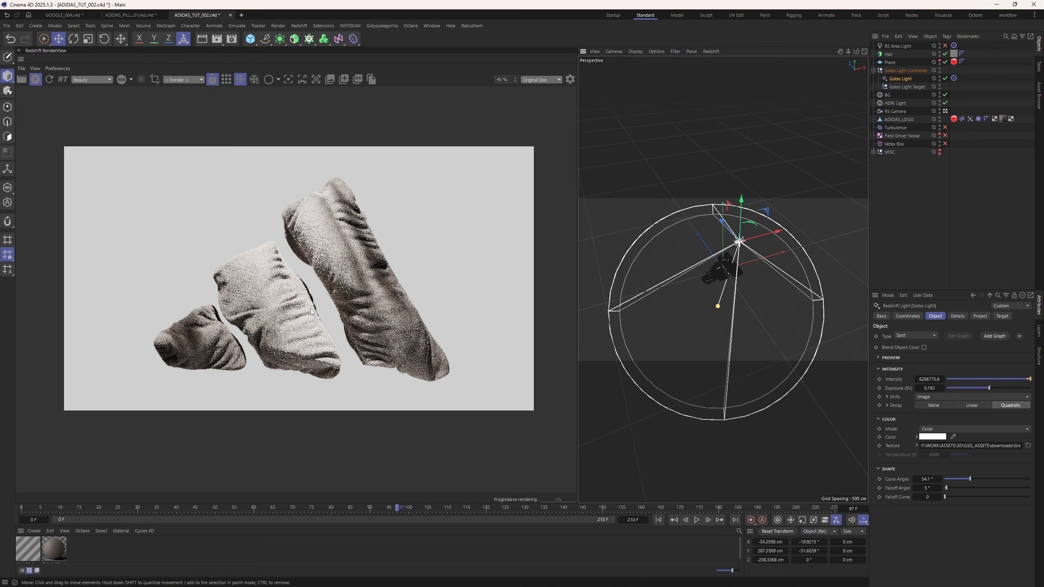
scroll(312, 311, "up", 2)
scroll(312, 311, "down", 5)
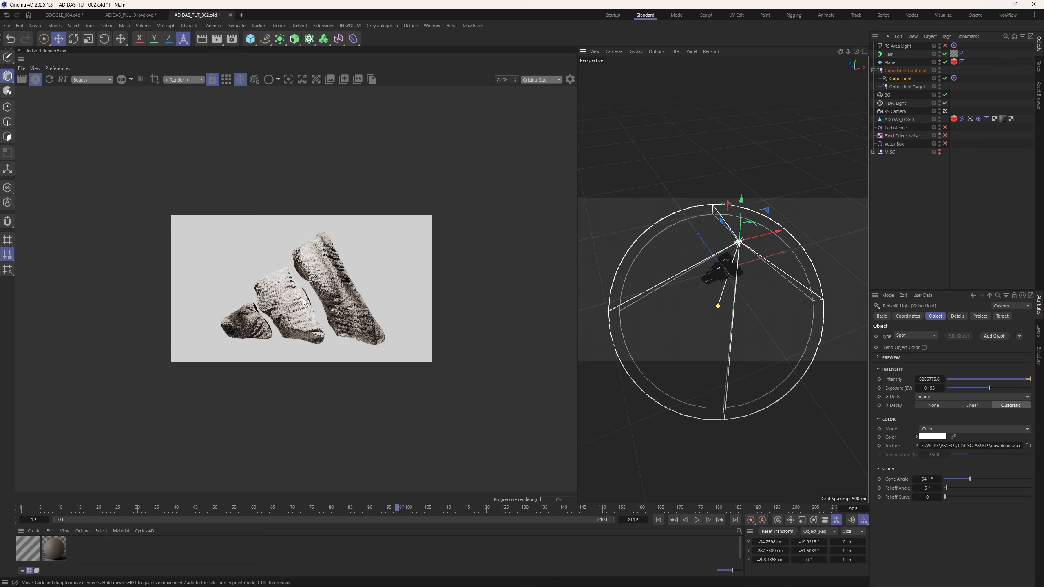
scroll(314, 298, "up", 3)
left_click(885, 211)
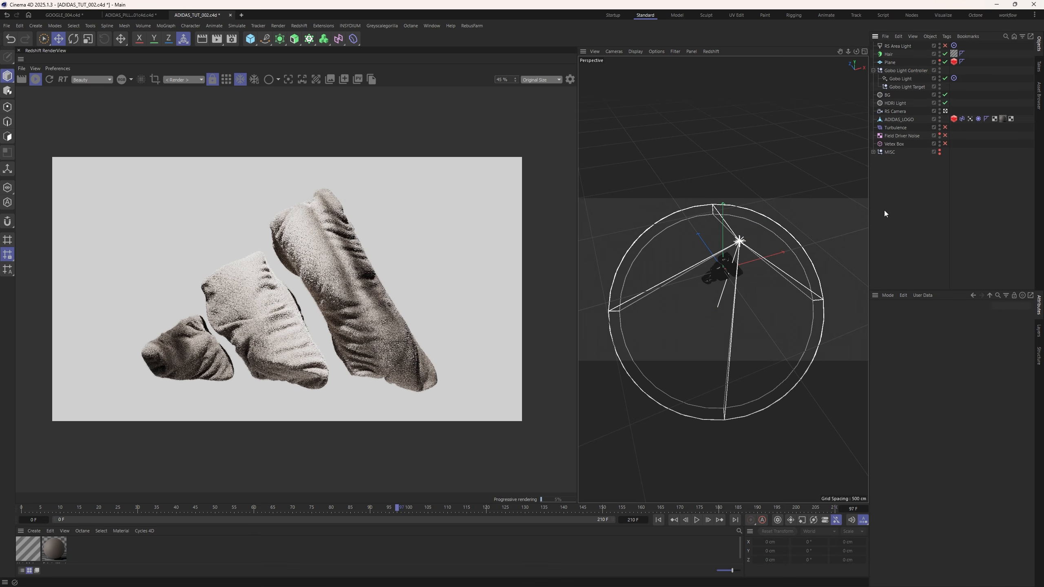
scroll(369, 336, "down", 2)
scroll(345, 332, "up", 3)
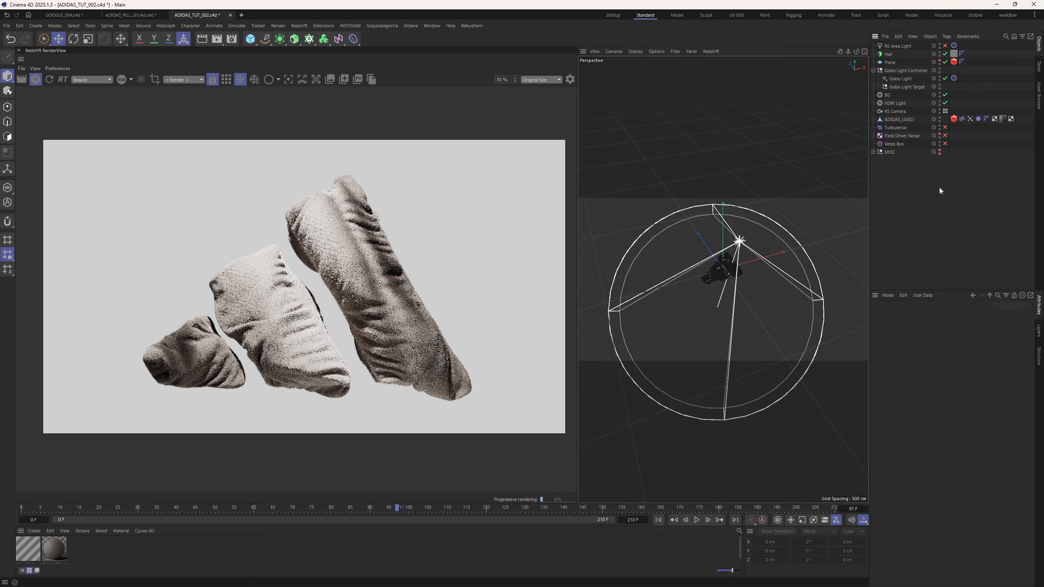
Stop the live Redshift render and disable the Hair object.
left_click(978, 118)
left_click(899, 229)
left_click(37, 80)
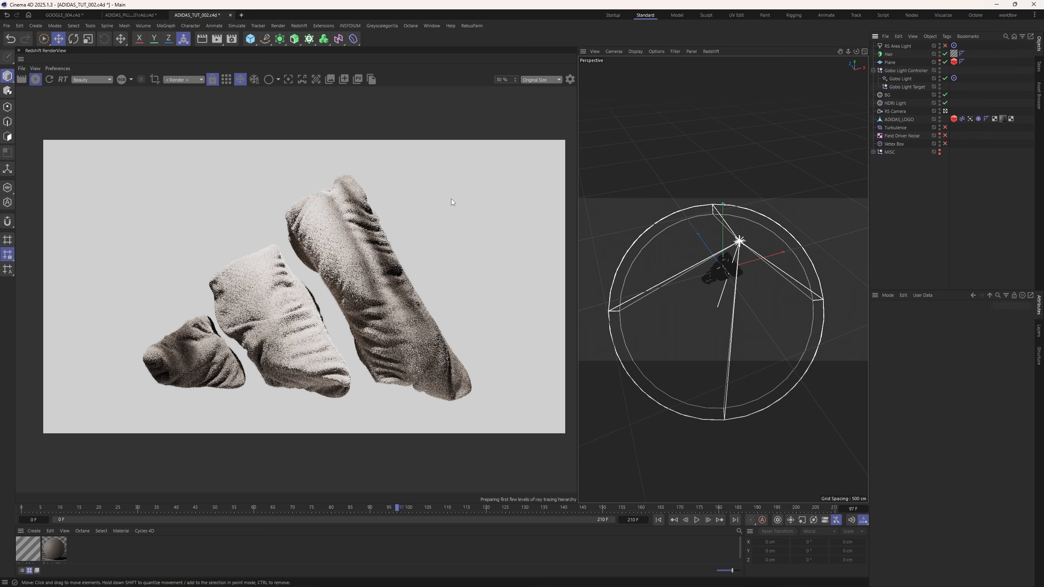
left_click(945, 53)
Widen the perspective viewport and hide the gobo light outline, grid and world axis in it.
right_click_drag(728, 268, 763, 233, "alt")
left_click_drag(577, 233, 484, 234)
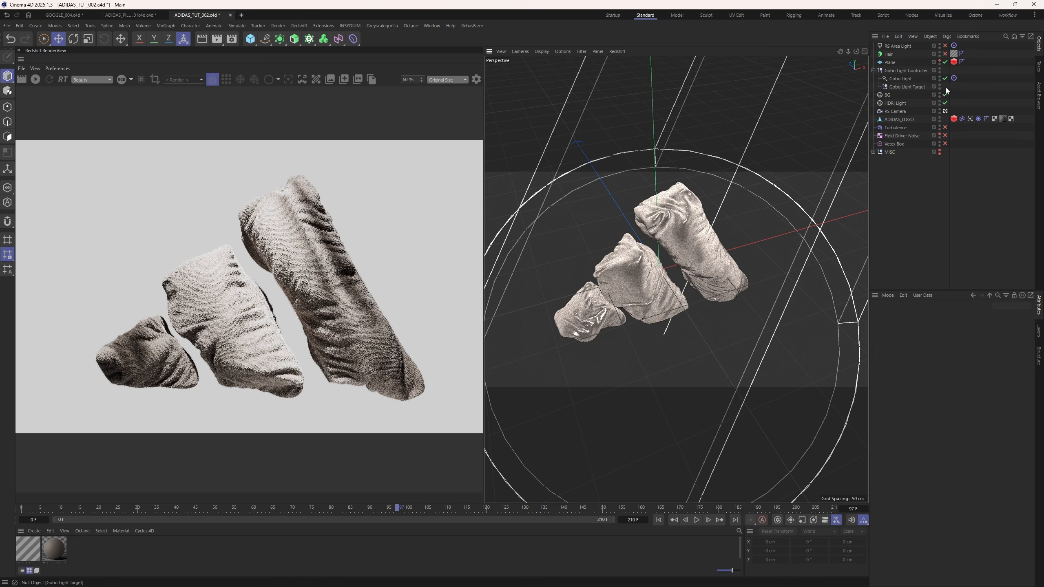
left_click(940, 77)
left_click_drag(680, 246, 703, 253, "alt")
left_click(581, 52)
left_click(603, 116)
left_click(582, 51)
left_click(598, 126)
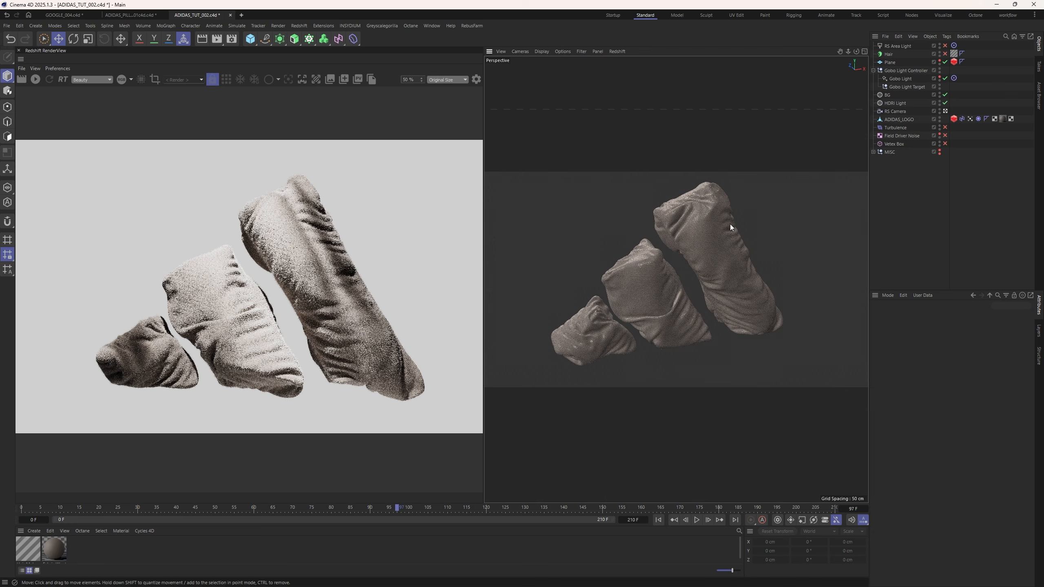
Examine the cloth tag's Balloon settings and the Field Driver tag's overpressure range on ADIDAS_LOGO.
left_click(978, 119)
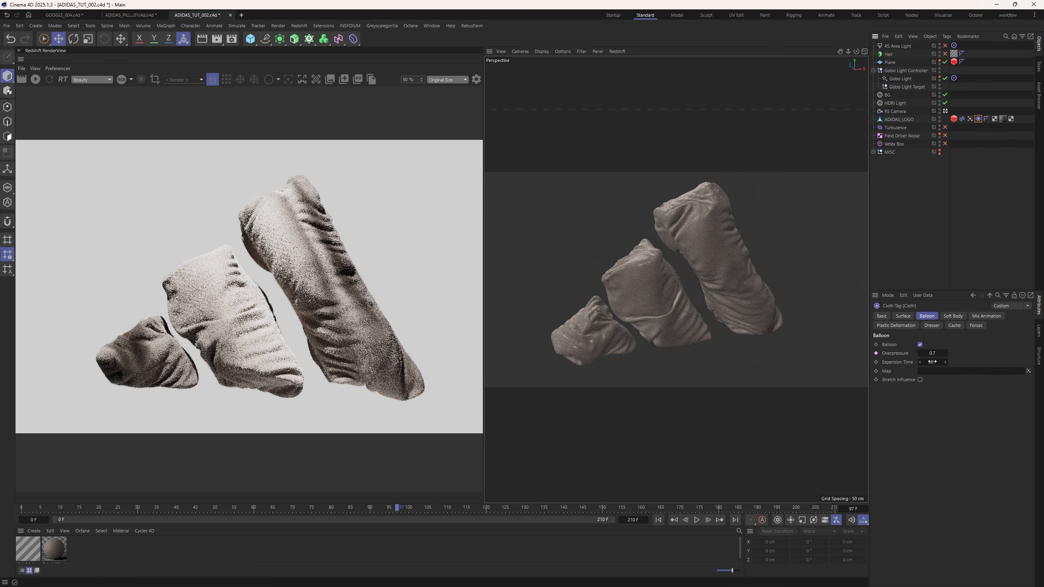
left_click(962, 119)
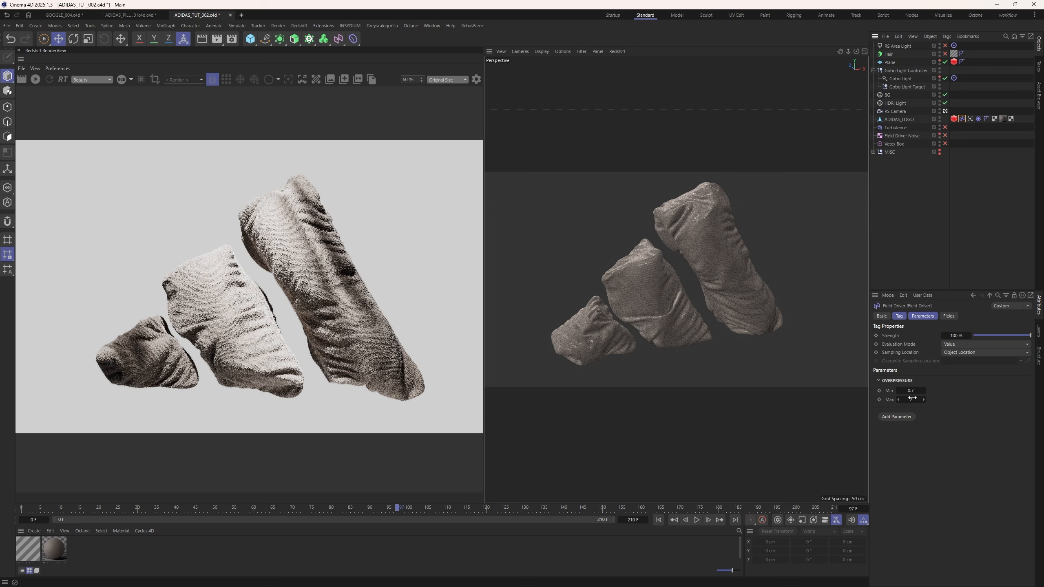
scroll(691, 217, "up", 3)
left_click_drag(688, 250, 922, 198, "alt")
left_click(923, 198)
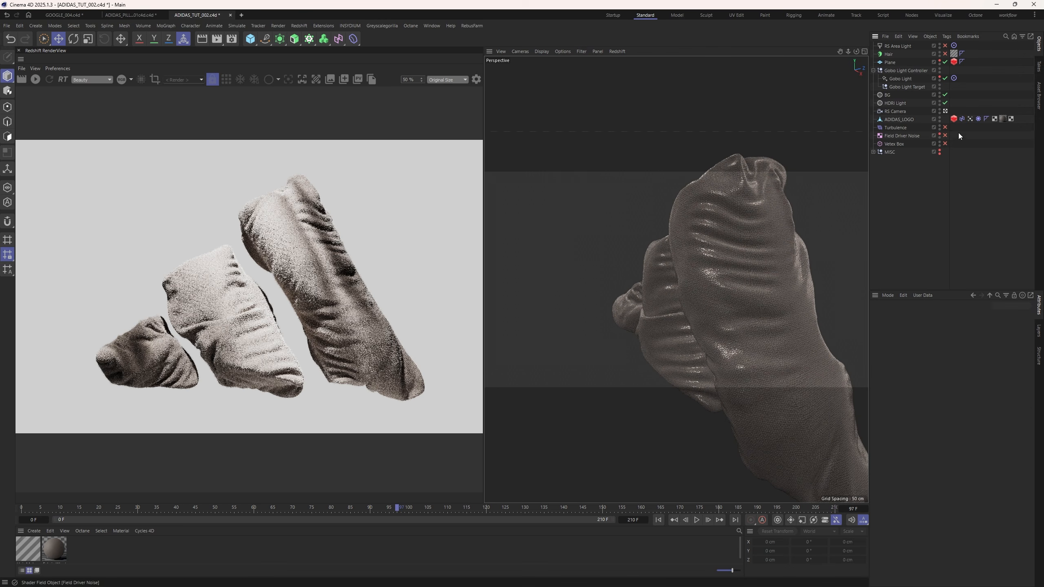
left_click(961, 119)
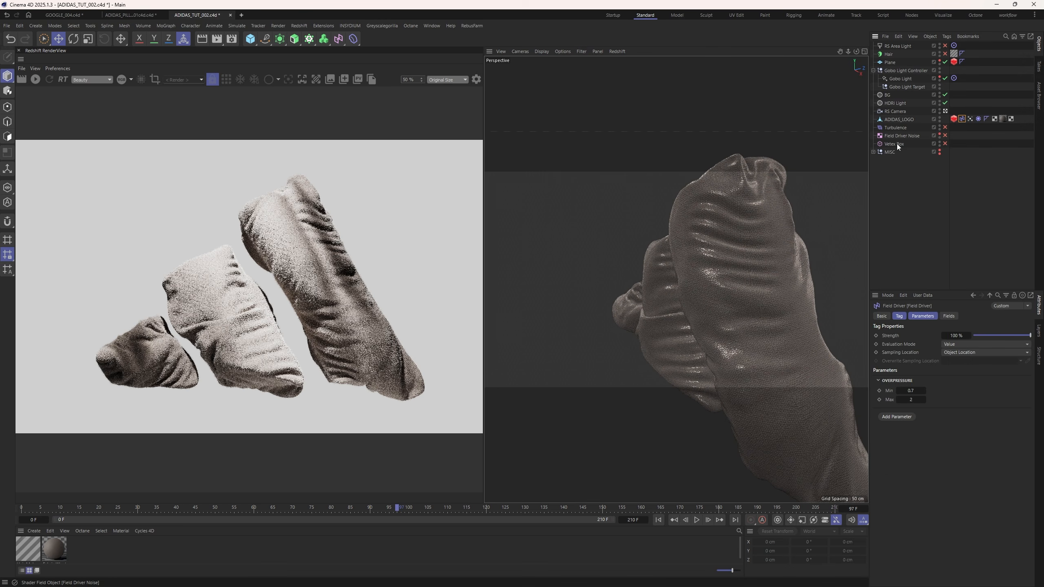
Enable the Vertex Box field and inspect its size and remapping in the logo's vertex map.
left_click(896, 145)
left_click(945, 143)
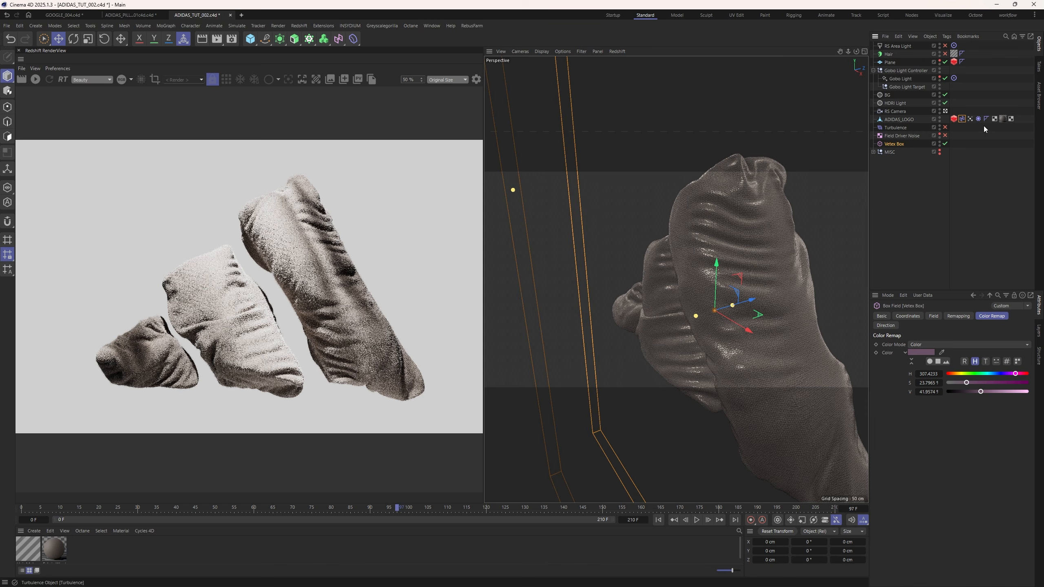
left_click(971, 119)
left_click_drag(730, 237, 813, 189, "alt")
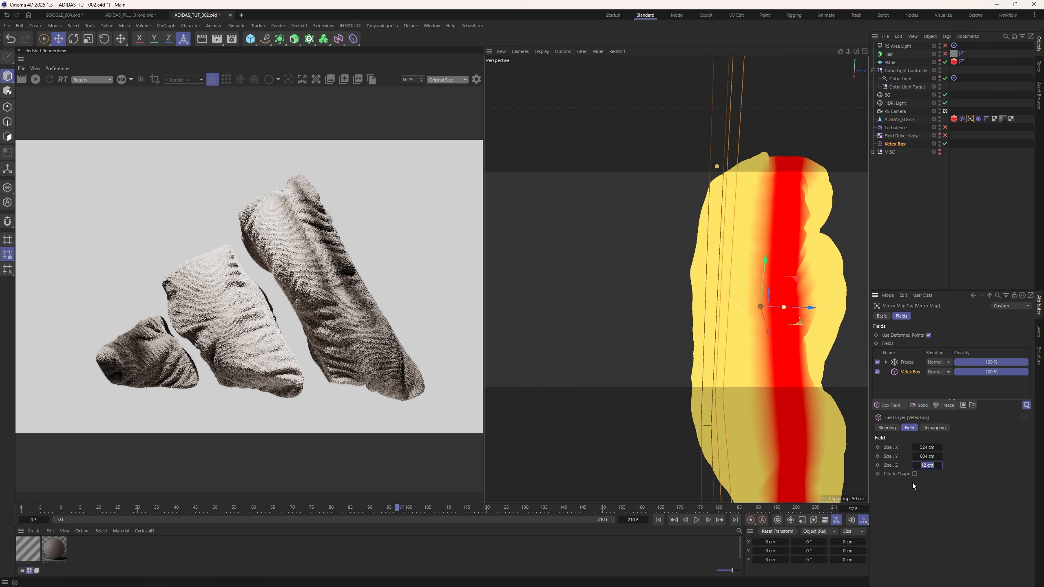
left_click(934, 428)
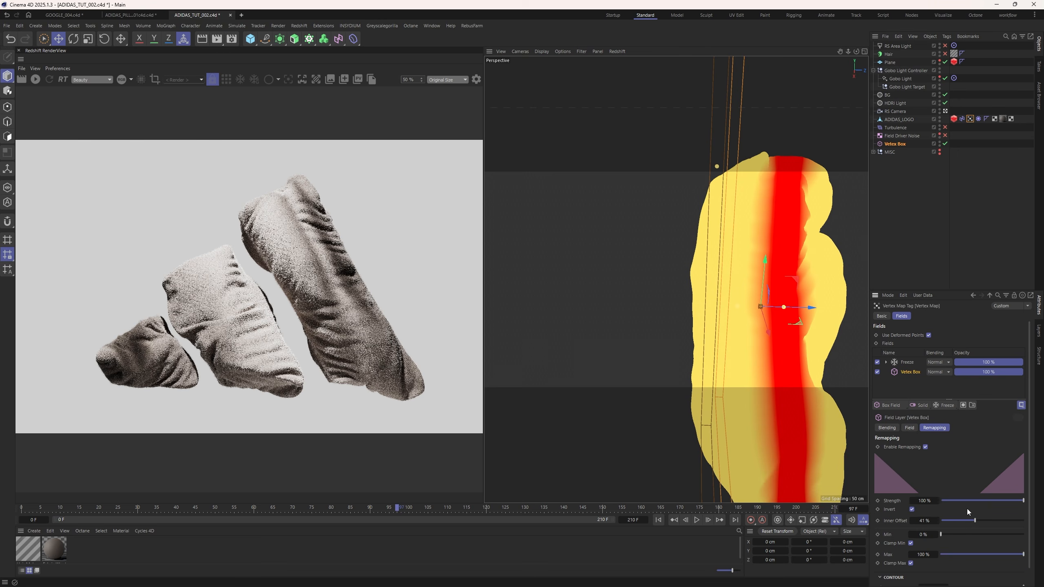
left_click(955, 196)
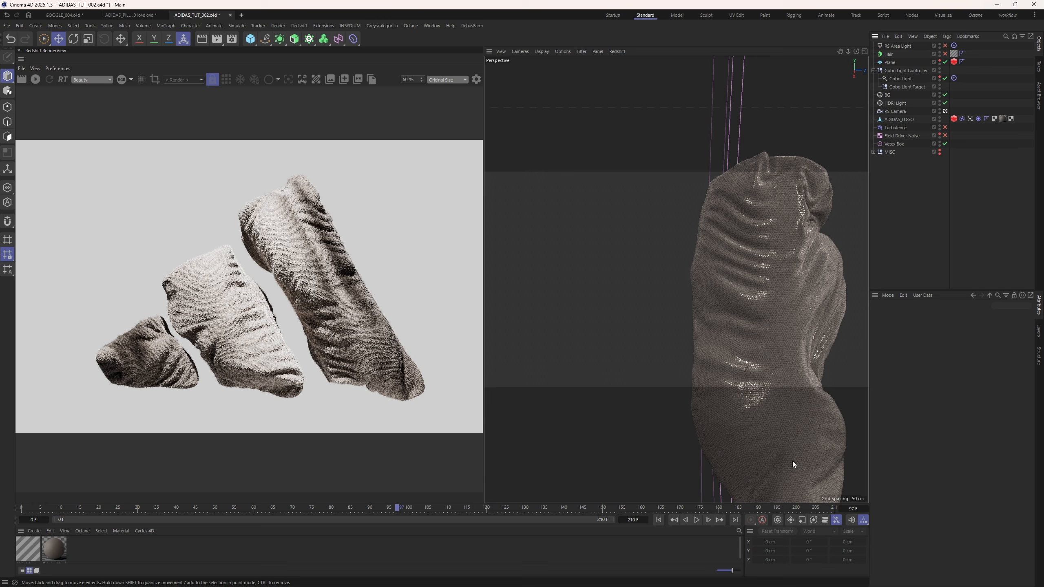
Examine the wrinkles and seams of the inflated logo up close and from several angles.
left_click_drag(776, 235, 752, 249, "alt")
right_click_drag(752, 248, 731, 270, "alt")
left_click_drag(730, 270, 702, 265, "alt")
scroll(701, 281, "up", 10)
right_click_drag(703, 265, 692, 269, "alt")
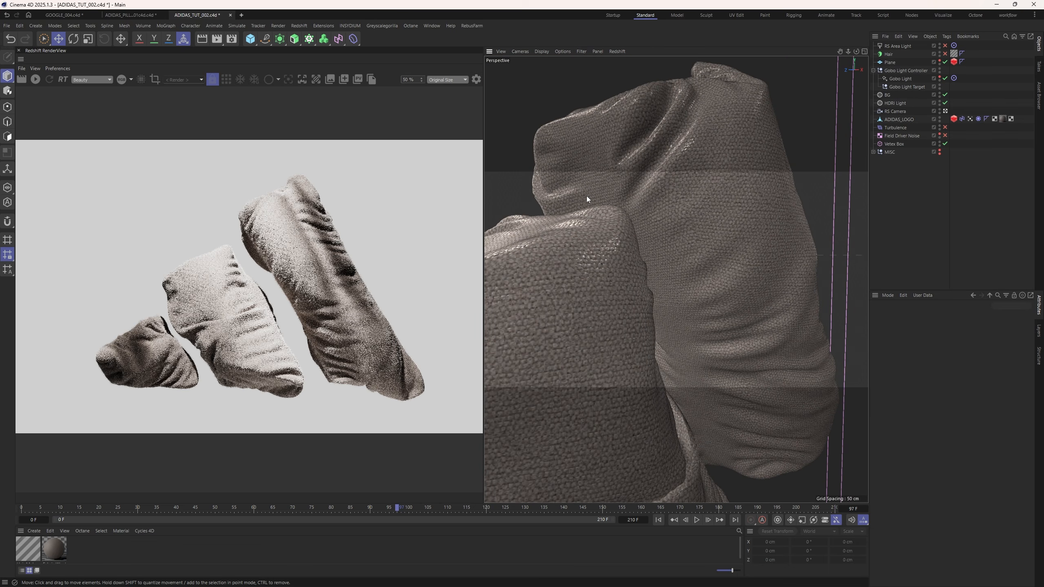
scroll(612, 217, "down", 5)
left_click_drag(612, 217, 655, 271, "alt")
scroll(668, 229, "down", 4)
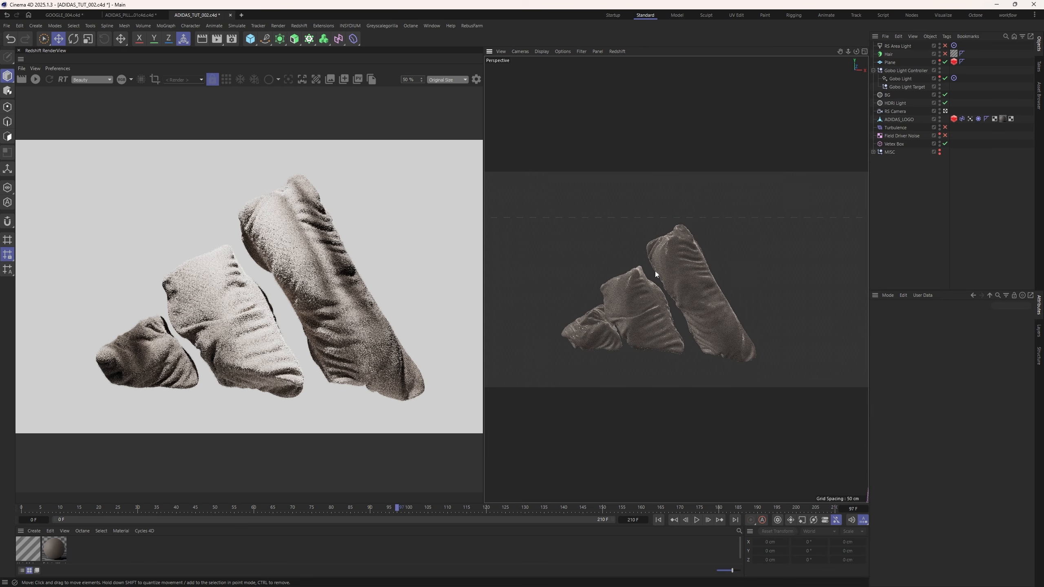
left_click_drag(783, 286, 689, 288, "alt")
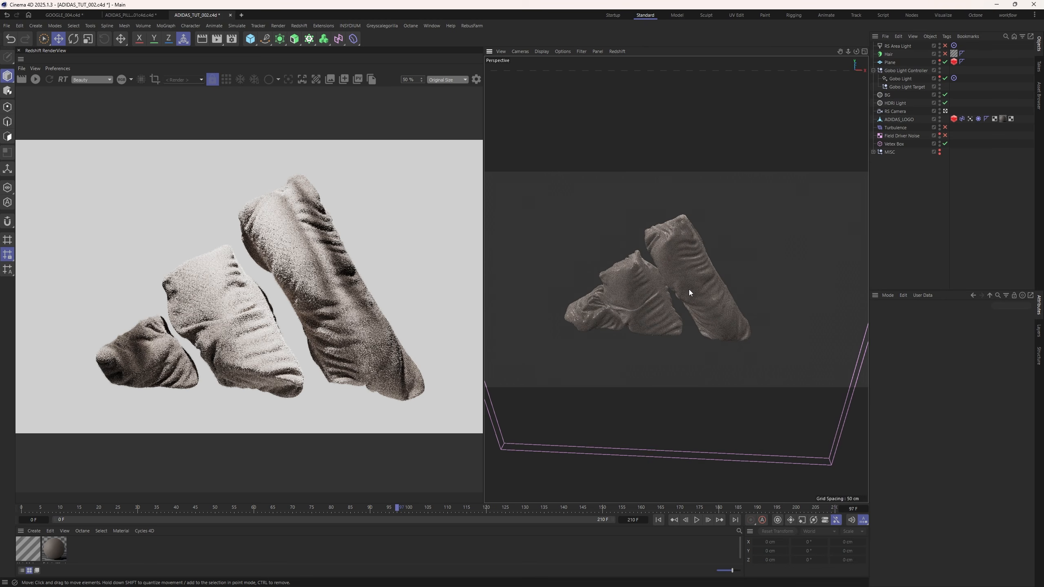
Review the logo's vertex map and Field Driver tags, and set the cloth tag's surface Target Length to 135%.
left_click(969, 119)
left_click(962, 118)
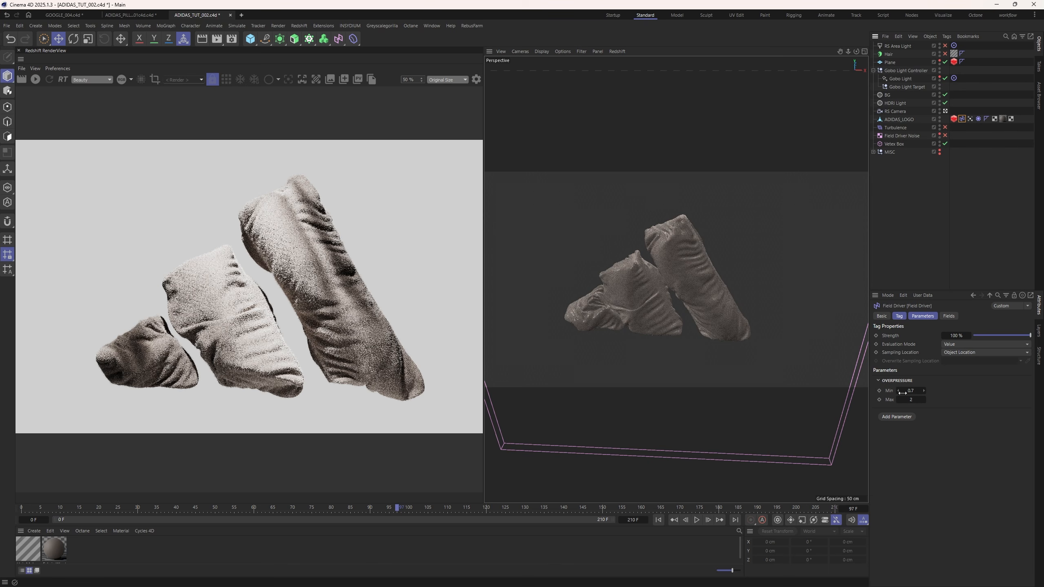
left_click(979, 119)
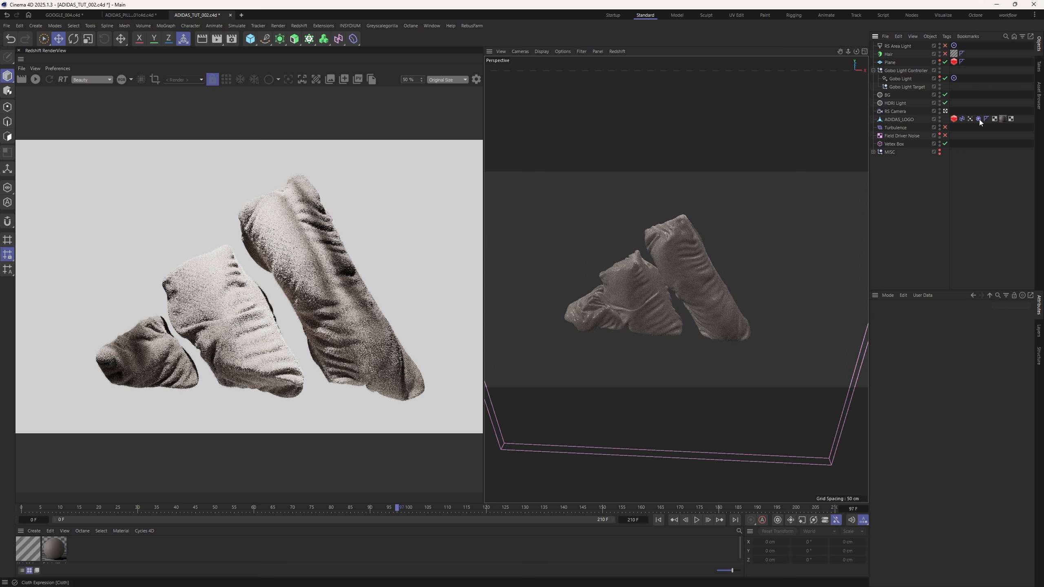
left_click(906, 317)
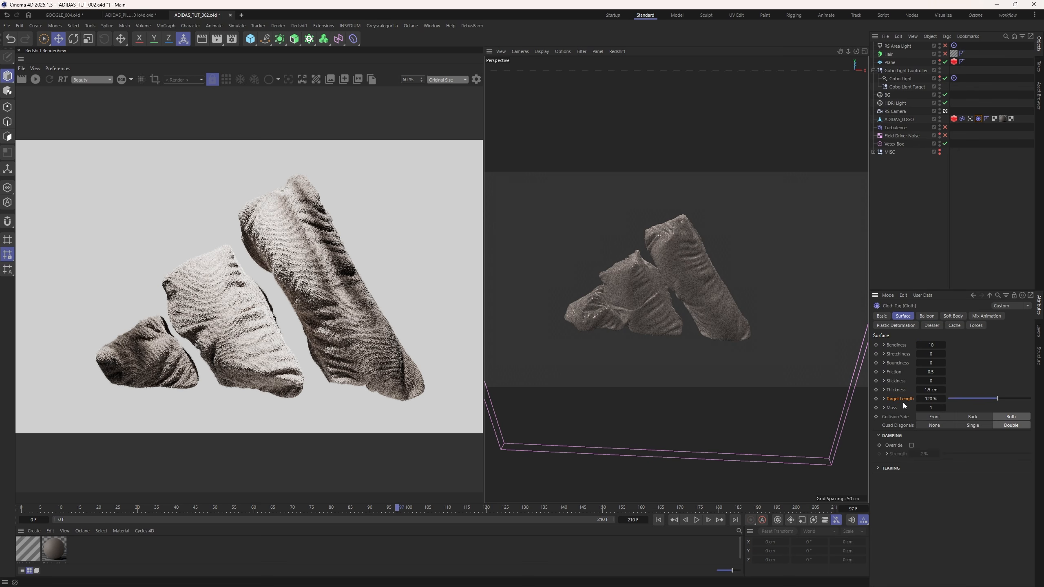
left_click_drag(998, 399, 1004, 398)
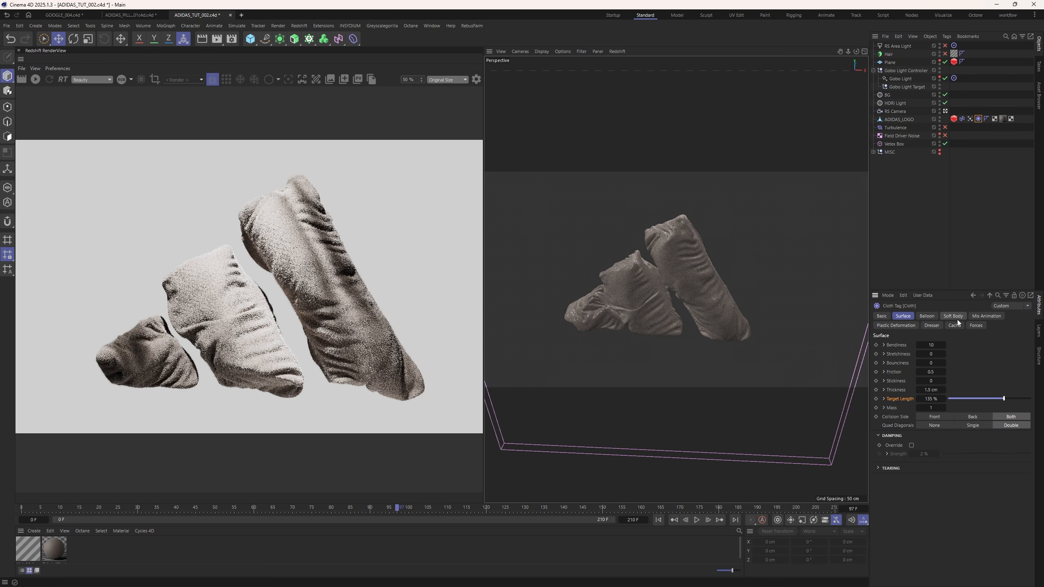
left_click(984, 184)
Check the Turbulence object's properties and inspect the folds and fuzz in the render at different magnifications.
left_click(886, 129)
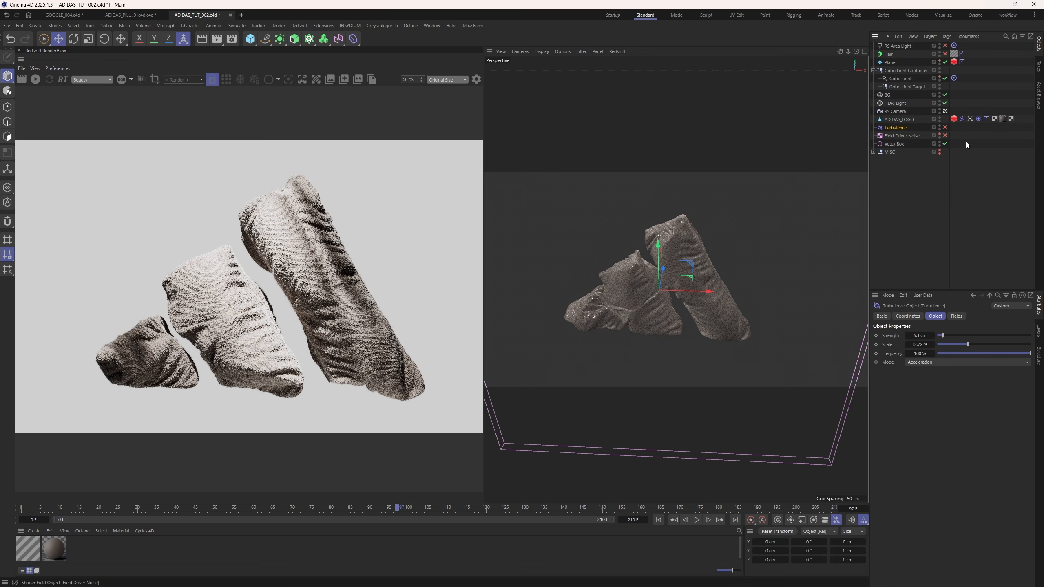
left_click(912, 214)
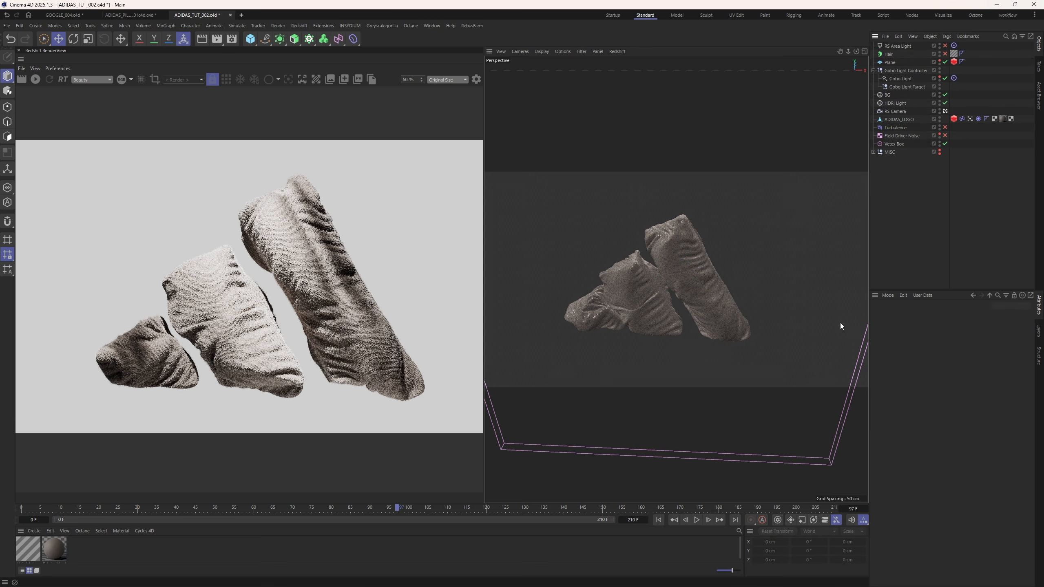
scroll(243, 342, "down", 1)
scroll(243, 340, "up", 1)
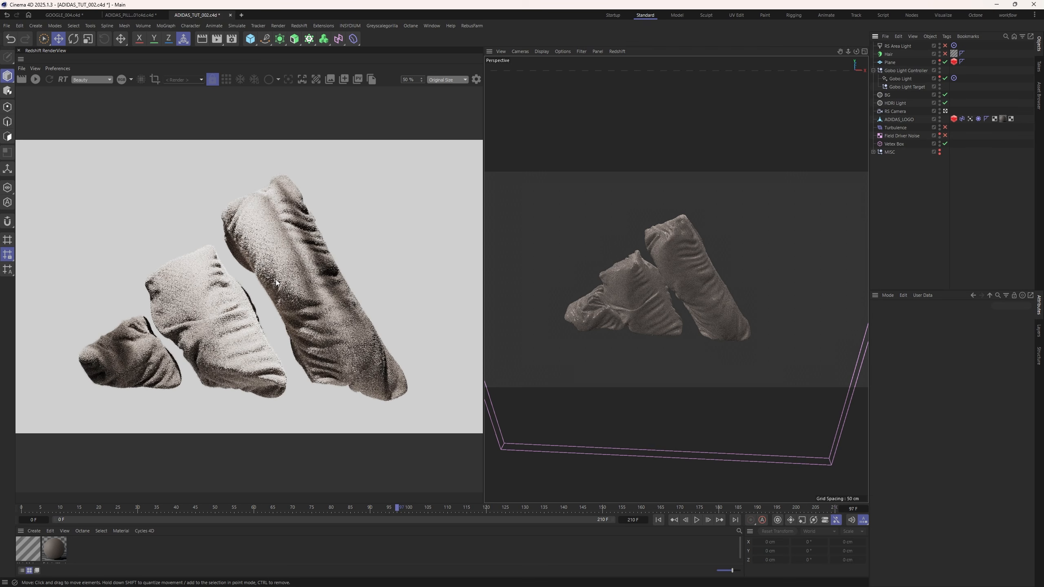
scroll(241, 312, "up", 2)
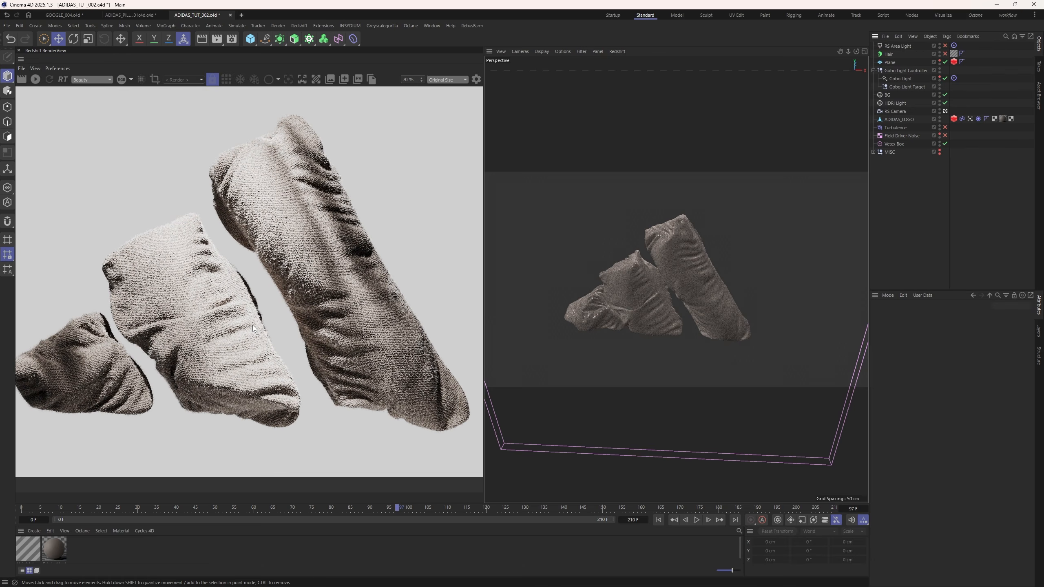
scroll(253, 325, "down", 2)
scroll(253, 325, "down", 3)
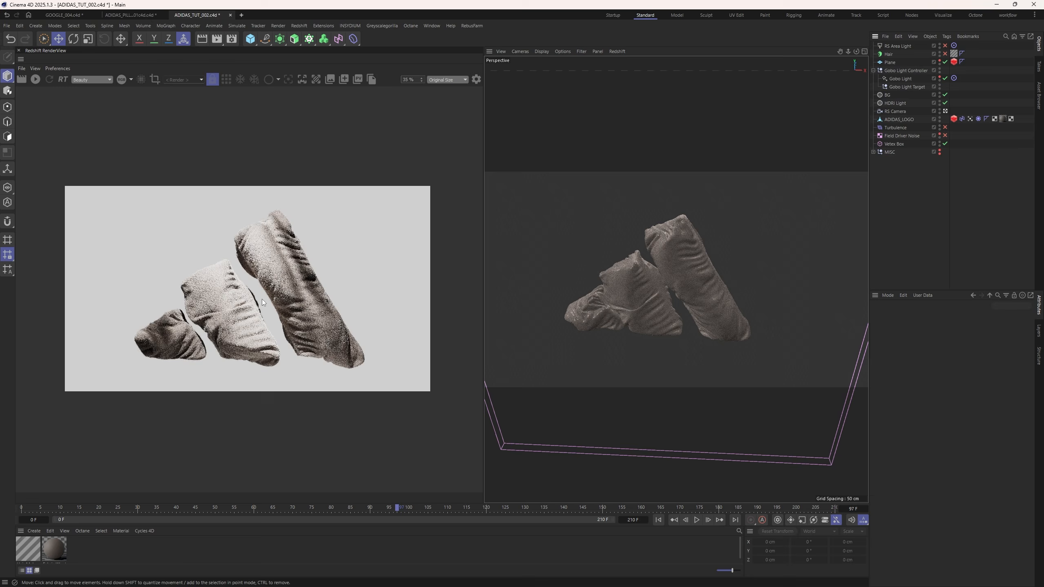
scroll(243, 316, "up", 1)
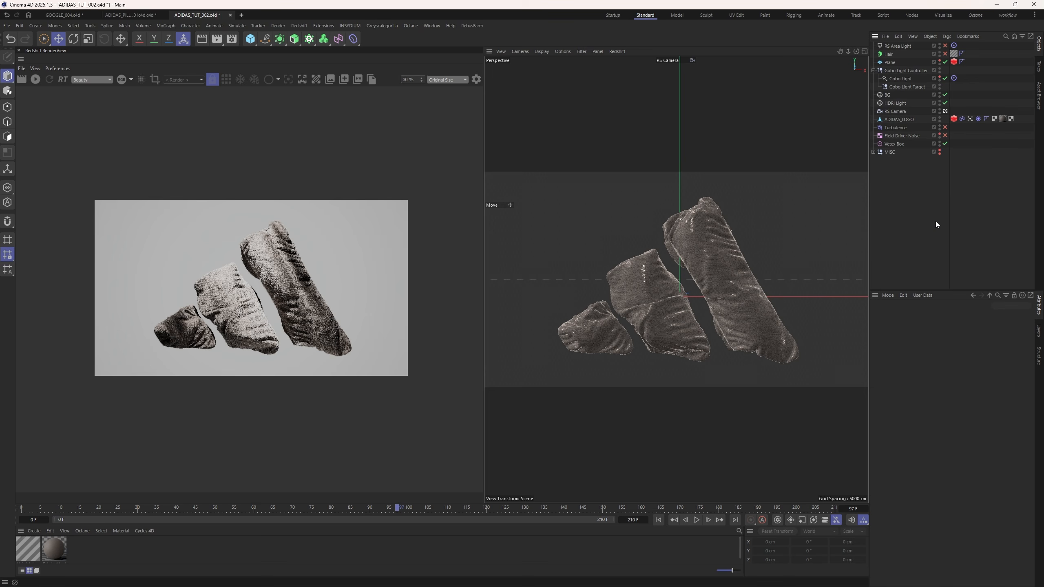
Switch to the SKETCHY VISUALS 2025 ART DIRECTION board in Figma and look through the Google, Adidas and Nike cloth logo renders.
left_click(603, 578)
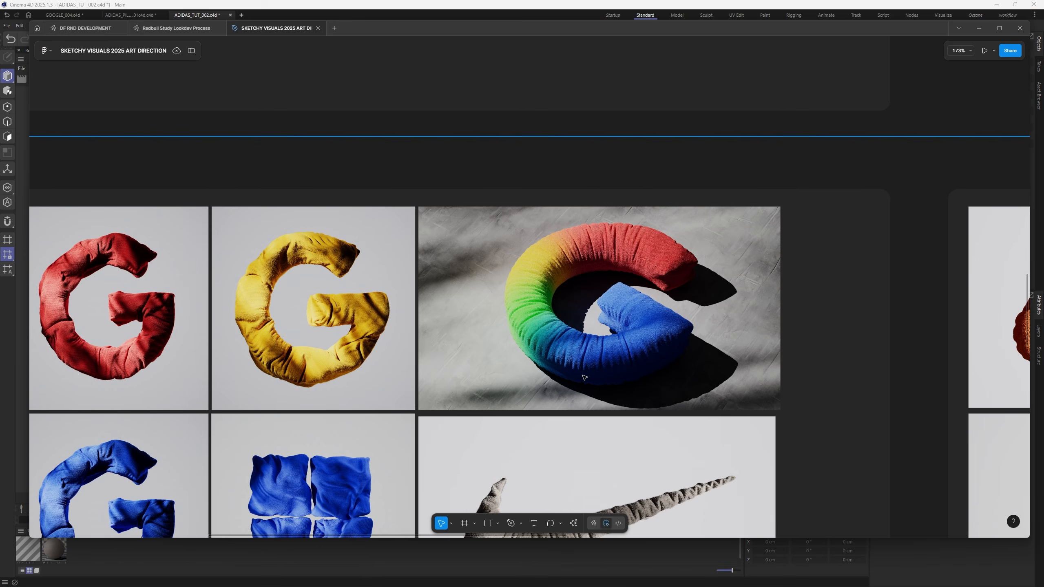
scroll(672, 151, "up", 3, "ctrl")
scroll(262, 174, "left", 10)
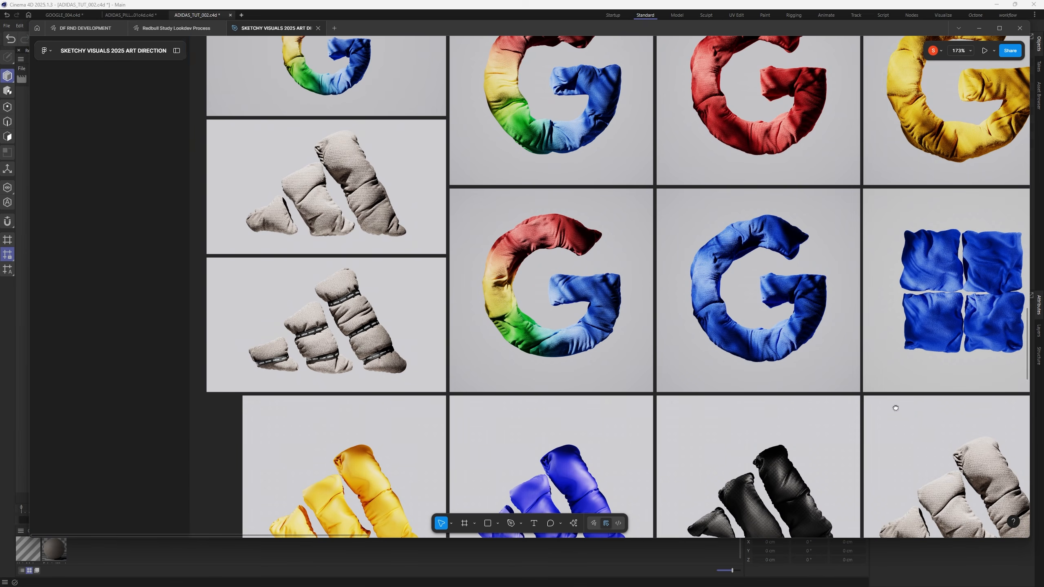
middle_click_drag(896, 408, 536, 239)
middle_click_drag(708, 239, 470, 345)
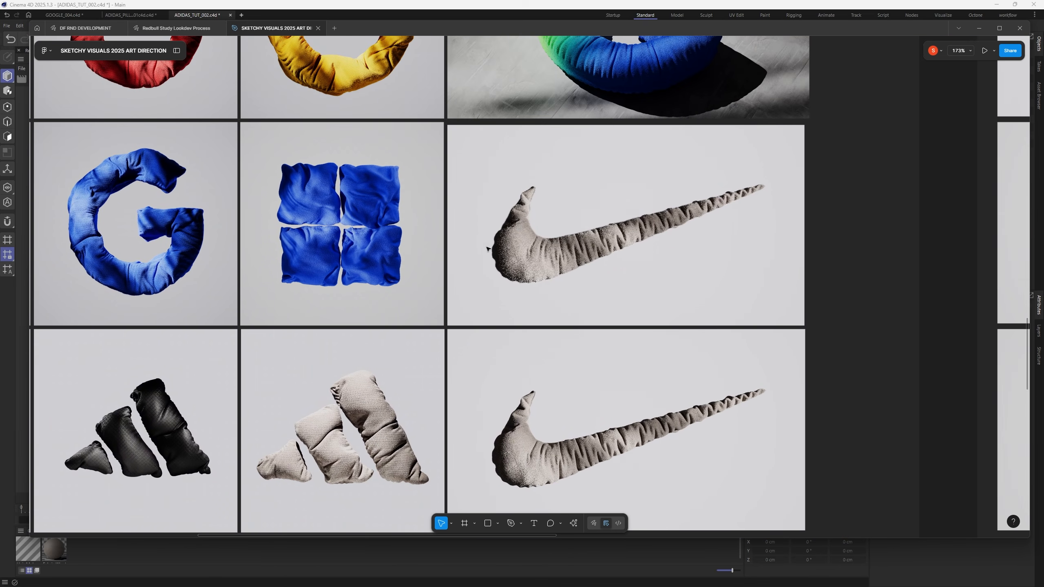
middle_click_drag(492, 235, 693, 329)
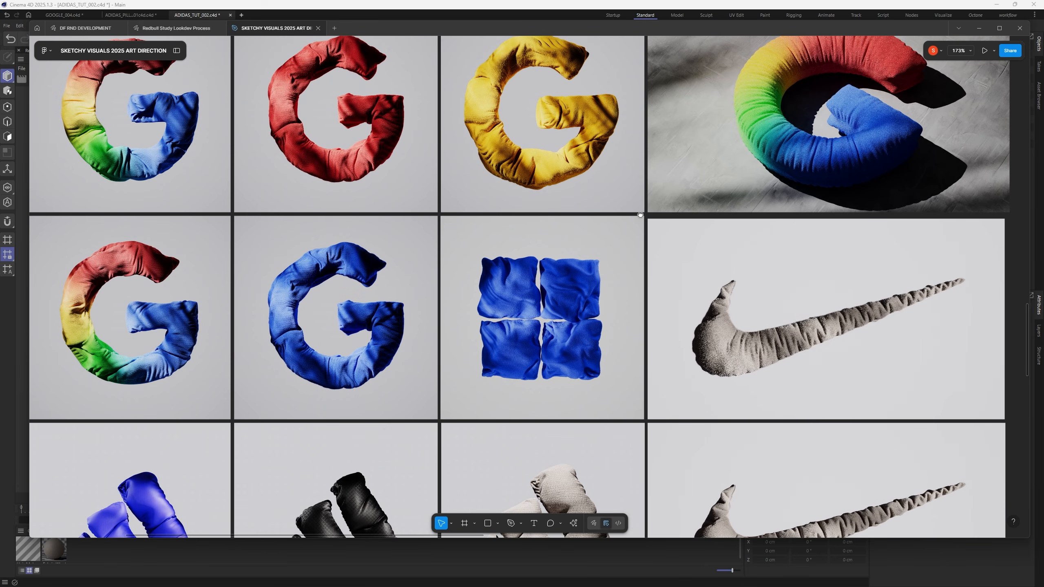
Compare the Google G, four-square blue logo, Adidas and Nike swoosh cloth renders across the art direction board.
middle_click_drag(640, 214, 623, 310)
middle_click_drag(308, 332, 649, 222)
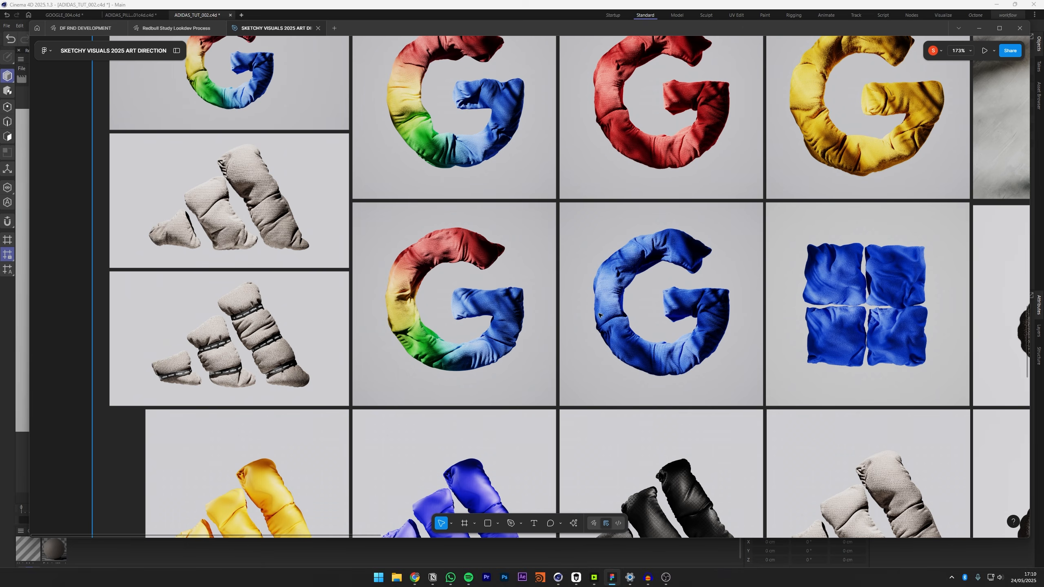
middle_click_drag(724, 268, 674, 297)
middle_click_drag(943, 291, 587, 296)
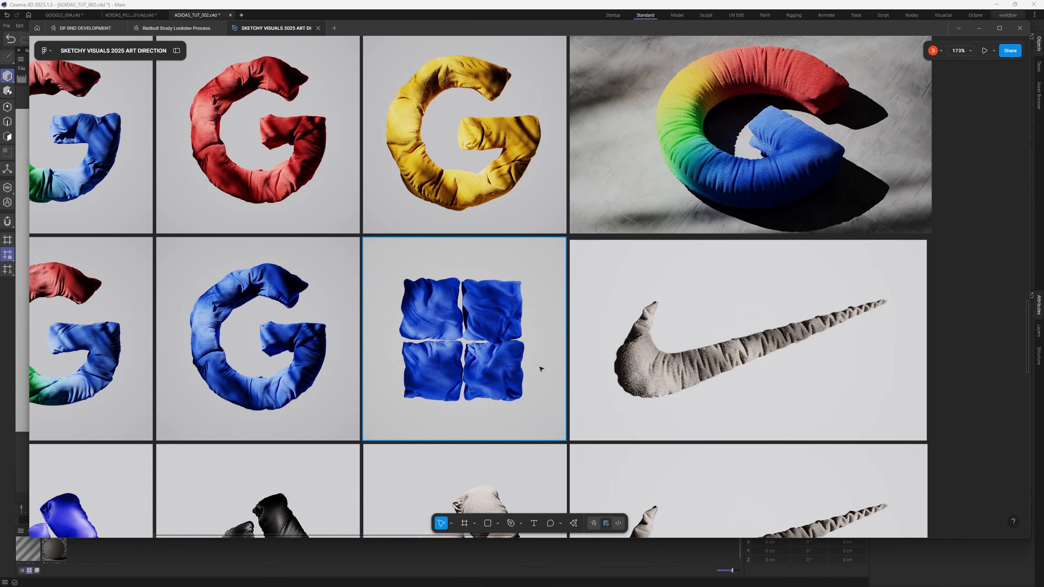
middle_click_drag(540, 369, 767, 200)
middle_click_drag(458, 330, 572, 290)
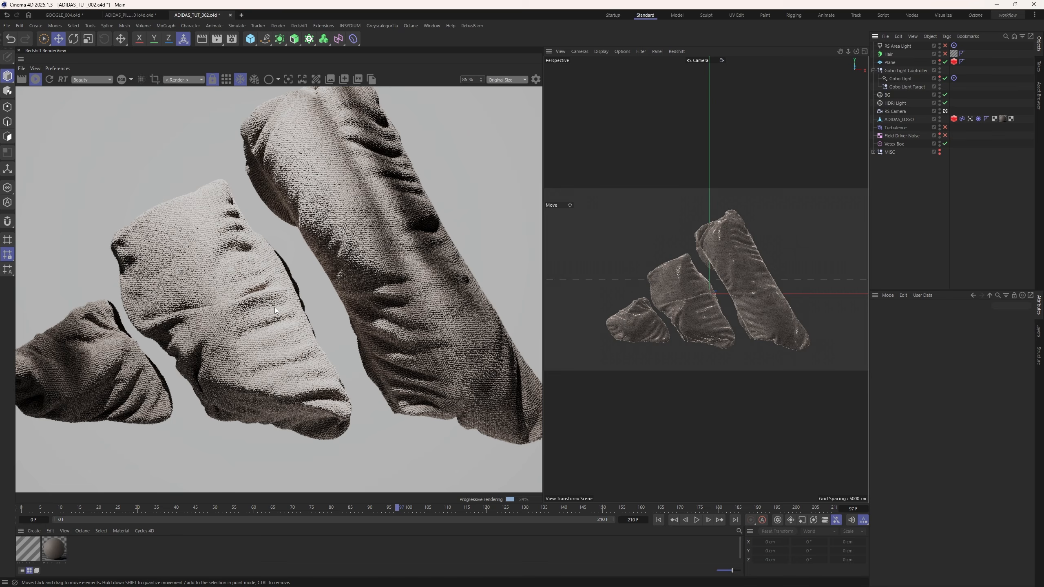
Switch back to Cinema 4D, check the cloth texture in the Redshift render and fine-tune the logo's vertical framing in the RS Camera.
scroll(274, 306, "up", 3)
scroll(274, 306, "down", 10)
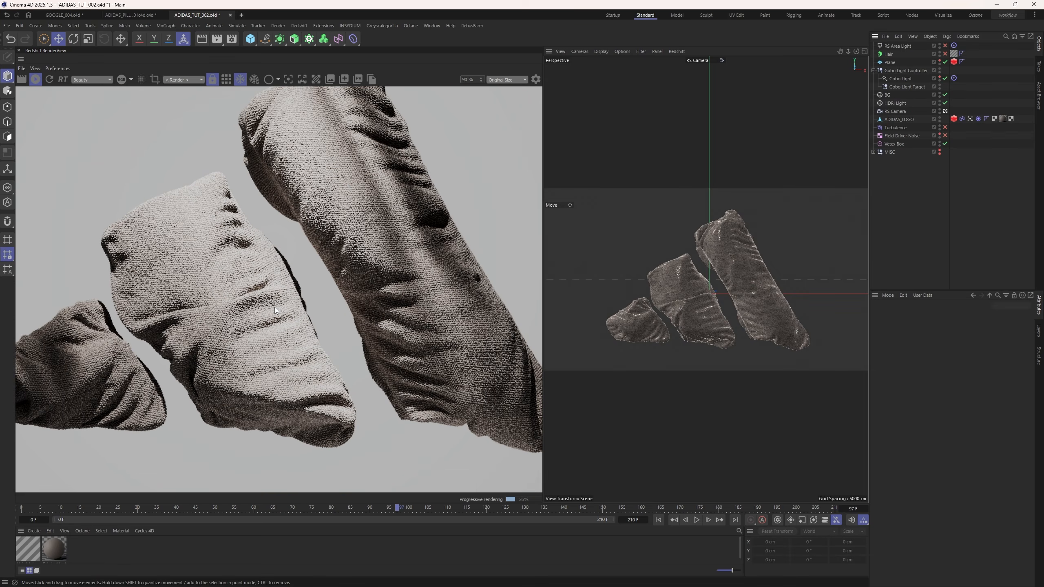
scroll(274, 306, "down", 2)
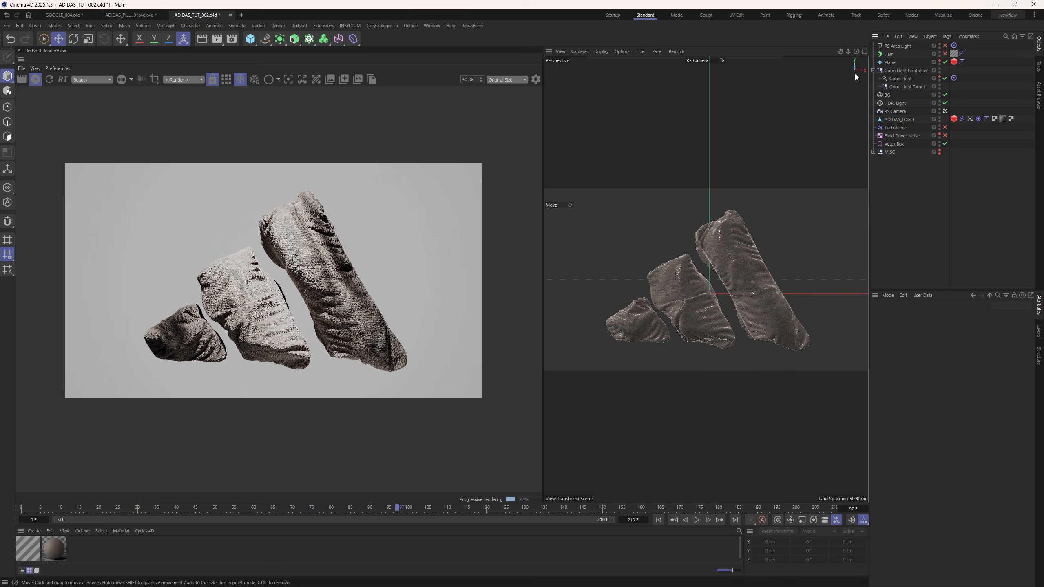
left_click_drag(840, 51, 840, 46)
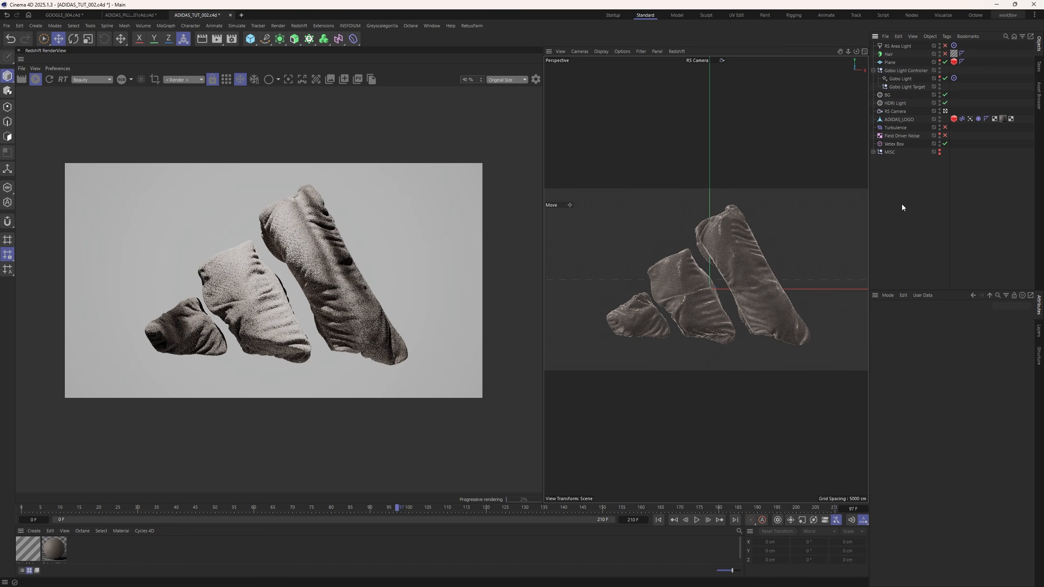
left_click_drag(840, 51, 849, 53)
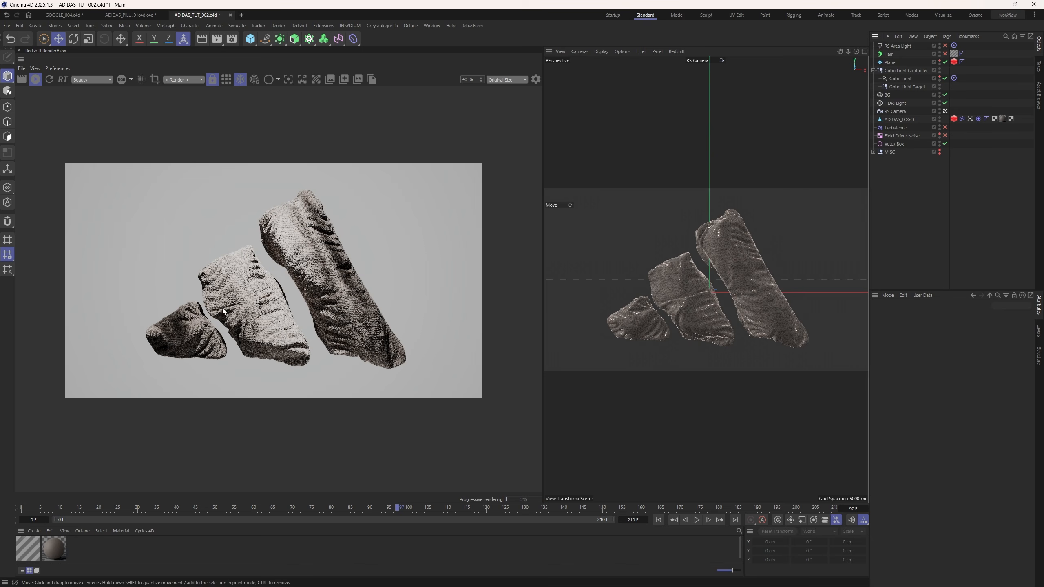
Inspect the logo's fabric weave and folds in the render at several magnifications and pull the RS Camera back slightly.
scroll(268, 300, "up", 6)
scroll(235, 296, "down", 3)
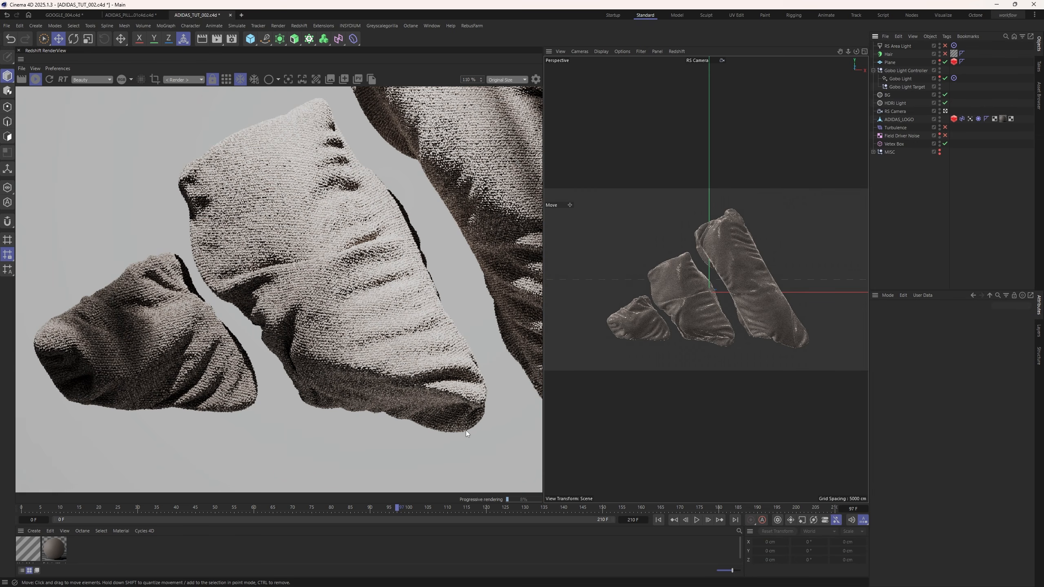
scroll(466, 431, "up", 3)
scroll(288, 345, "down", 6)
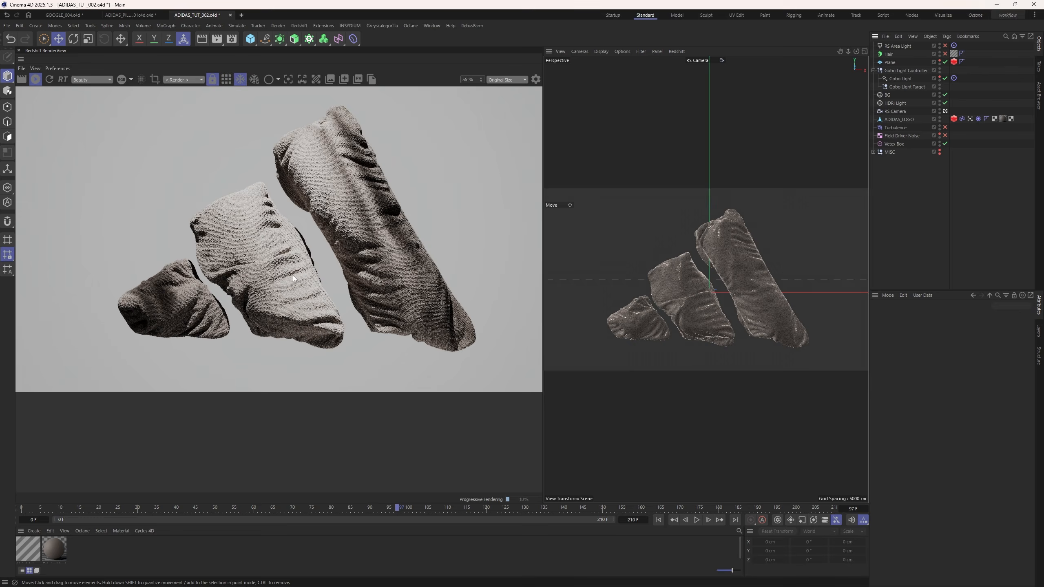
scroll(293, 277, "down", 2)
scroll(289, 275, "up", 1)
scroll(286, 238, "down", 3)
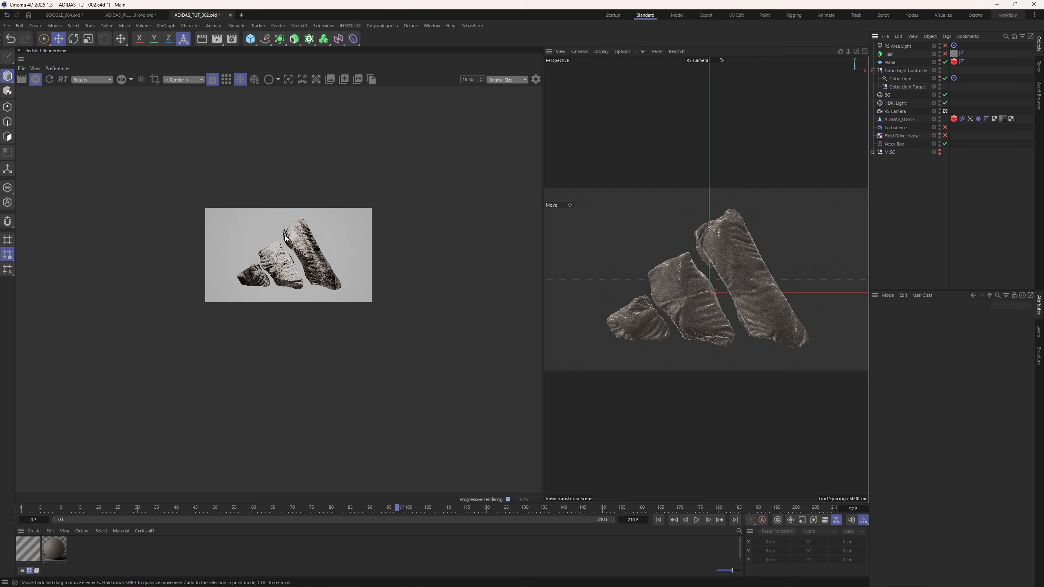
scroll(286, 238, "up", 3)
left_click_drag(848, 51, 706, 280)
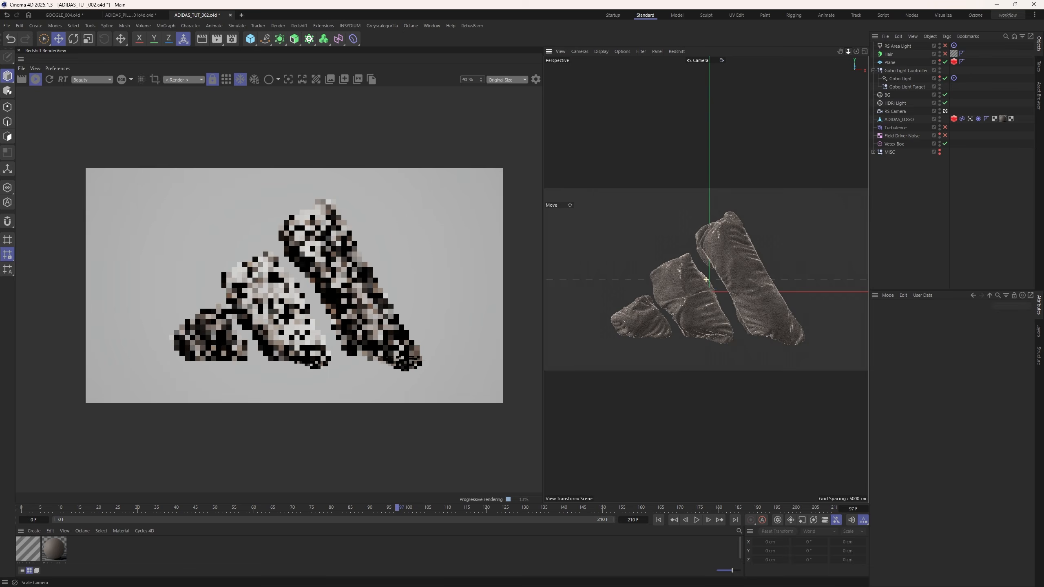